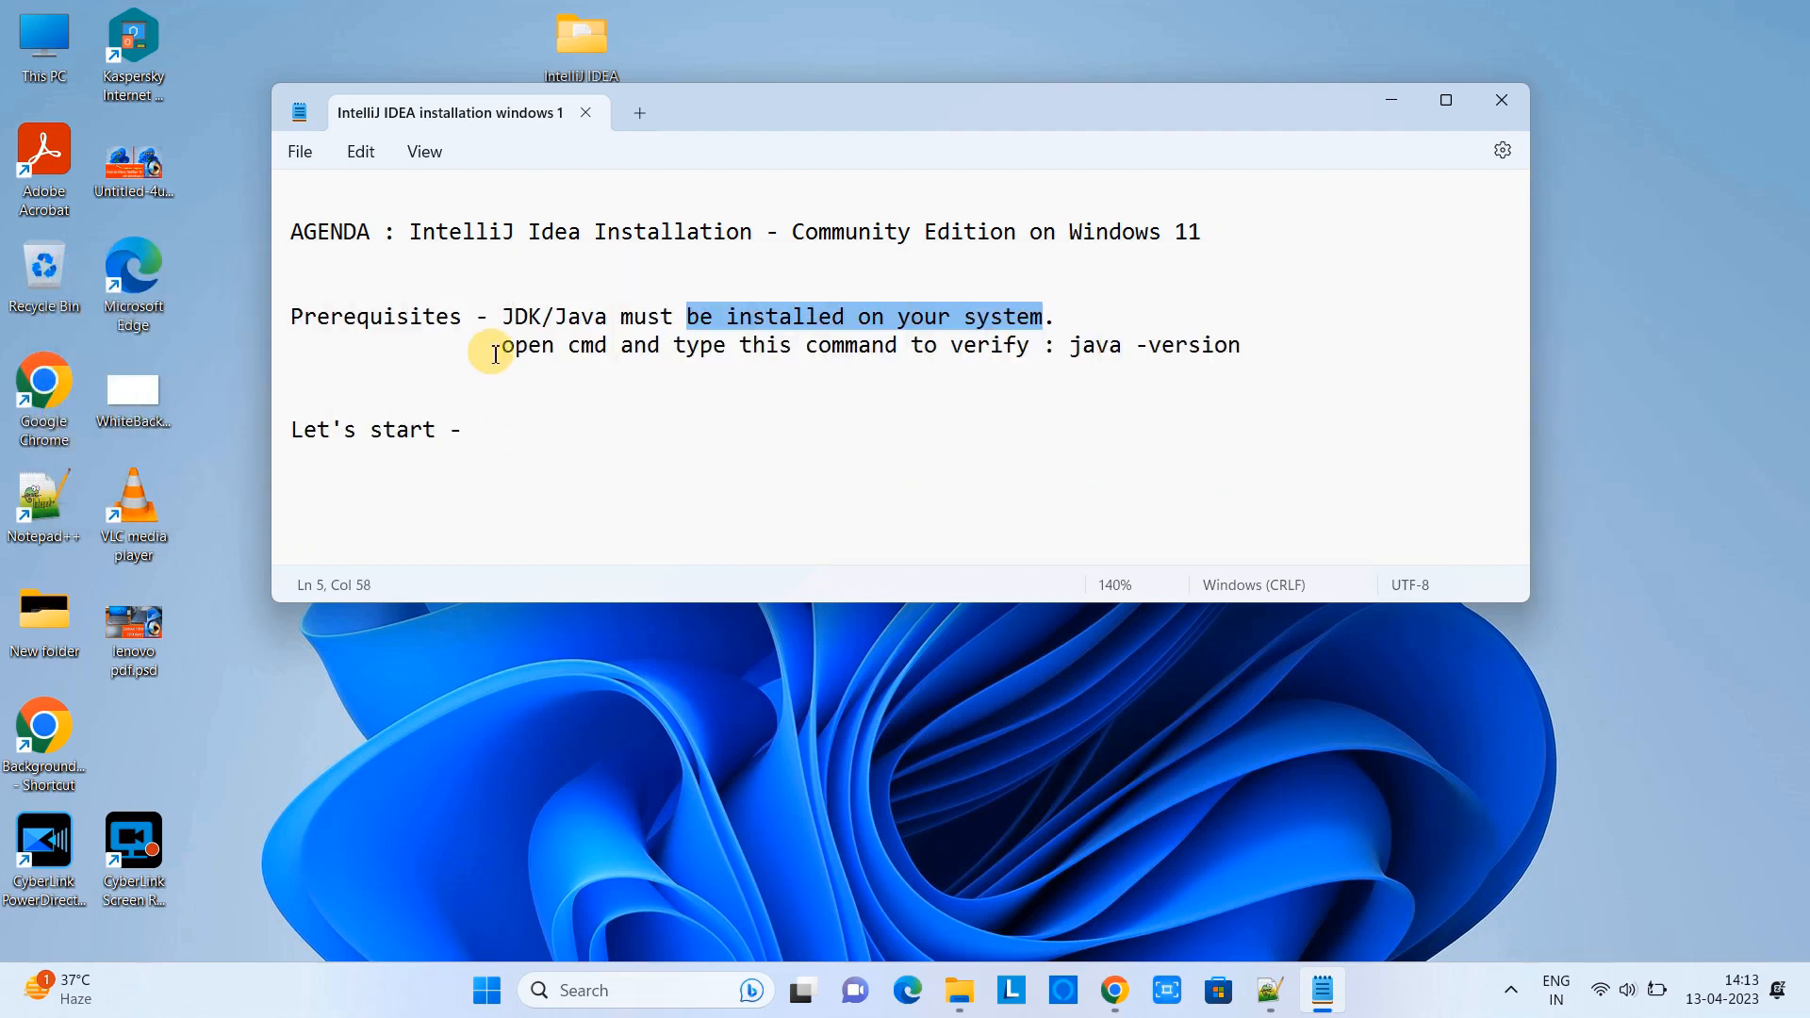
pyautogui.moveTo(492, 351); pyautogui.dragTo(836, 345)
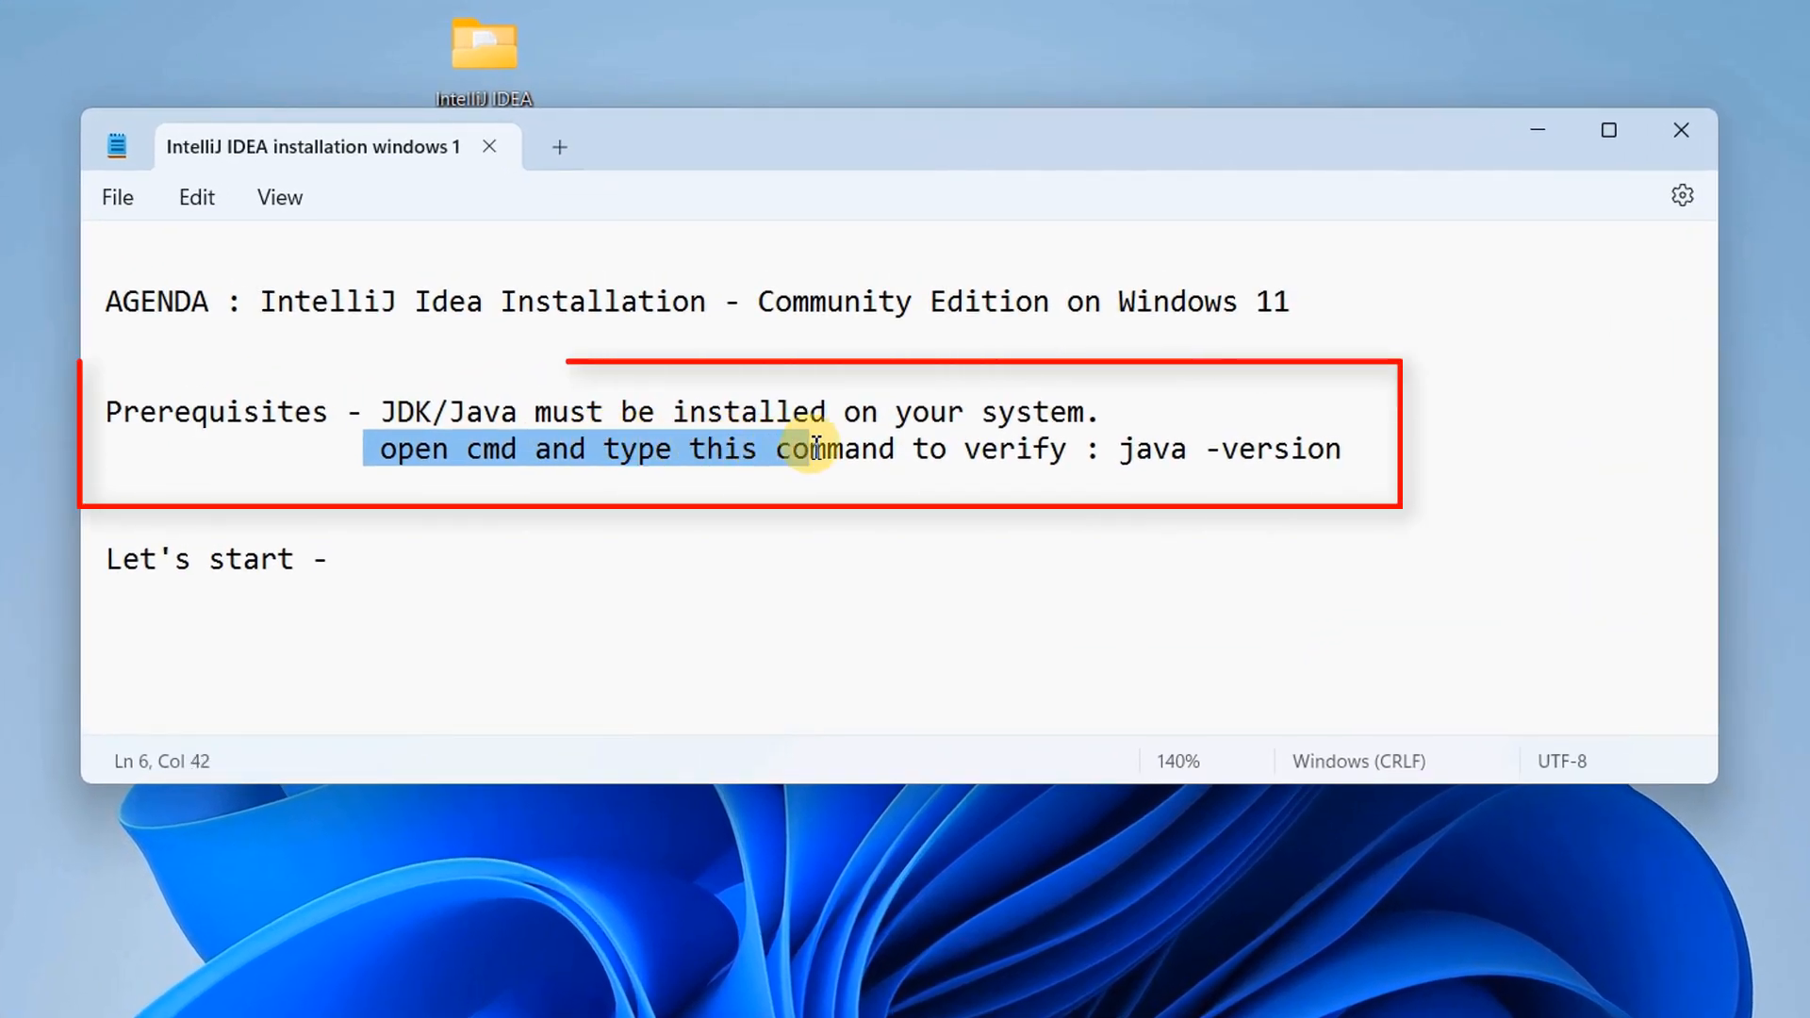
pyautogui.moveTo(816, 451); pyautogui.dragTo(513, 453)
pyautogui.click(571, 453)
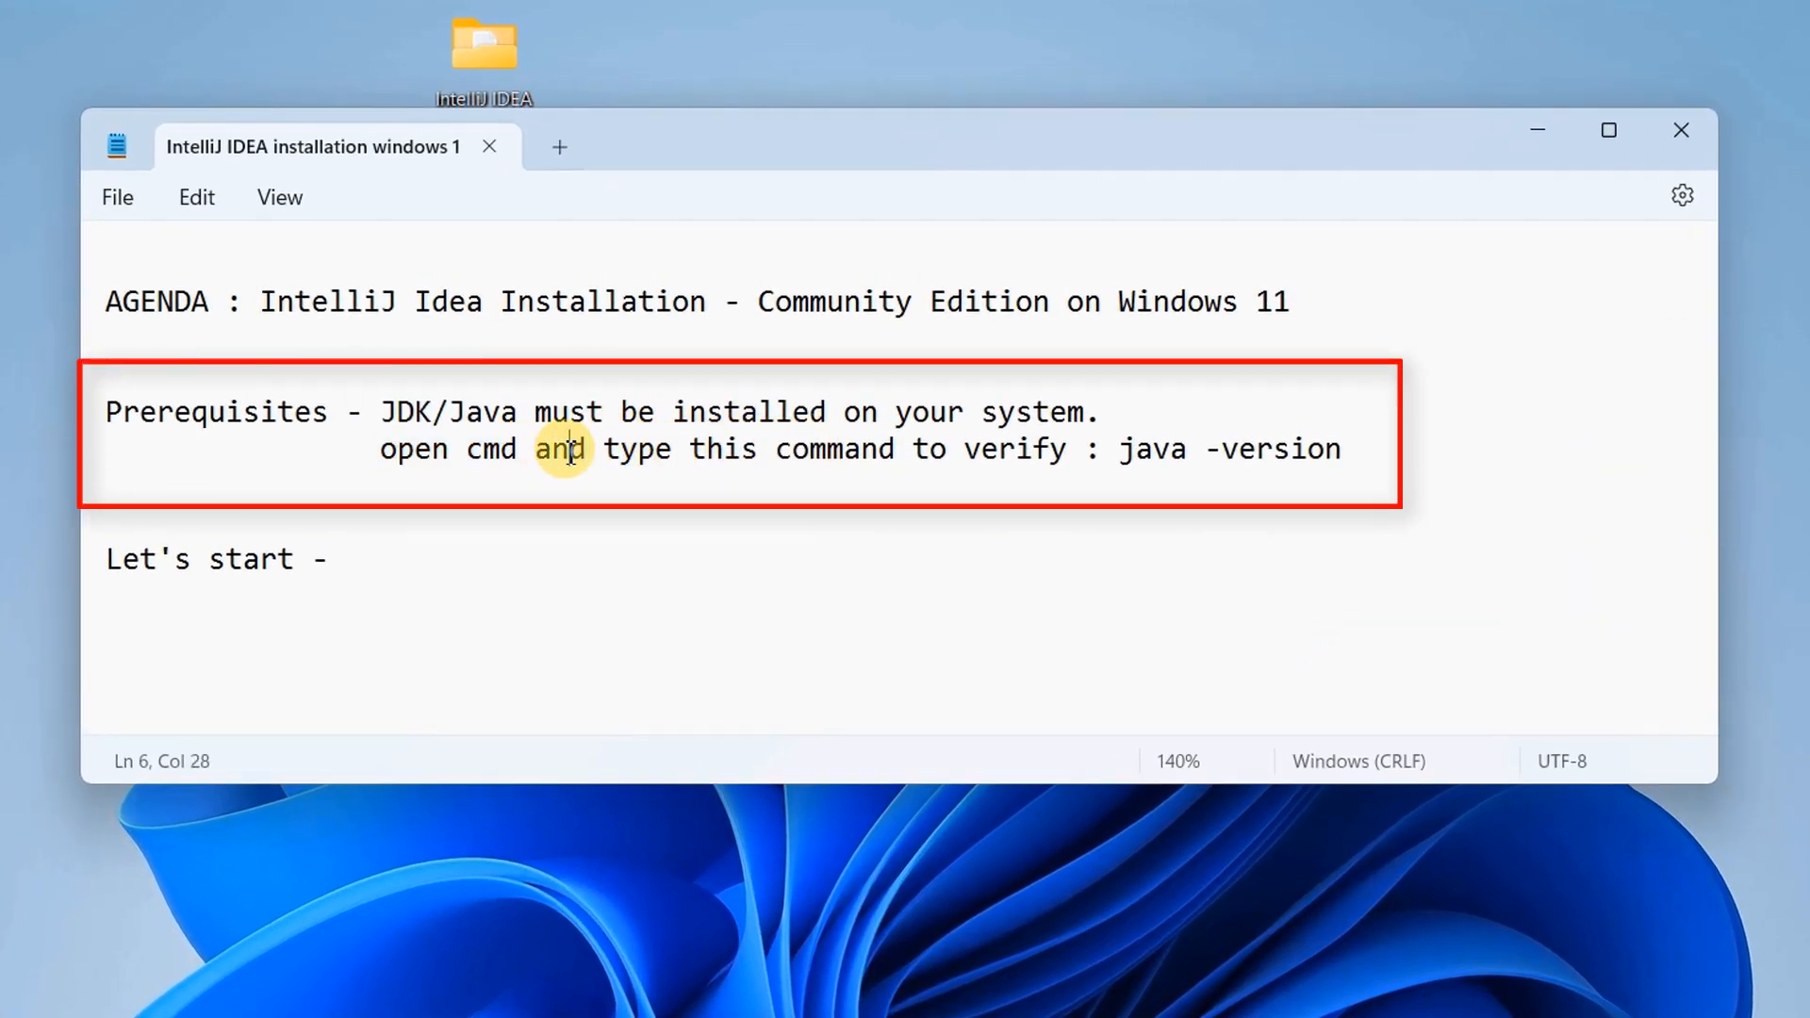
pyautogui.moveTo(739, 448); pyautogui.dragTo(1370, 447)
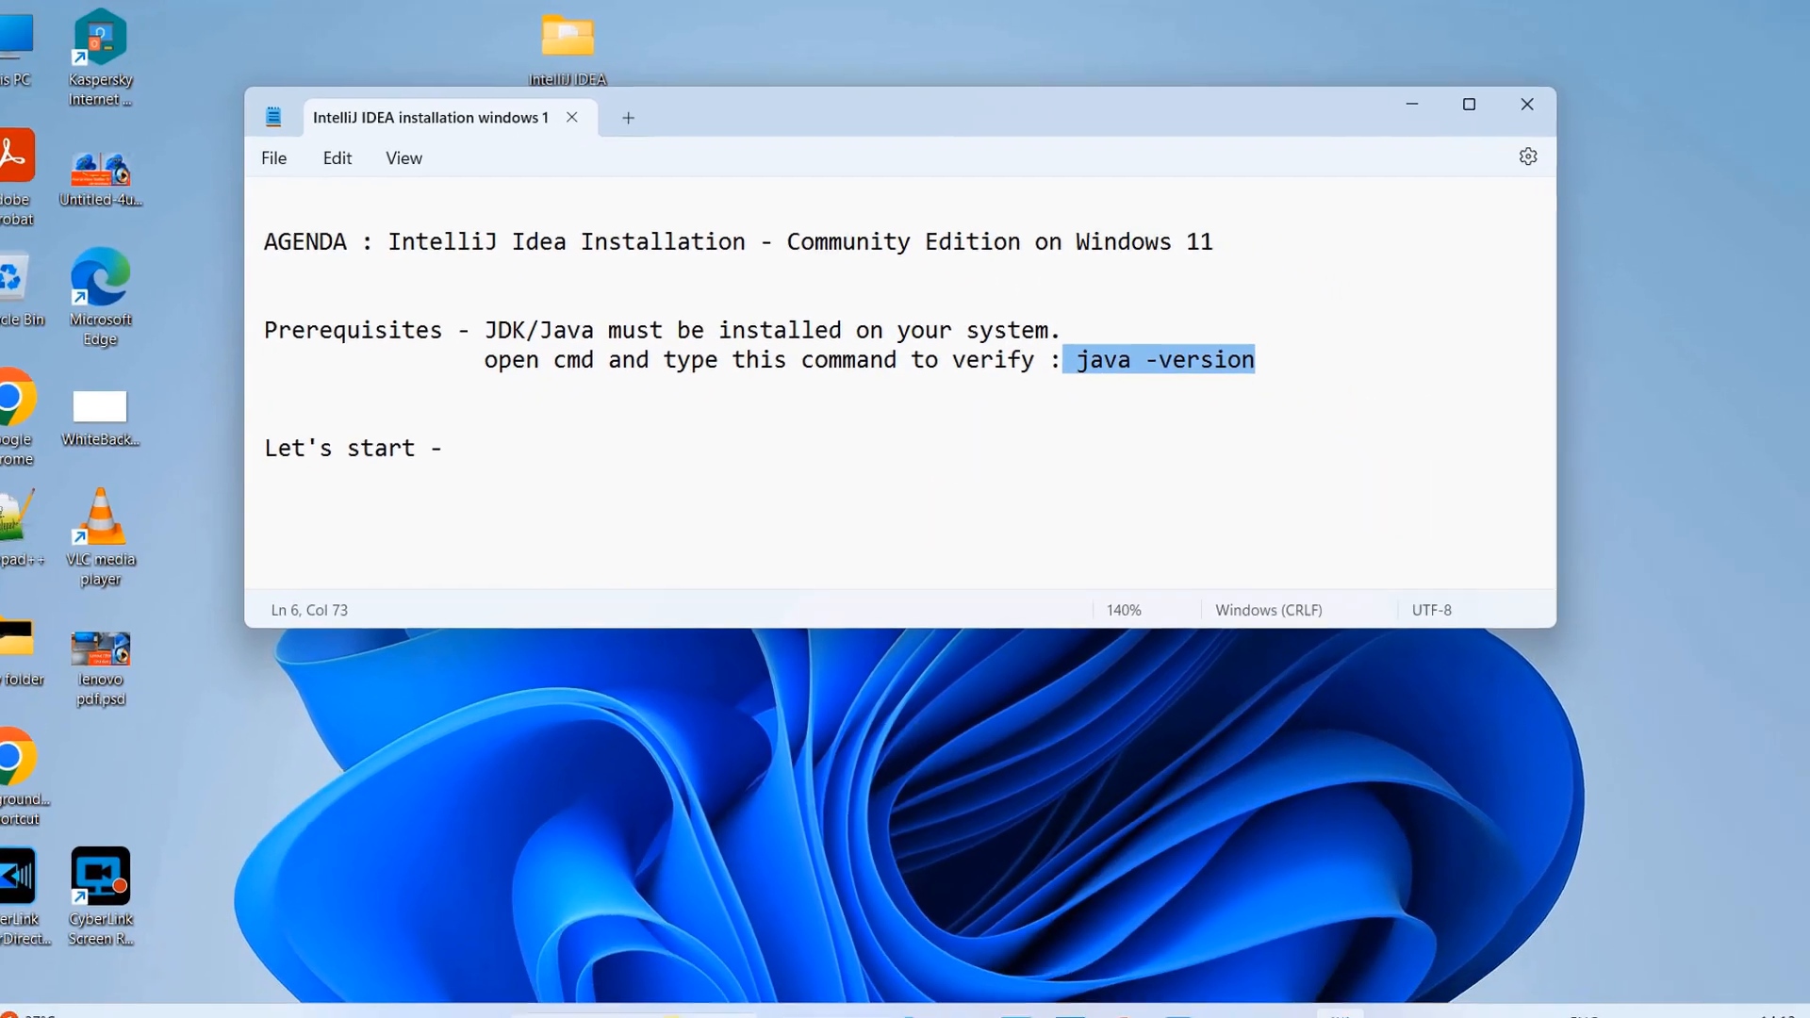
# Open Command Prompt by searching Windows for "cmd" and move its window clear of the prerequisites text in the note.
pyautogui.click(687, 992)
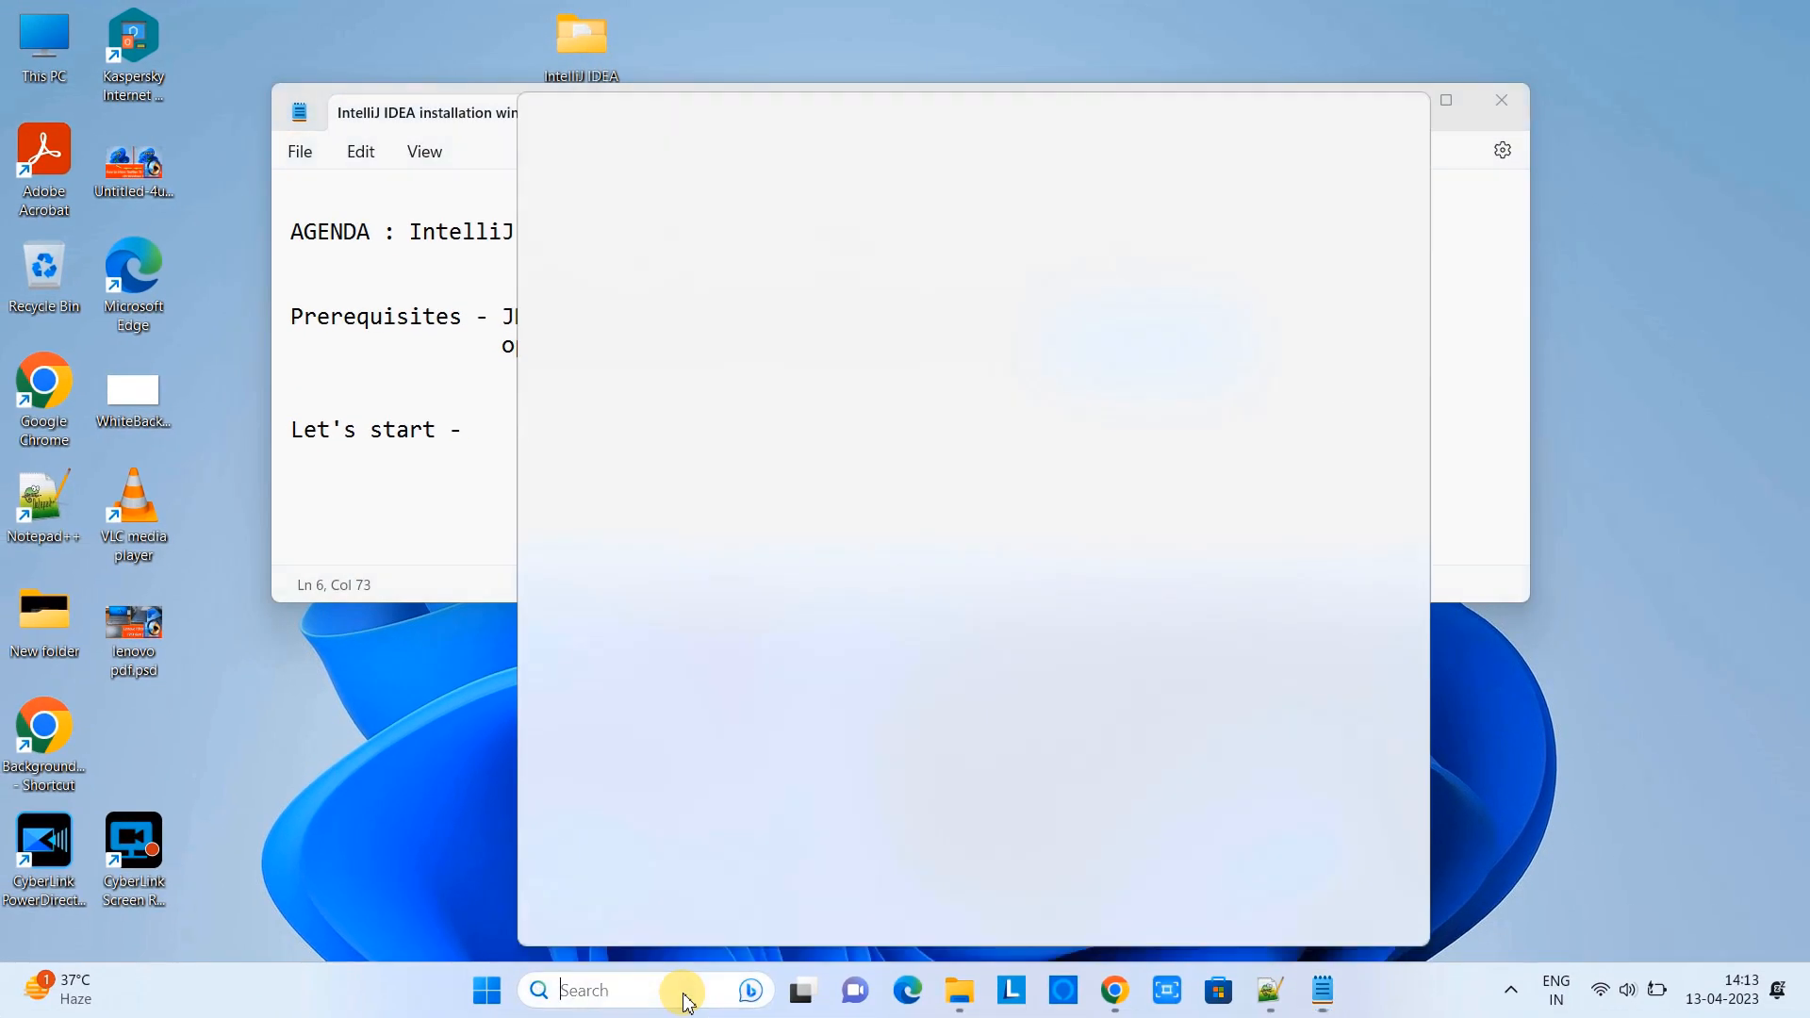
pyautogui.write('cmd')
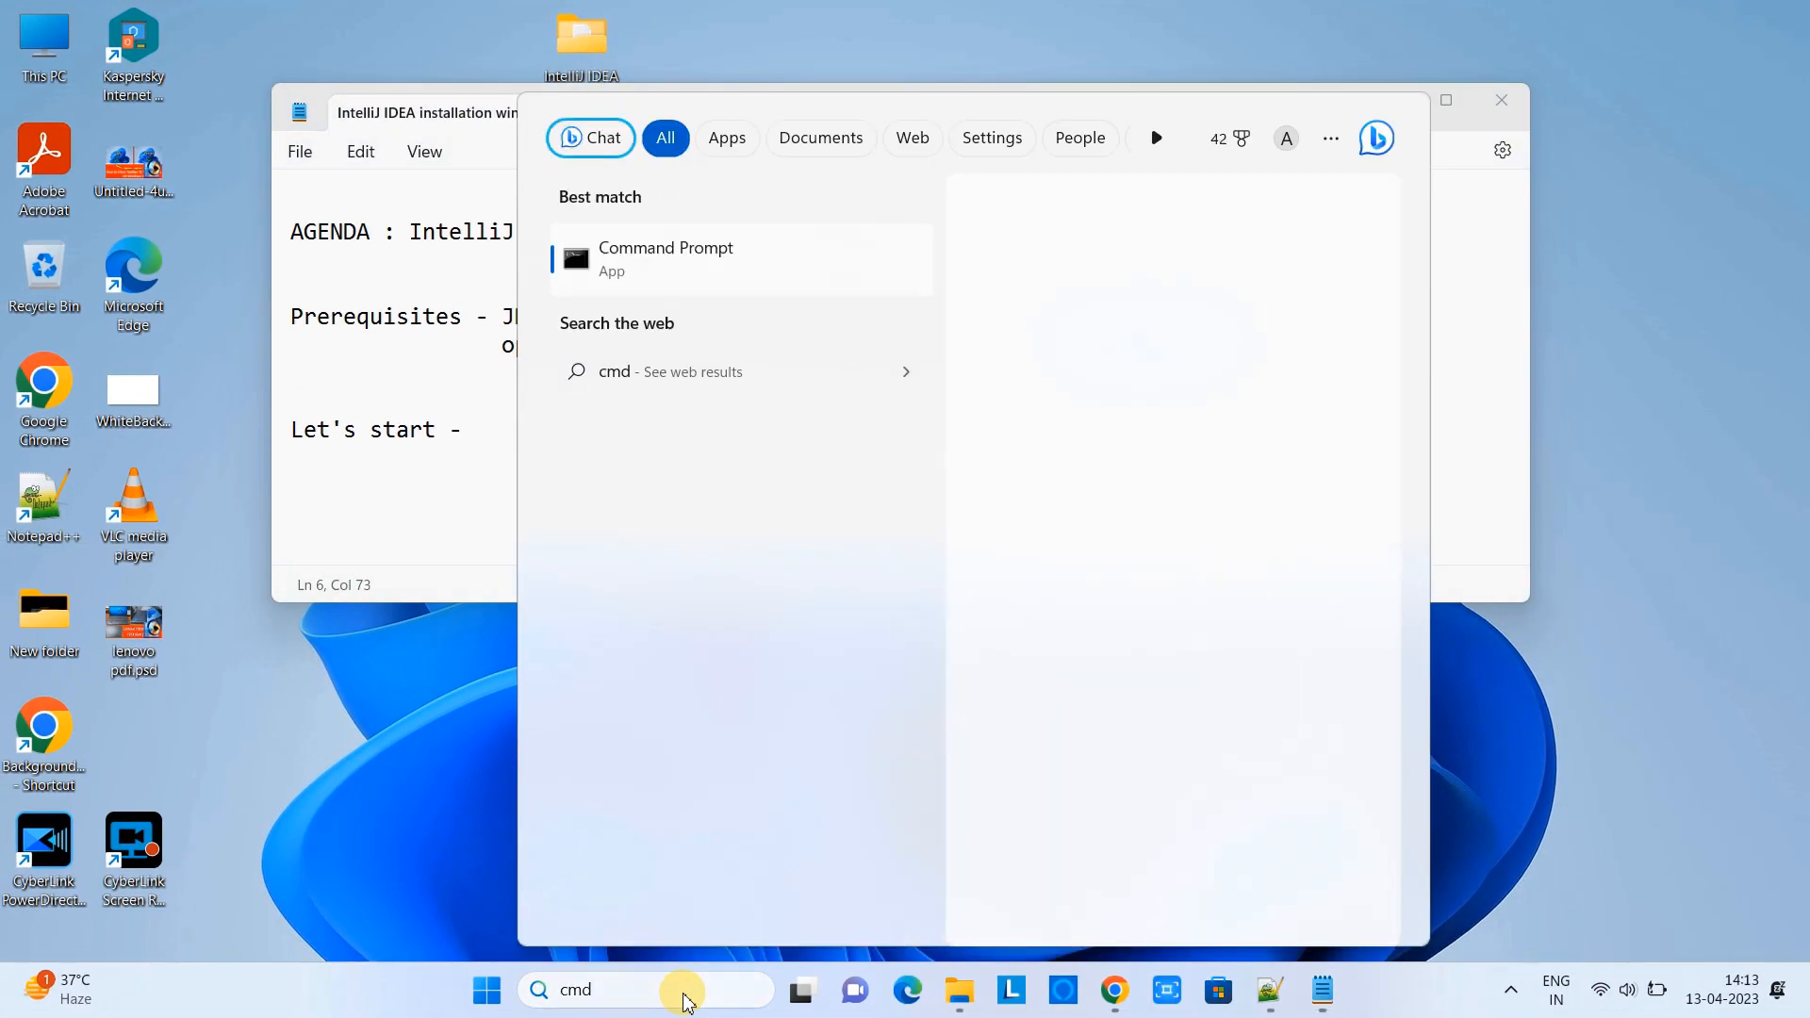
pyautogui.press('Escape')
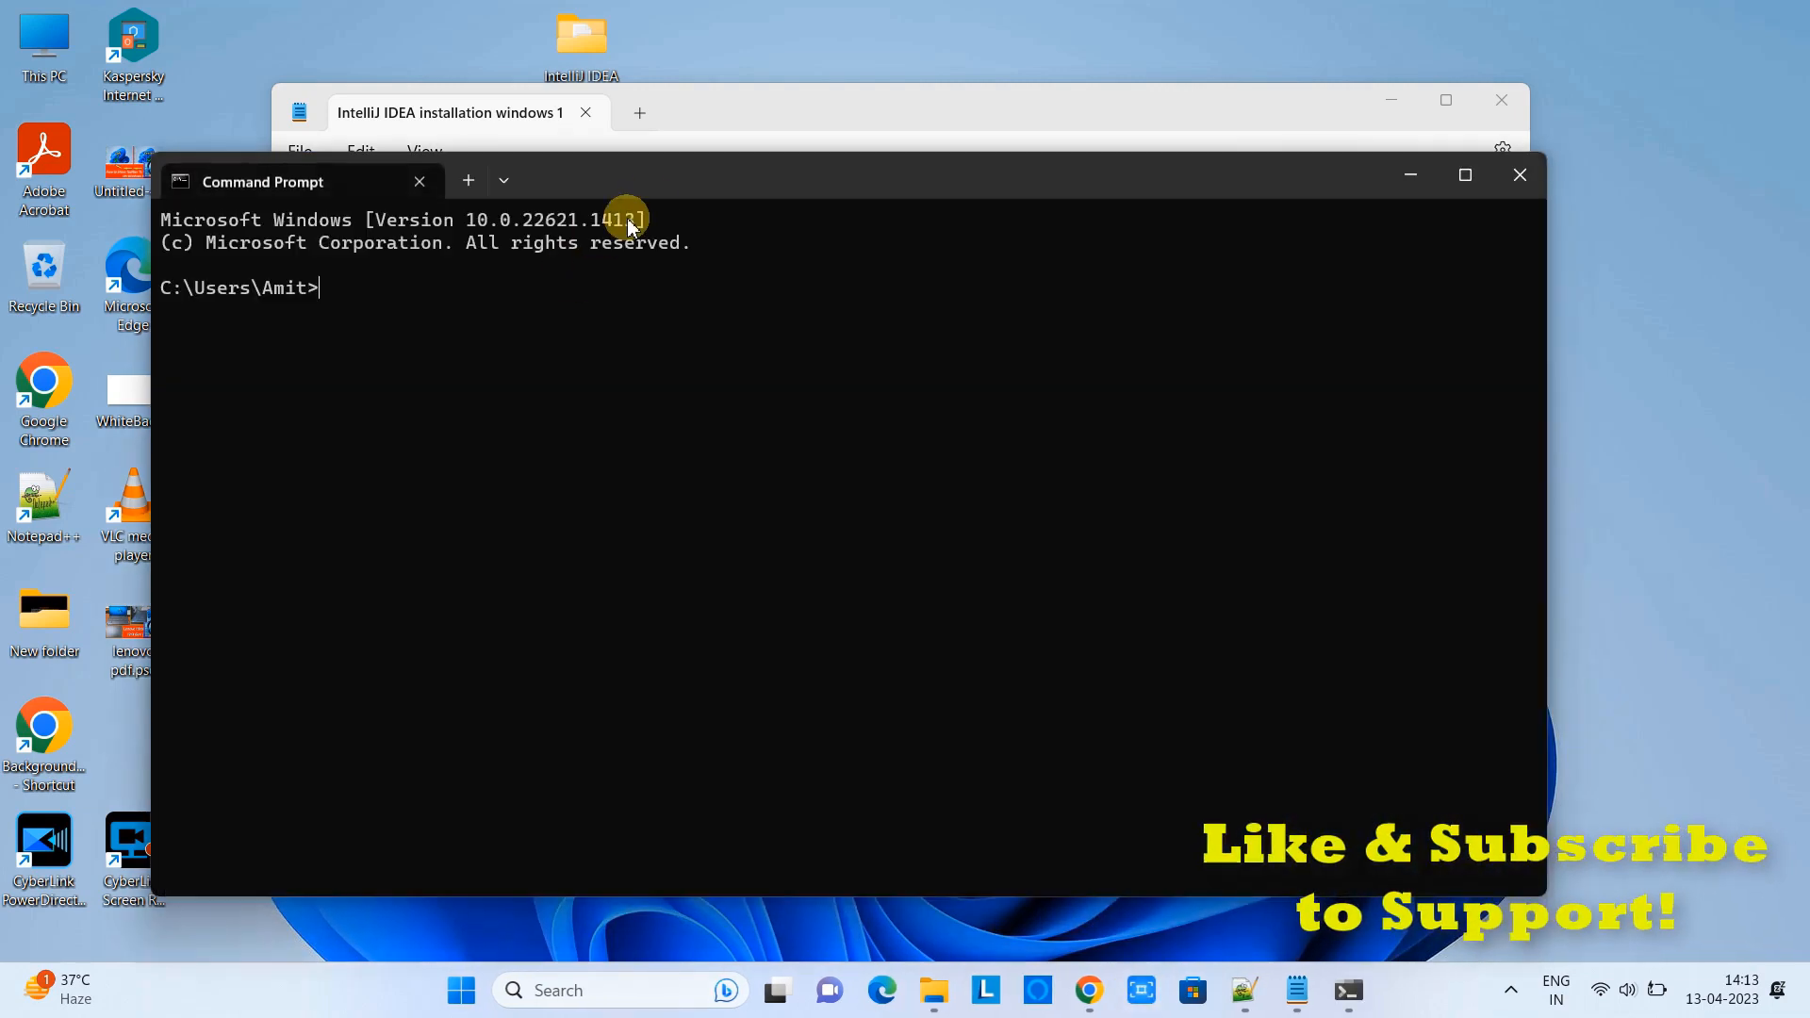
pyautogui.moveTo(627, 194); pyautogui.dragTo(946, 532)
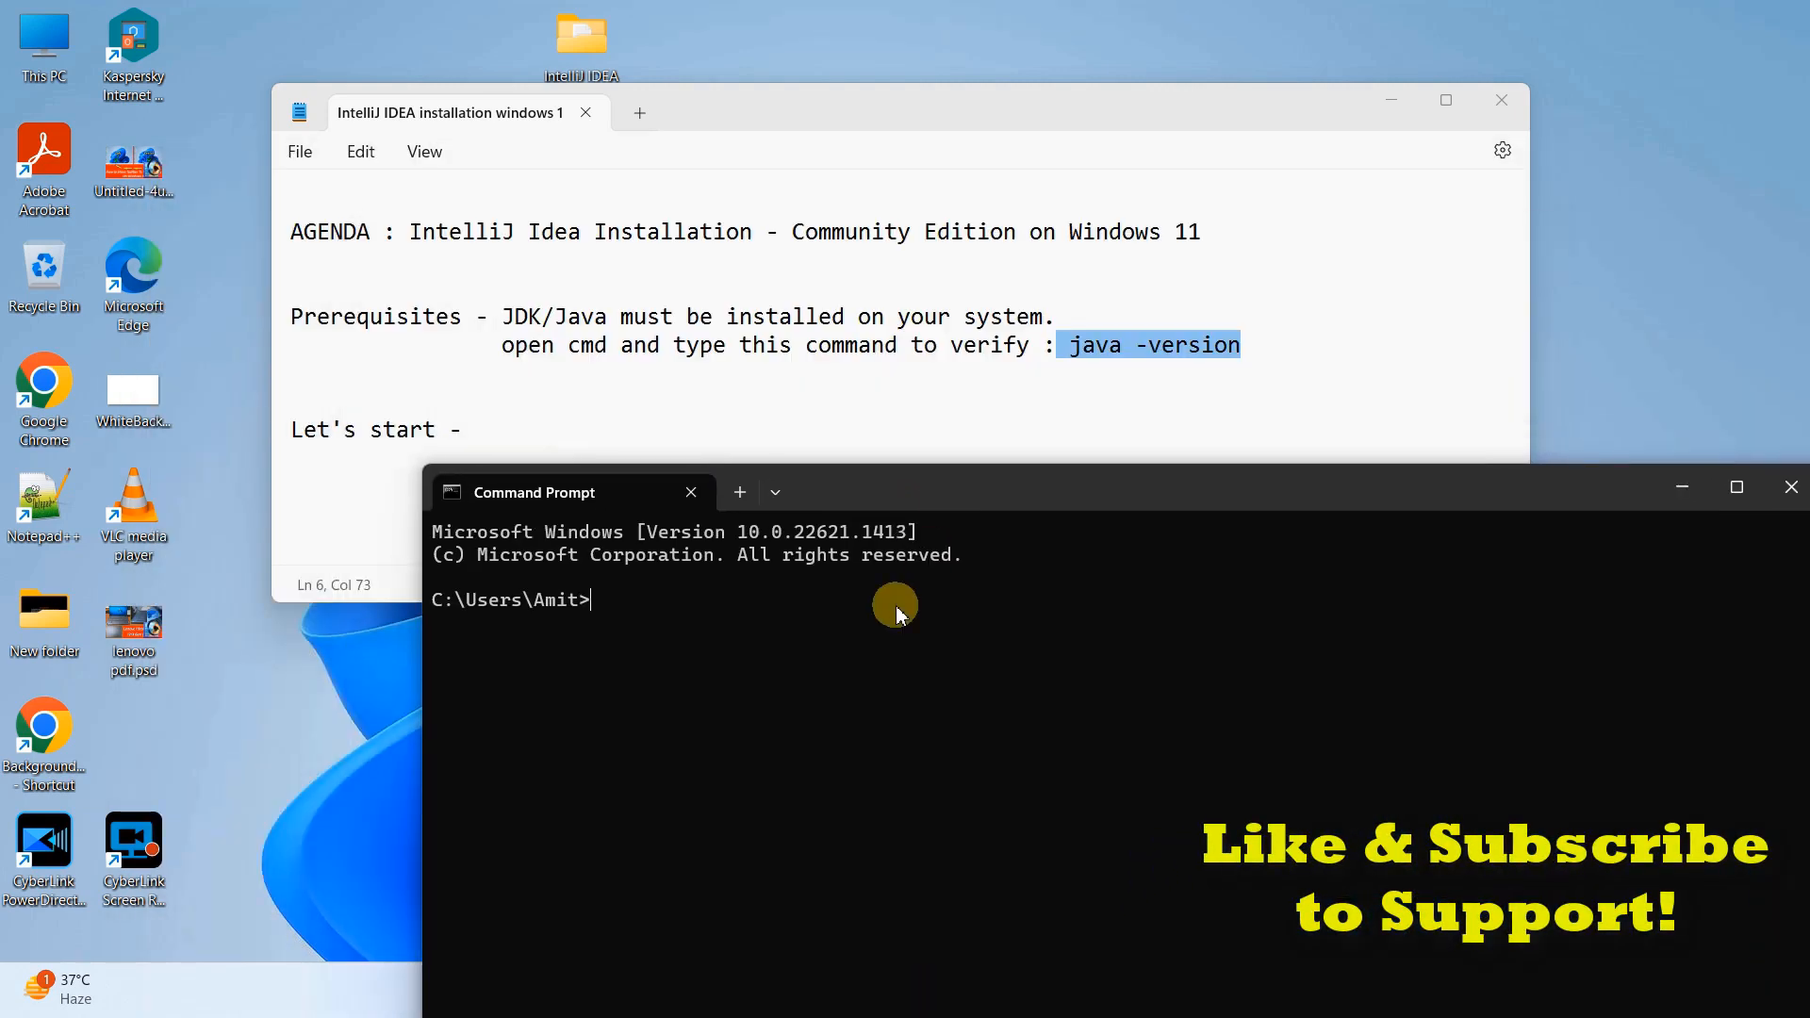
# Check the installed Java version by running "java -version", and close the Command Prompt window.
pyautogui.write('java -version')
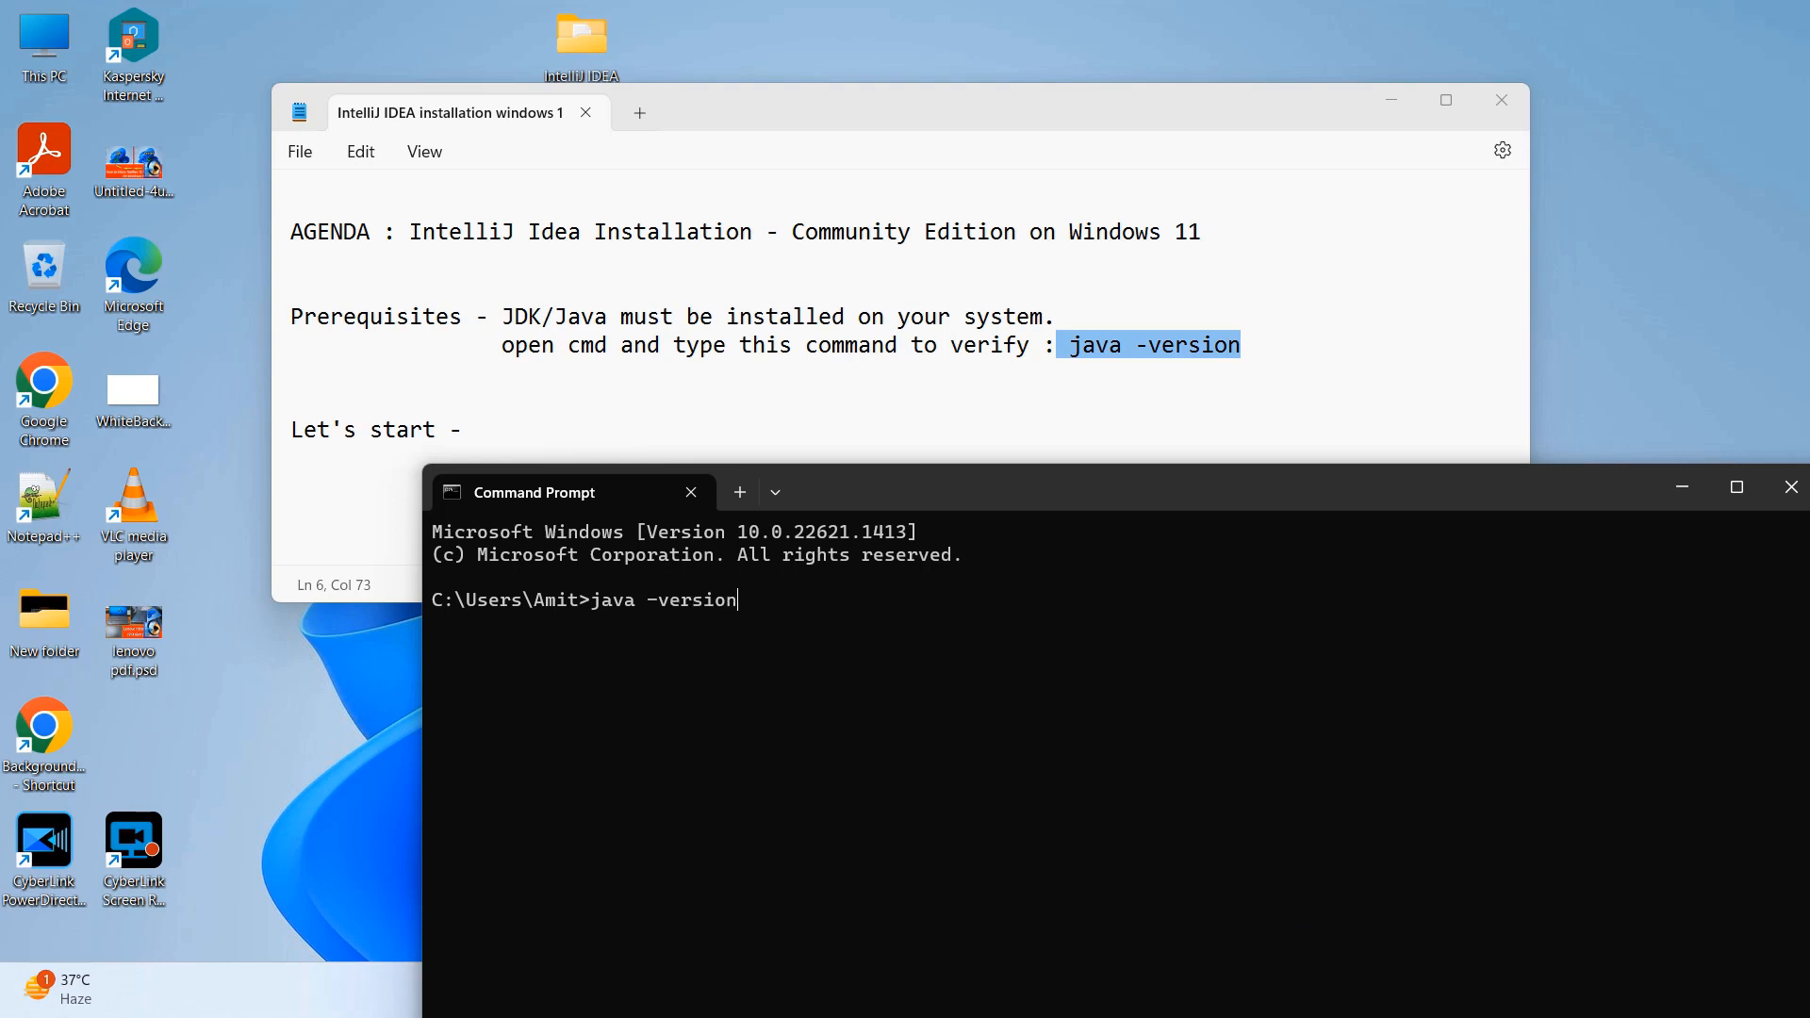
pyautogui.press('Return')
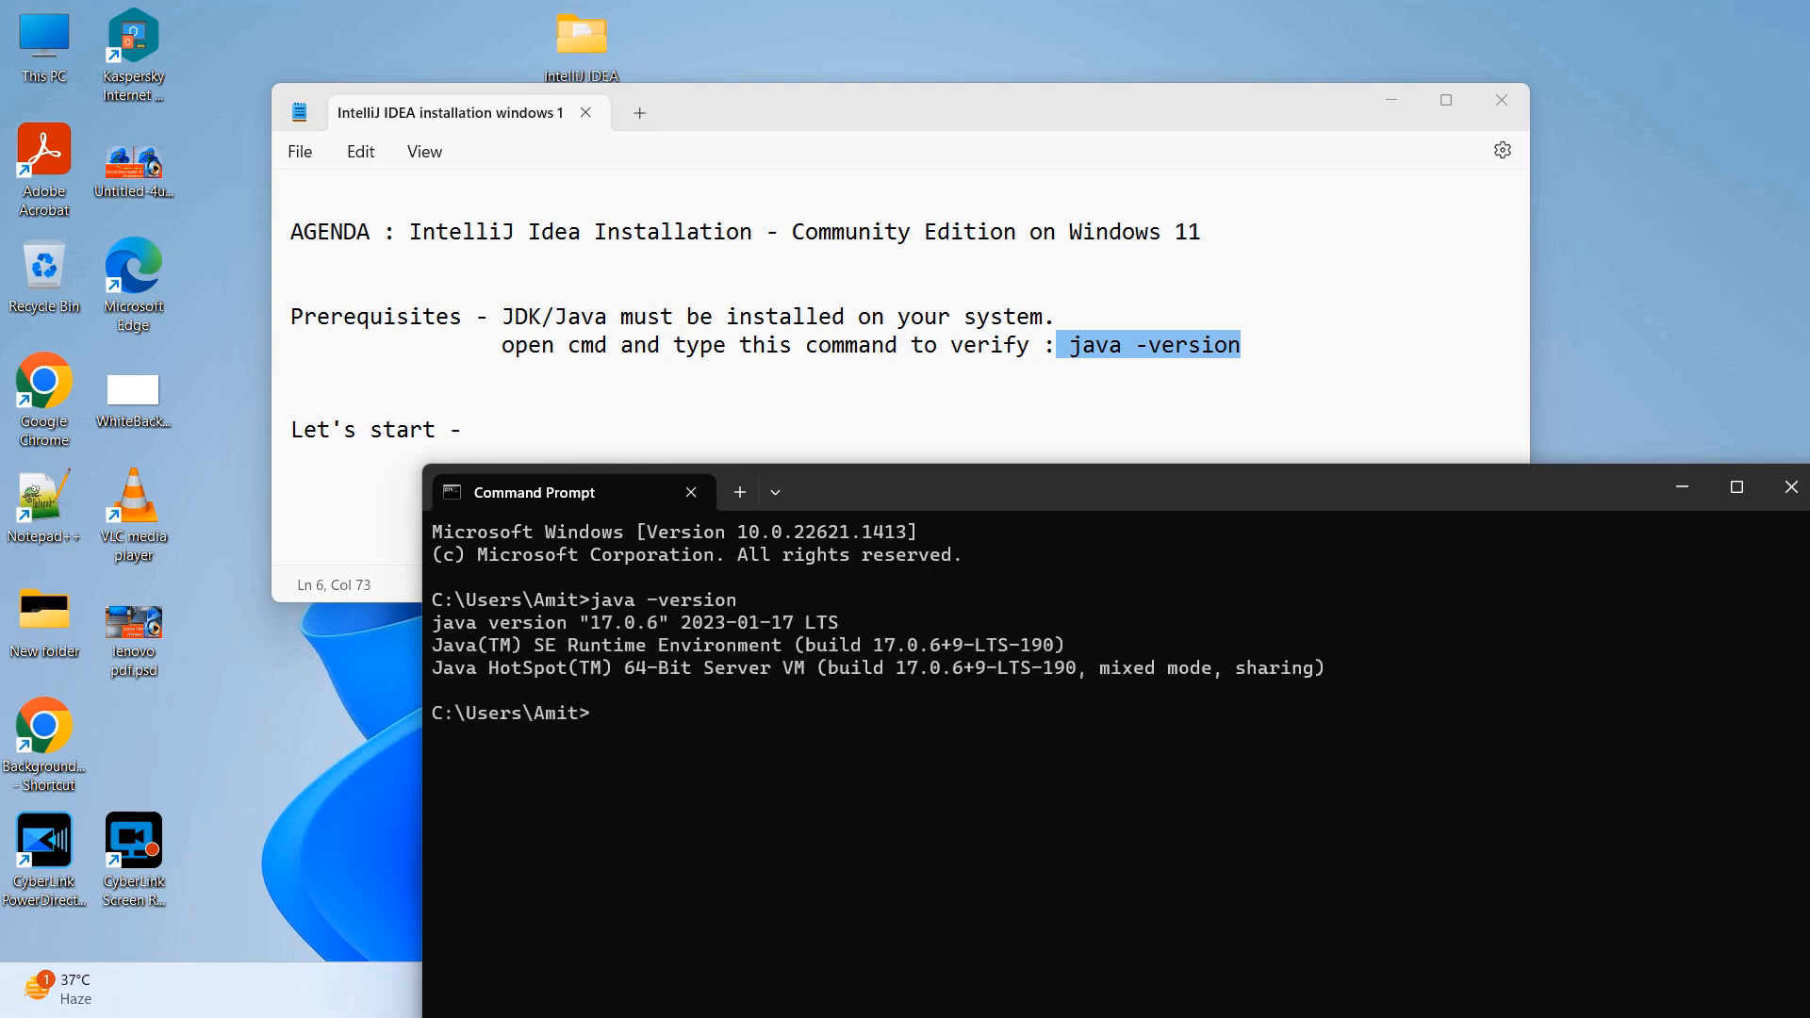
pyautogui.moveTo(433, 622); pyautogui.dragTo(842, 629)
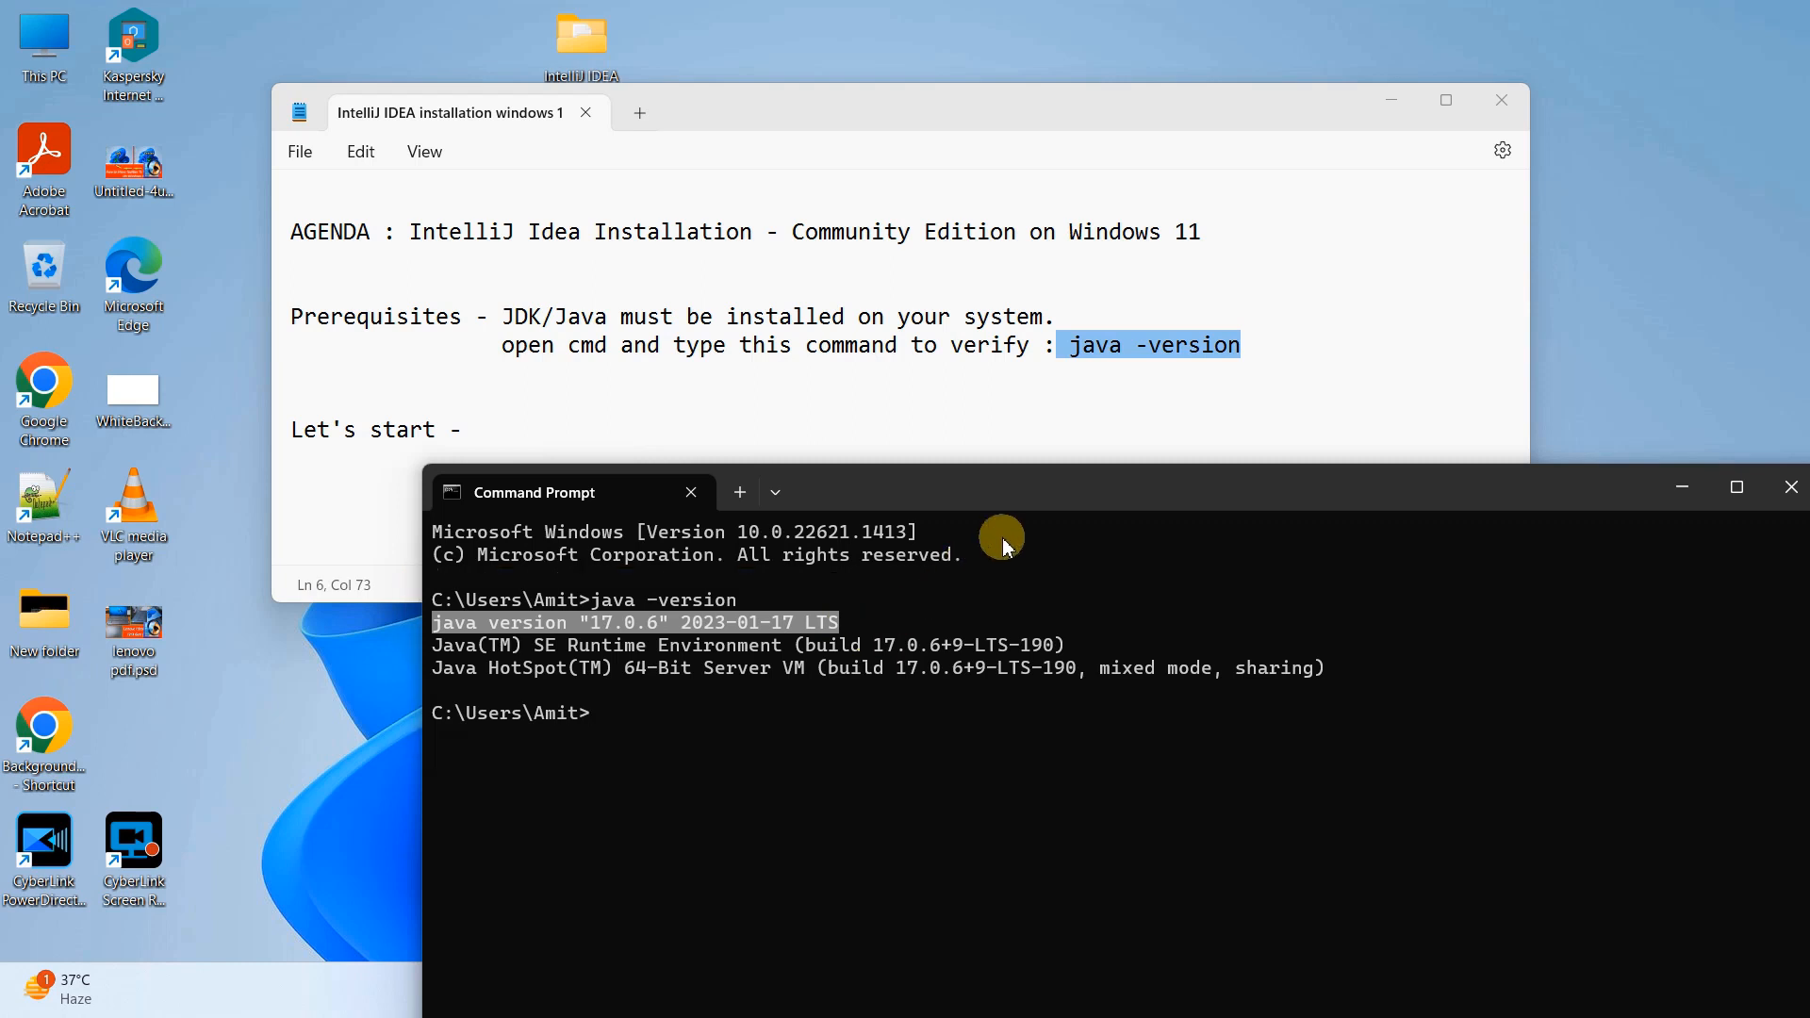
pyautogui.moveTo(1016, 485); pyautogui.dragTo(1030, 405)
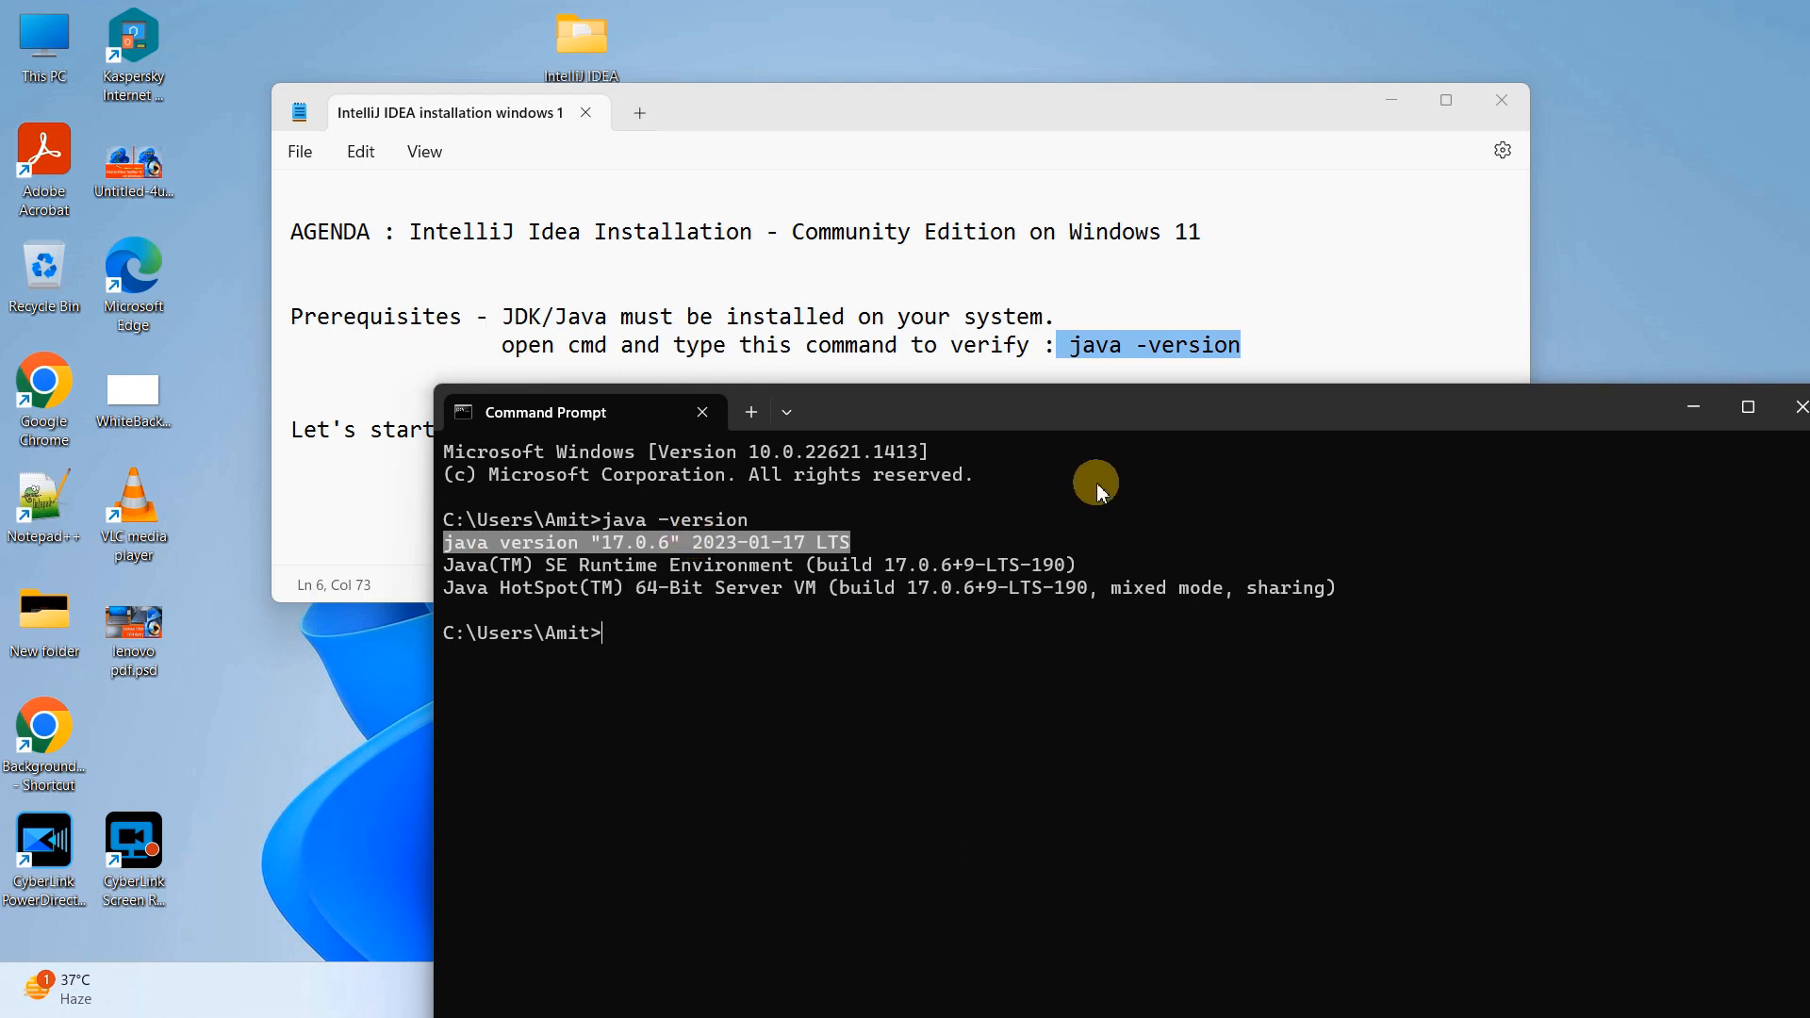
pyautogui.moveTo(1107, 417); pyautogui.dragTo(879, 530)
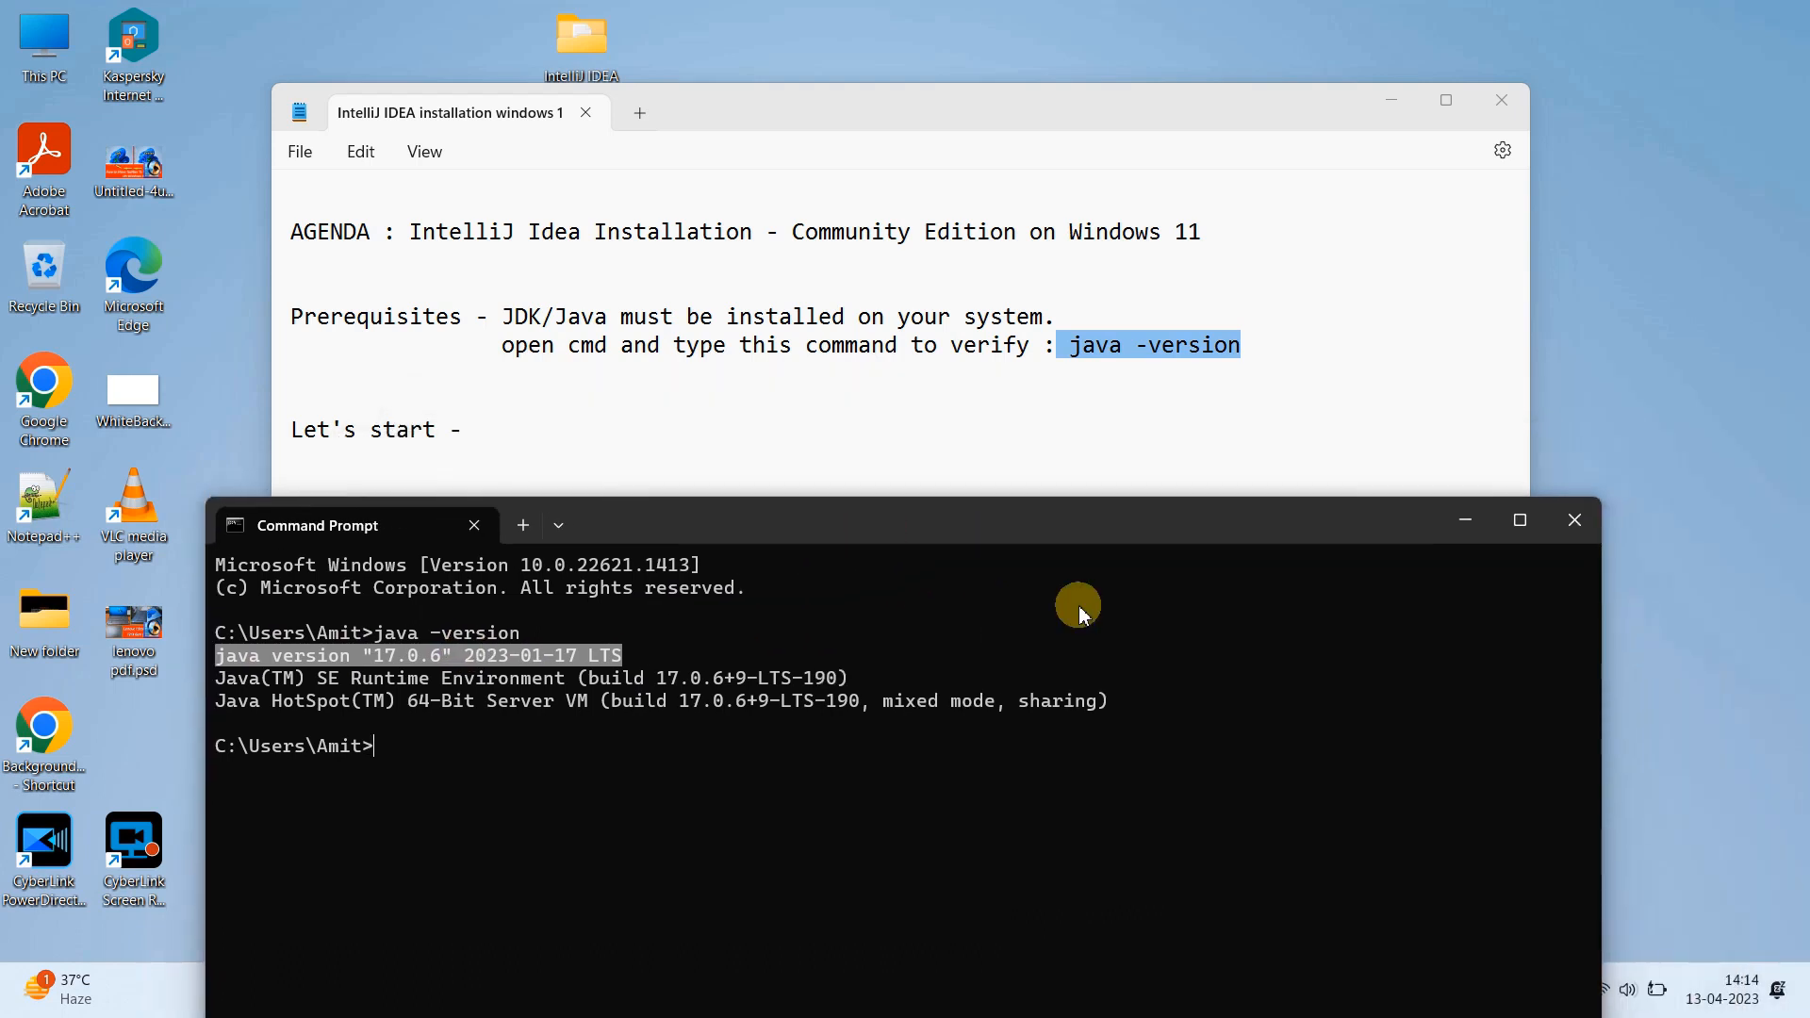
pyautogui.click(1566, 531)
# Switch to Chrome, search Google for "donwload intellij idea", and open the JetBrains download result in a new tab.
pyautogui.moveTo(466, 431); pyautogui.dragTo(271, 438)
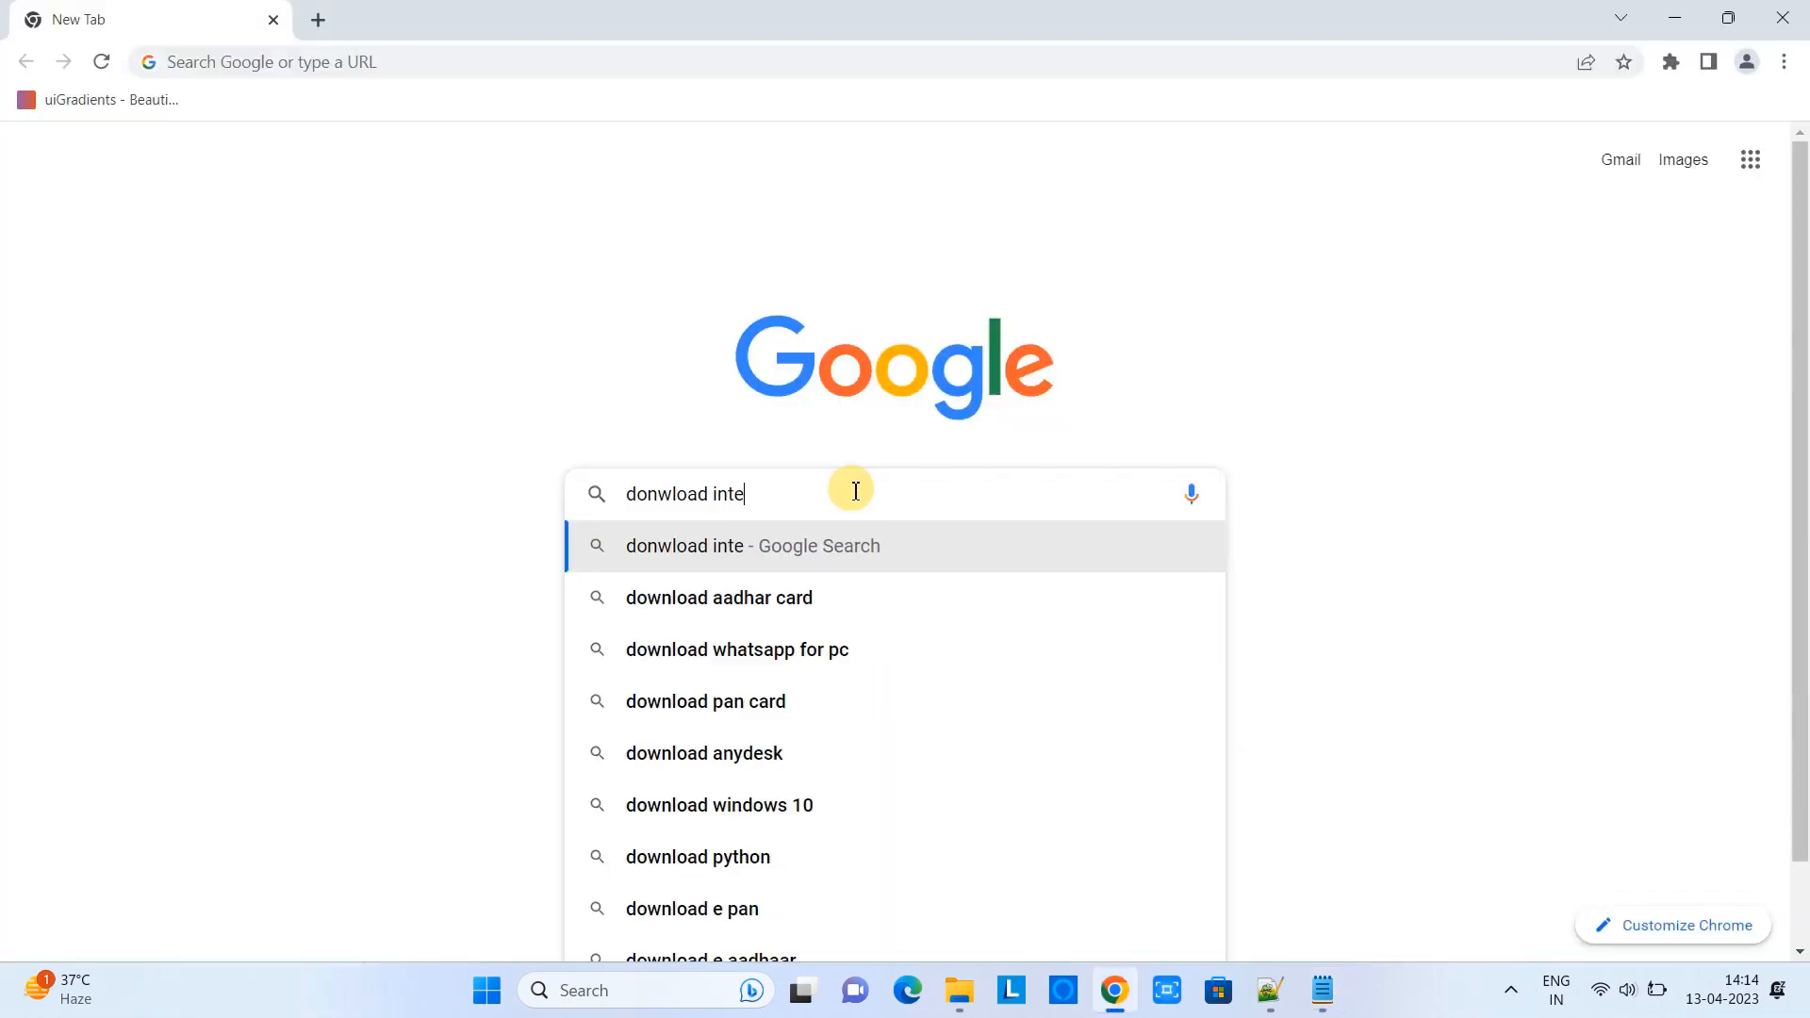
pyautogui.write('j idea')
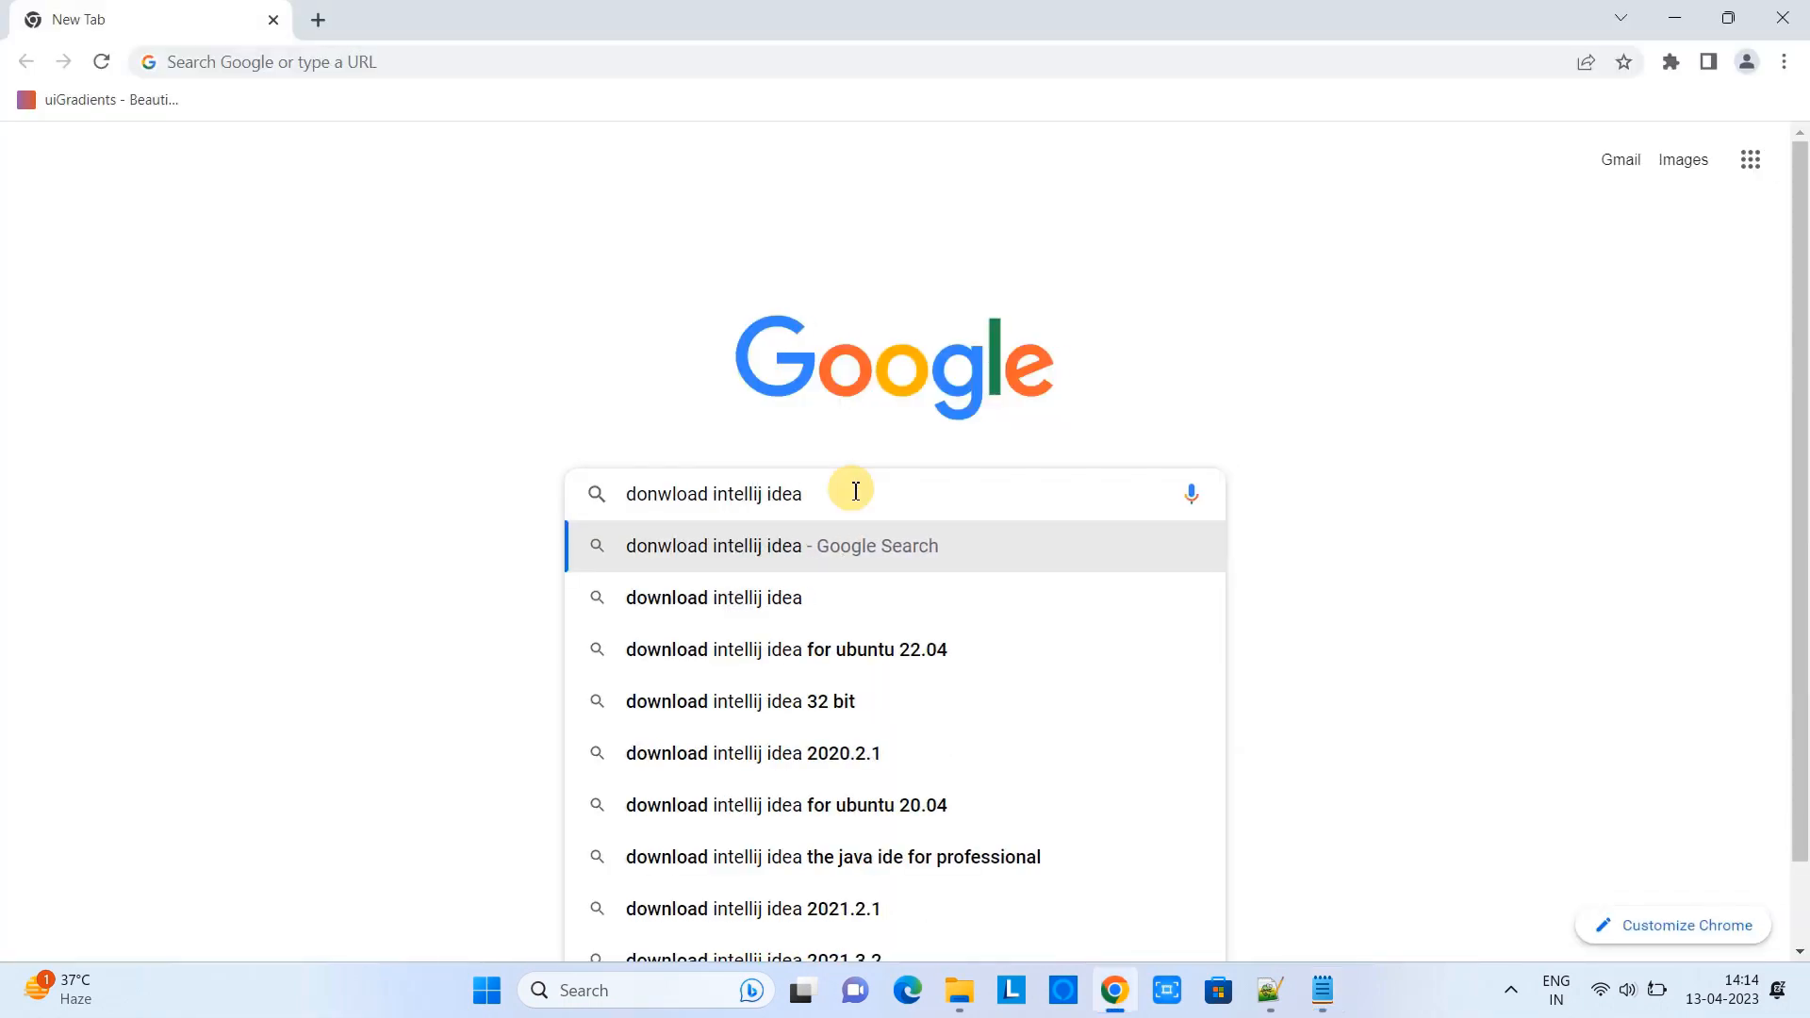
pyautogui.press('Return')
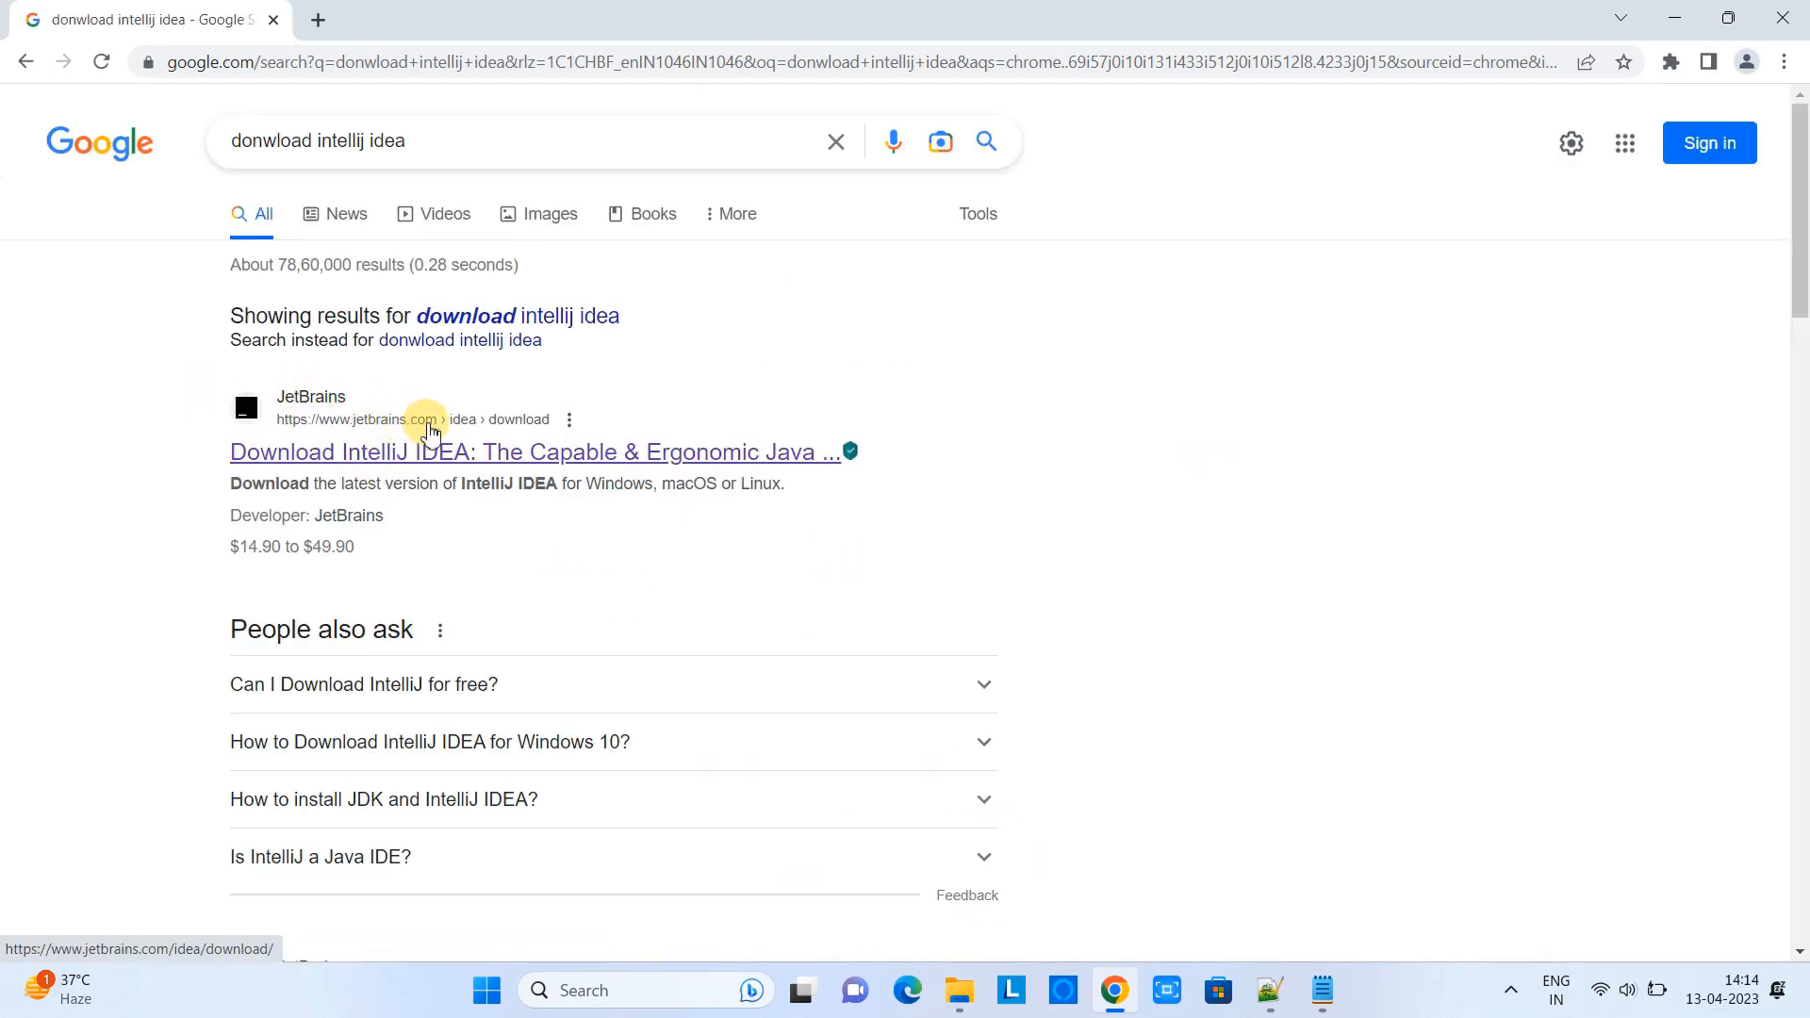
pyautogui.middleClick(630, 453)
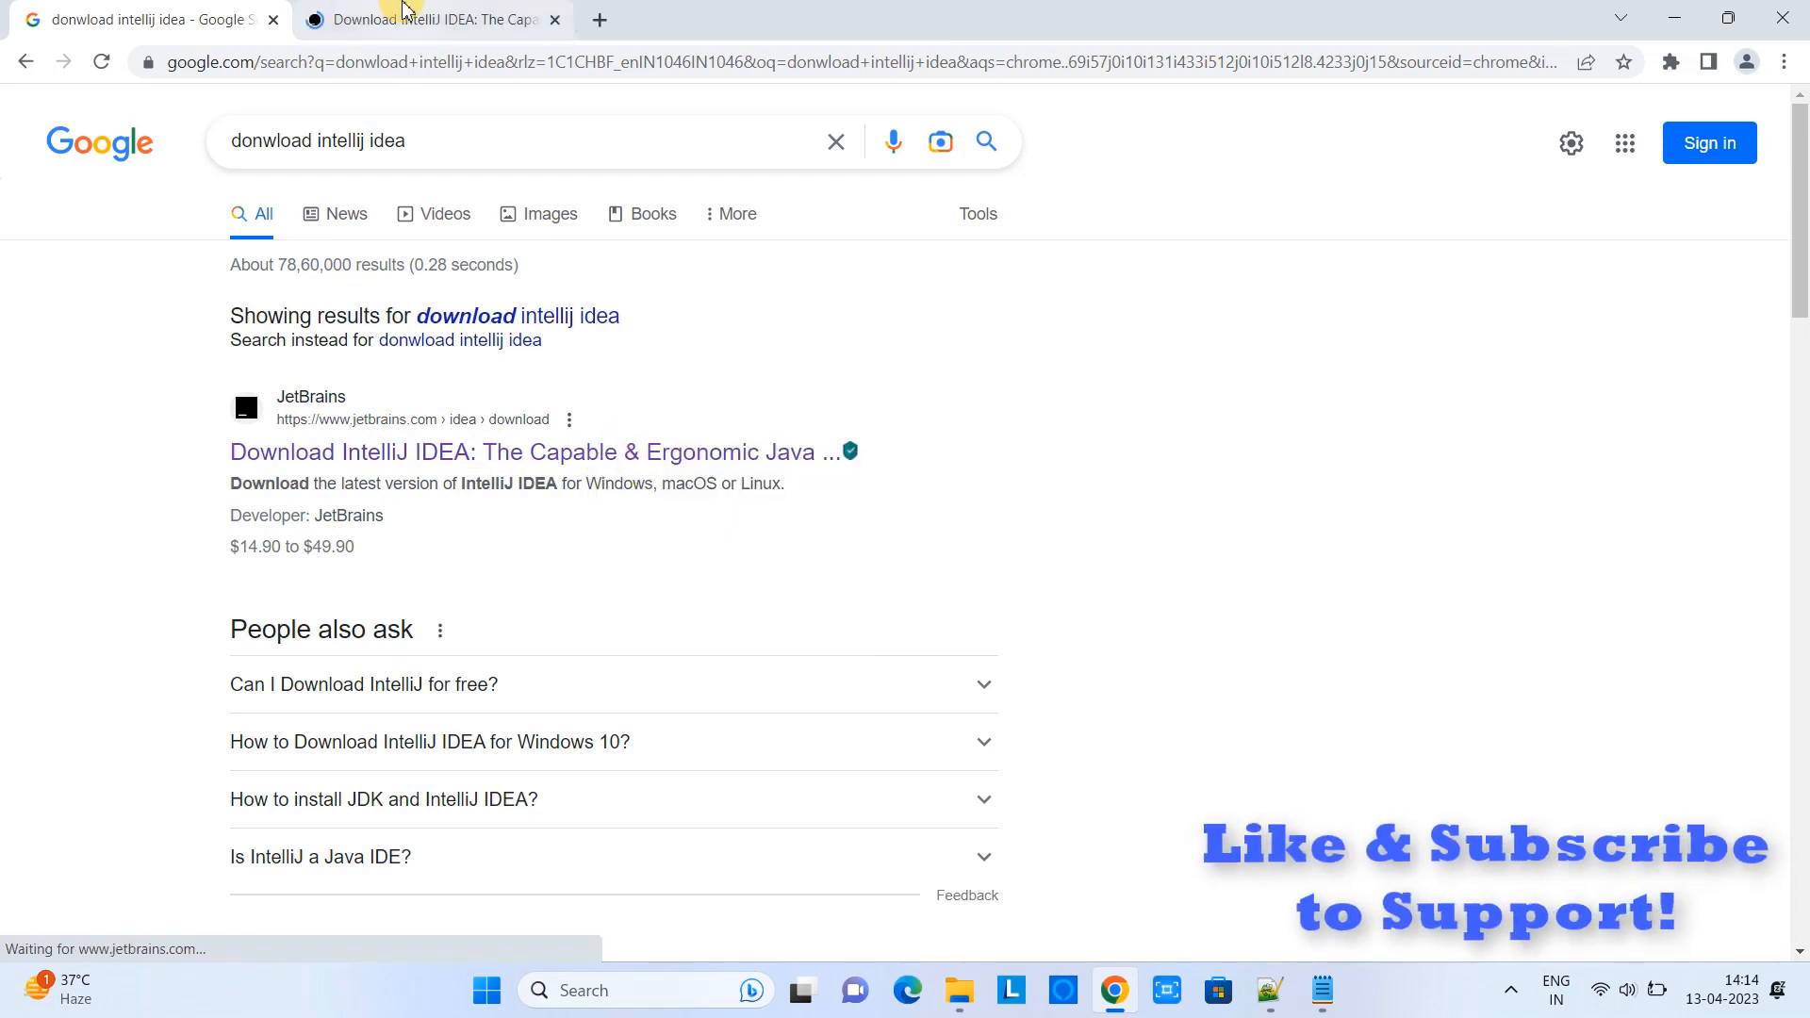
pyautogui.click(403, 12)
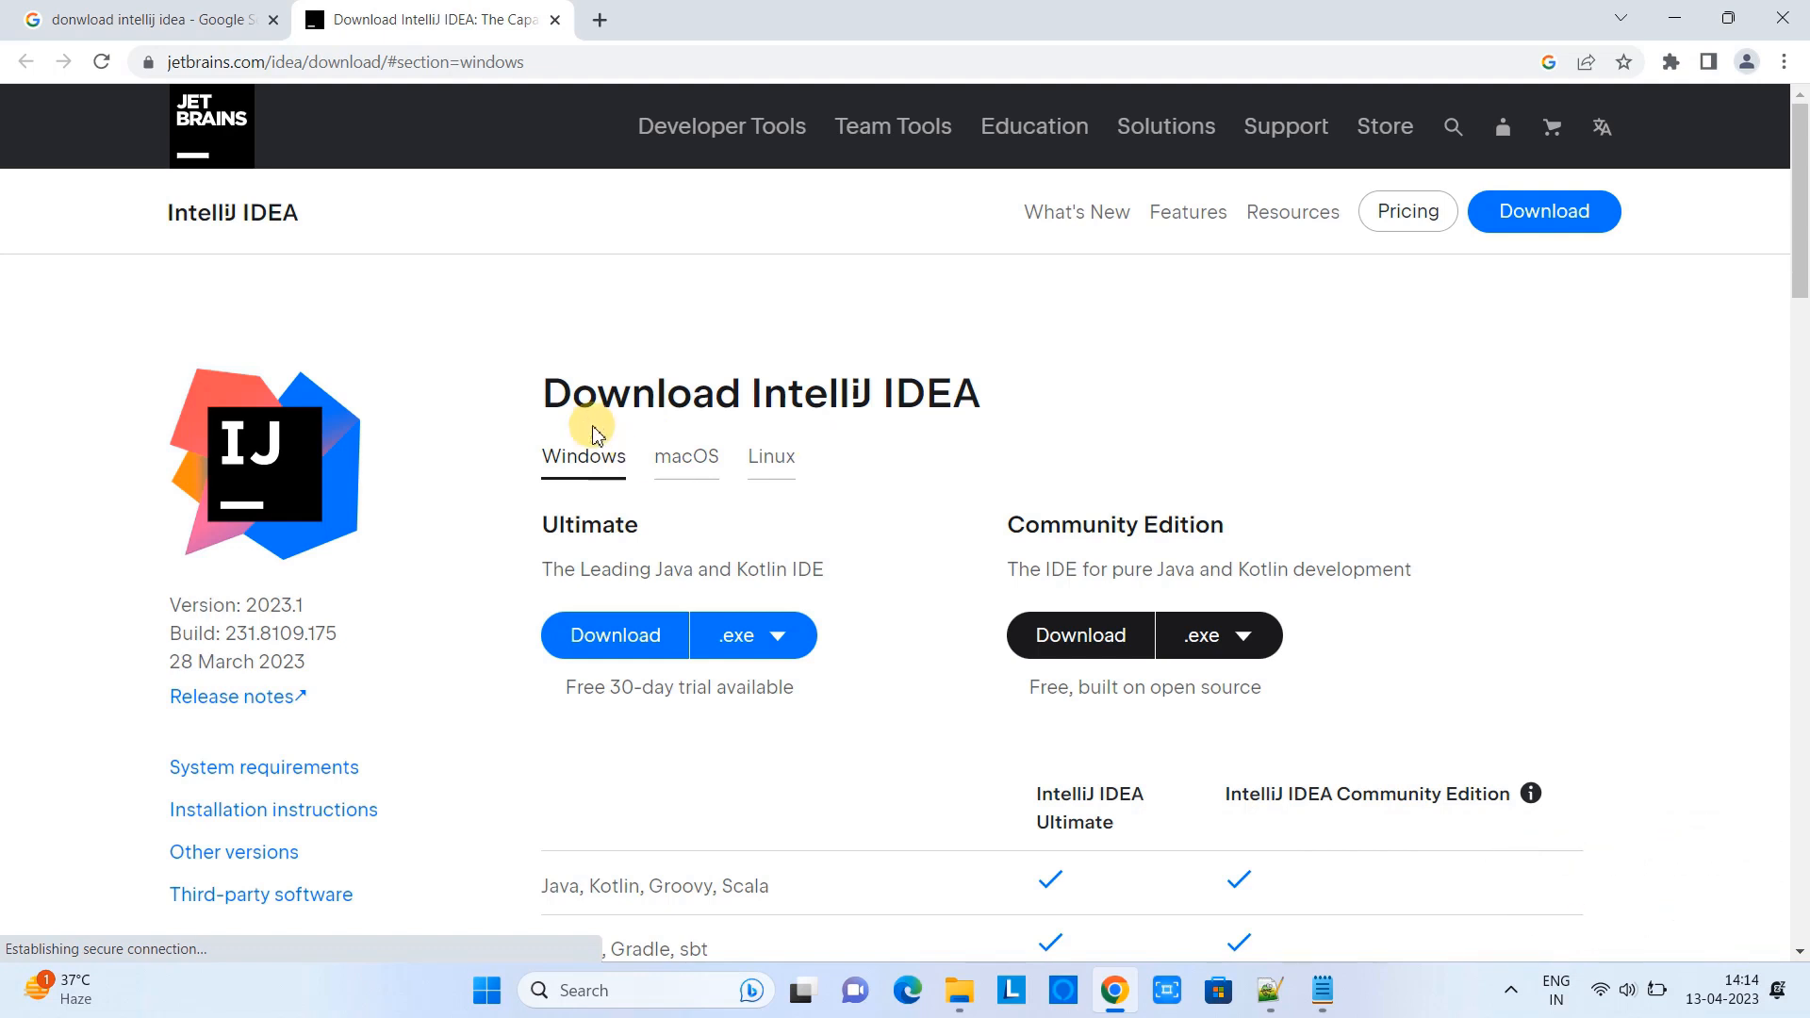
# Review the Windows download options for the Ultimate and Community editions, including their licensing notes.
pyautogui.moveTo(540, 392); pyautogui.dragTo(1005, 398)
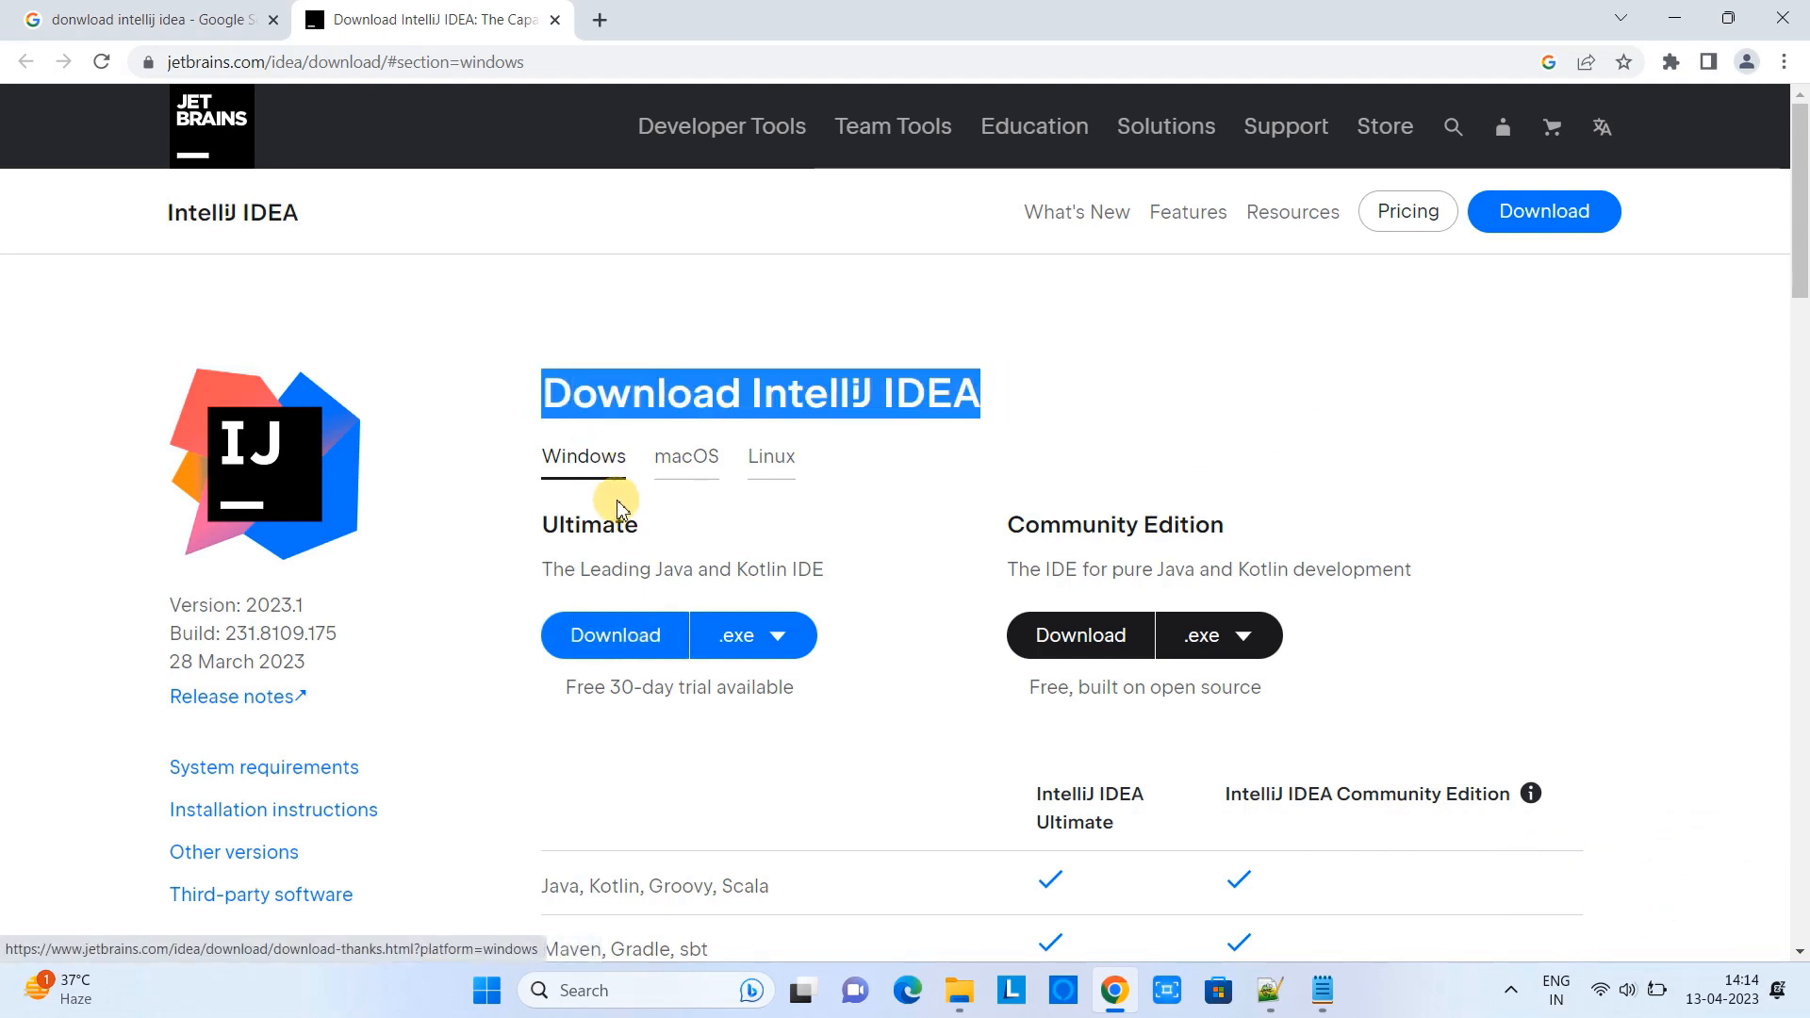
pyautogui.moveTo(558, 524); pyautogui.dragTo(665, 531)
pyautogui.click(663, 524)
pyautogui.moveTo(517, 529)
pyautogui.mouseDown()
pyautogui.moveTo(727, 526)
pyautogui.moveTo(497, 517)
pyautogui.mouseUp()
pyautogui.click(728, 526)
pyautogui.click(497, 518)
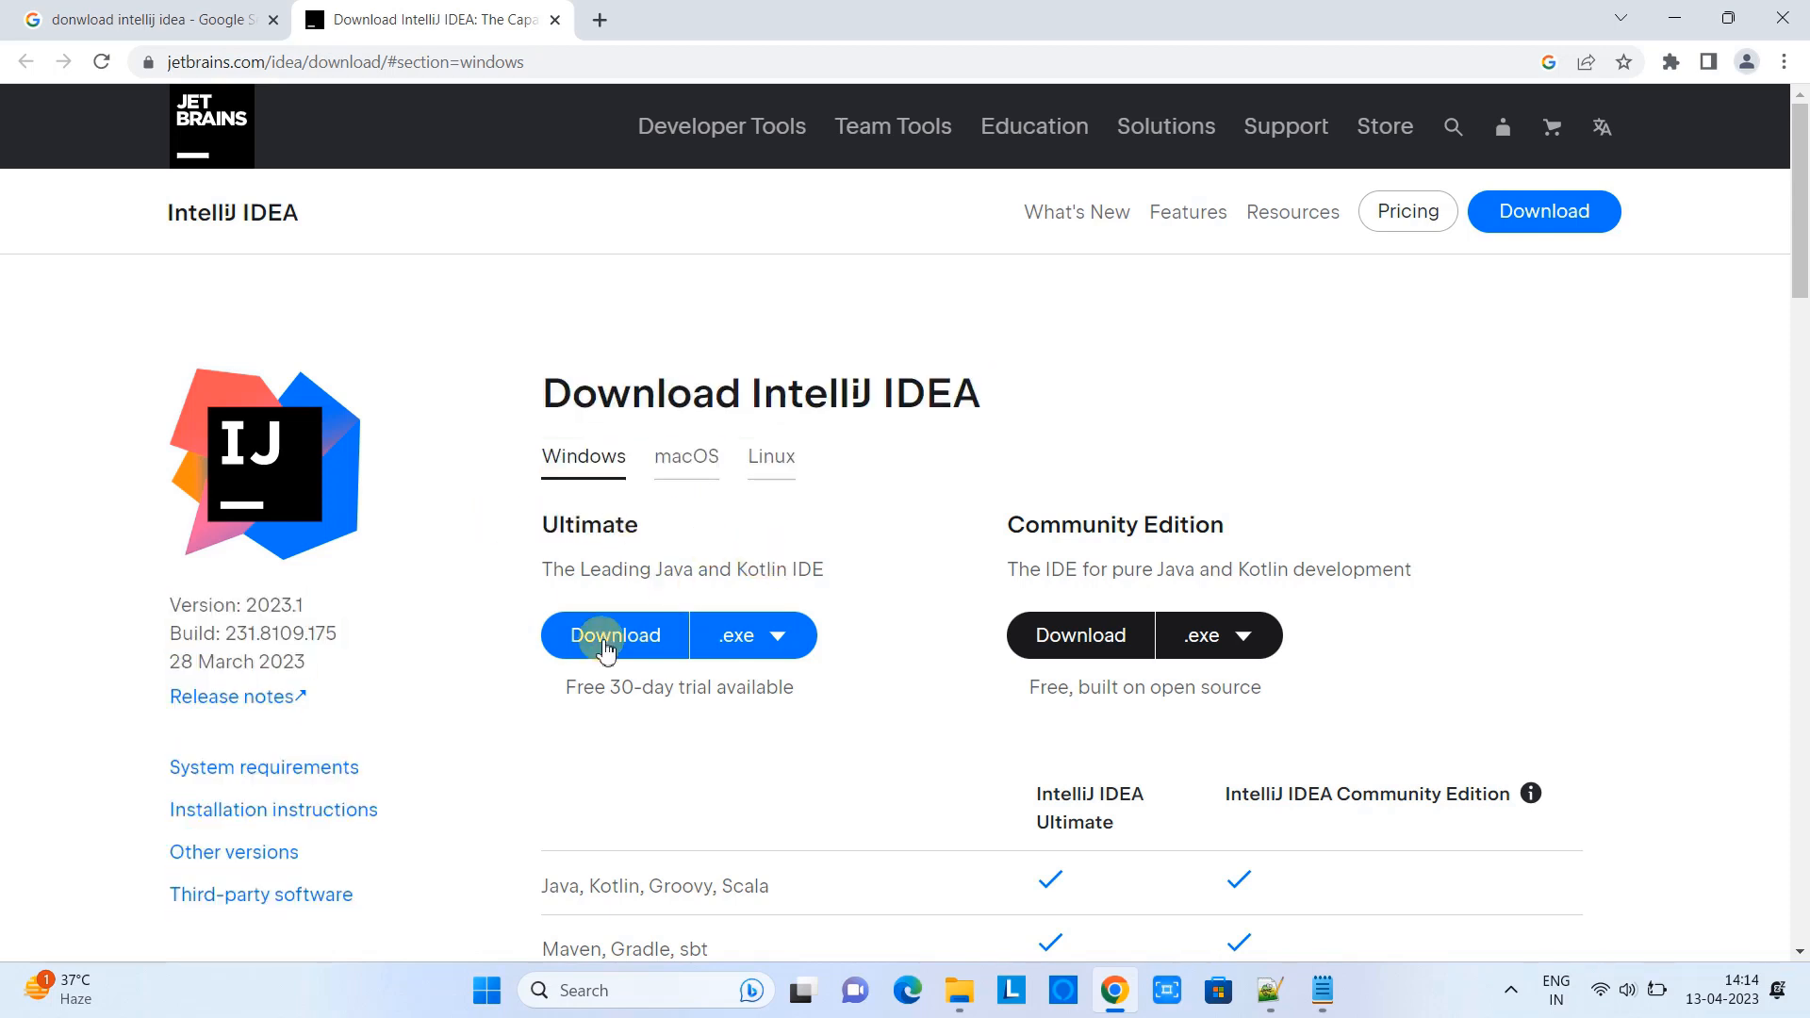
pyautogui.moveTo(566, 689); pyautogui.dragTo(817, 695)
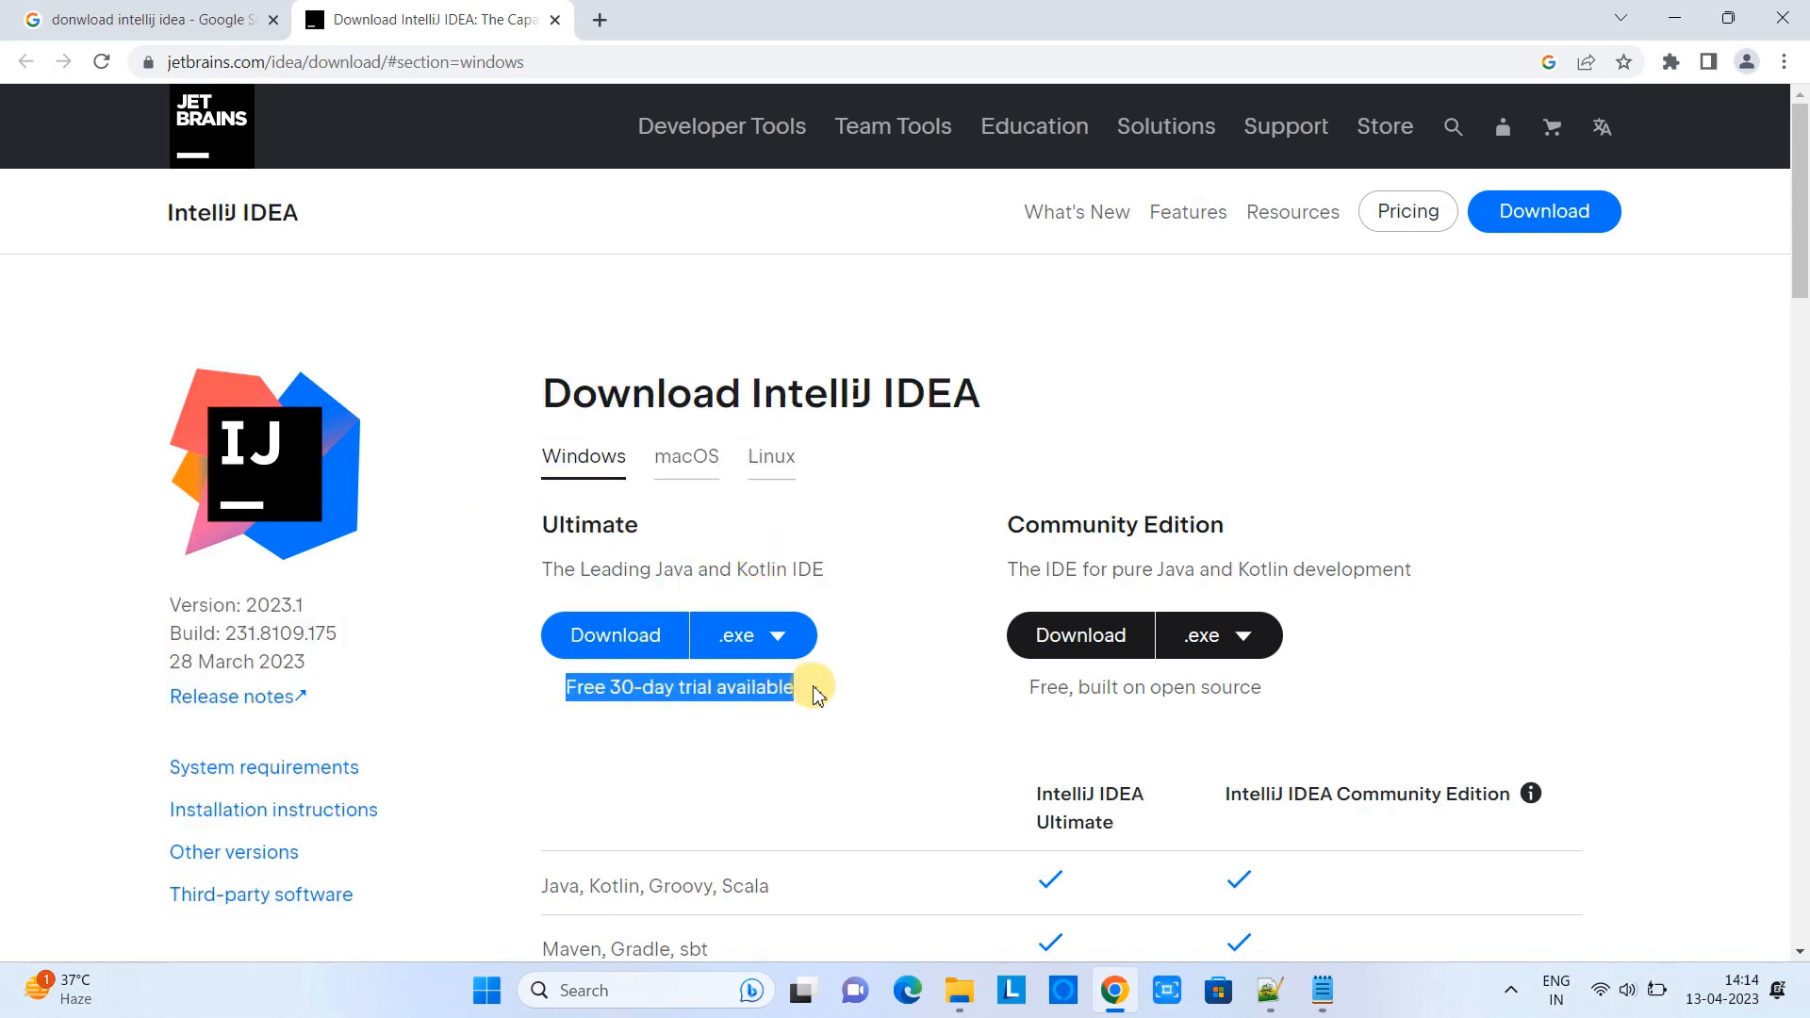
pyautogui.click(872, 668)
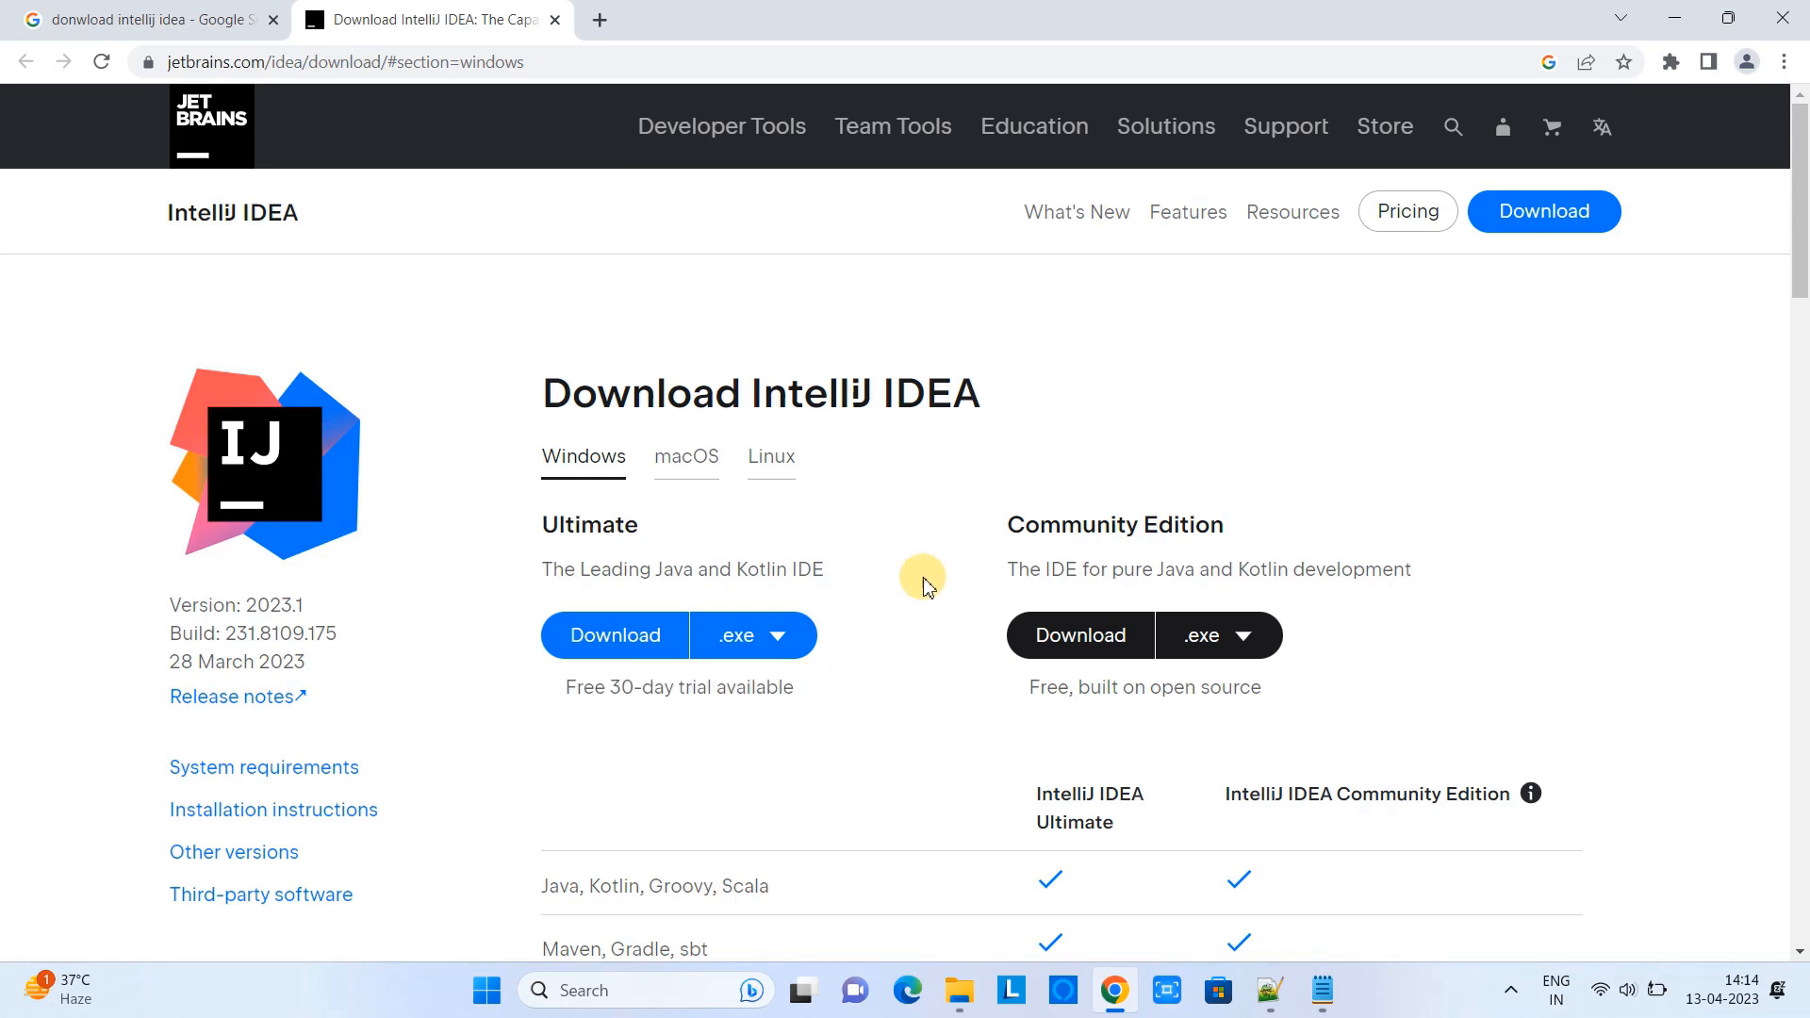
pyautogui.moveTo(1001, 526); pyautogui.dragTo(1243, 533)
pyautogui.click(1309, 514)
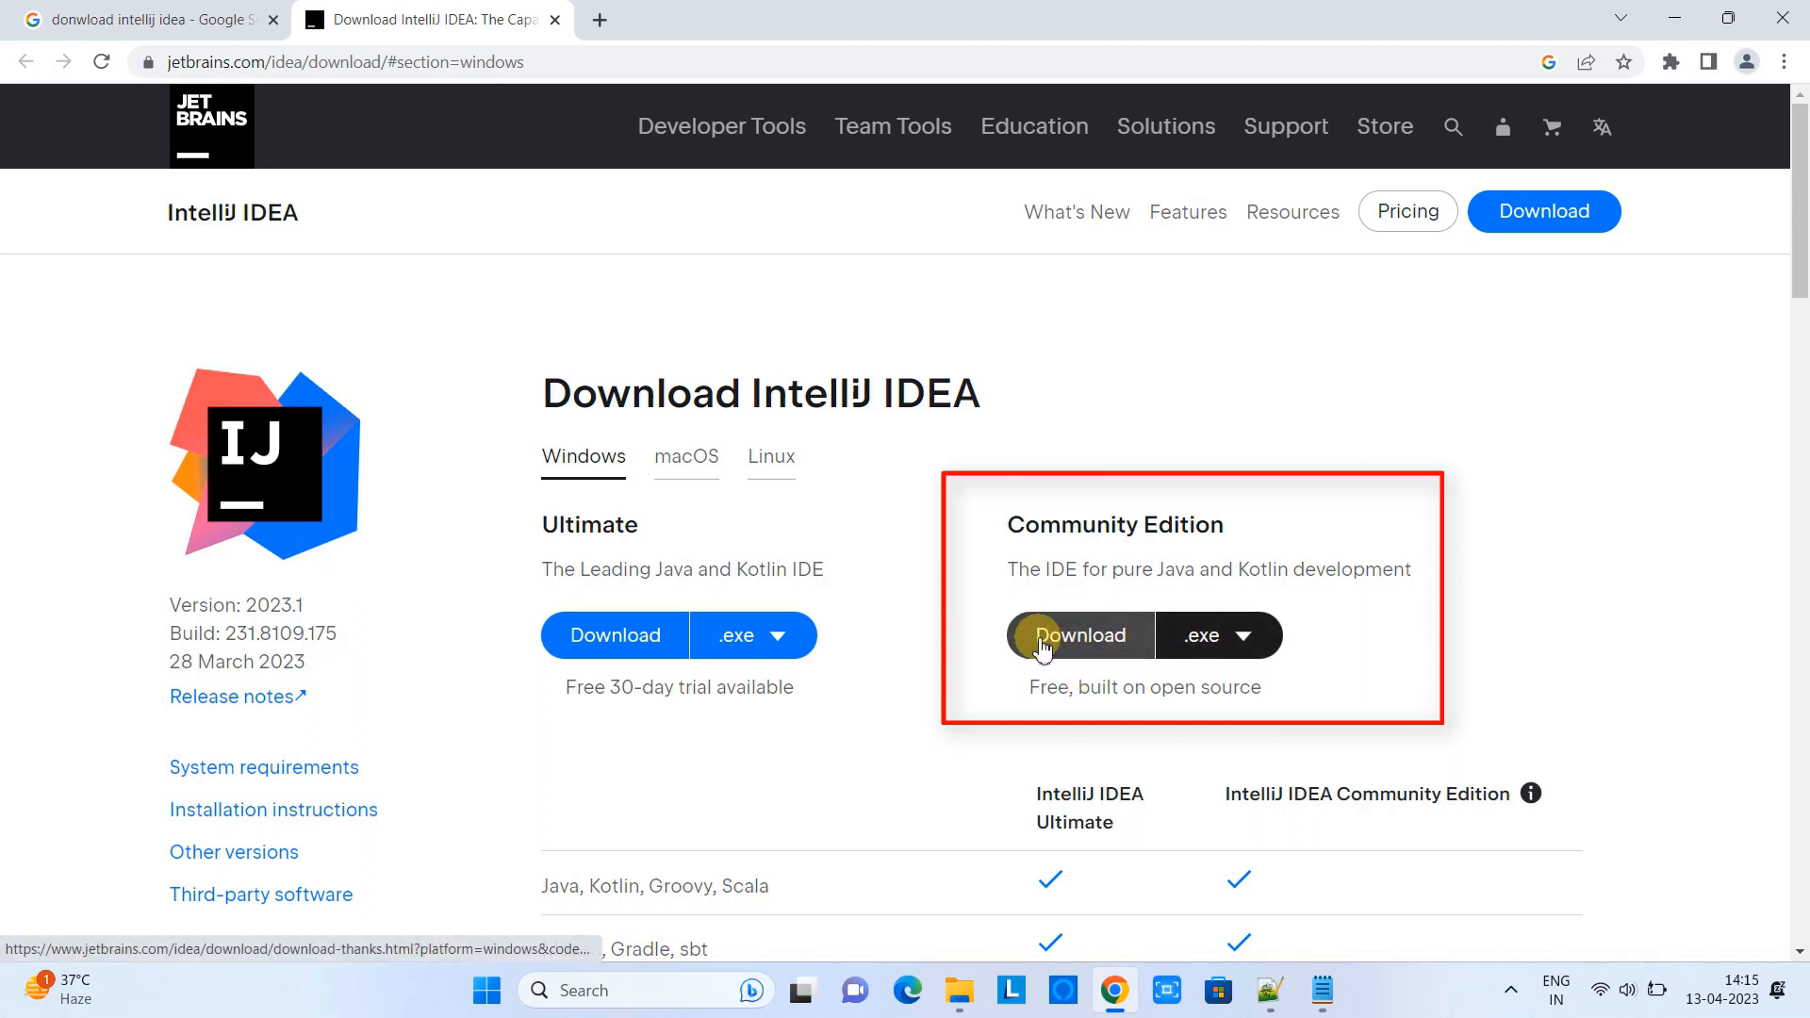
pyautogui.click(1245, 645)
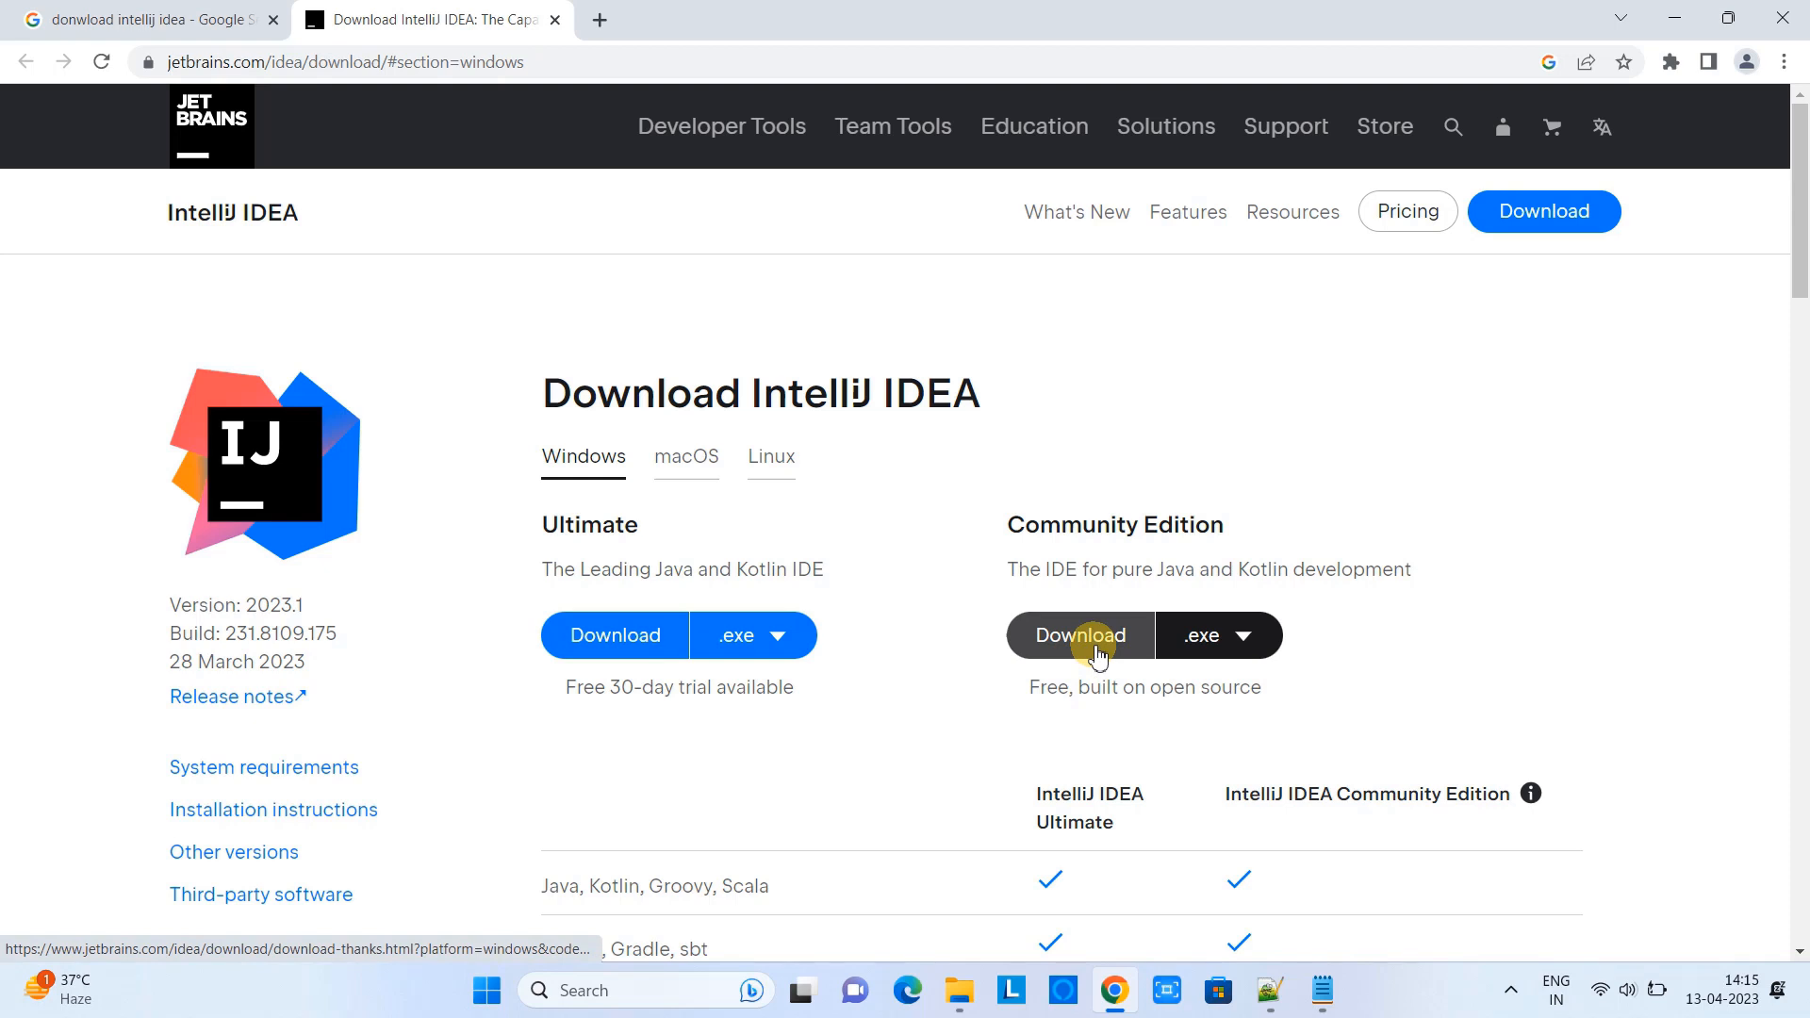
# Examine the feature comparison table for IntelliJ IDEA Ultimate and IntelliJ IDEA Community Edition.
pyautogui.scroll(-3, 1172, 654)
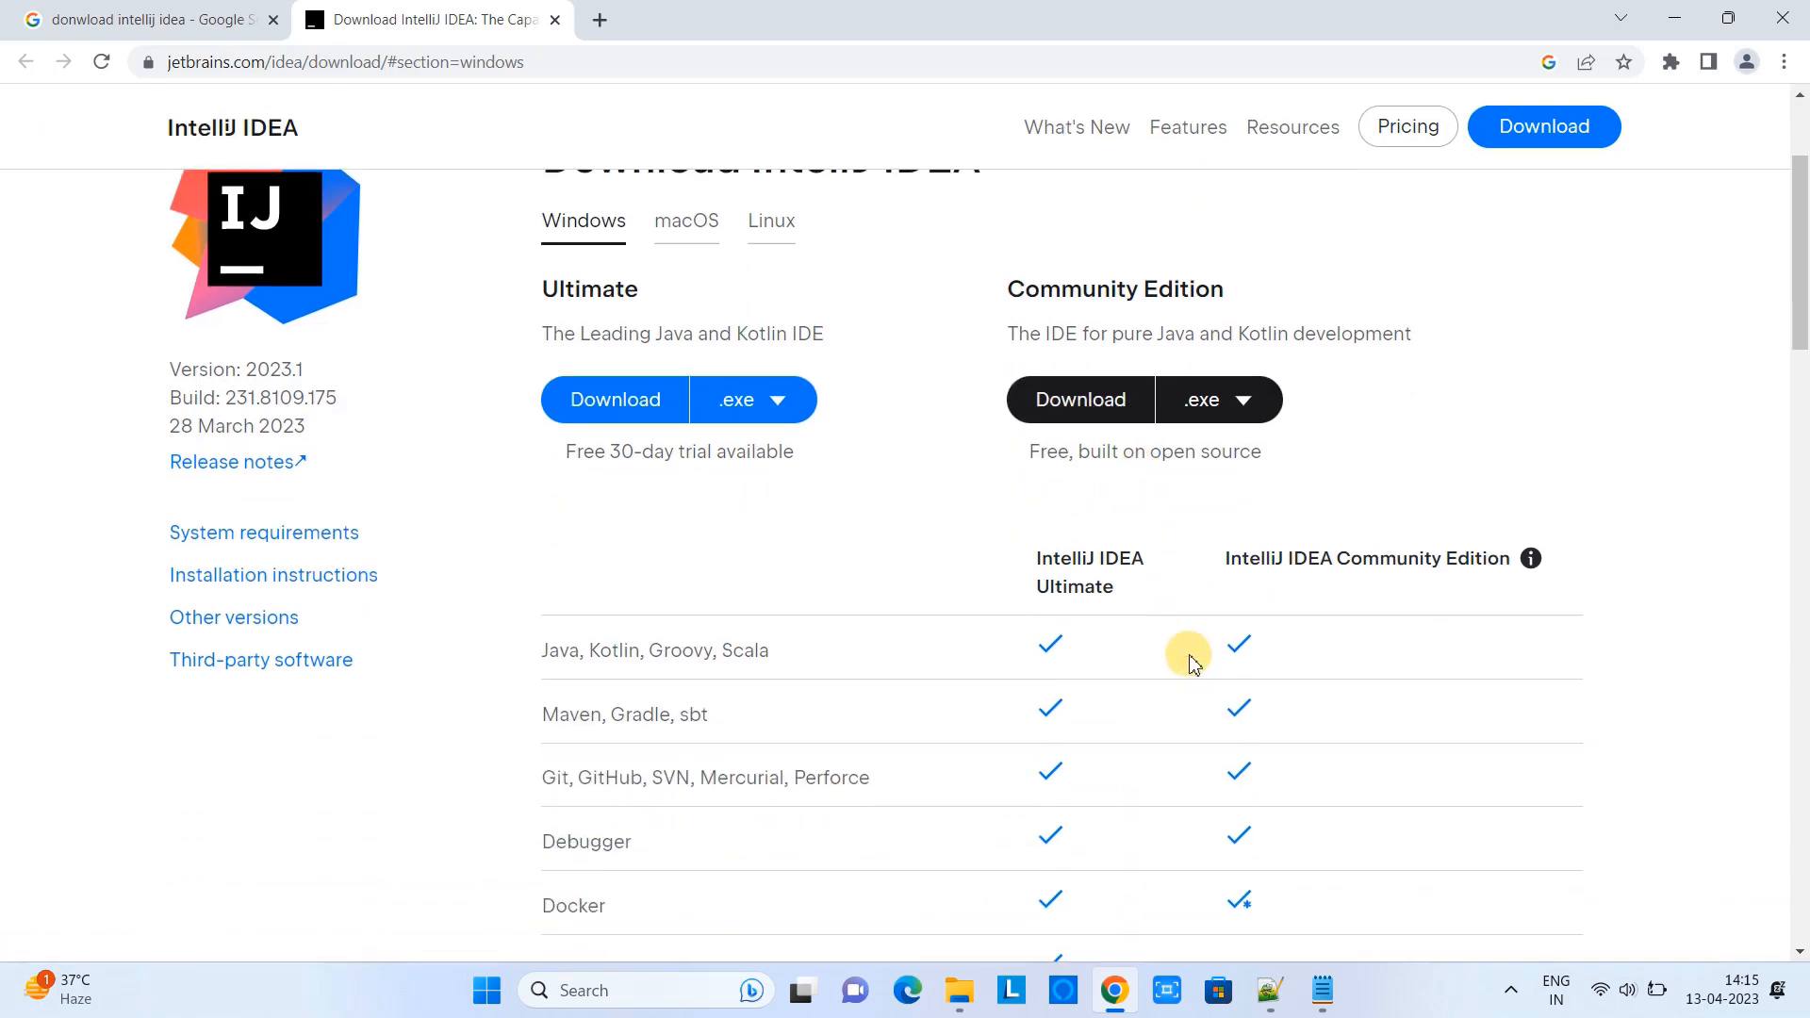
pyautogui.scroll(-1, 1190, 662)
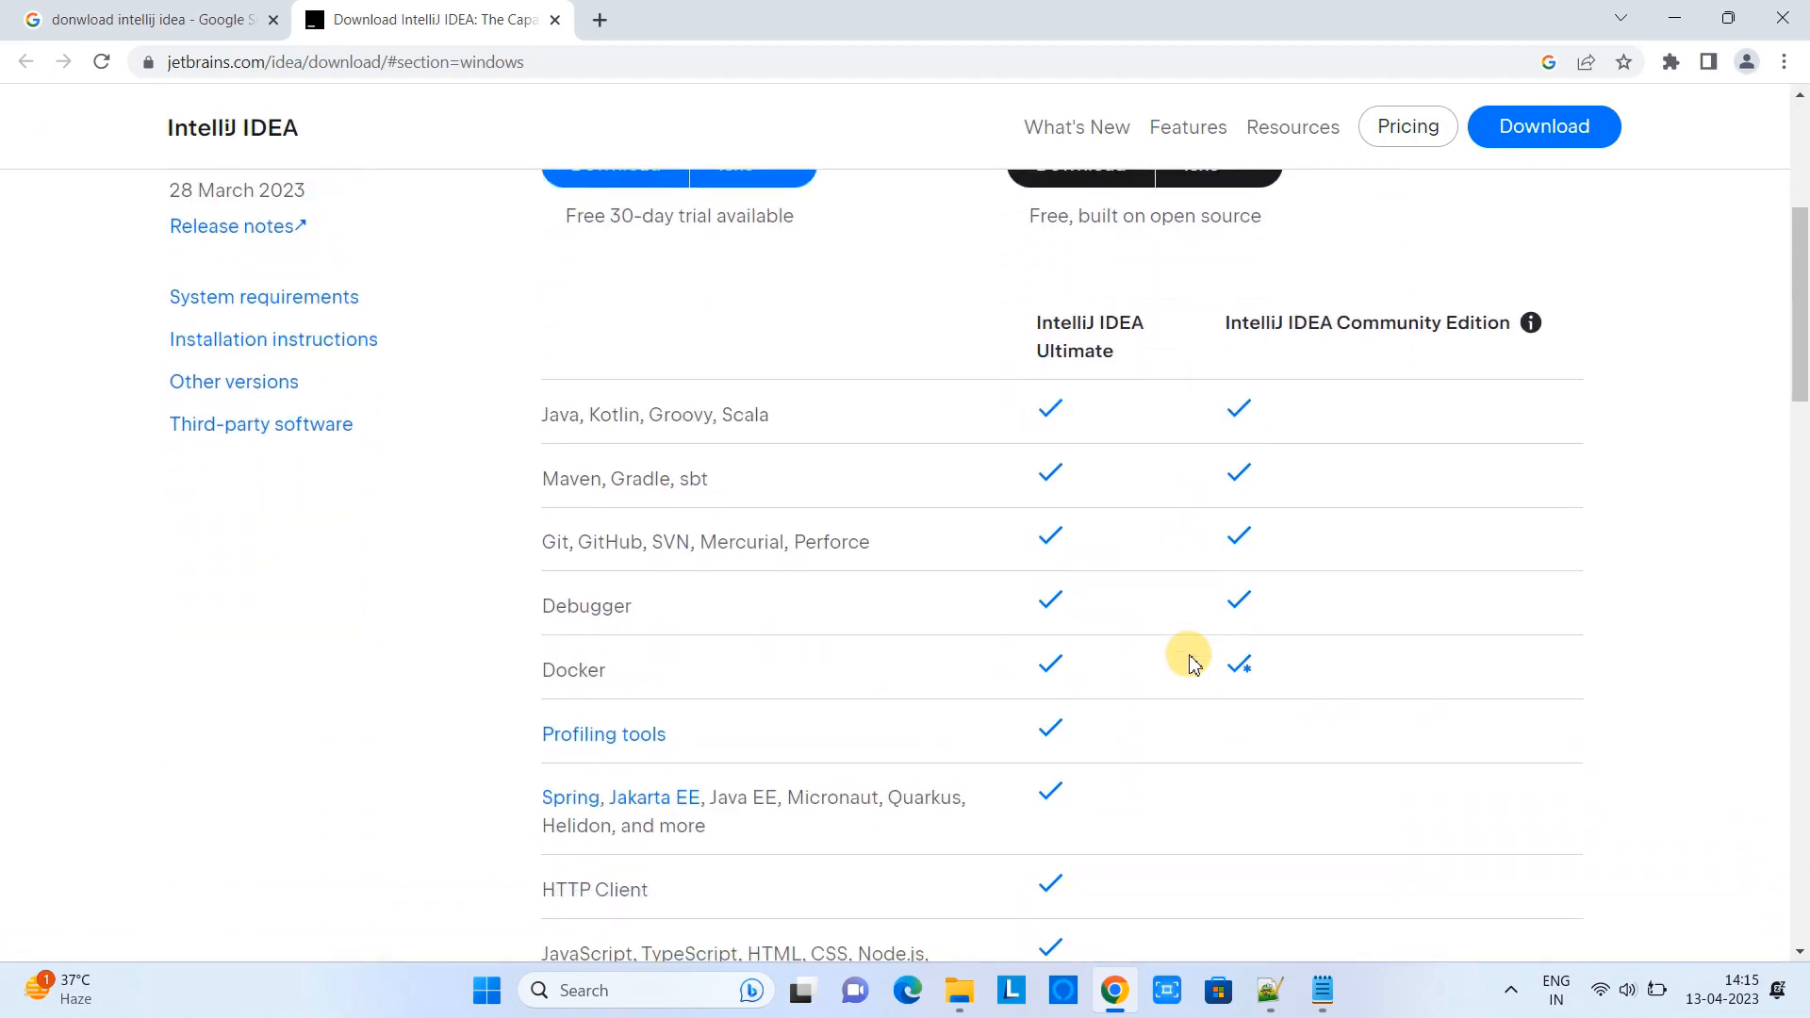
pyautogui.scroll(-1, 1190, 663)
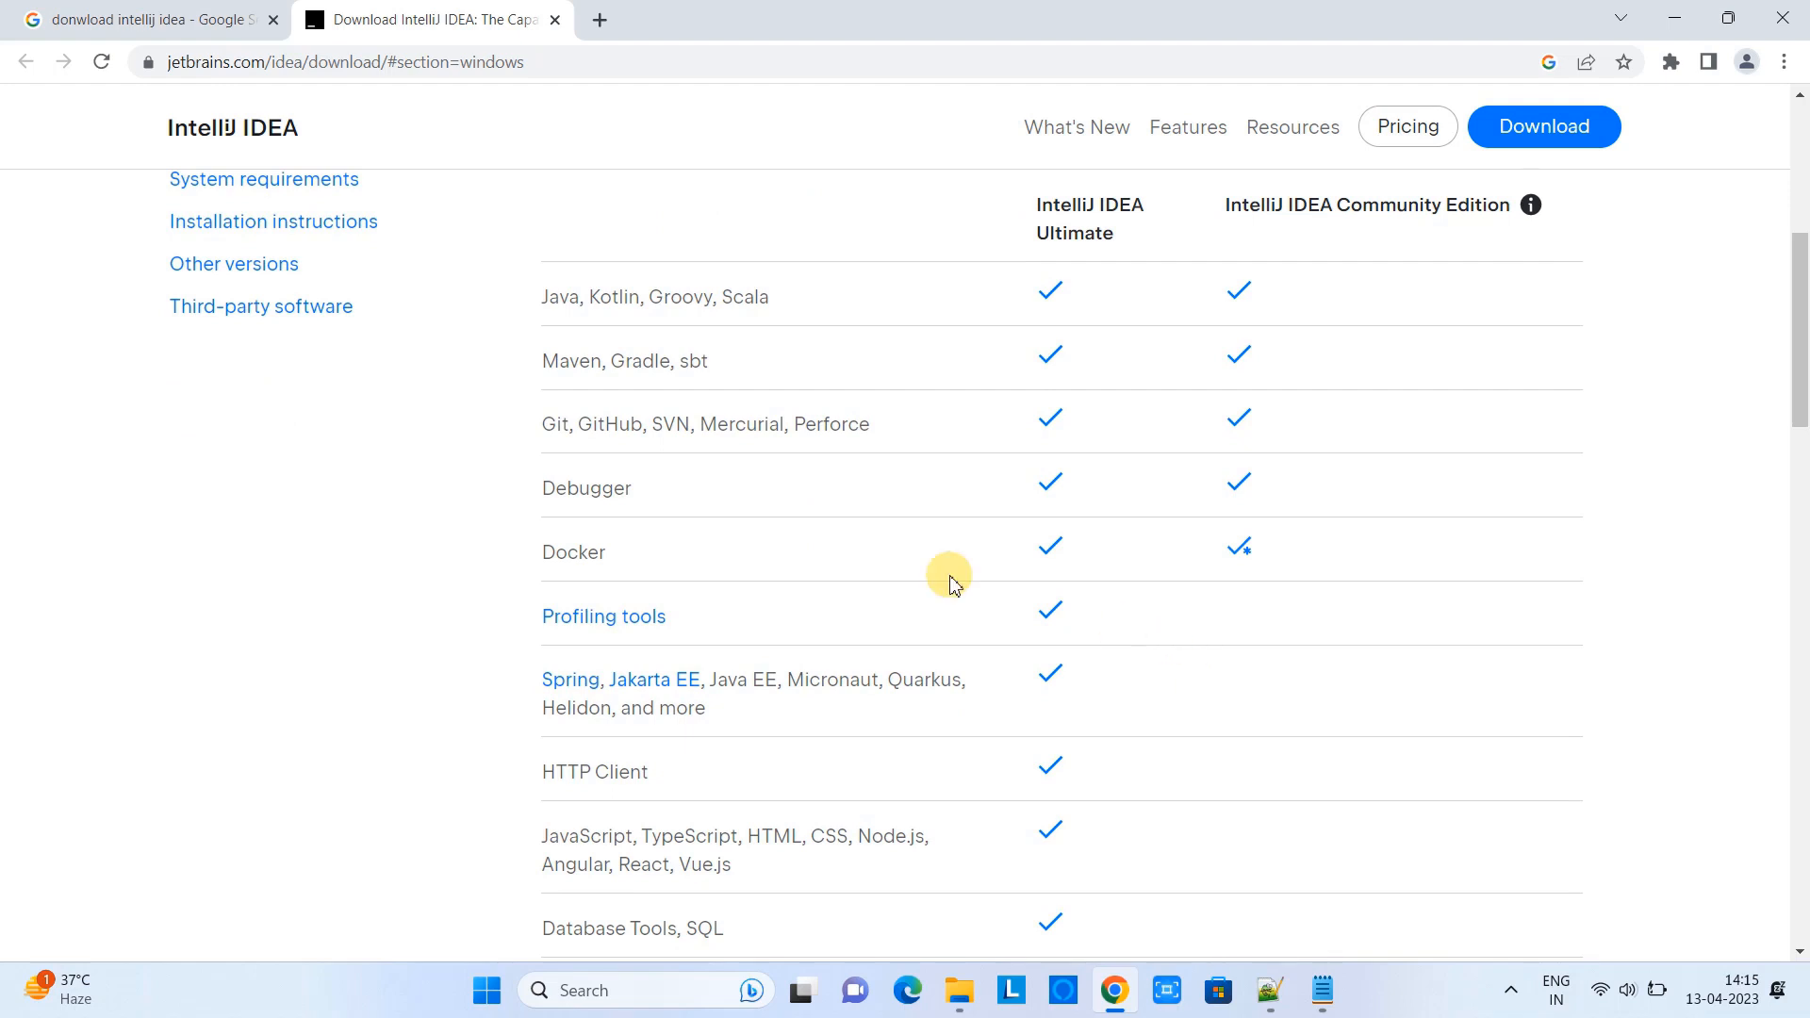
pyautogui.moveTo(552, 199); pyautogui.dragTo(1171, 836)
pyautogui.click(1296, 754)
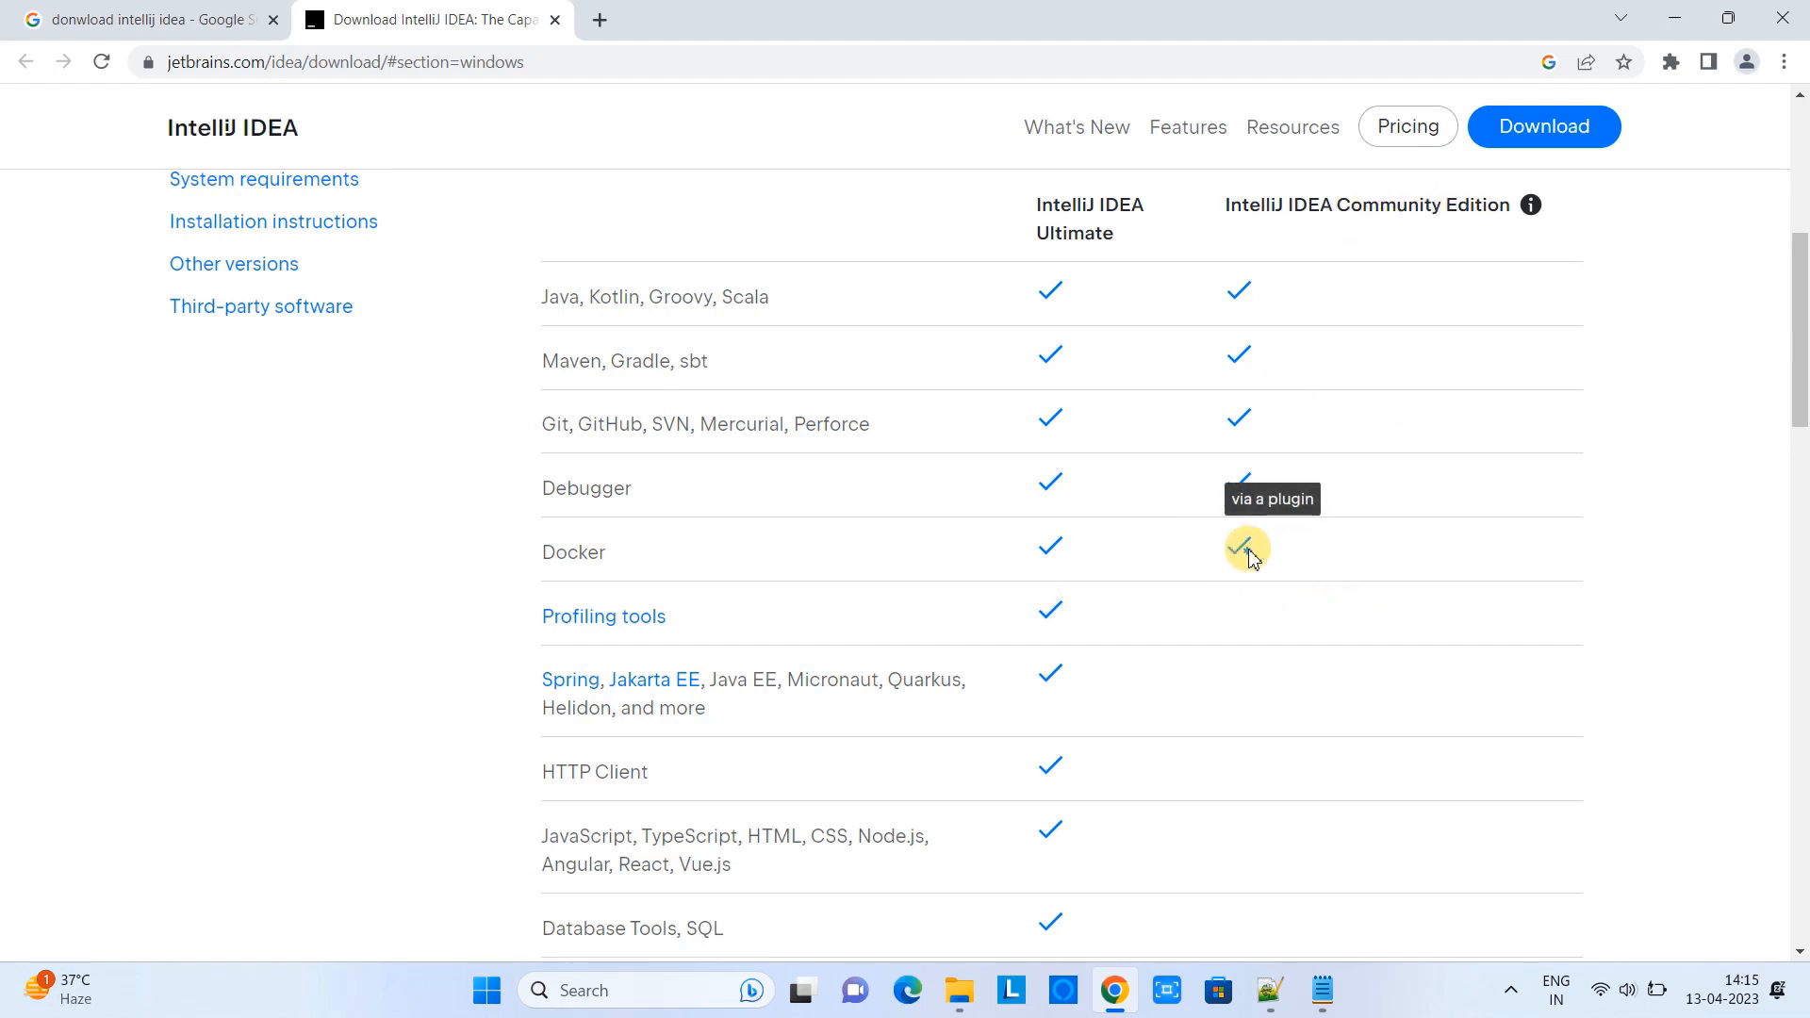
# Download the IntelliJ IDEA Community Edition .exe installer for Windows.
pyautogui.scroll(1, 1317, 609)
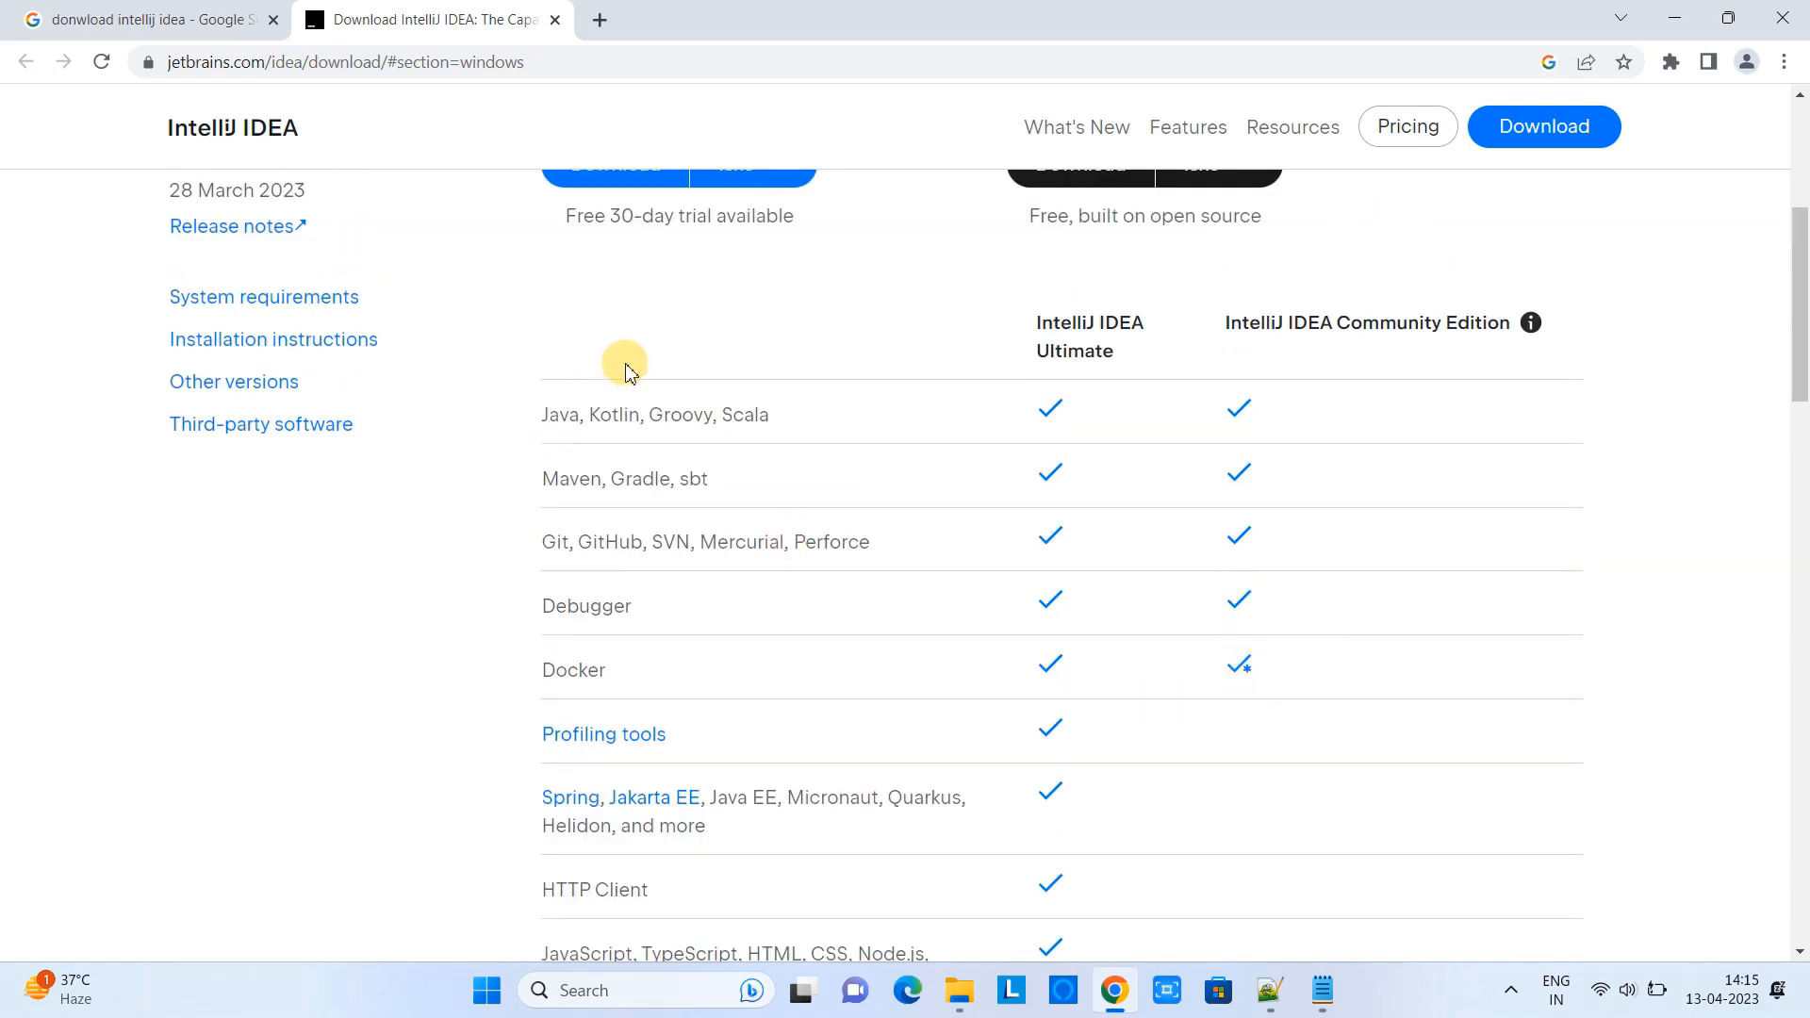
pyautogui.scroll(2, 660, 344)
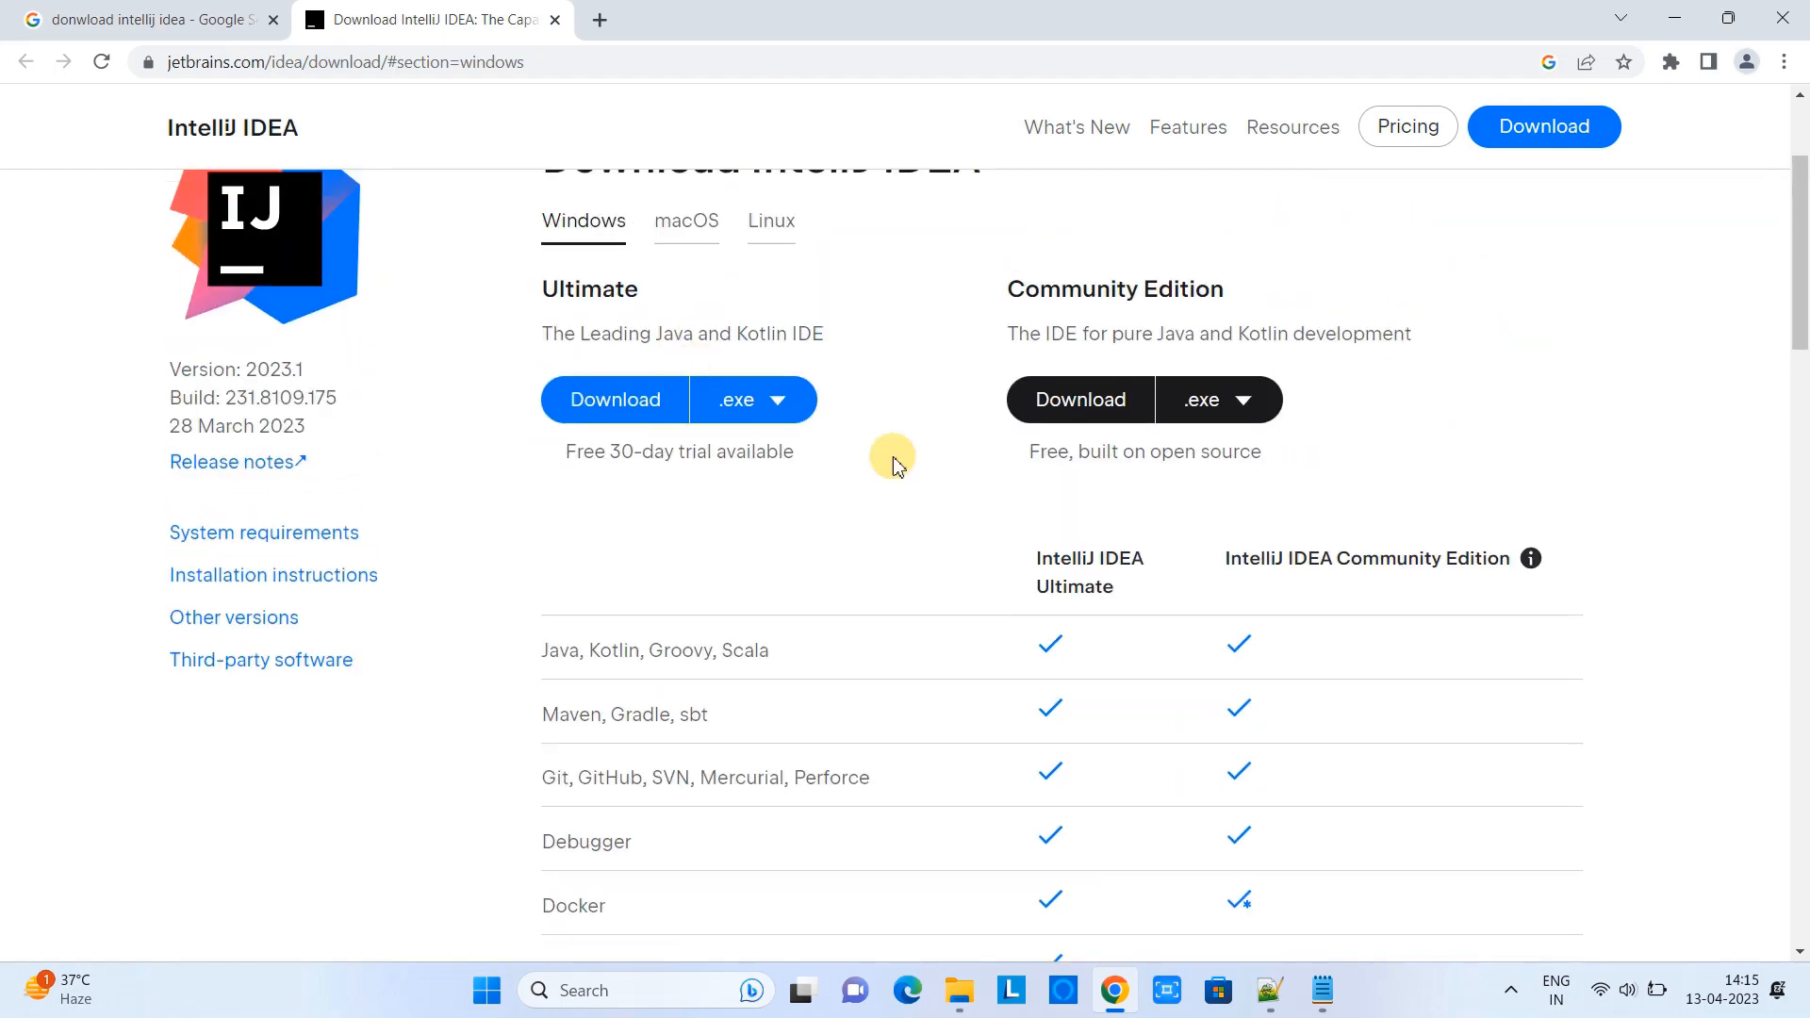
pyautogui.click(1096, 407)
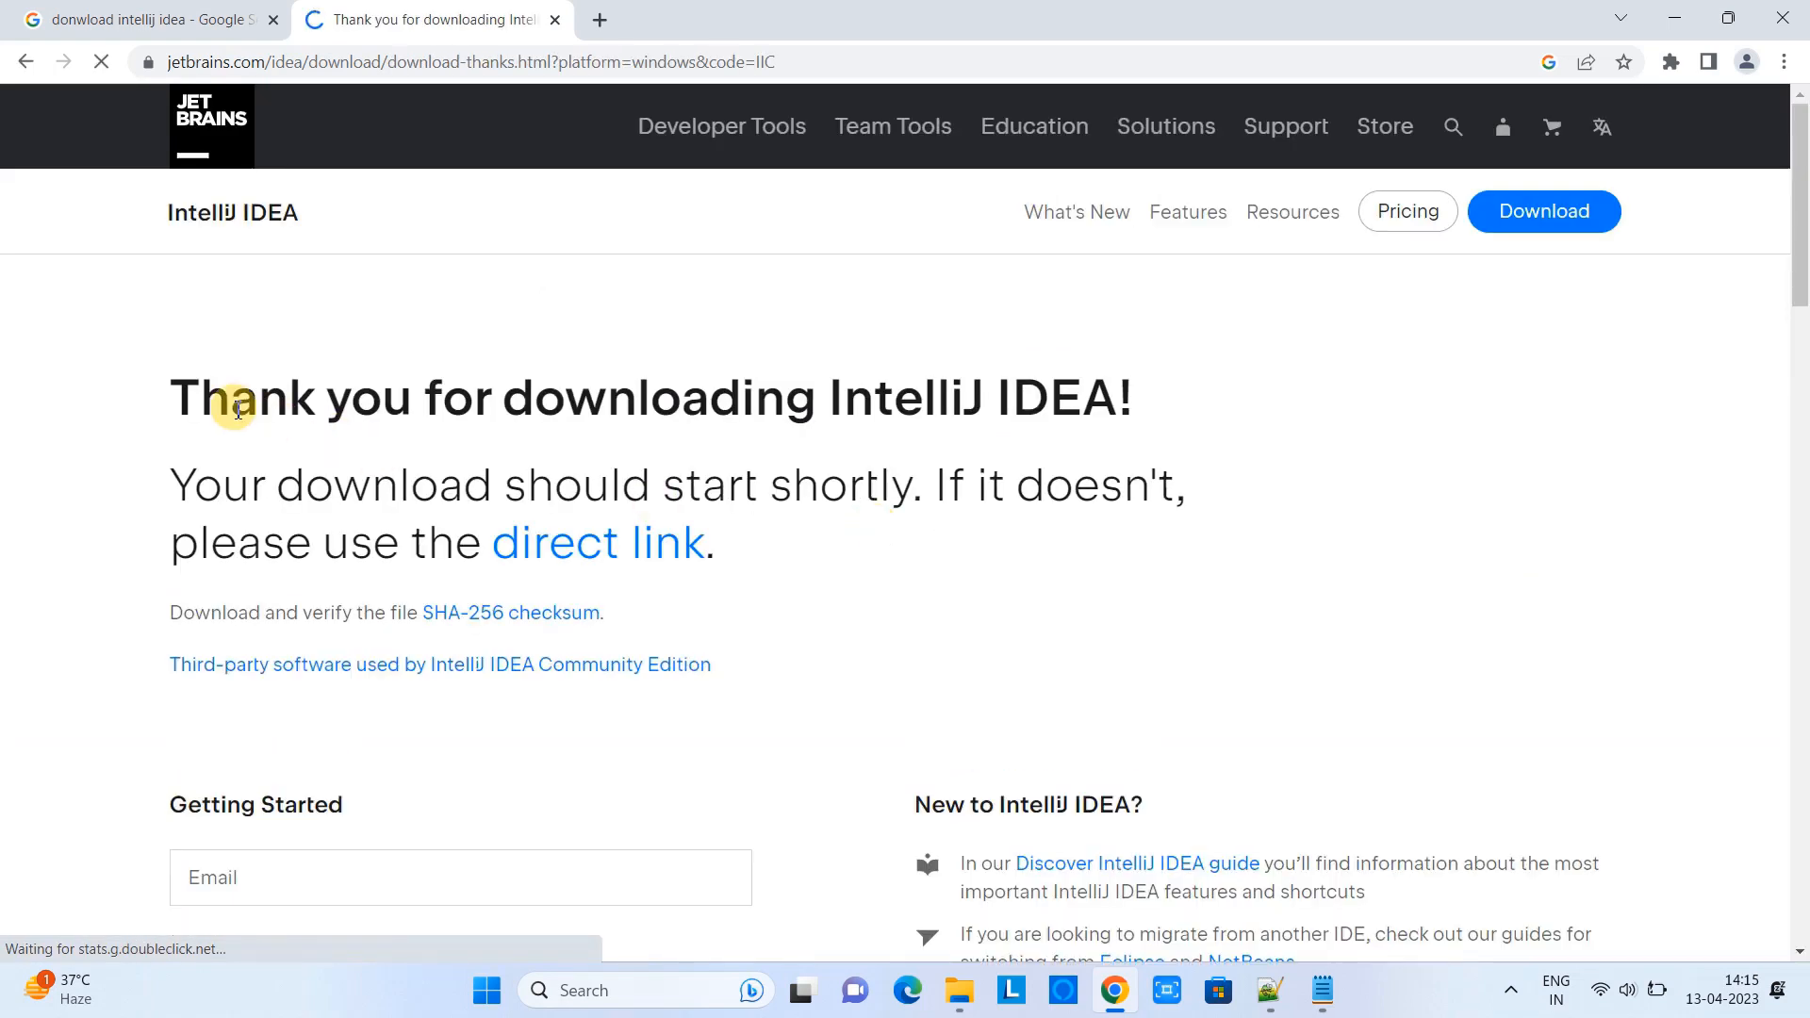
pyautogui.moveTo(178, 396); pyautogui.dragTo(1225, 390)
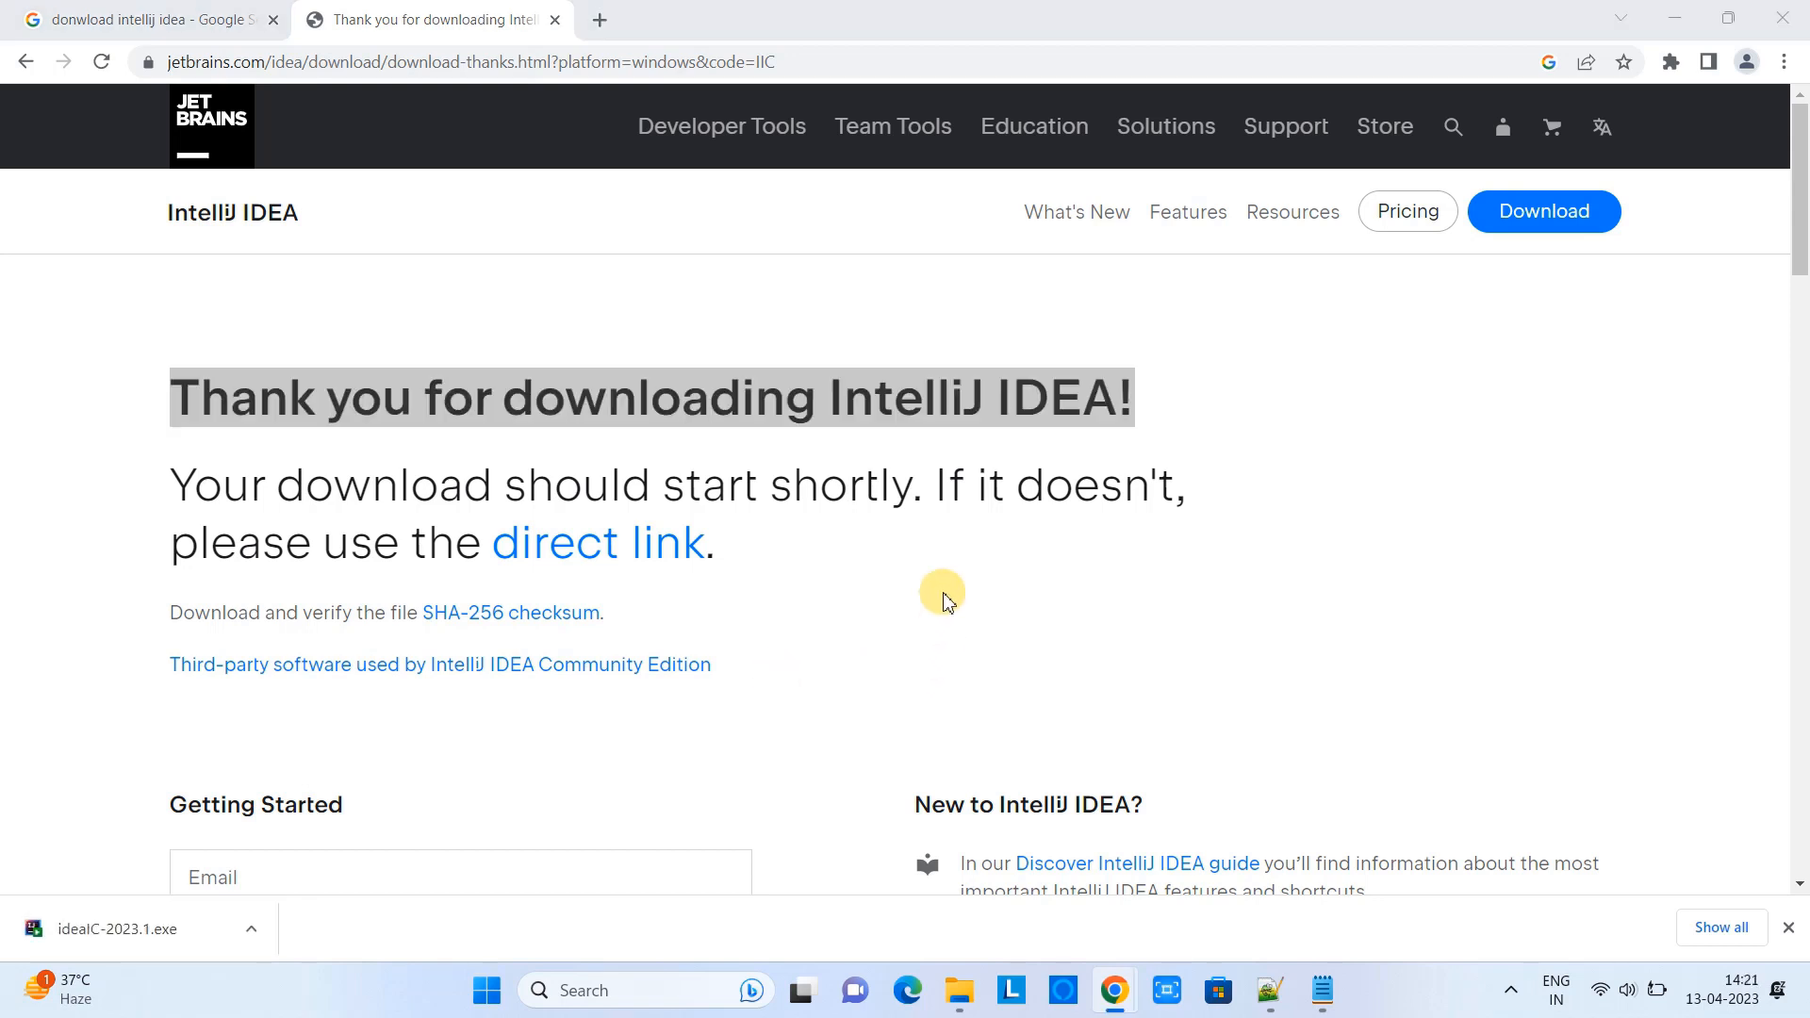
# Launch the downloaded ideaIC-2023.1.exe installer.
pyautogui.click(115, 941)
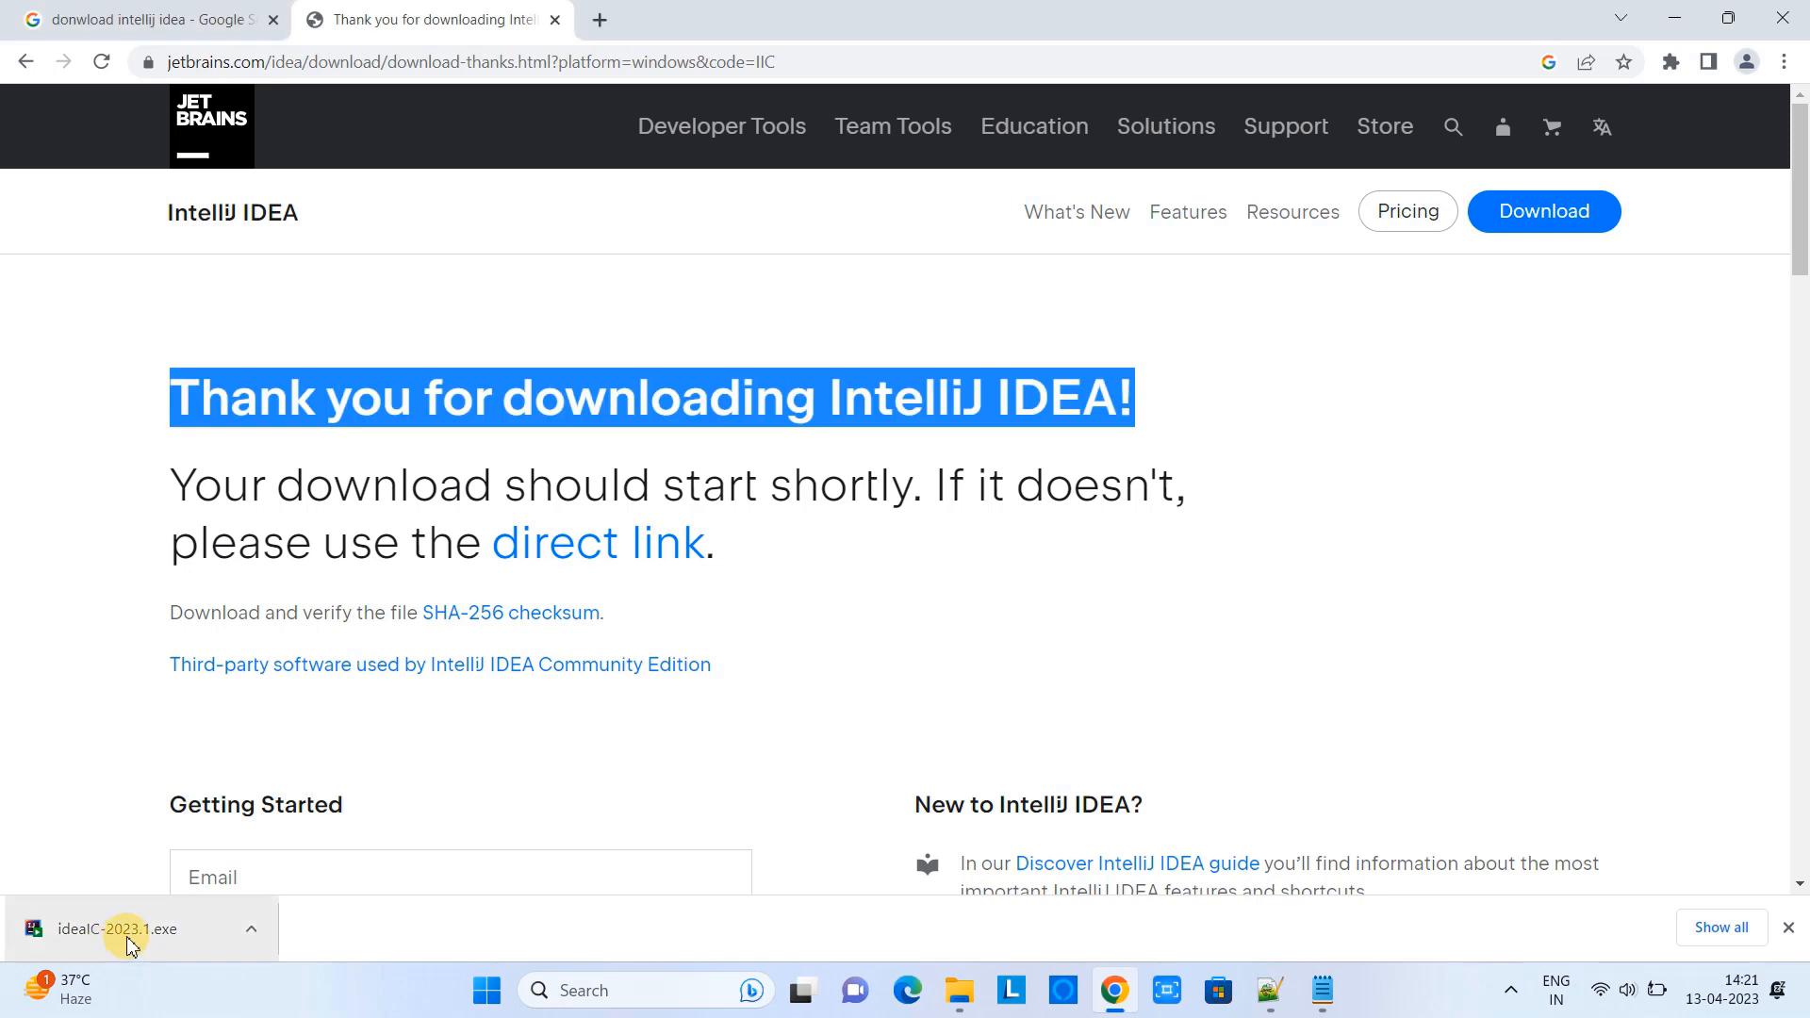
pyautogui.click(156, 933)
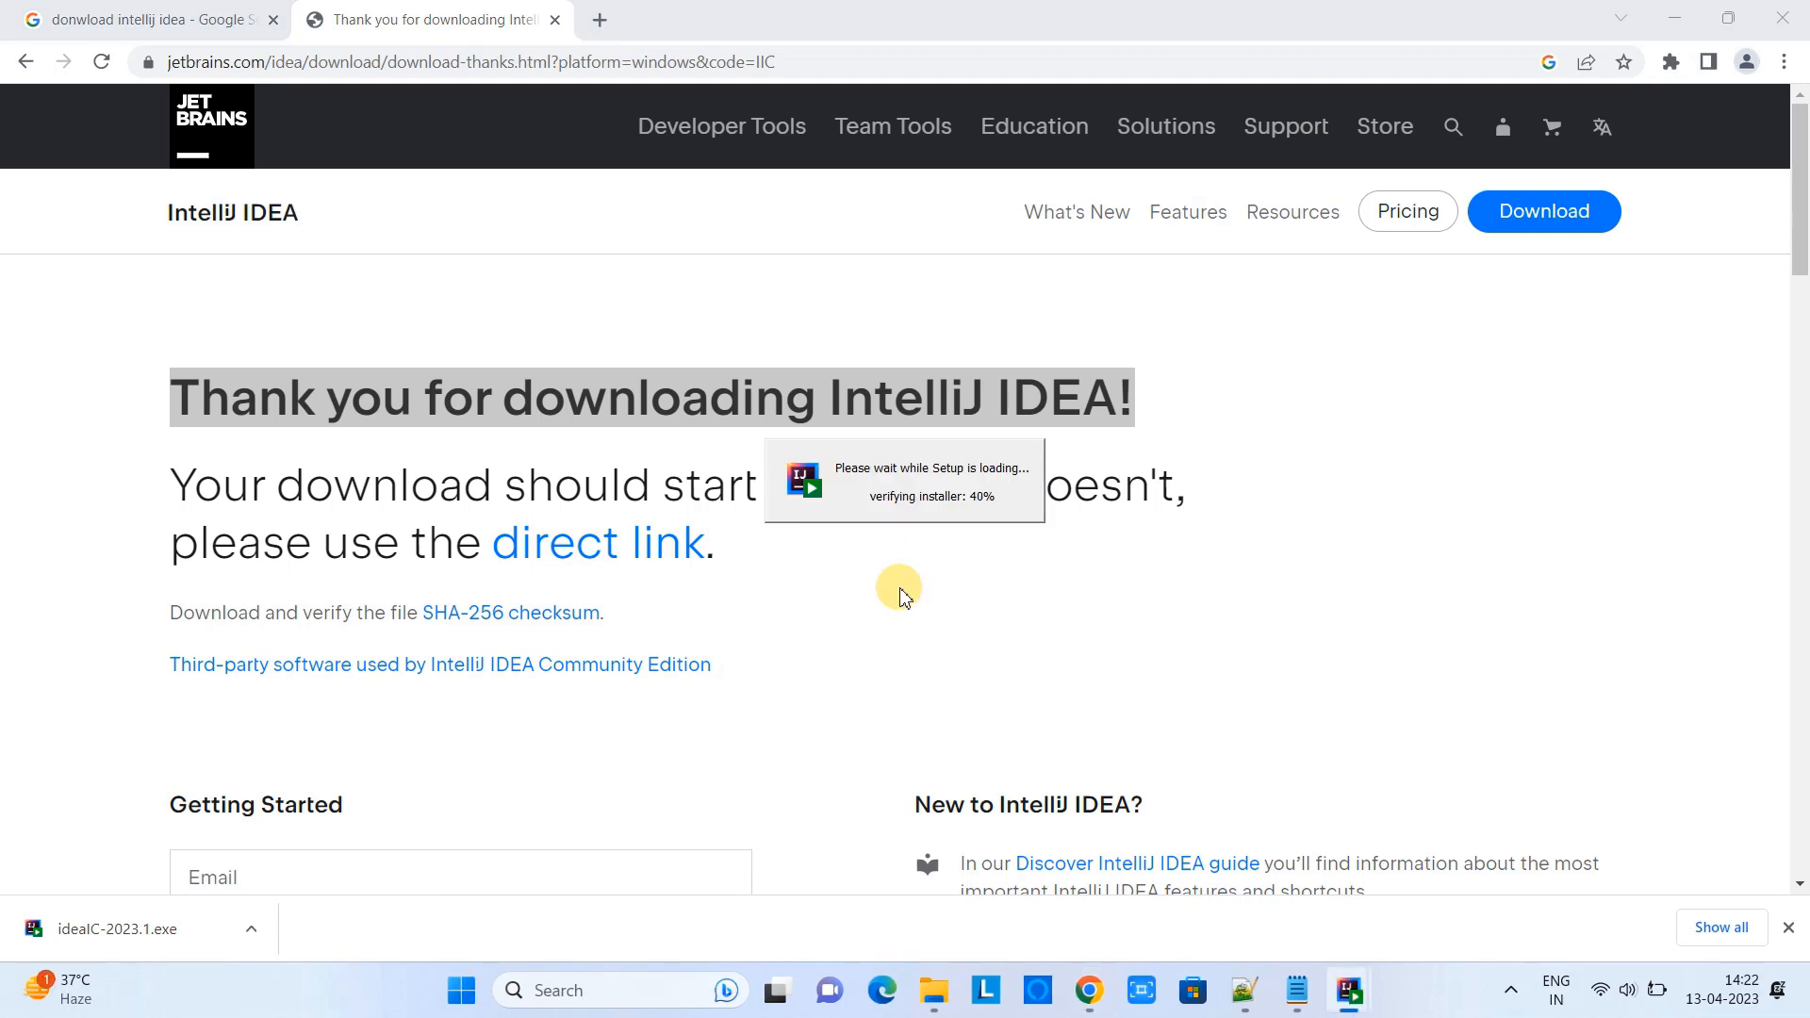
pyautogui.moveTo(1350, 994)
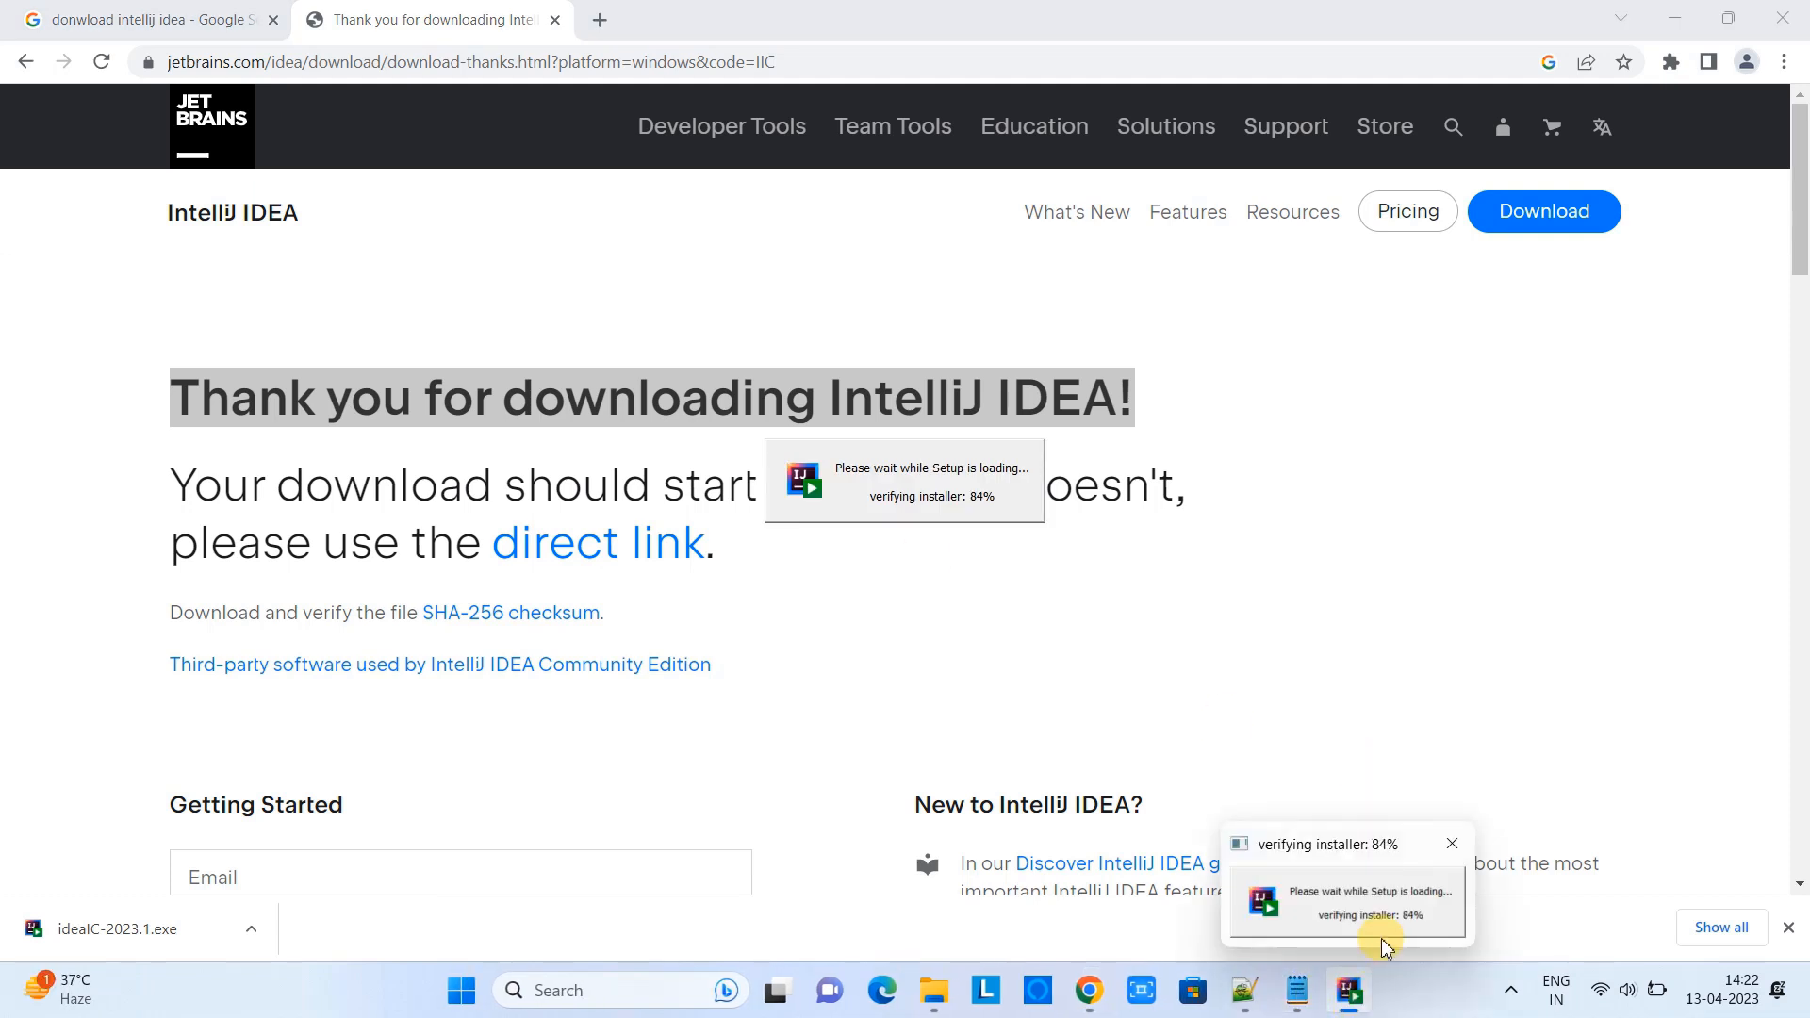
pyautogui.click(1451, 844)
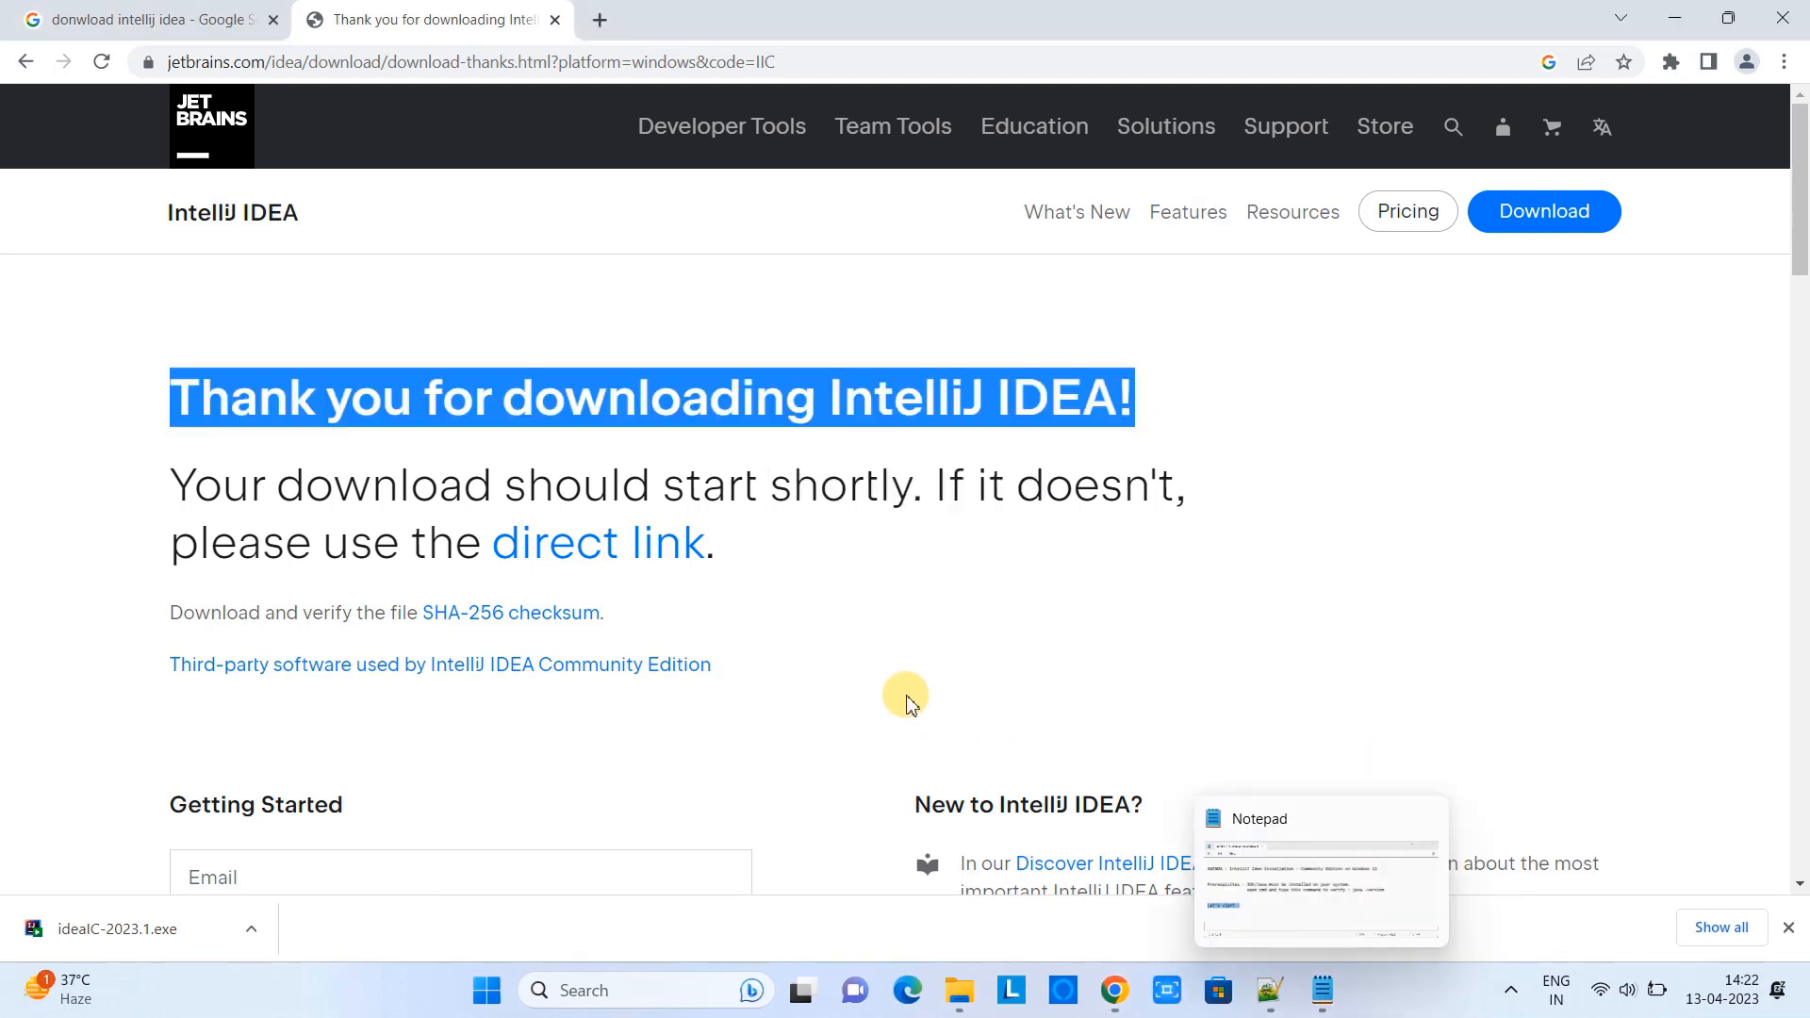
# Proceed past the setup welcome page and review the default destination folder path.
pyautogui.click(931, 567)
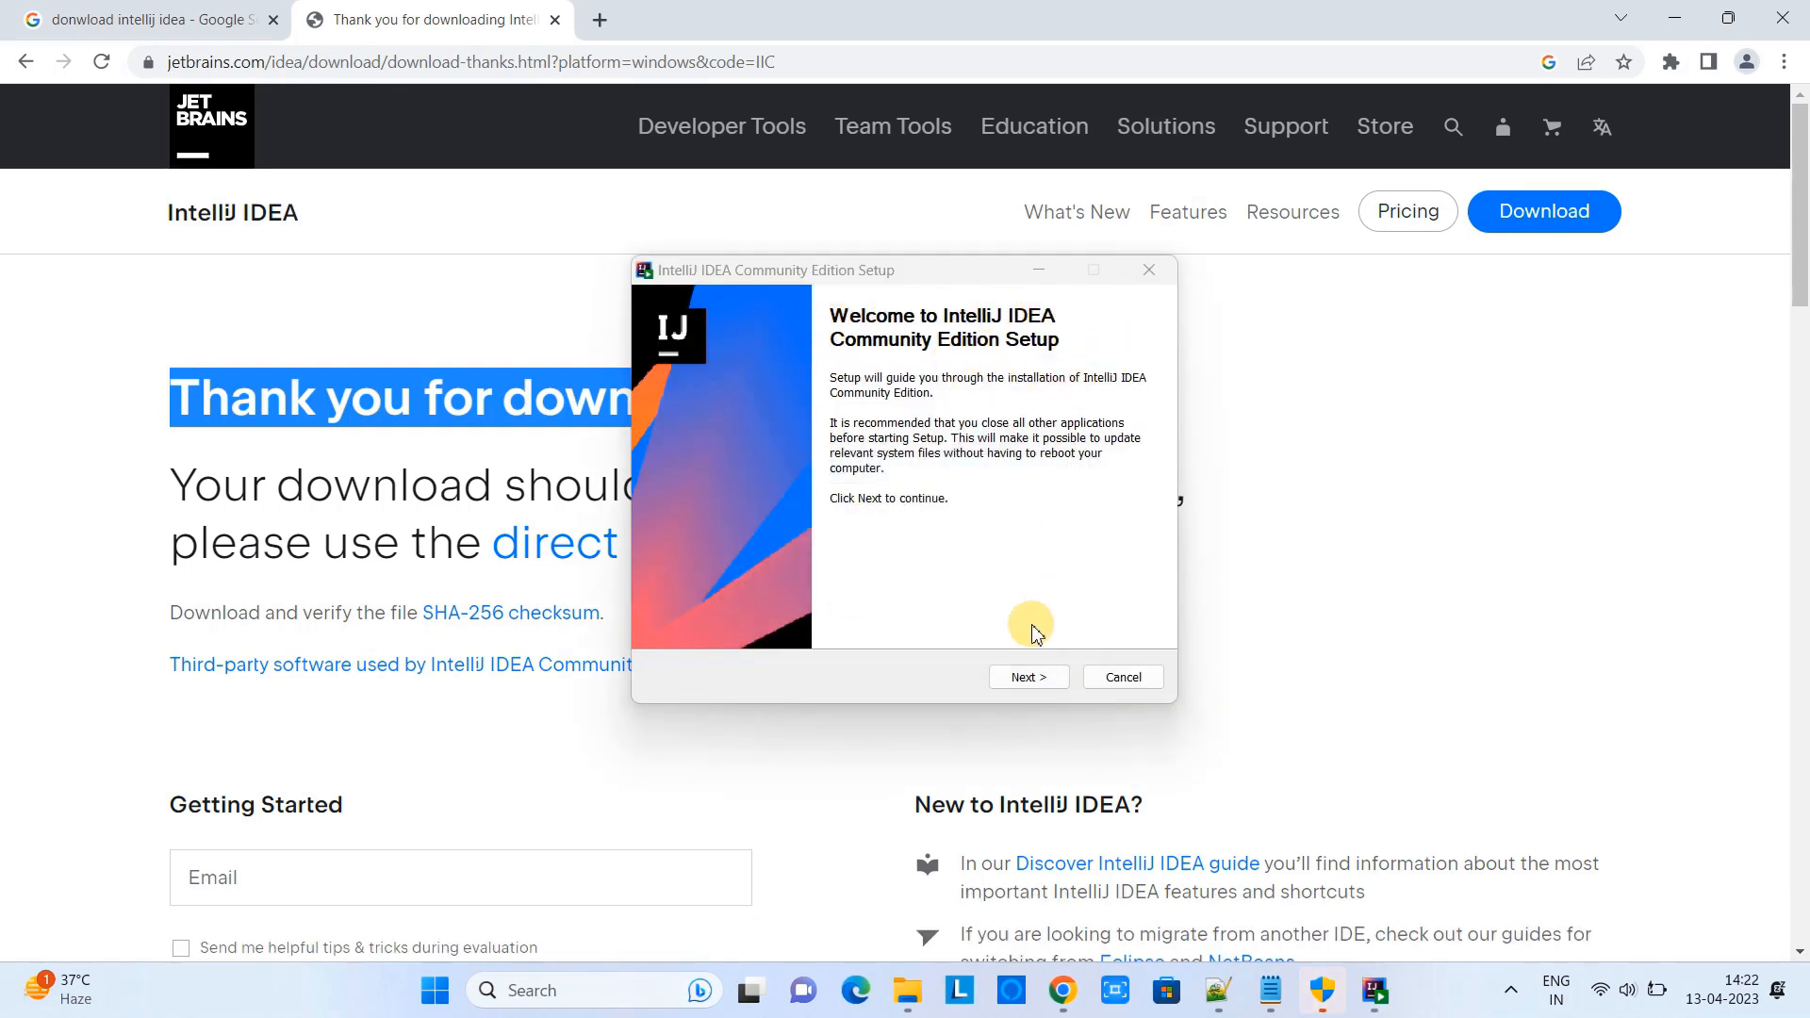
pyautogui.click(1034, 676)
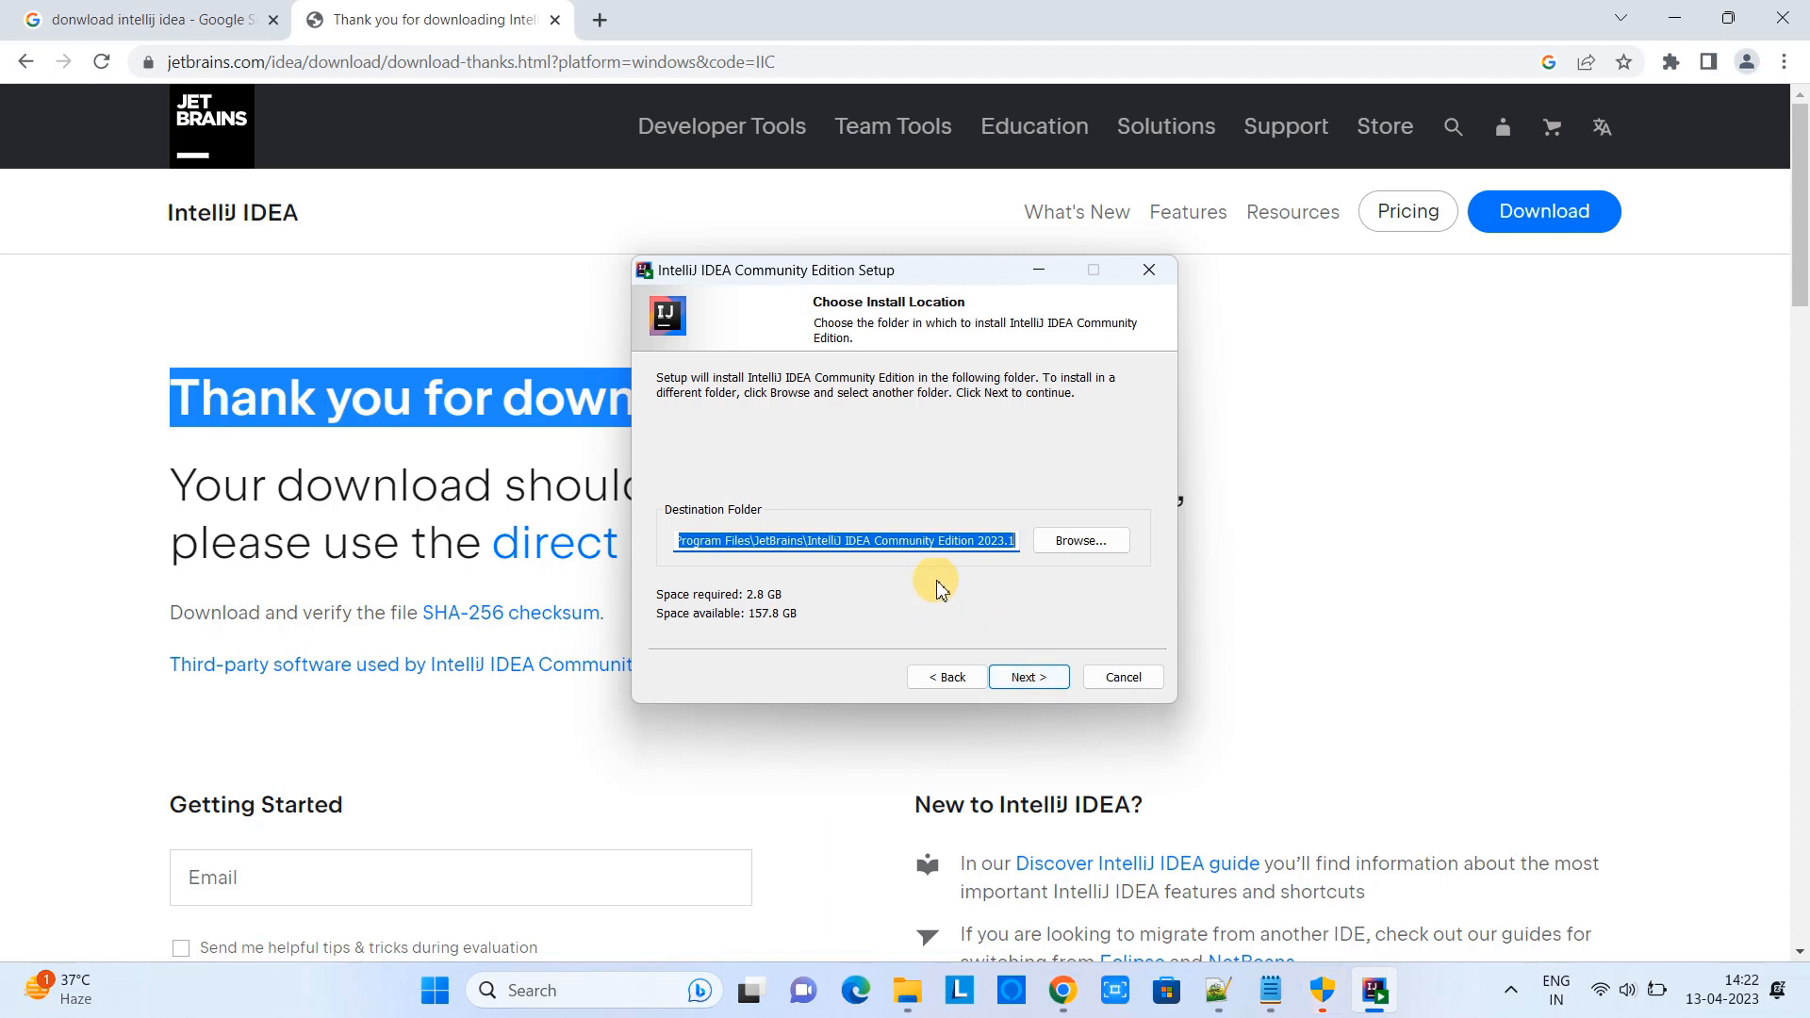
pyautogui.click(909, 540)
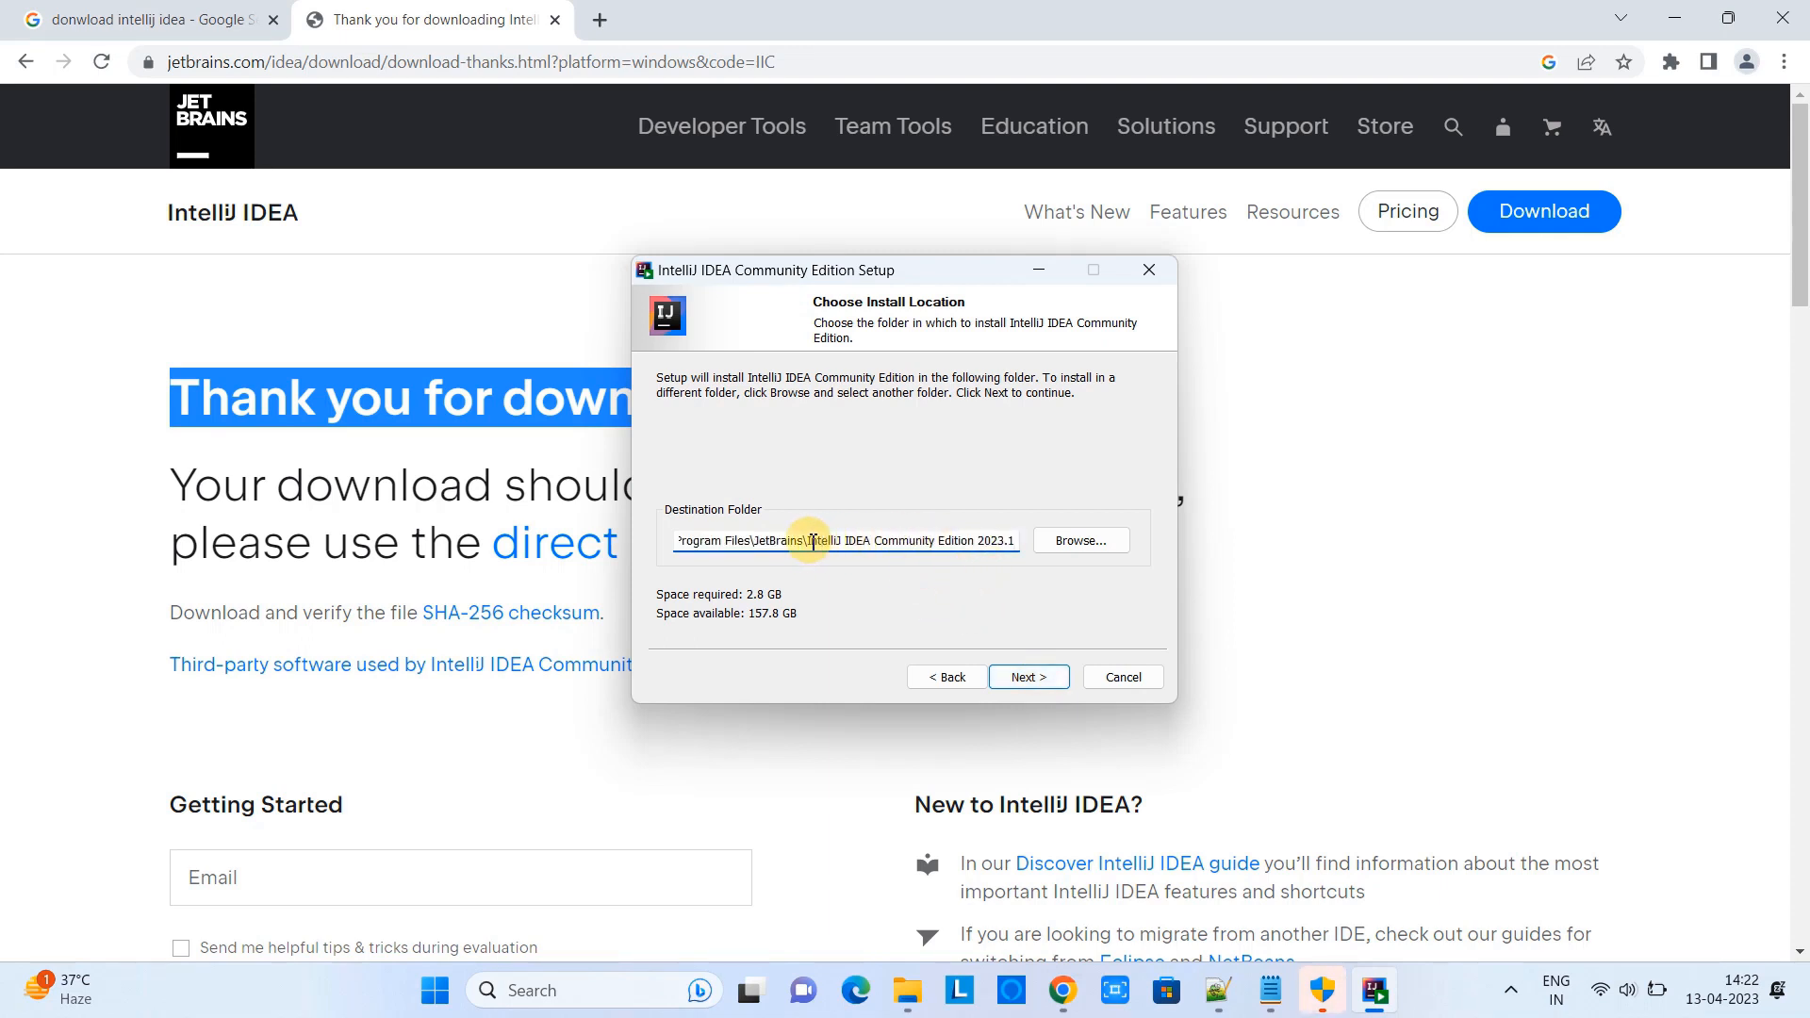
pyautogui.moveTo(811, 542); pyautogui.dragTo(1059, 550)
pyautogui.click(771, 546)
pyautogui.moveTo(752, 546); pyautogui.dragTo(556, 553)
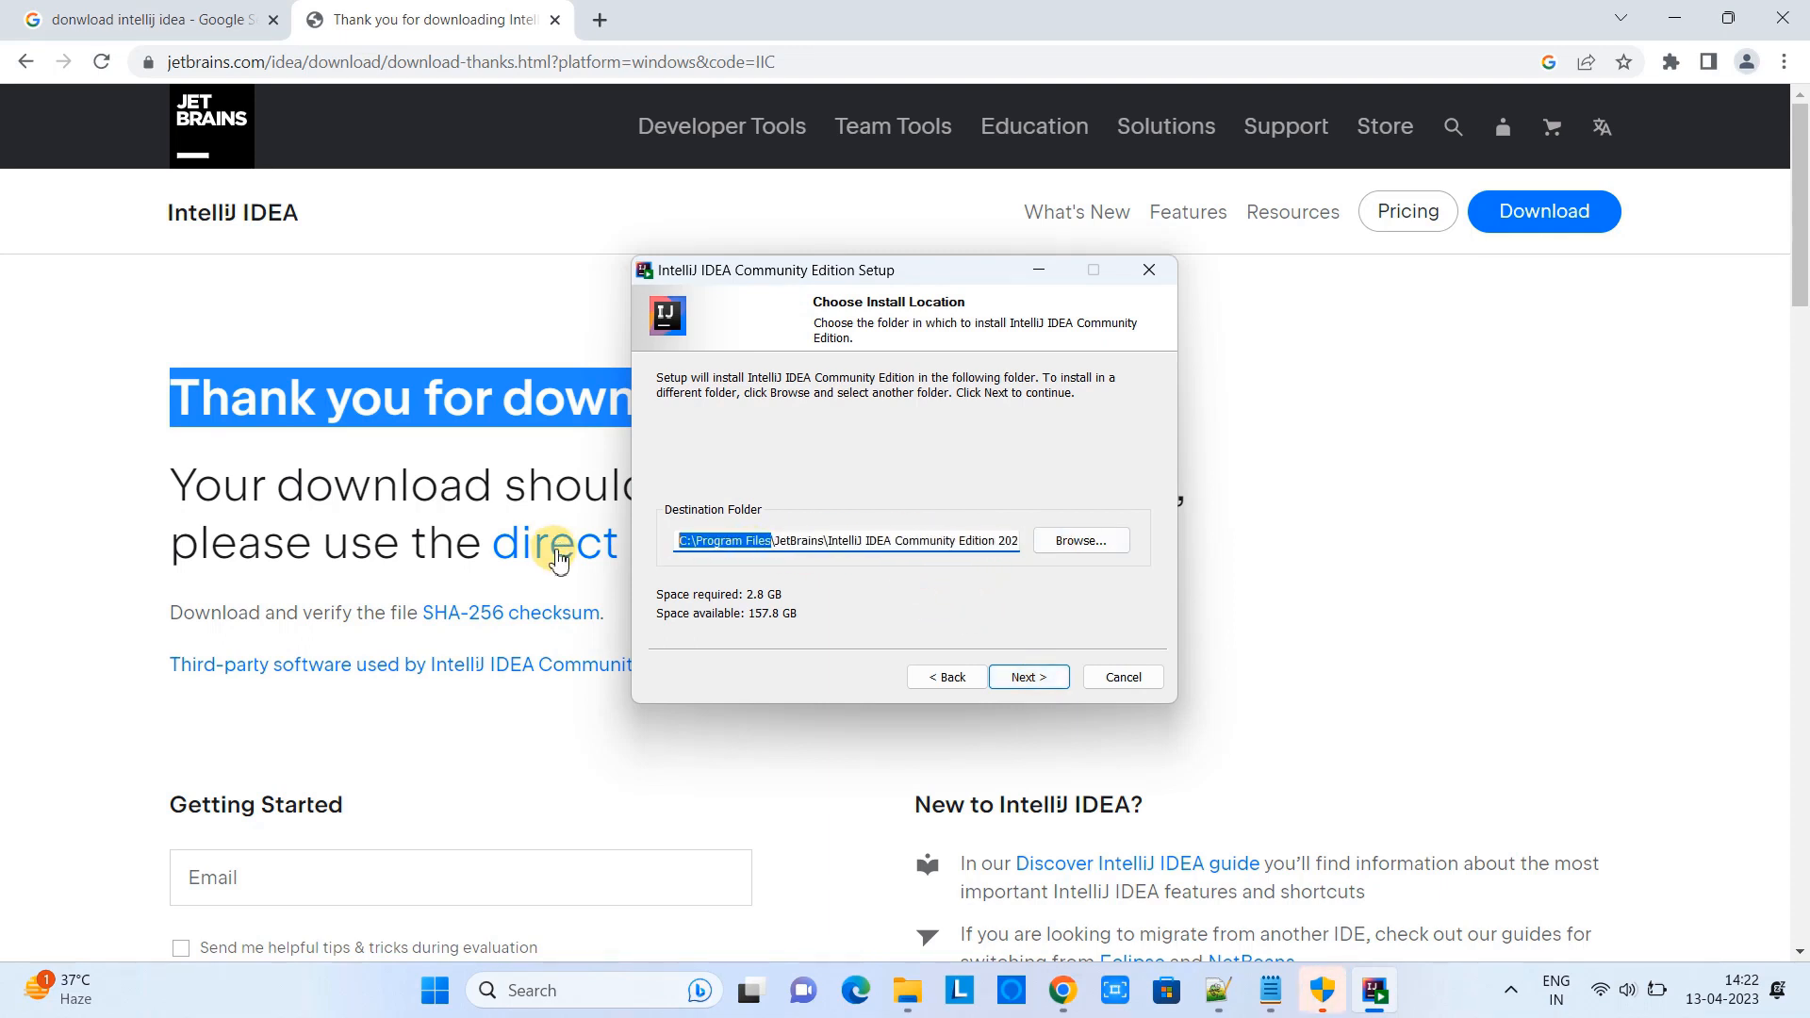
pyautogui.click(789, 542)
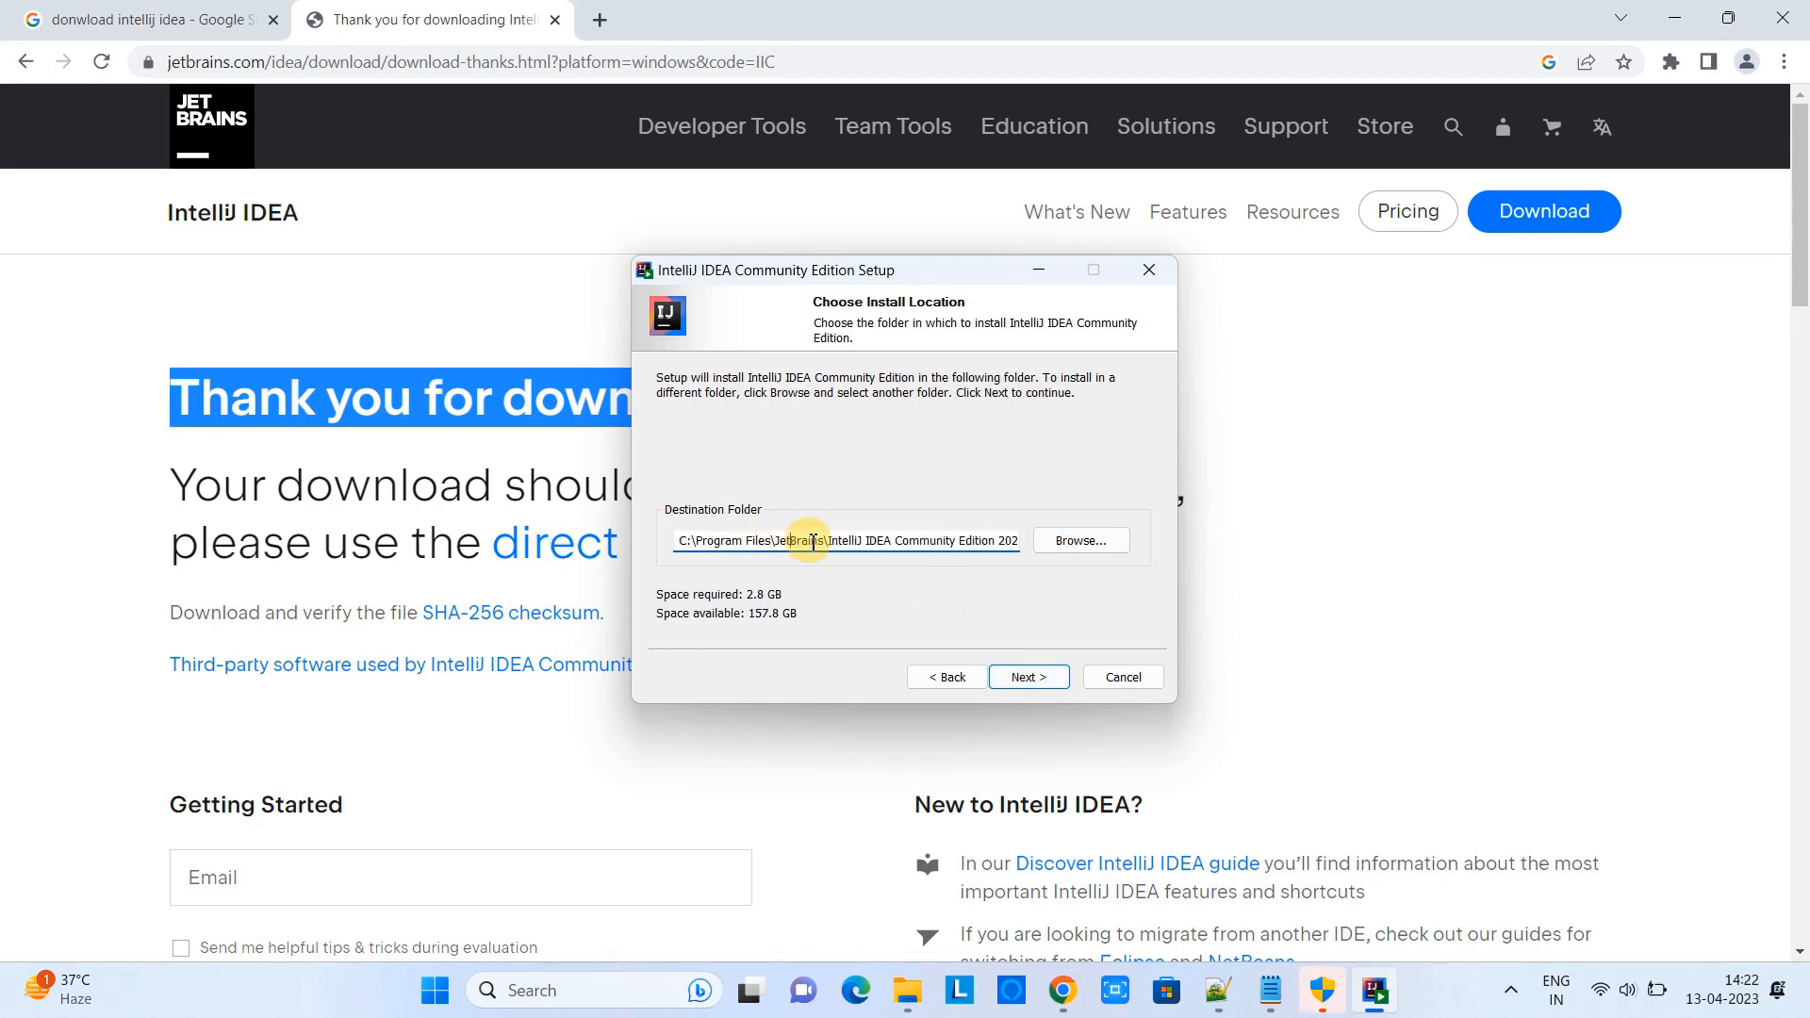
pyautogui.doubleClick(693, 540)
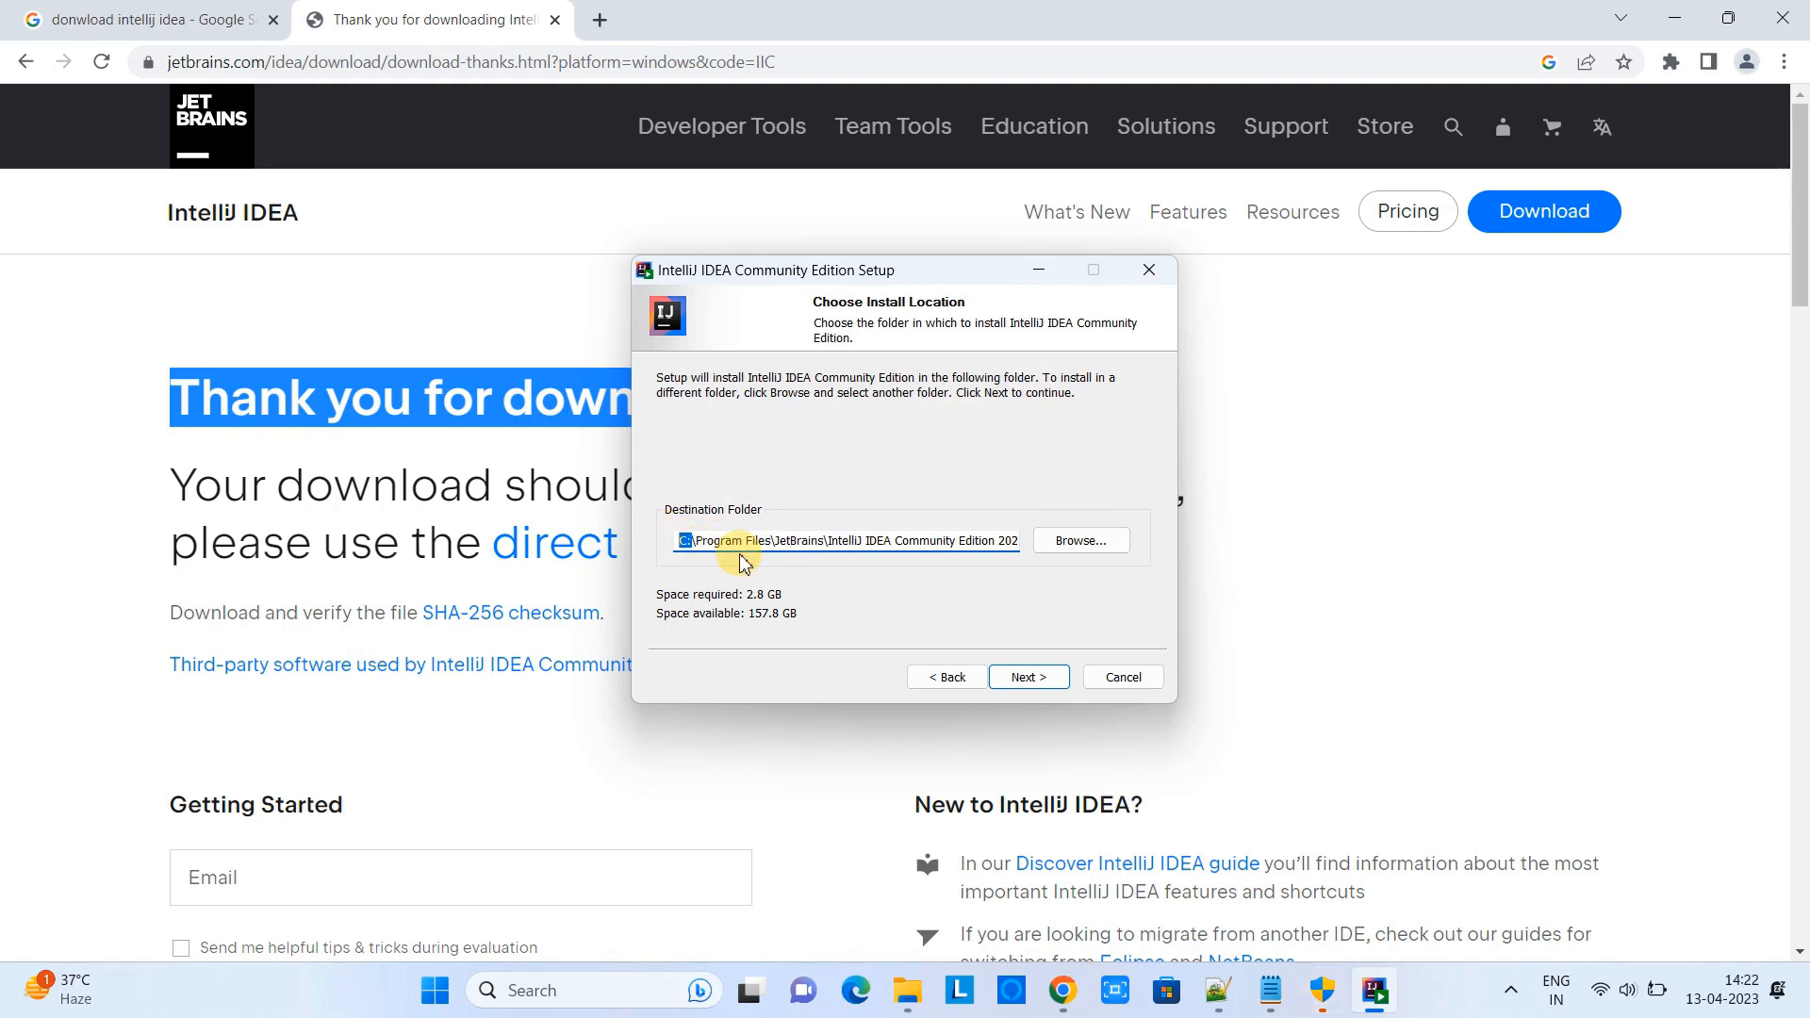
# Keep the default destination folder ending in JetBrains\IntelliJ IDEA Community Edition 2023.1 and continue to the installation options.
pyautogui.click(1094, 541)
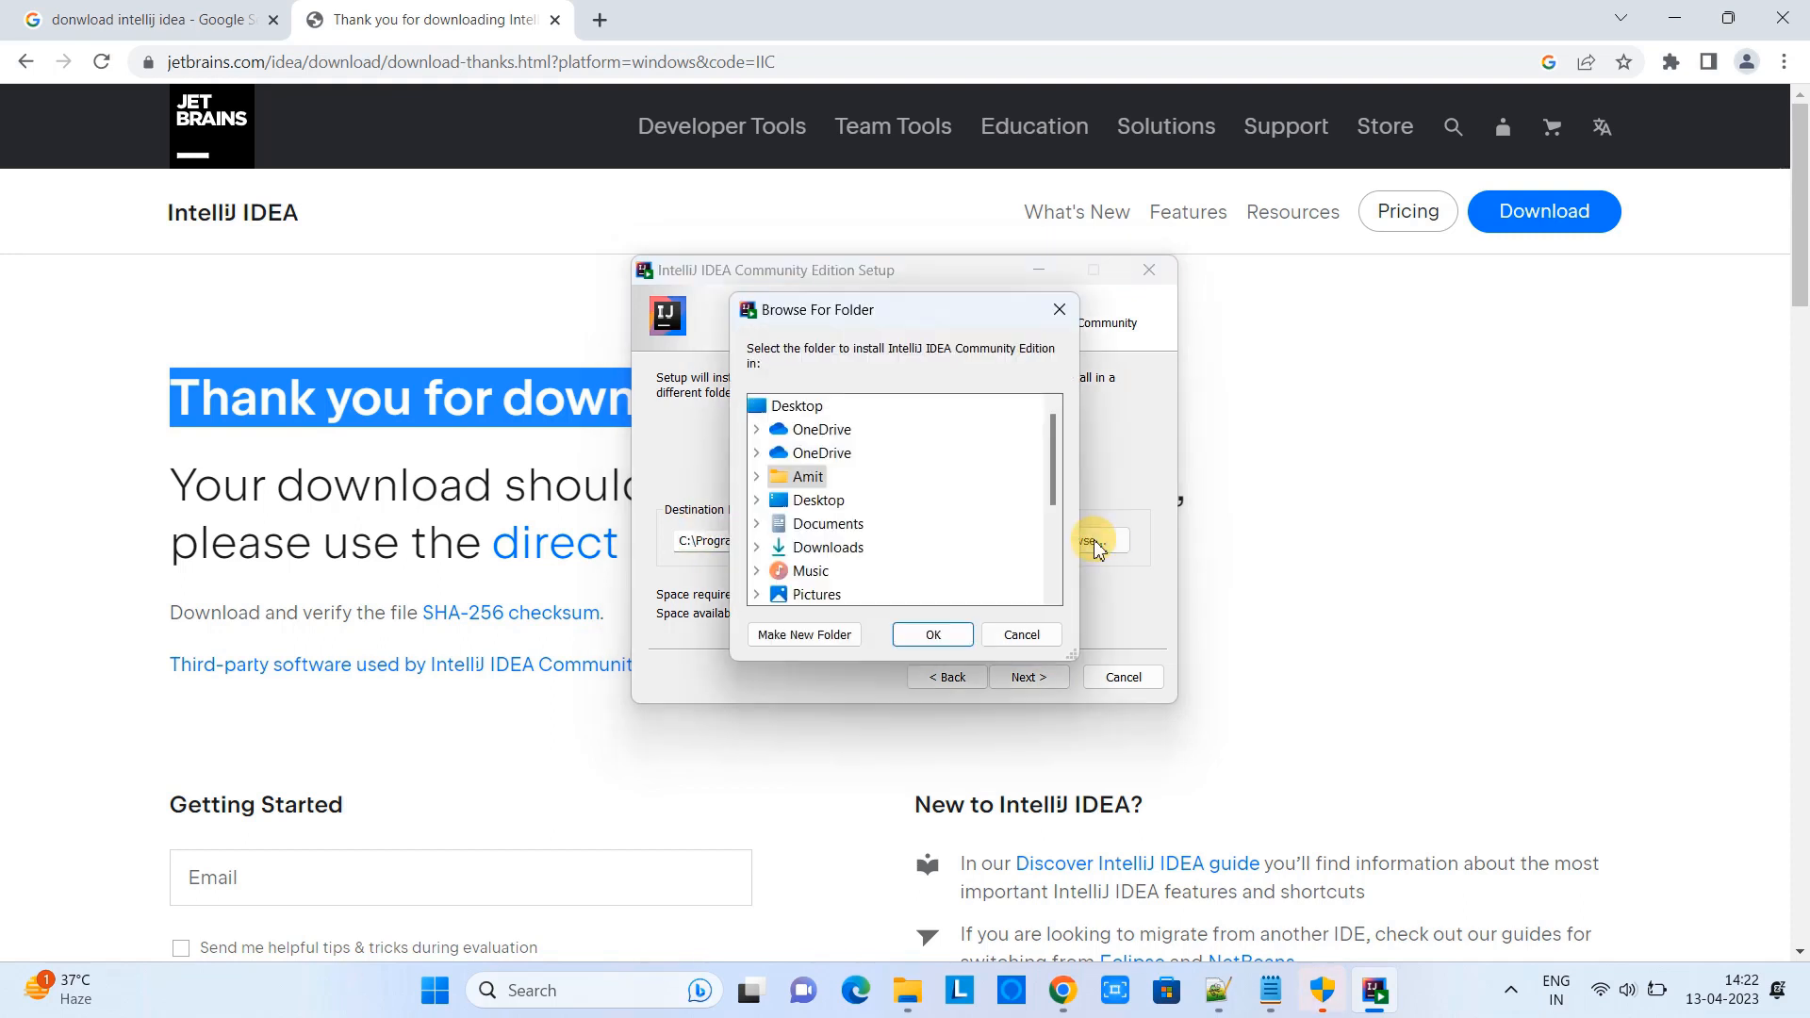
pyautogui.click(1043, 637)
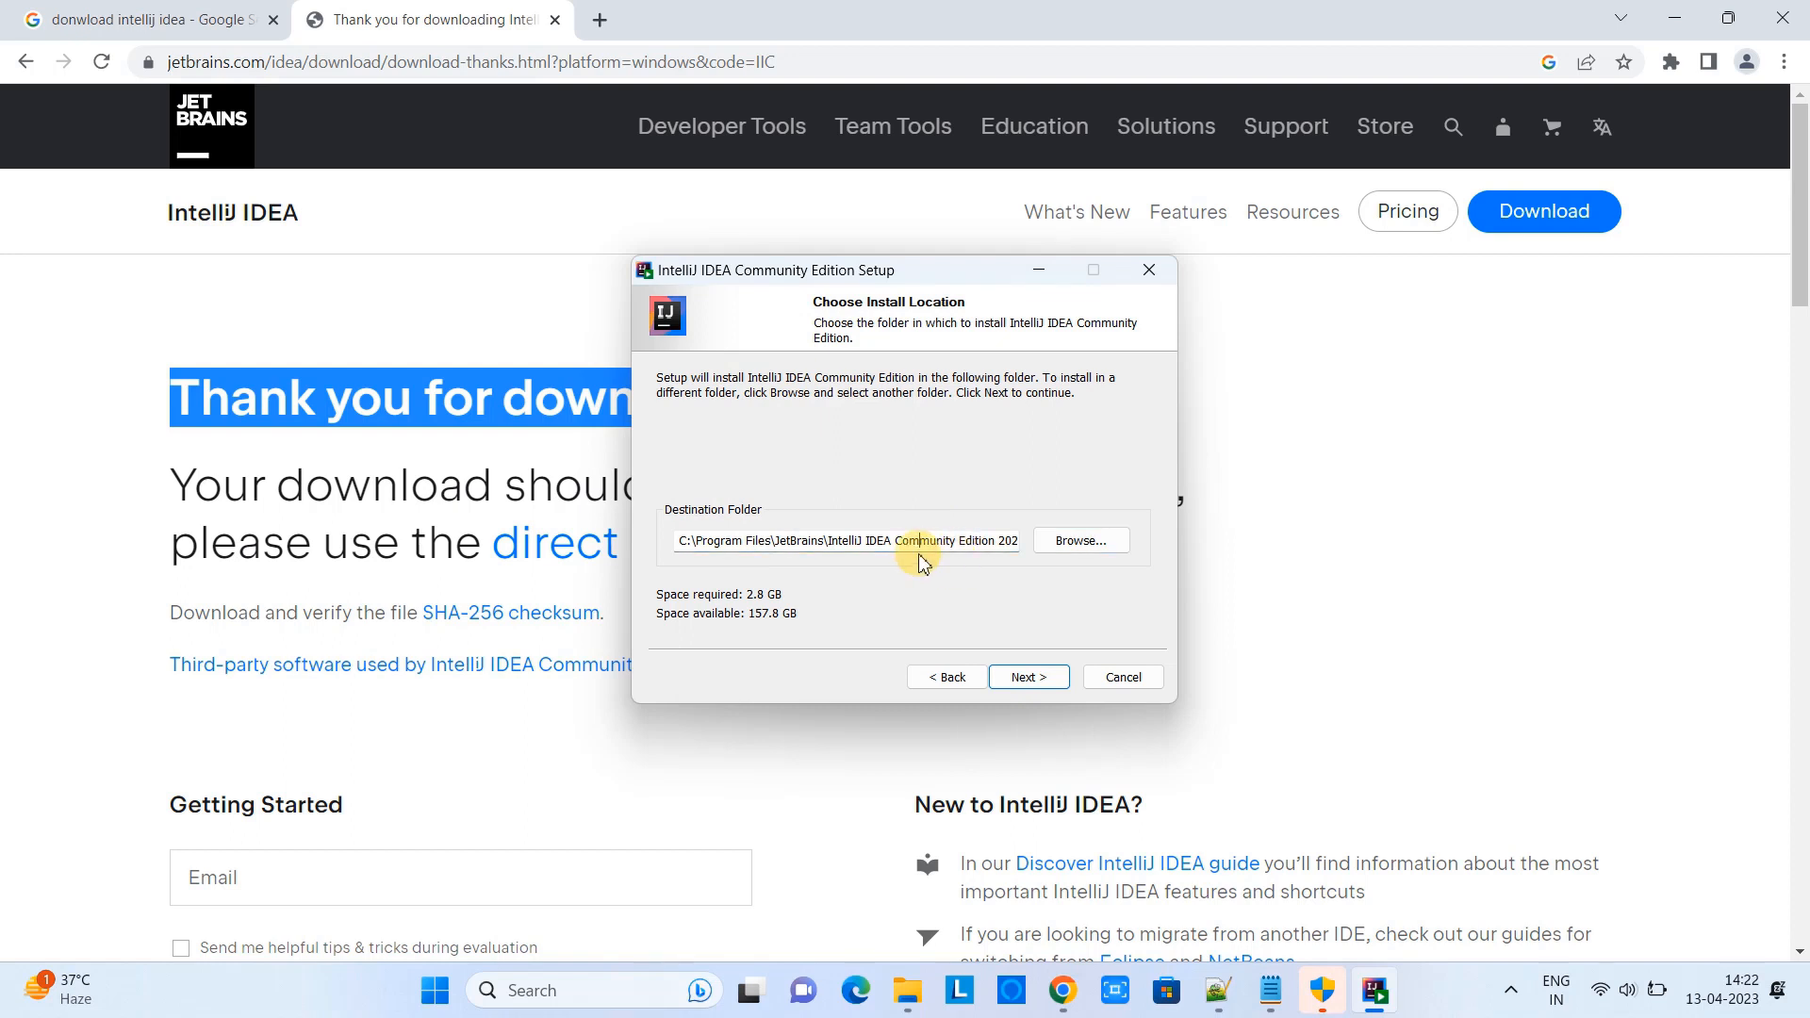
pyautogui.moveTo(829, 541); pyautogui.dragTo(1054, 545)
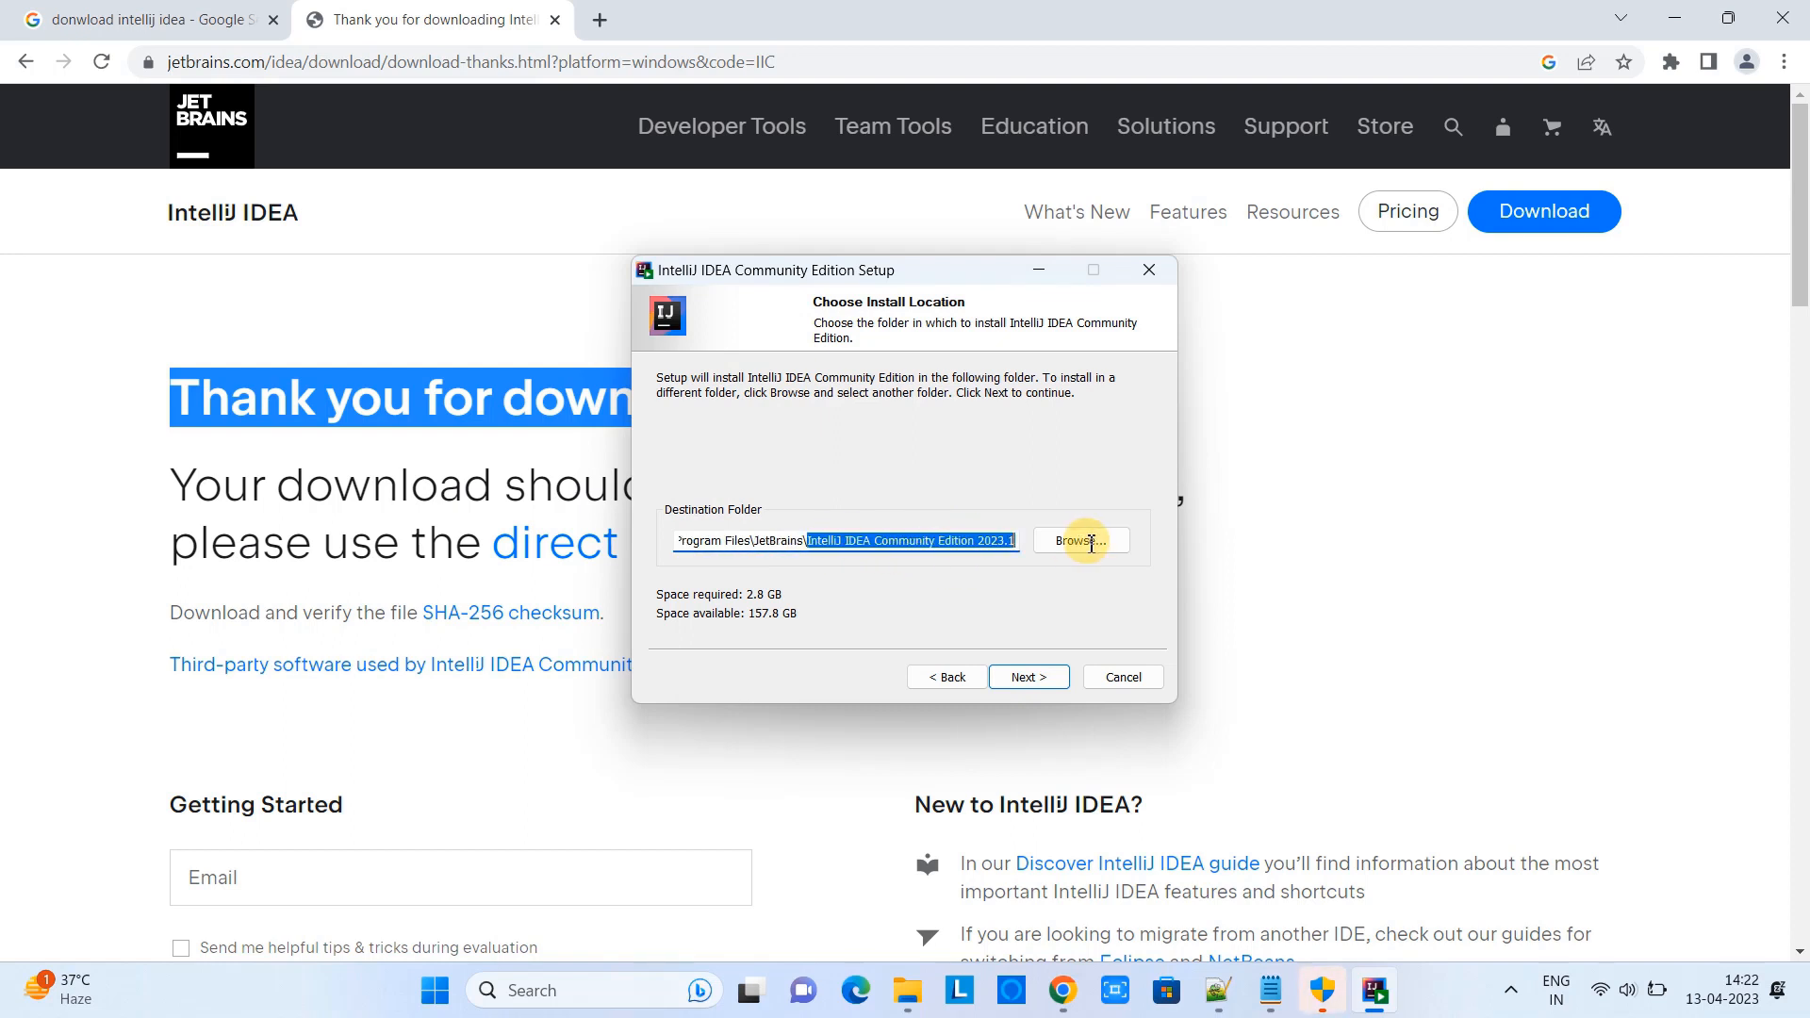
pyautogui.click(969, 543)
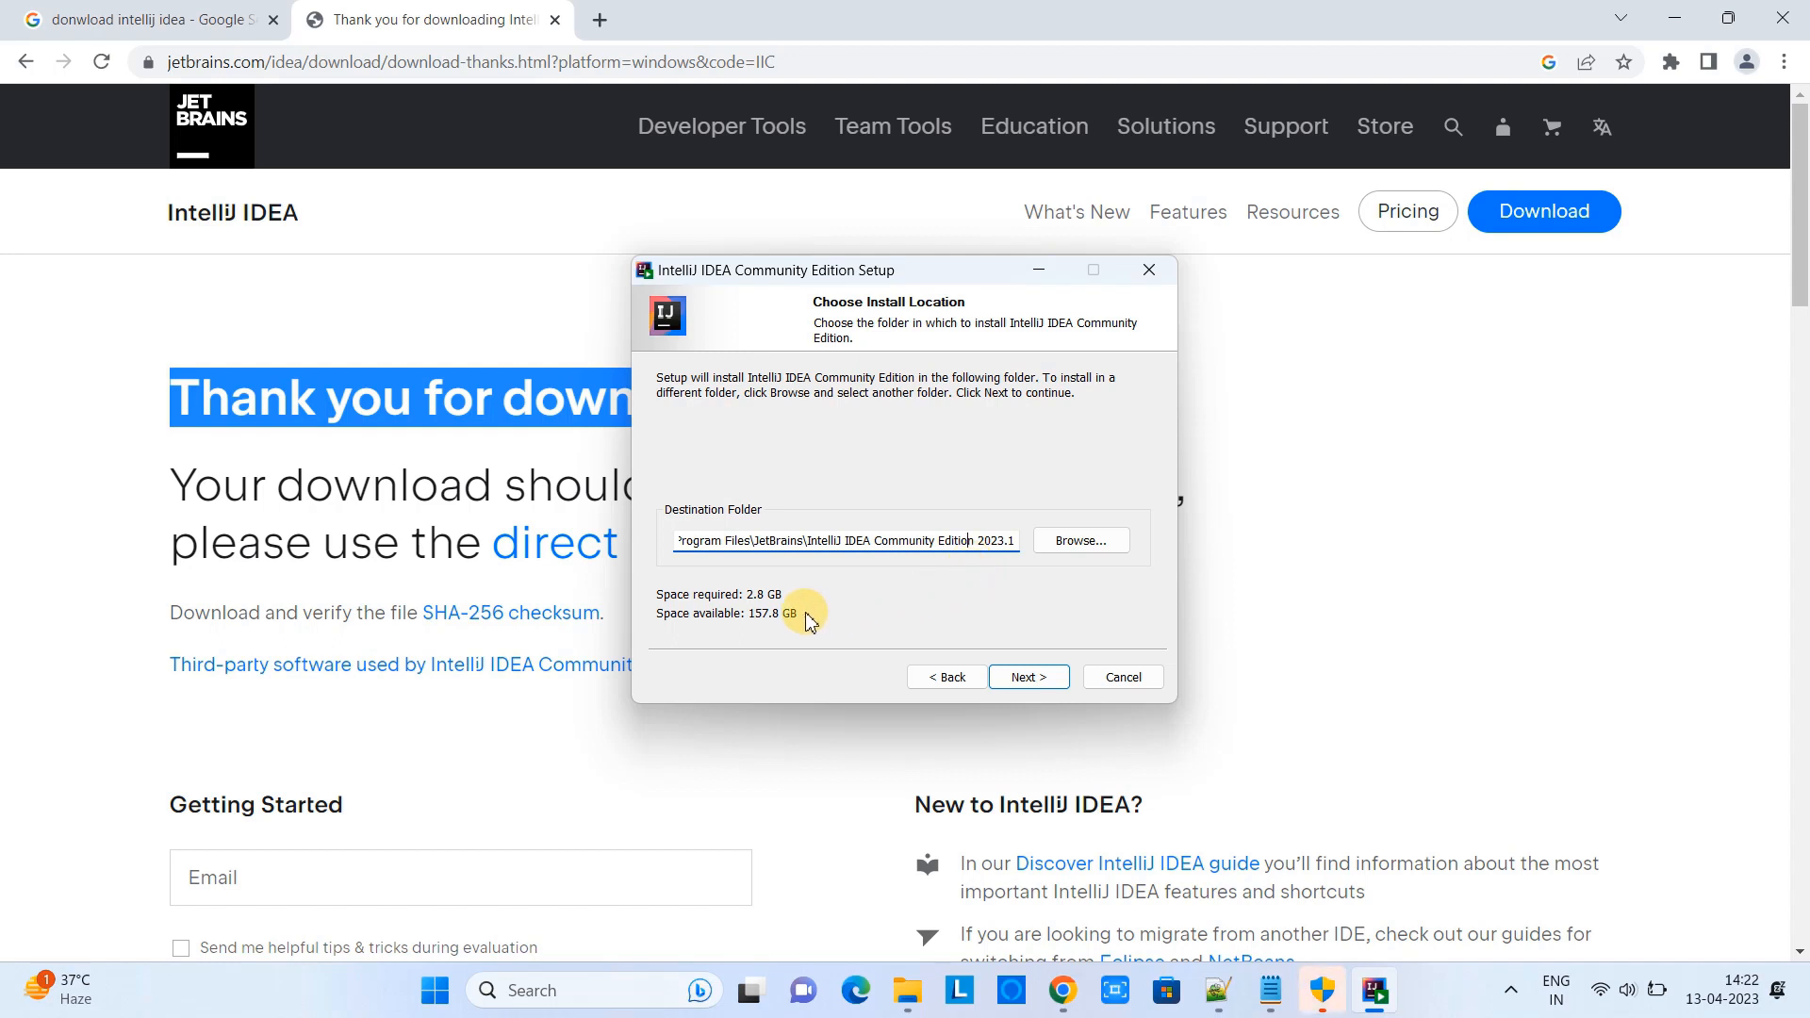
pyautogui.click(1034, 684)
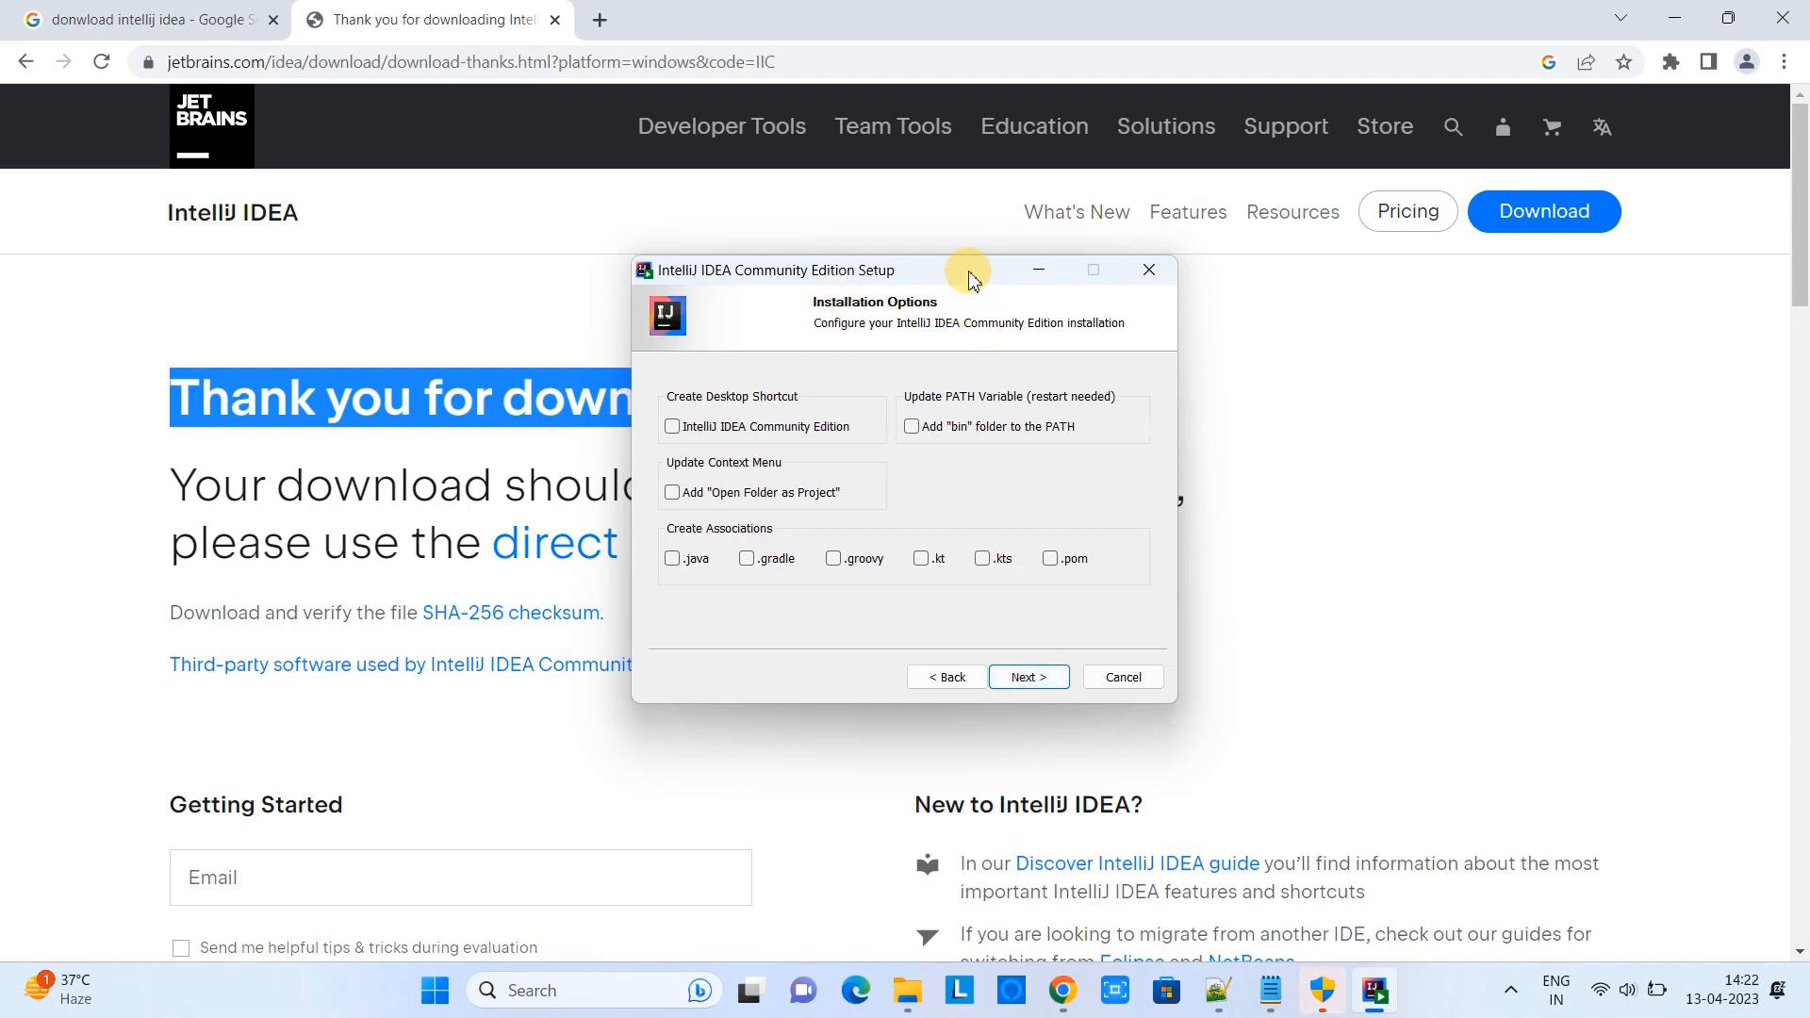
# Enable creation of the IntelliJ IDEA Community Edition desktop shortcut.
pyautogui.moveTo(970, 281); pyautogui.dragTo(991, 291)
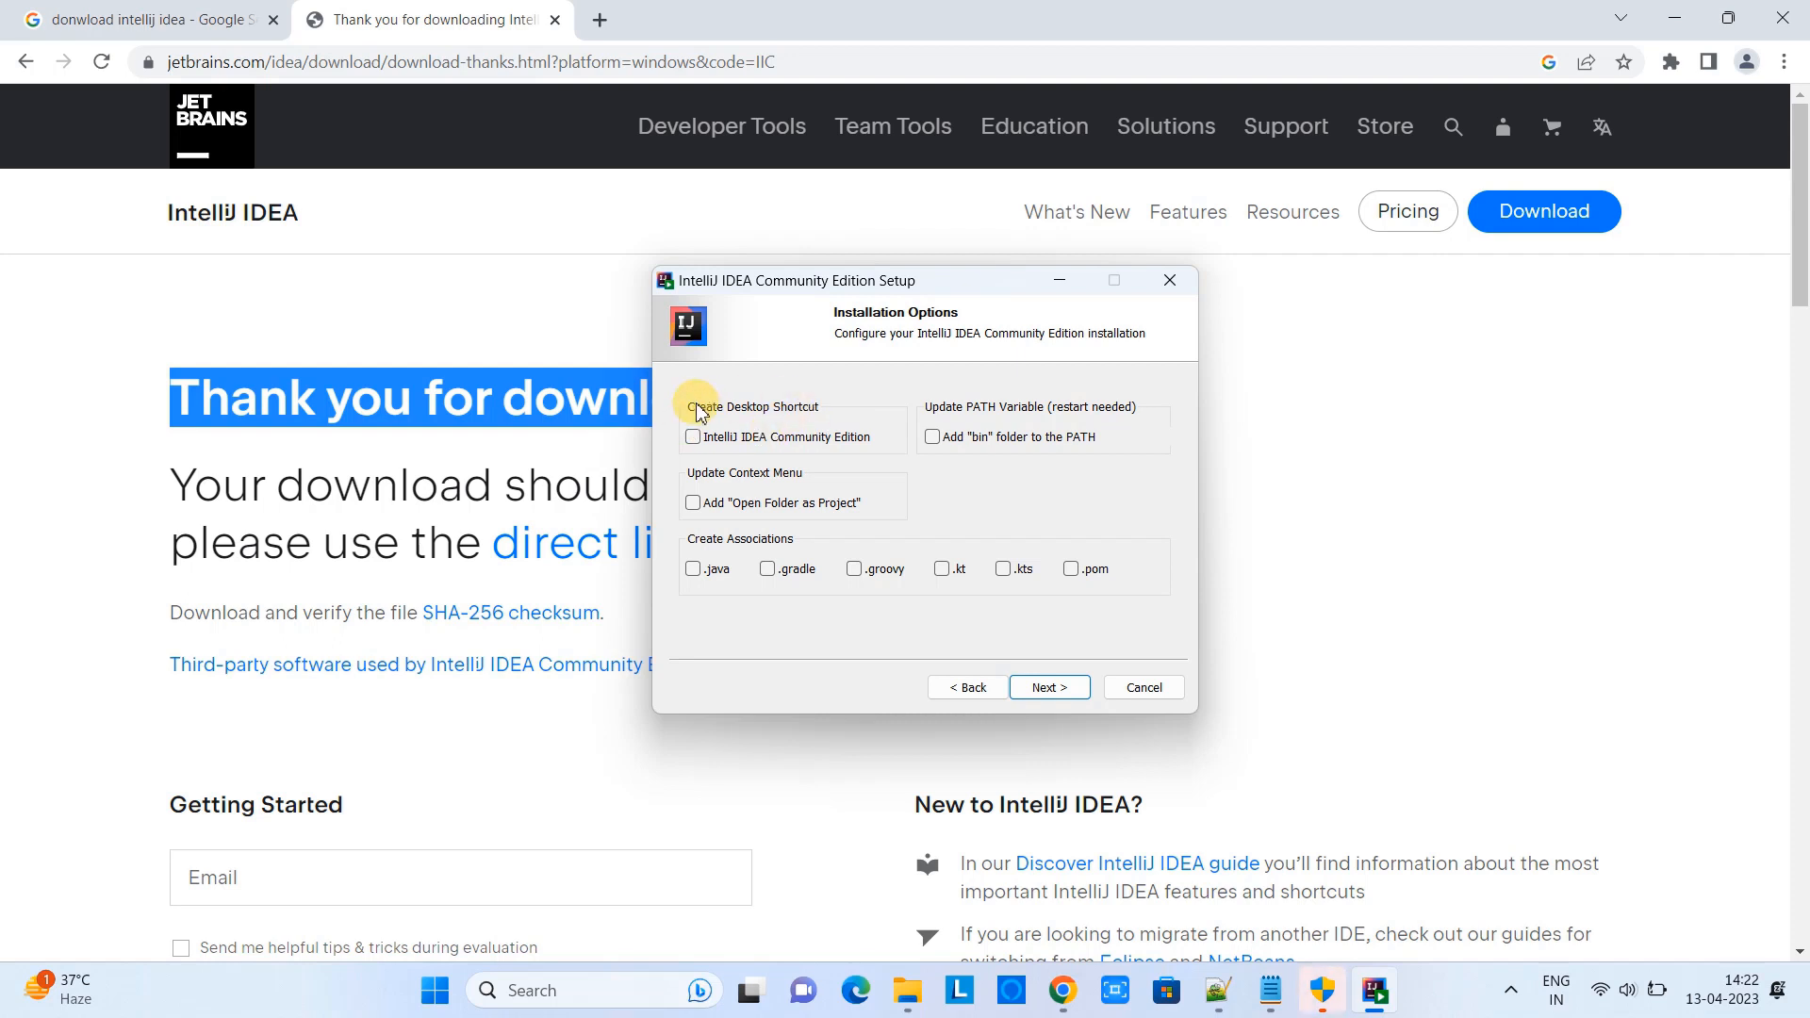
pyautogui.click(694, 439)
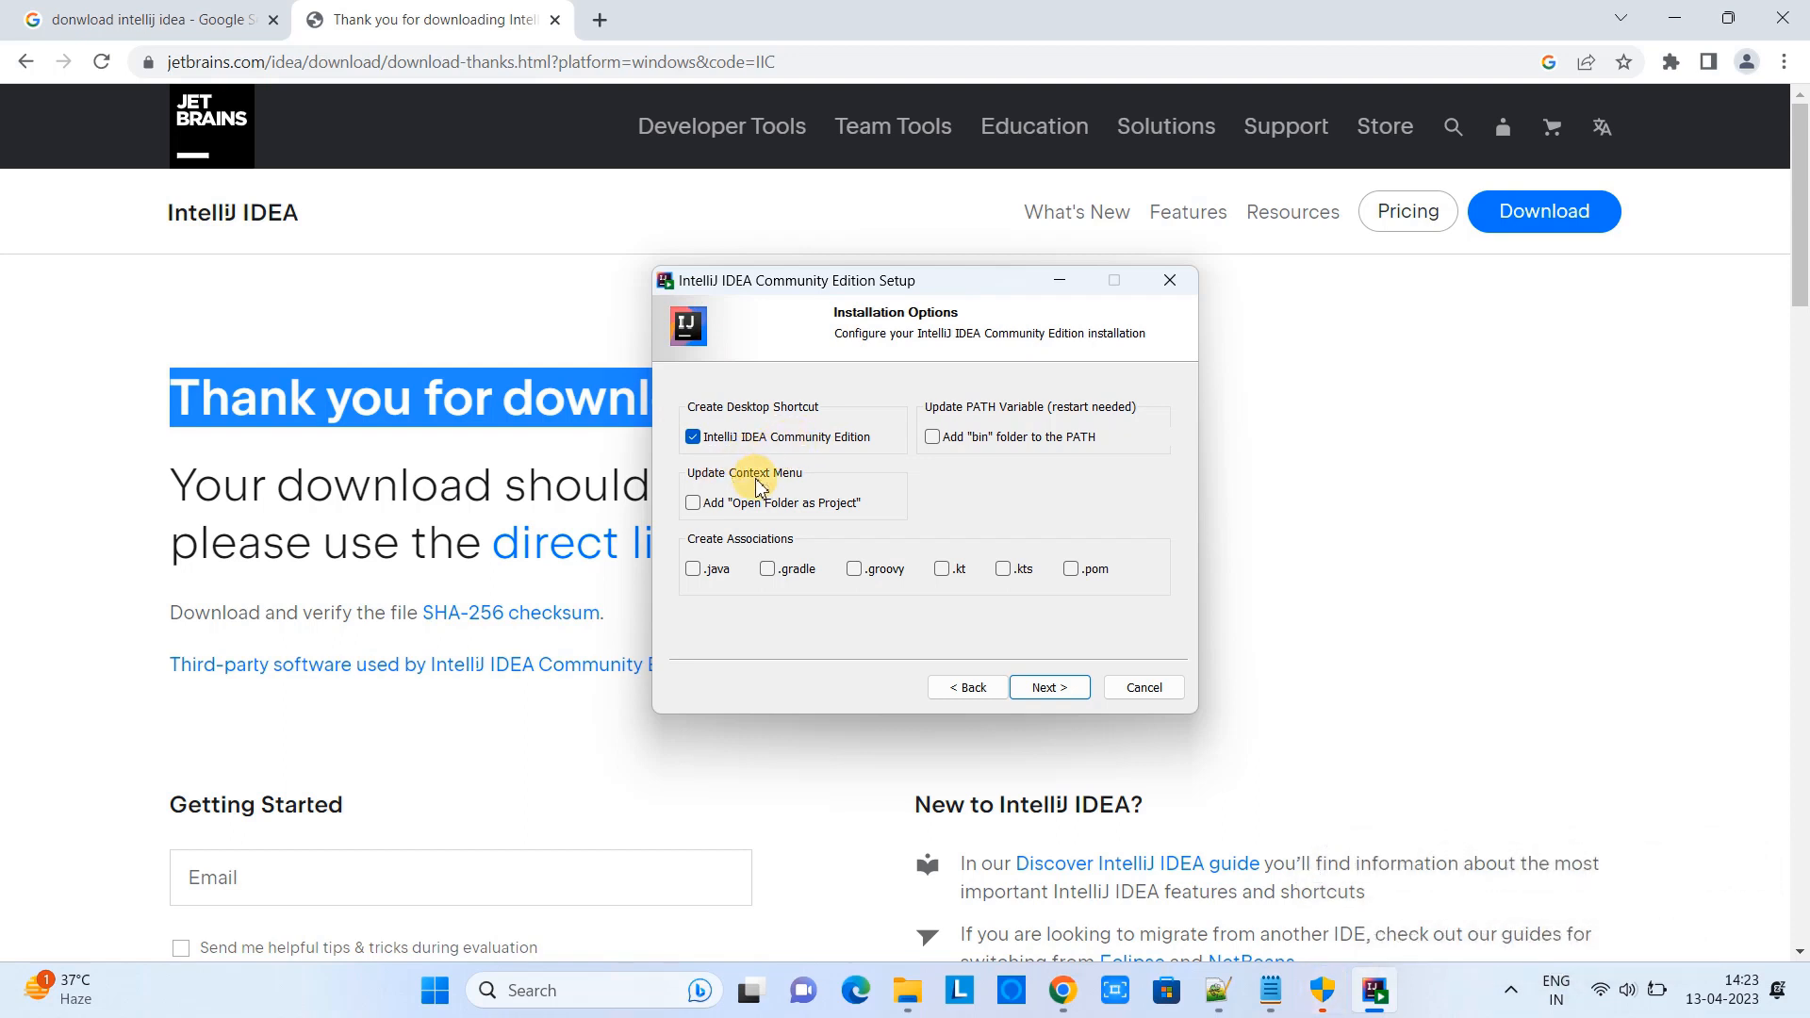
pyautogui.click(692, 503)
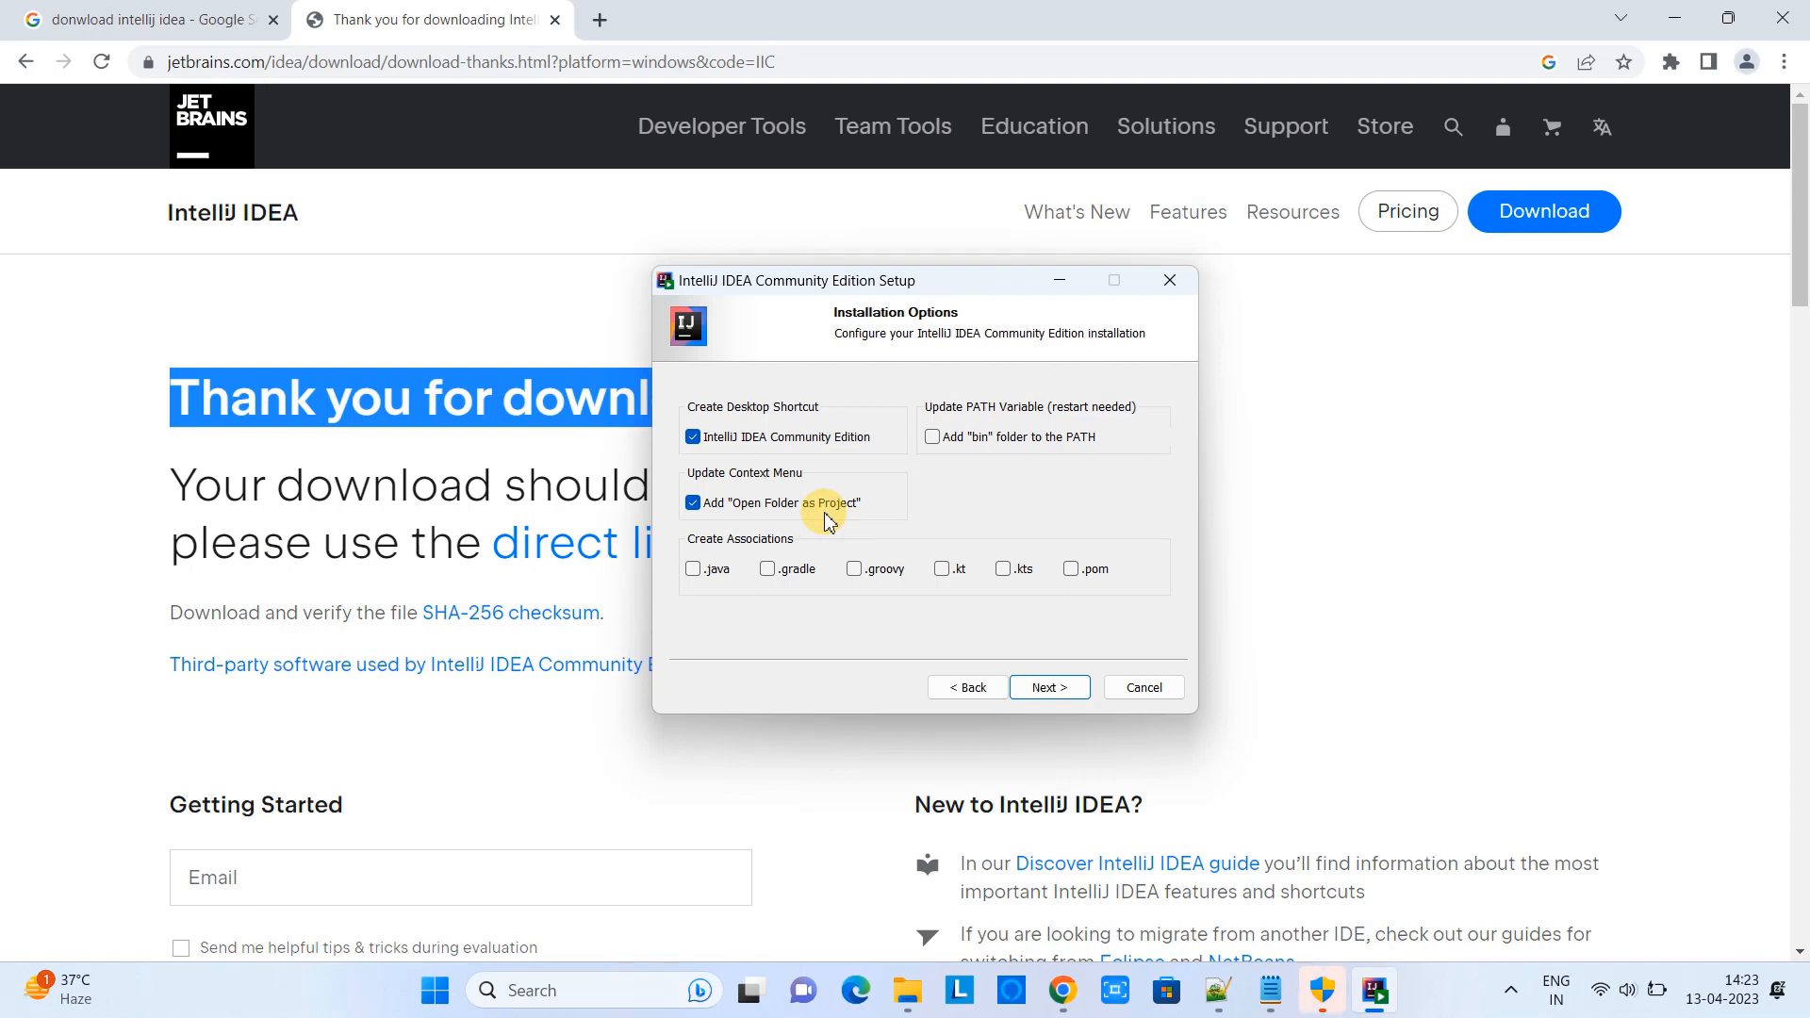
pyautogui.click(689, 497)
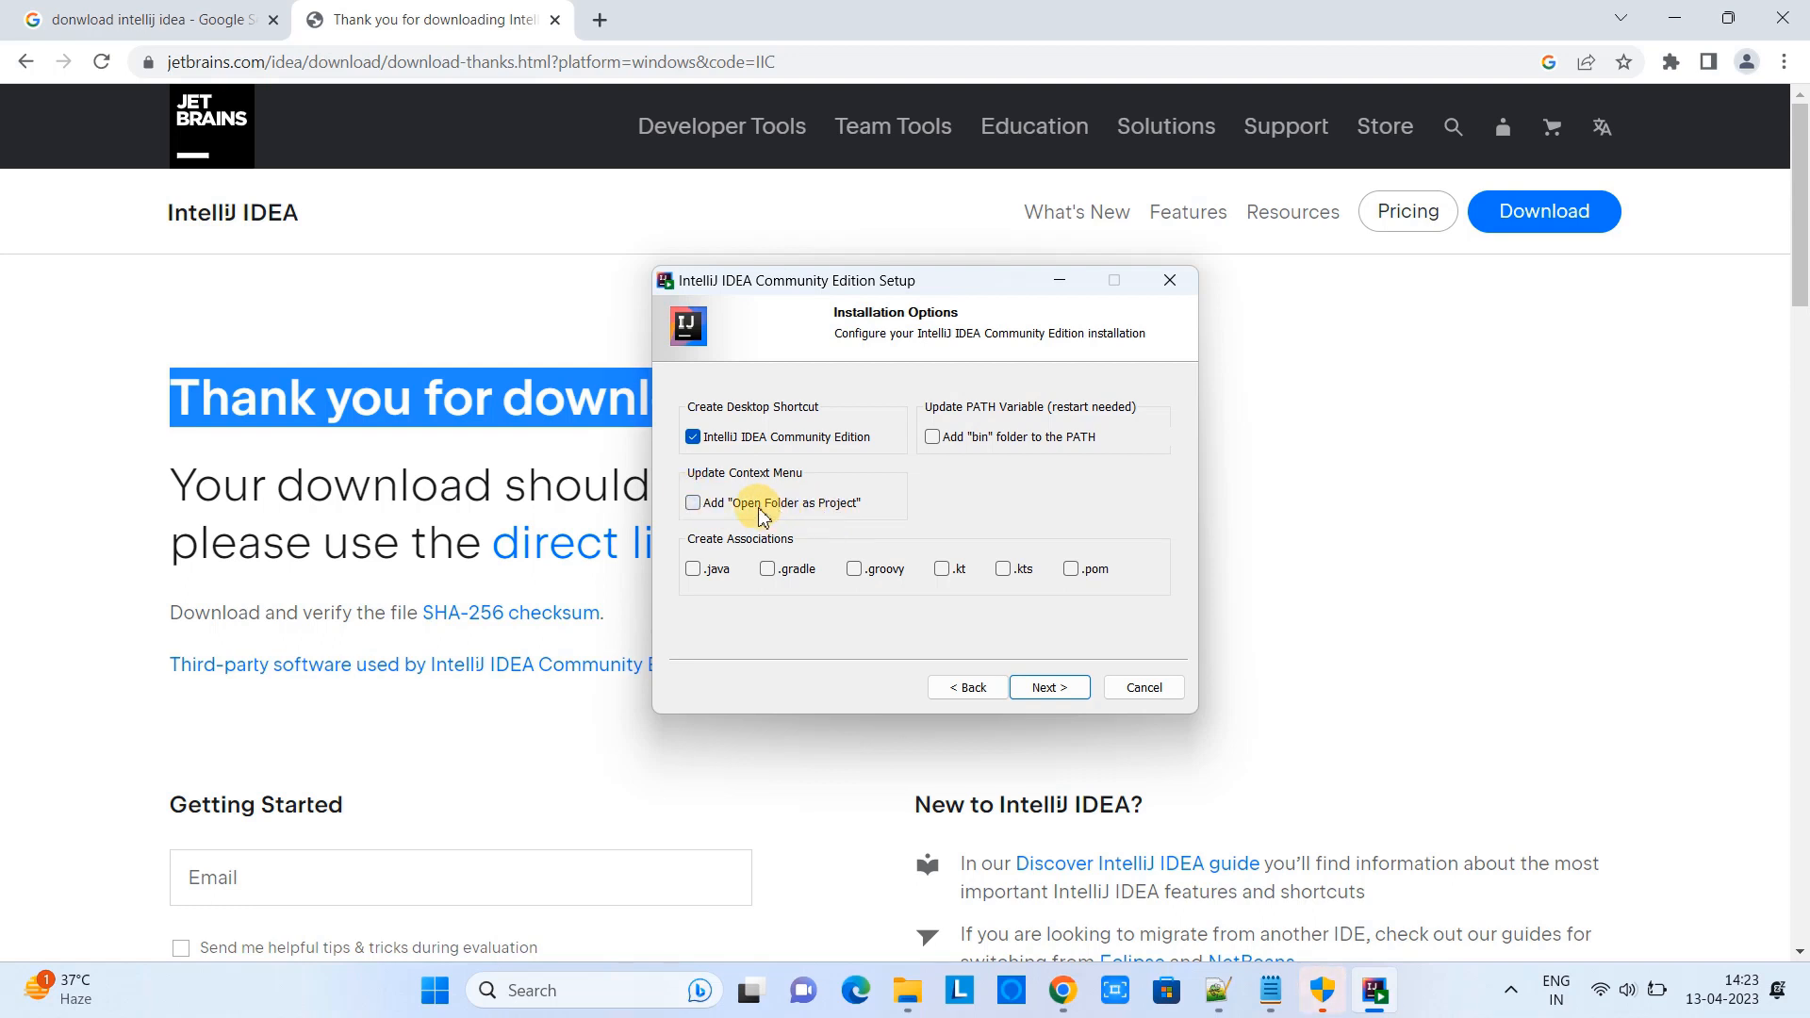
pyautogui.click(691, 503)
pyautogui.click(692, 505)
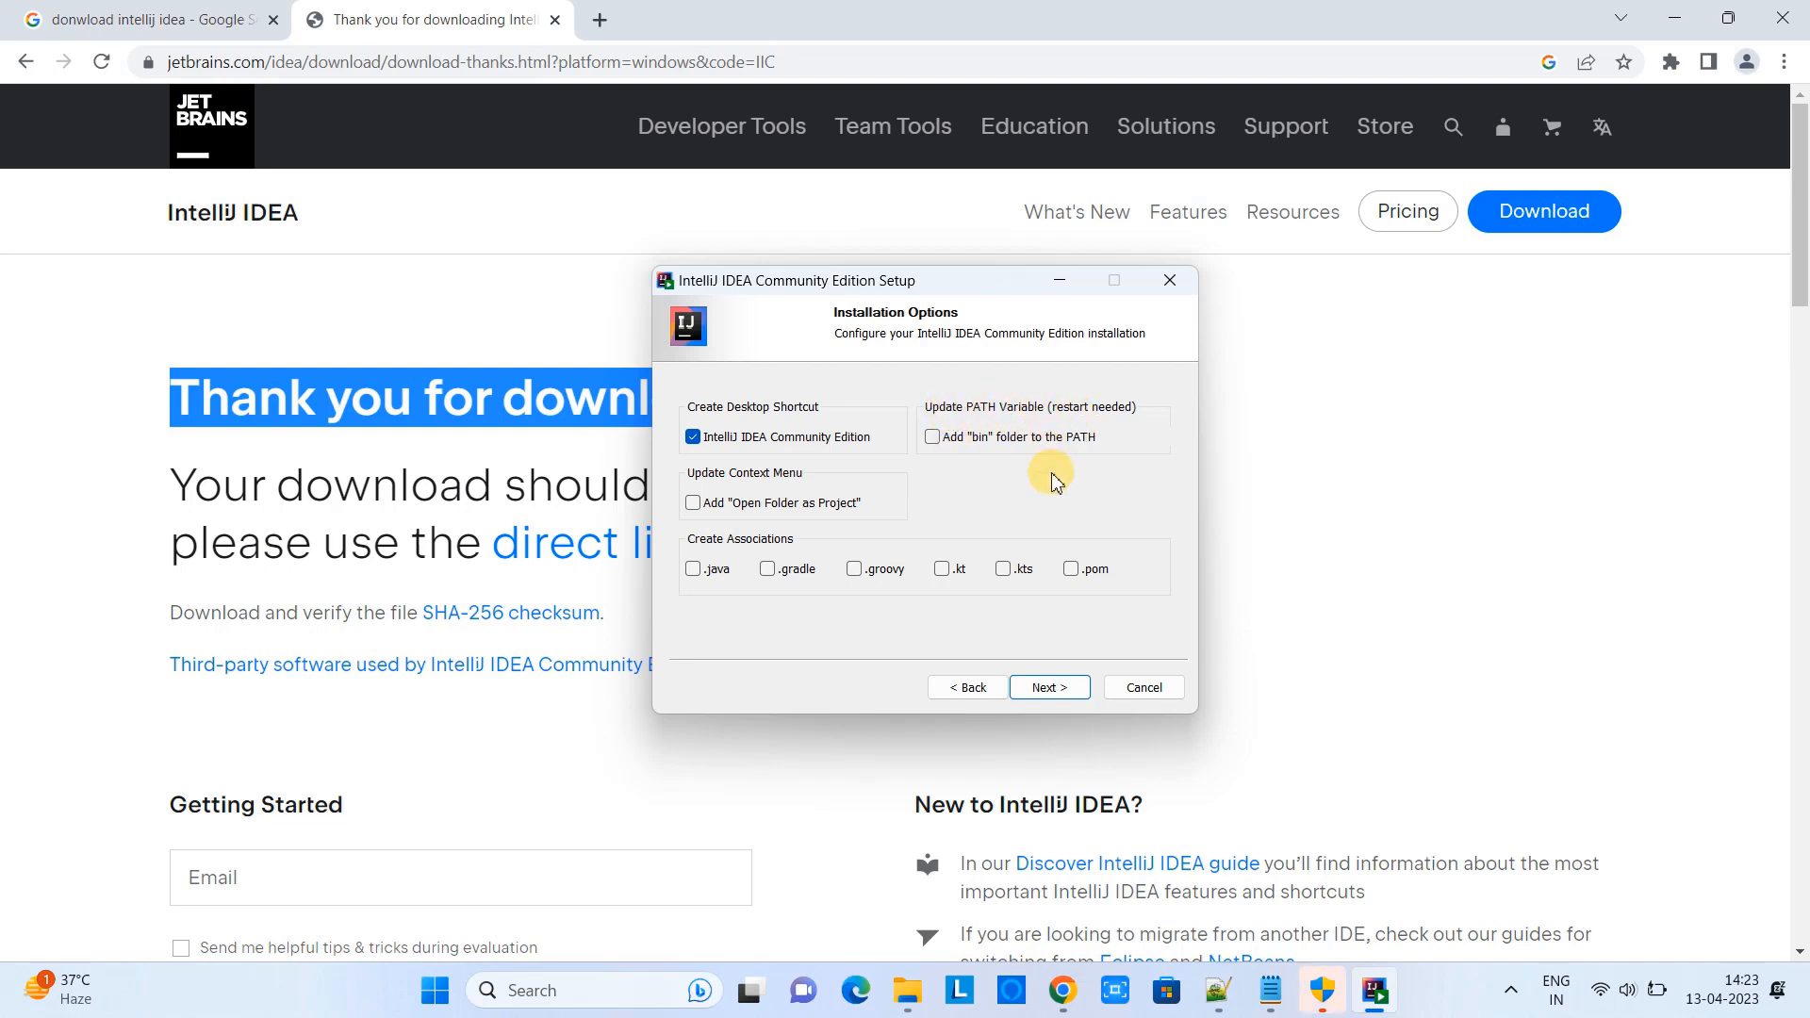
# Enable adding the "bin" folder to the PATH and associate .java, .gradle, .groovy, .kt, .kts and .pom files, continuing to the Start Menu folder choice.
pyautogui.click(933, 438)
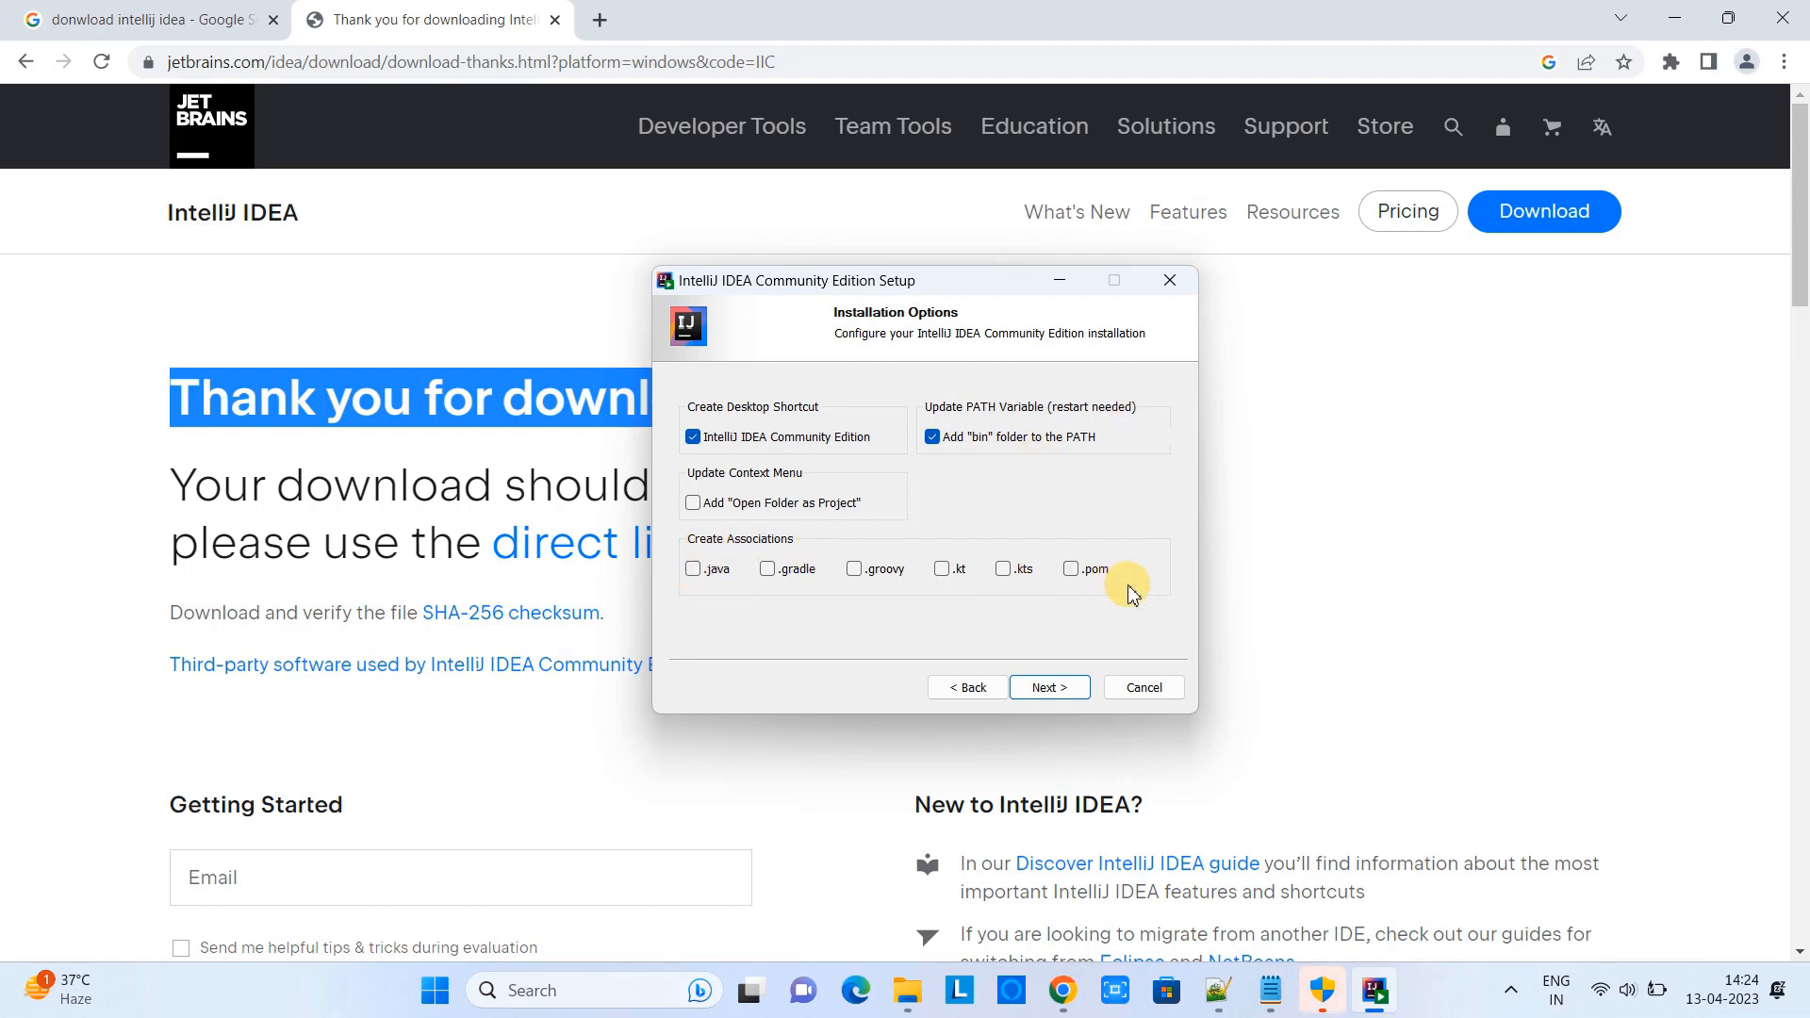
pyautogui.click(694, 569)
pyautogui.click(768, 569)
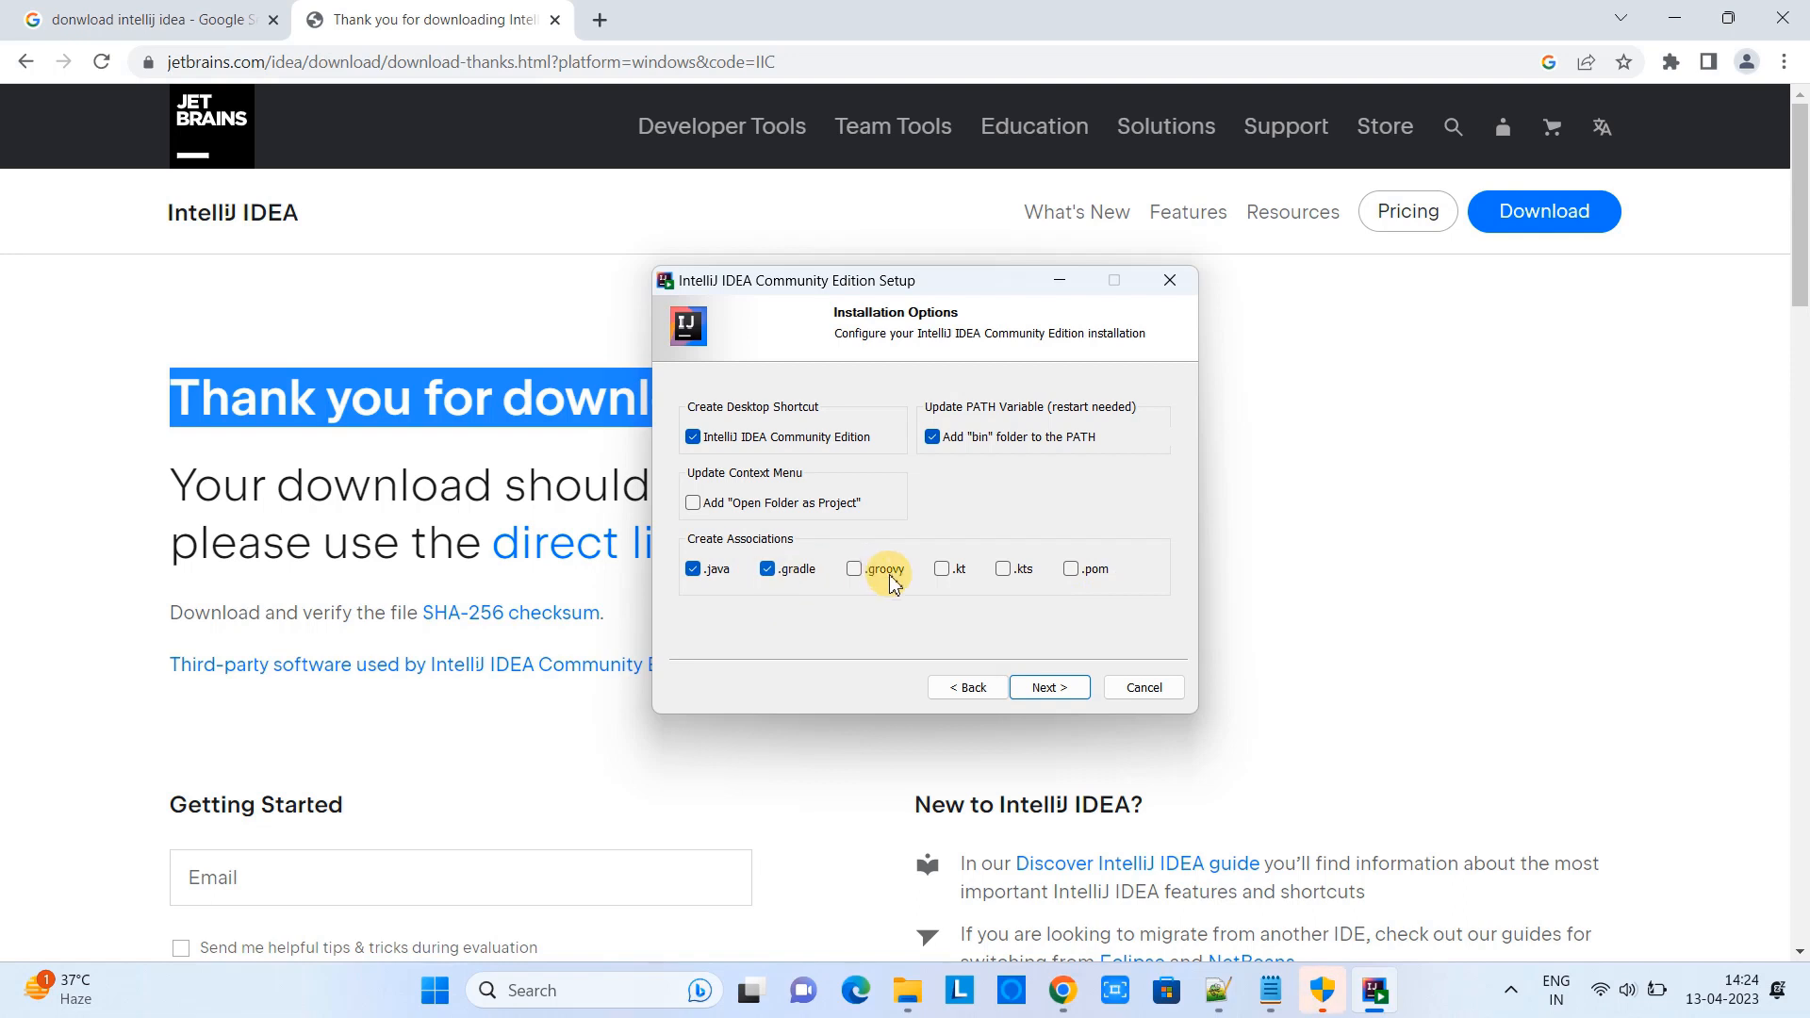
pyautogui.click(854, 569)
pyautogui.click(963, 571)
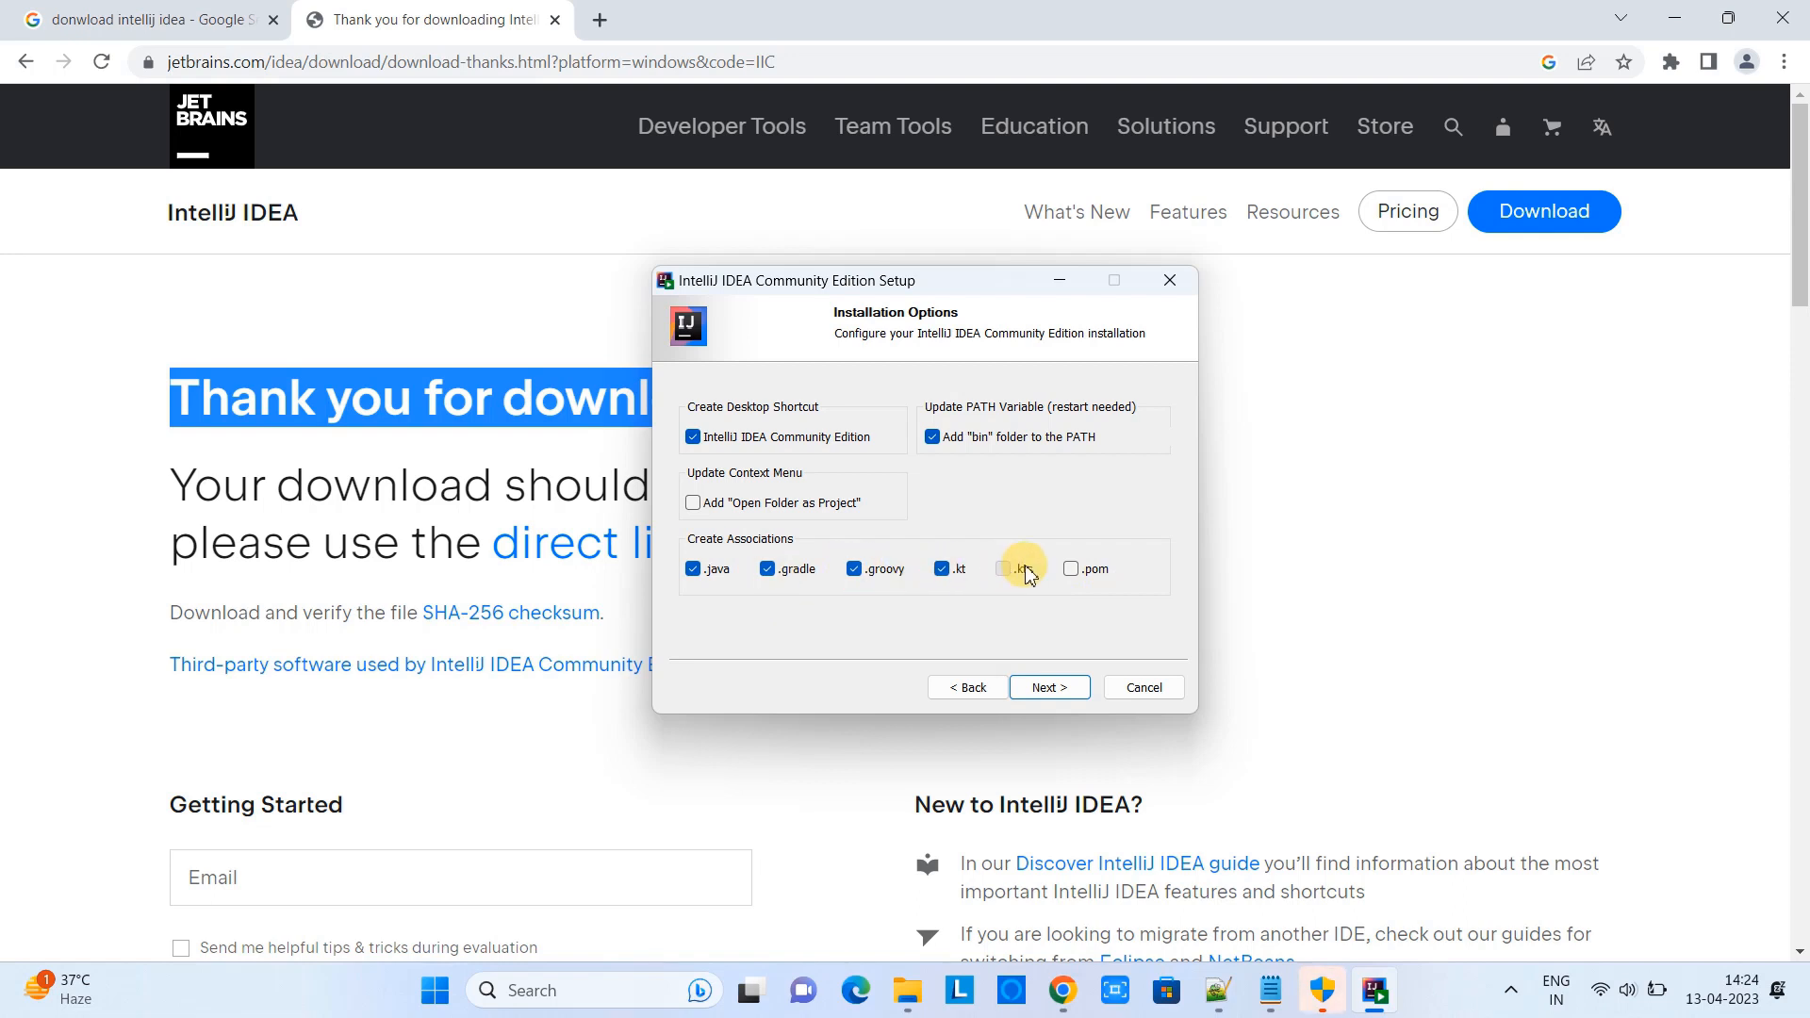
pyautogui.click(1007, 572)
pyautogui.click(1005, 572)
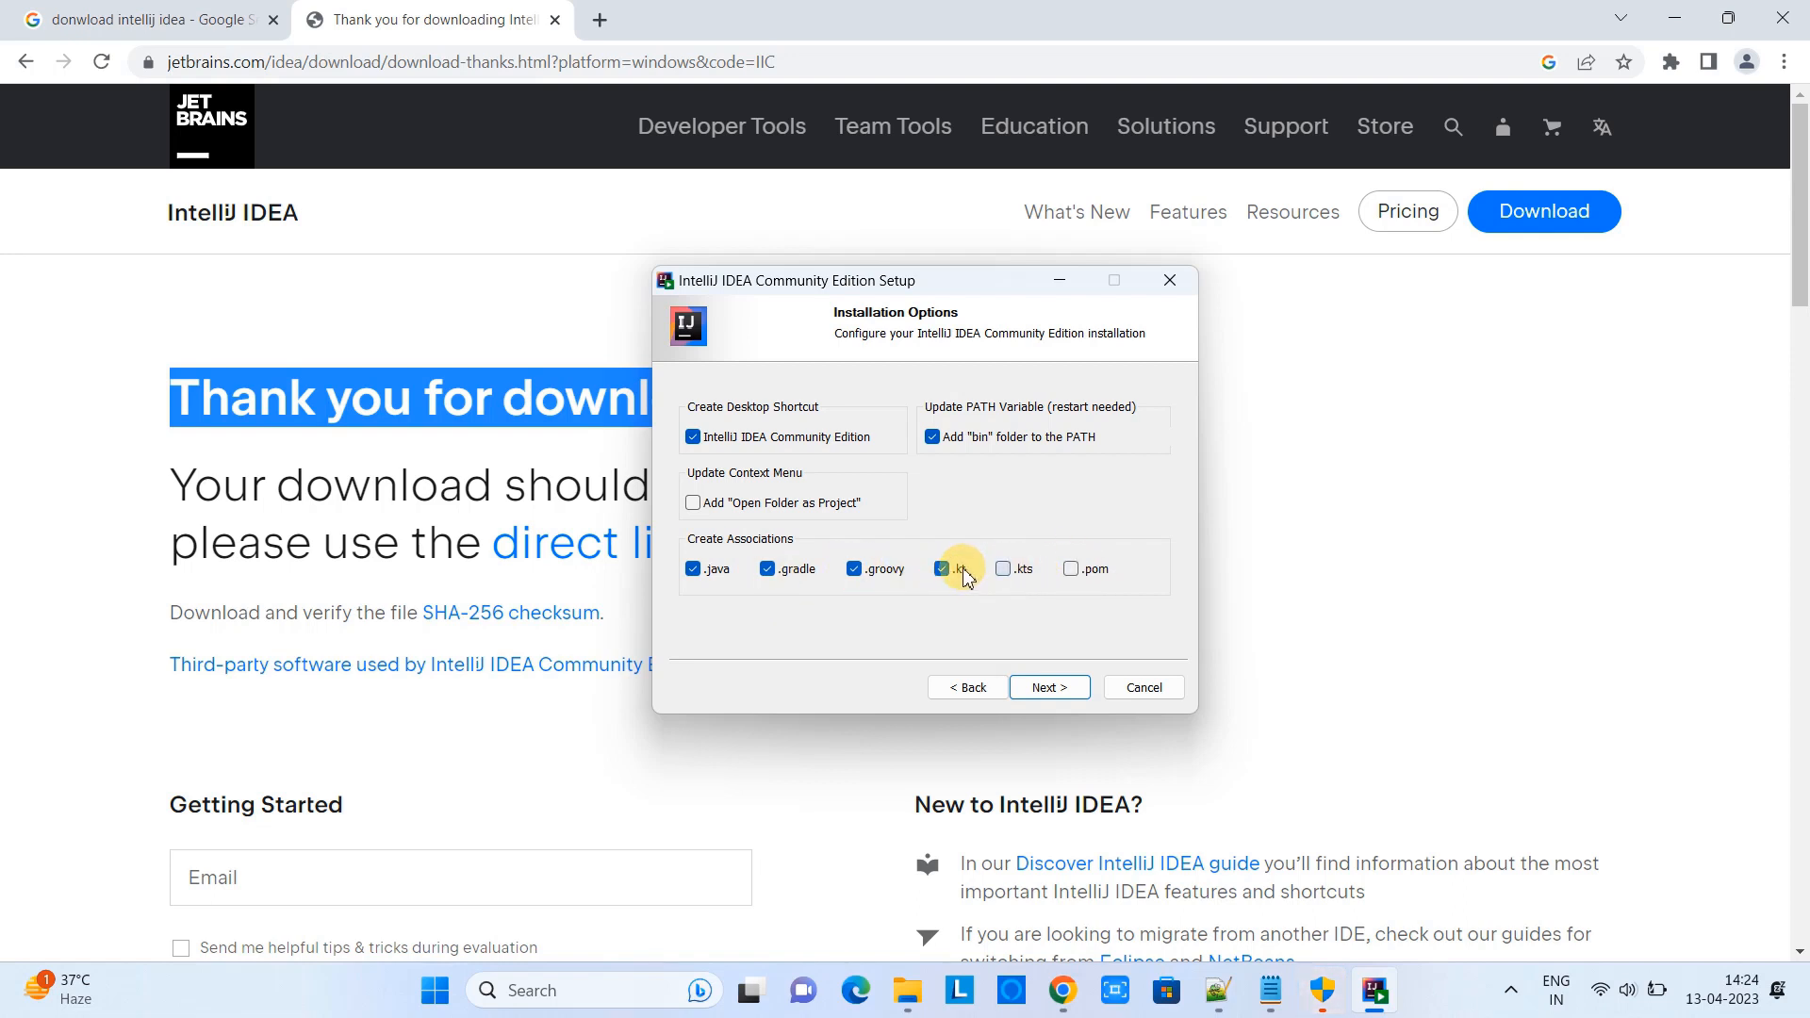
pyautogui.click(942, 571)
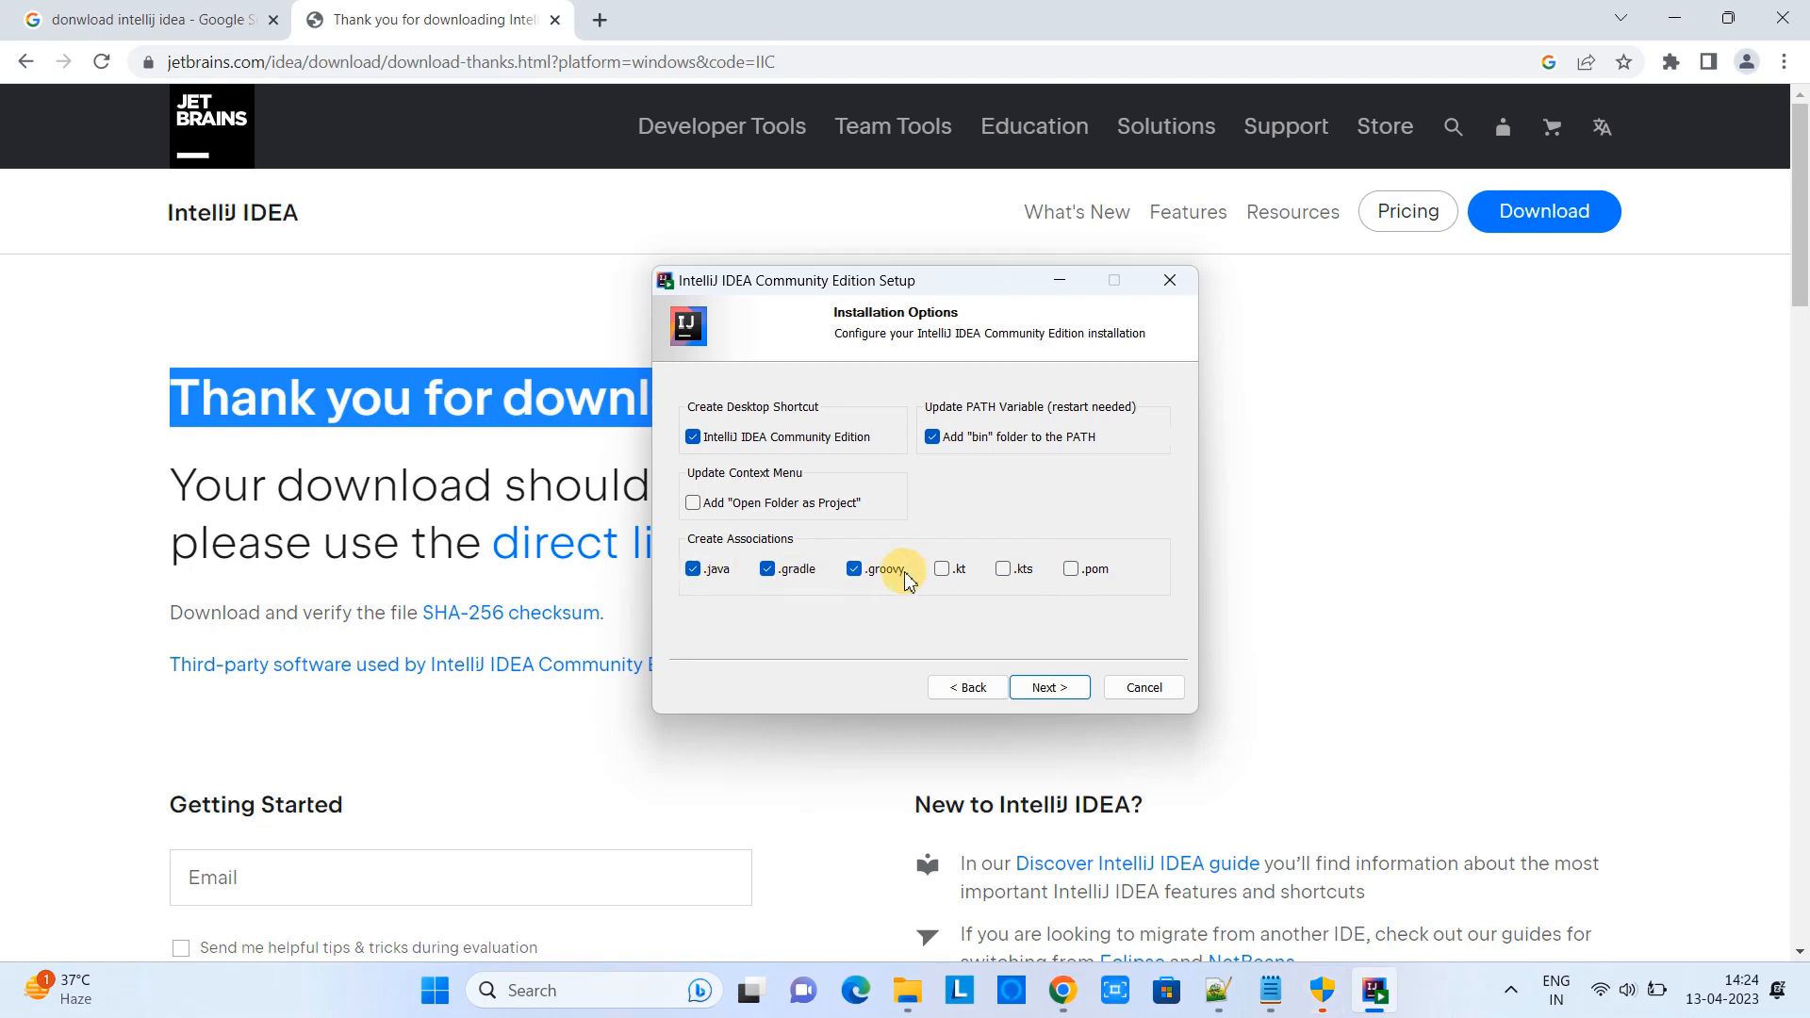
pyautogui.click(945, 570)
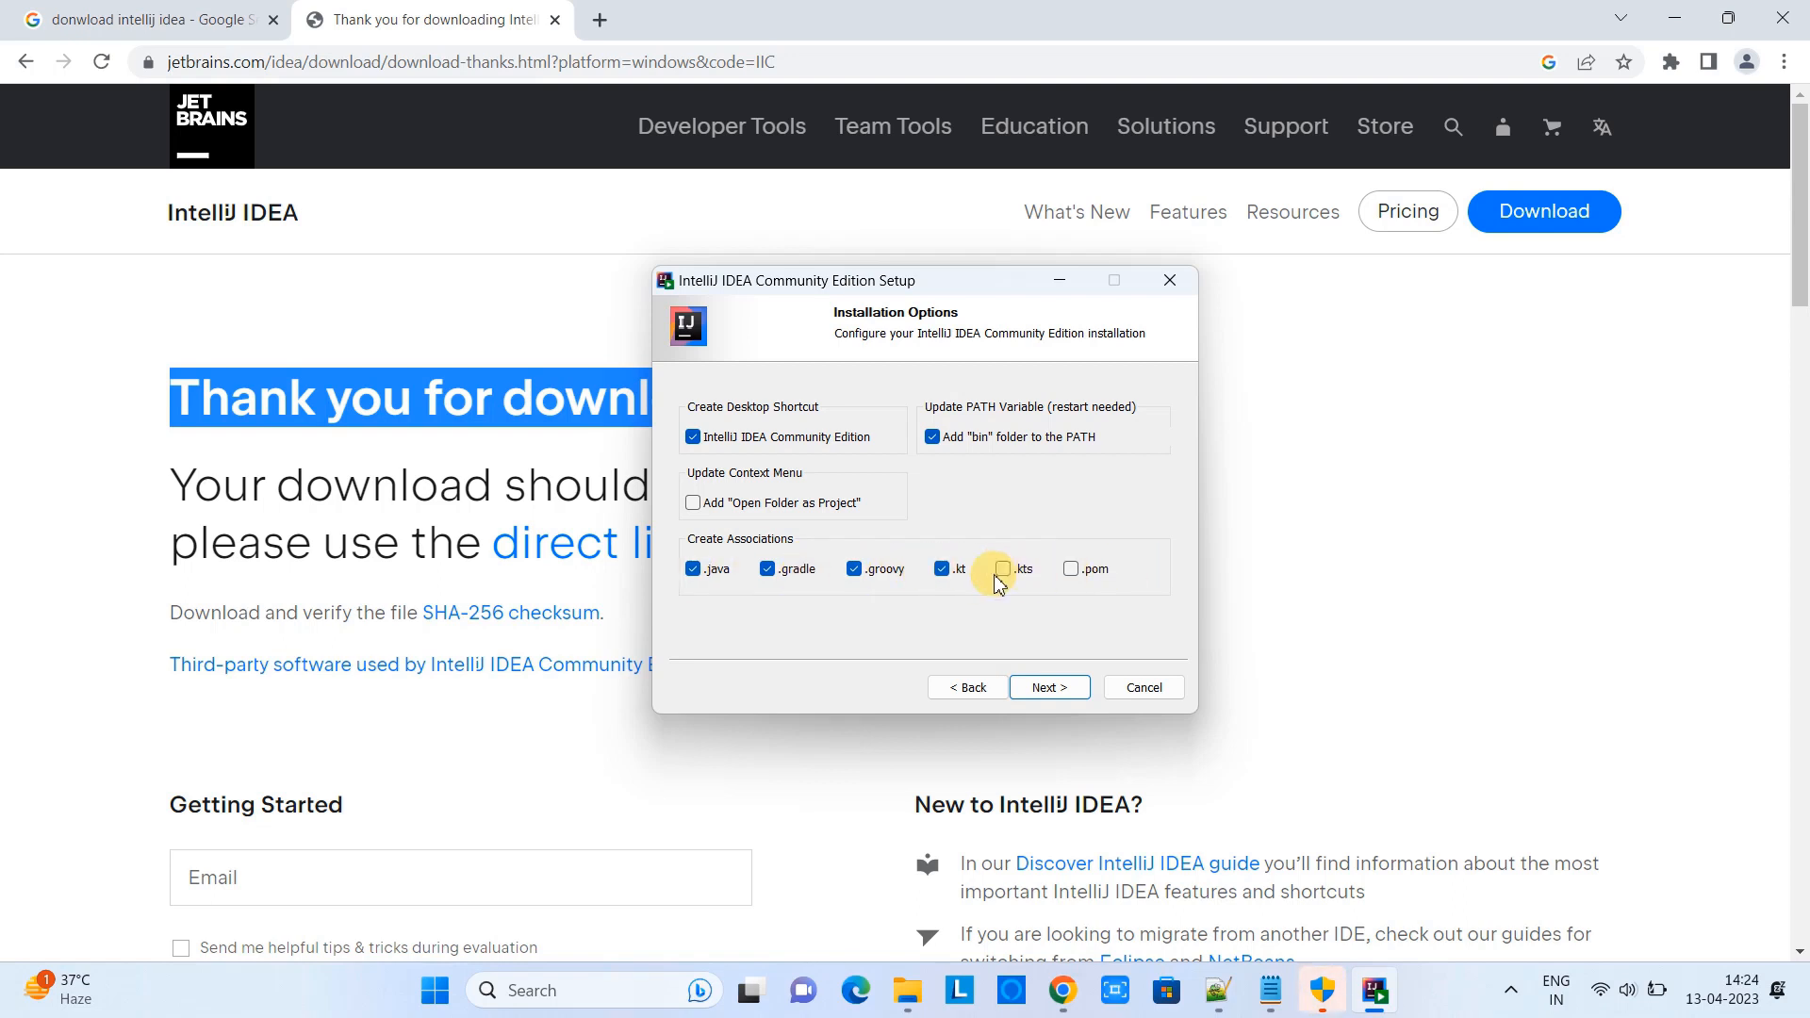
pyautogui.click(1005, 571)
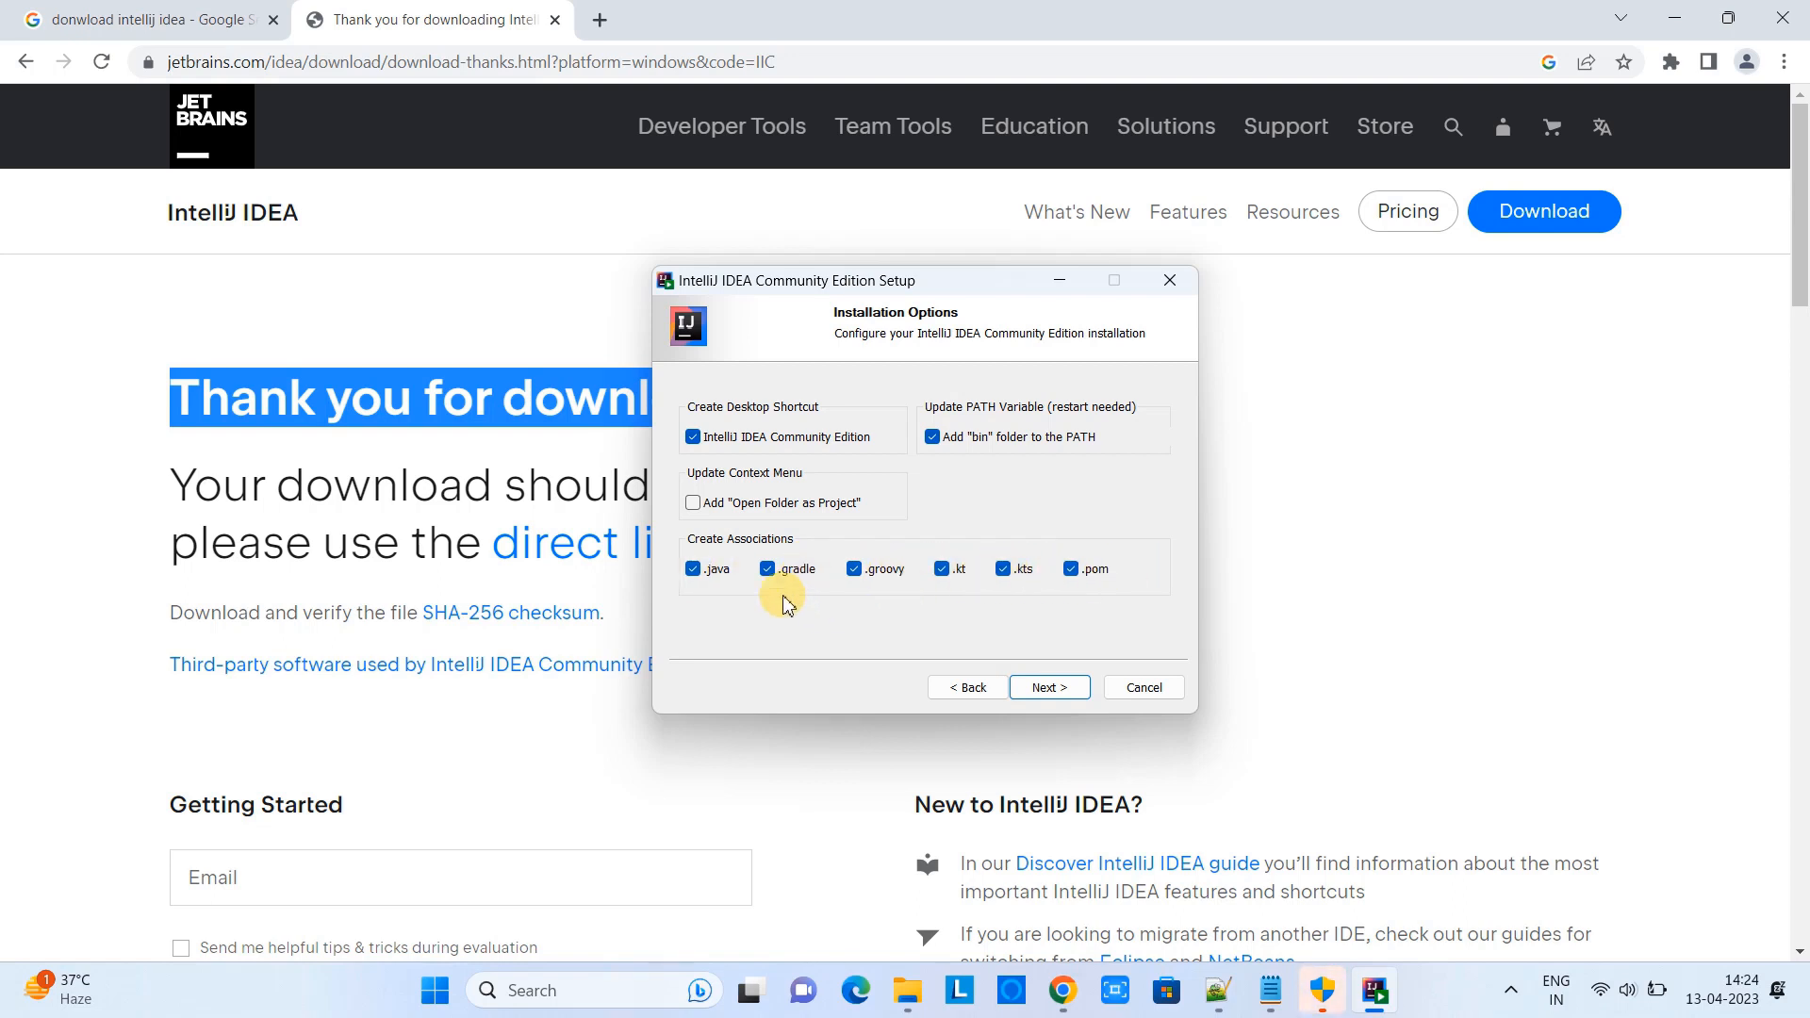
pyautogui.click(1051, 687)
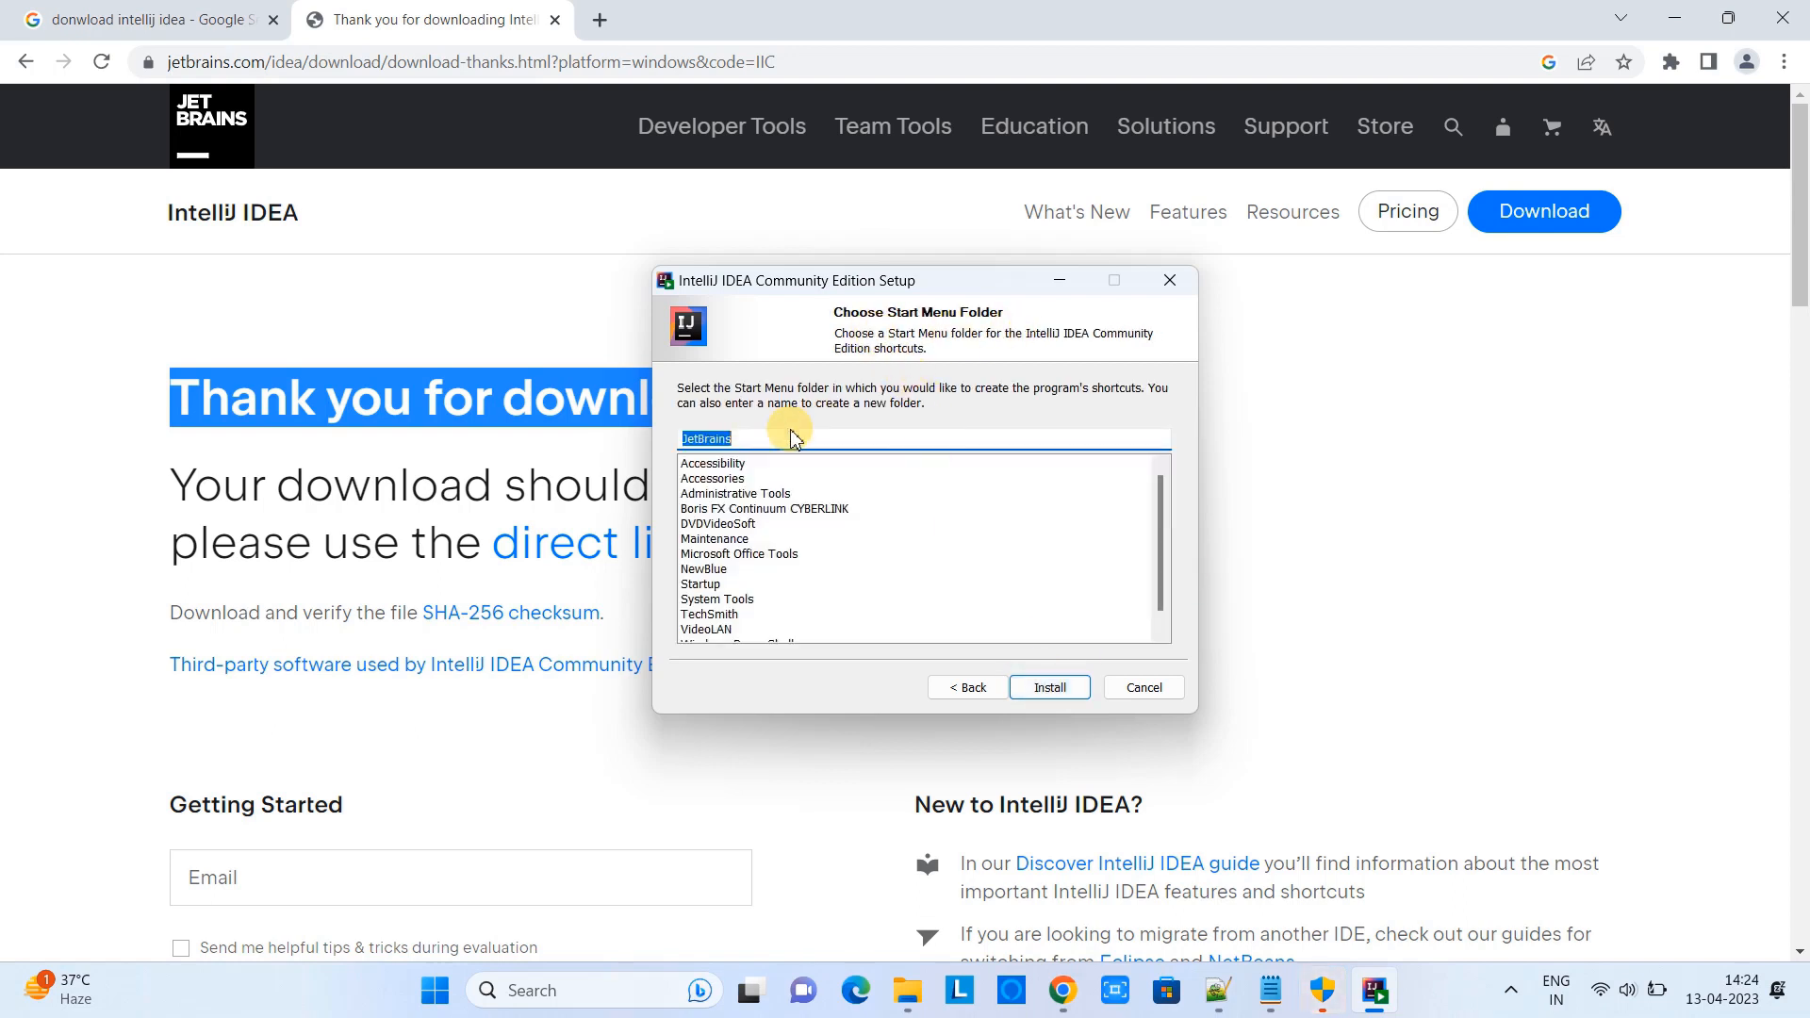
# Install IntelliJ IDEA Community Edition with JetBrains as the Start Menu folder, showing the extraction details.
pyautogui.moveTo(739, 440); pyautogui.dragTo(642, 438)
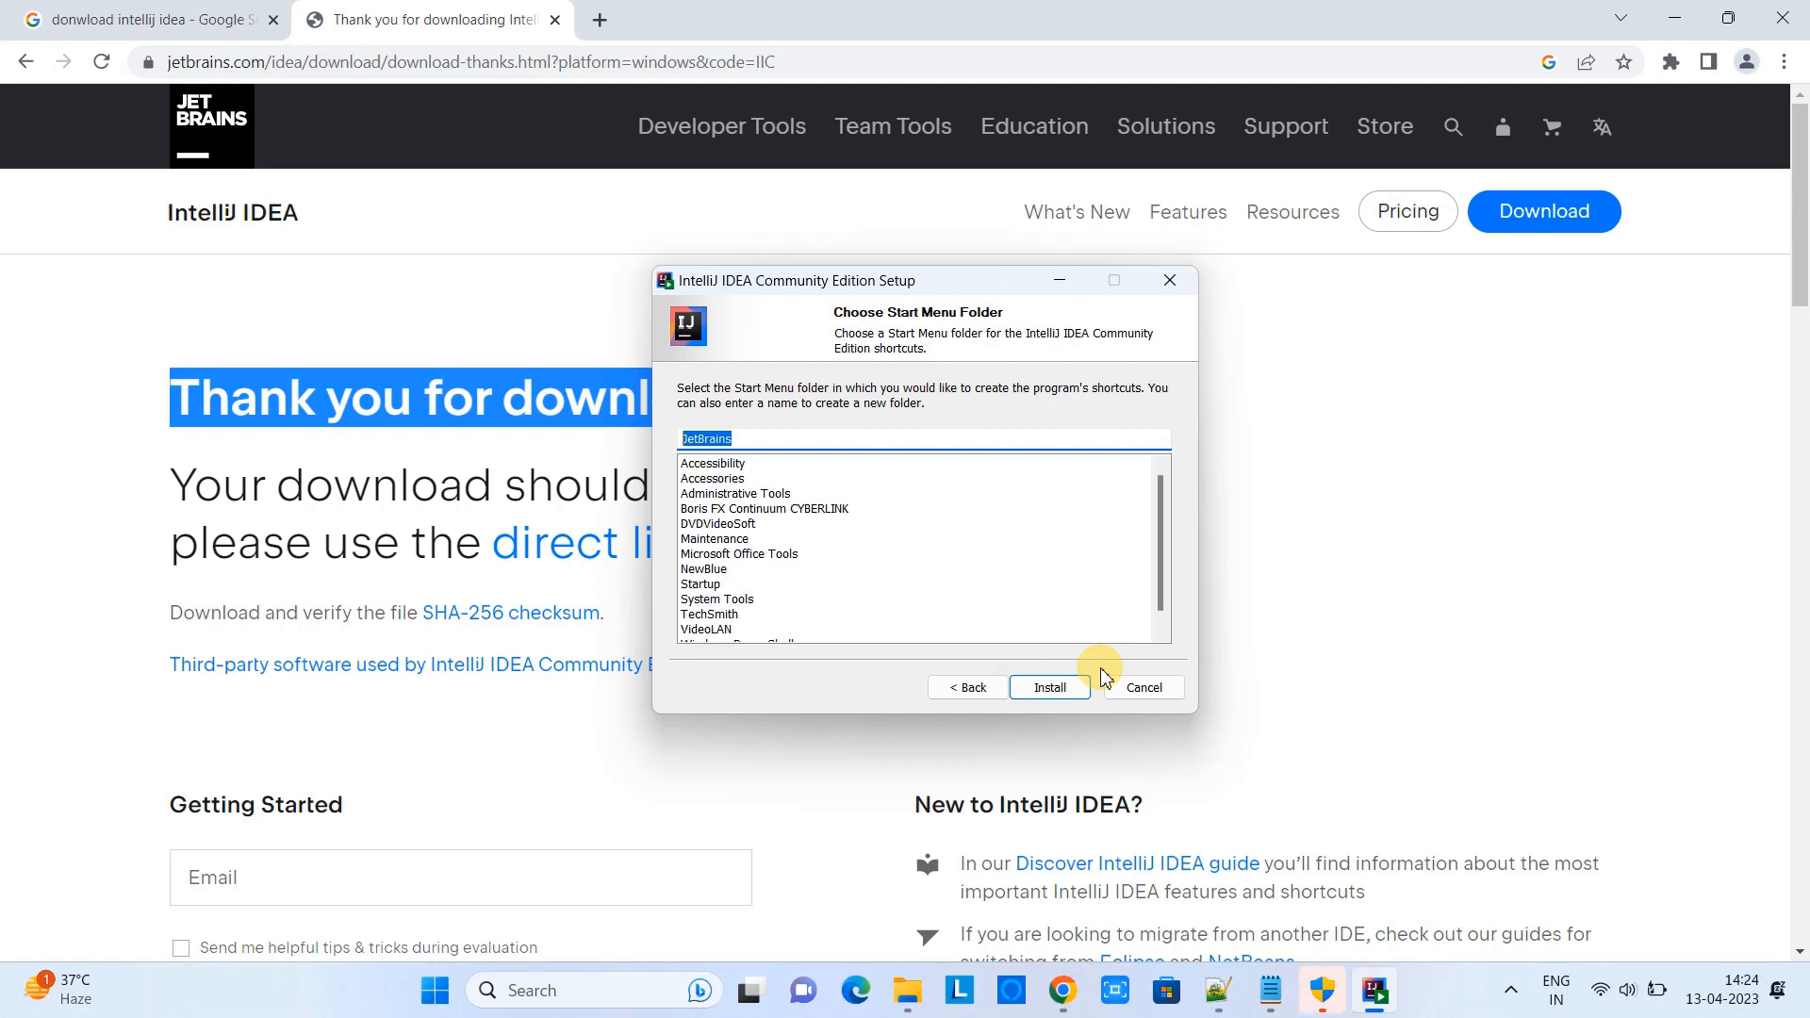
pyautogui.click(1044, 688)
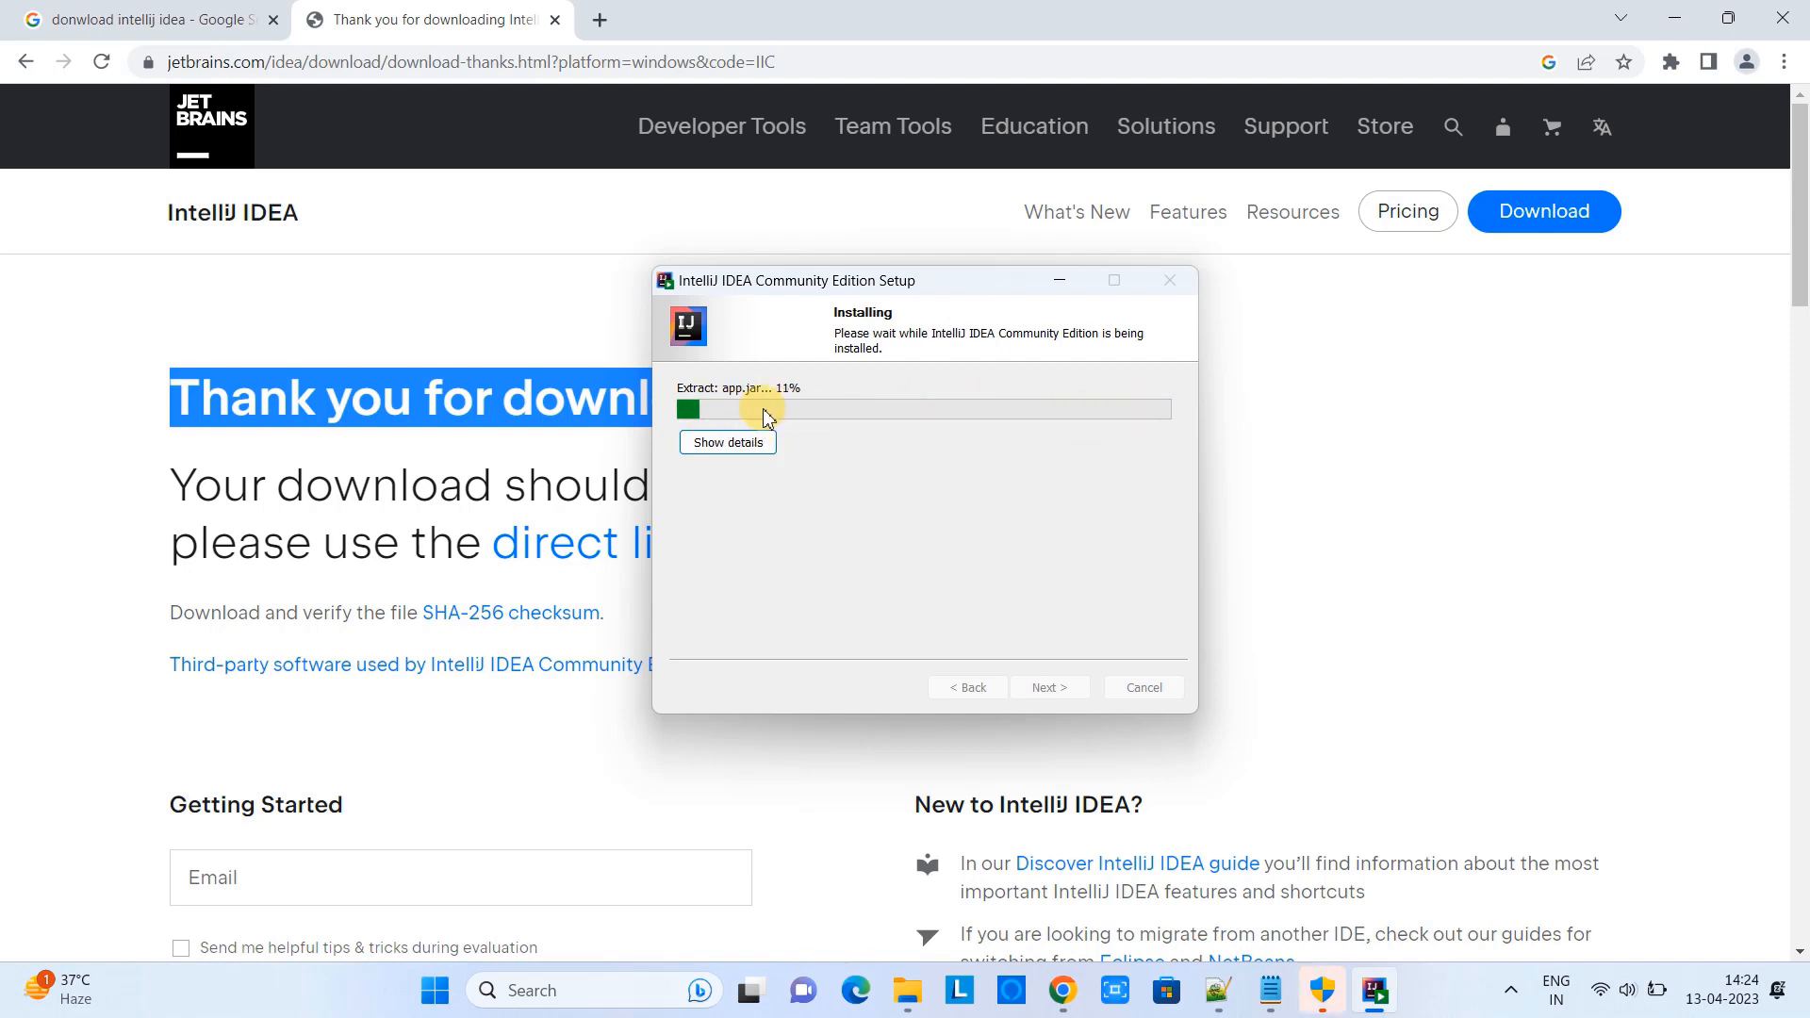
pyautogui.click(745, 442)
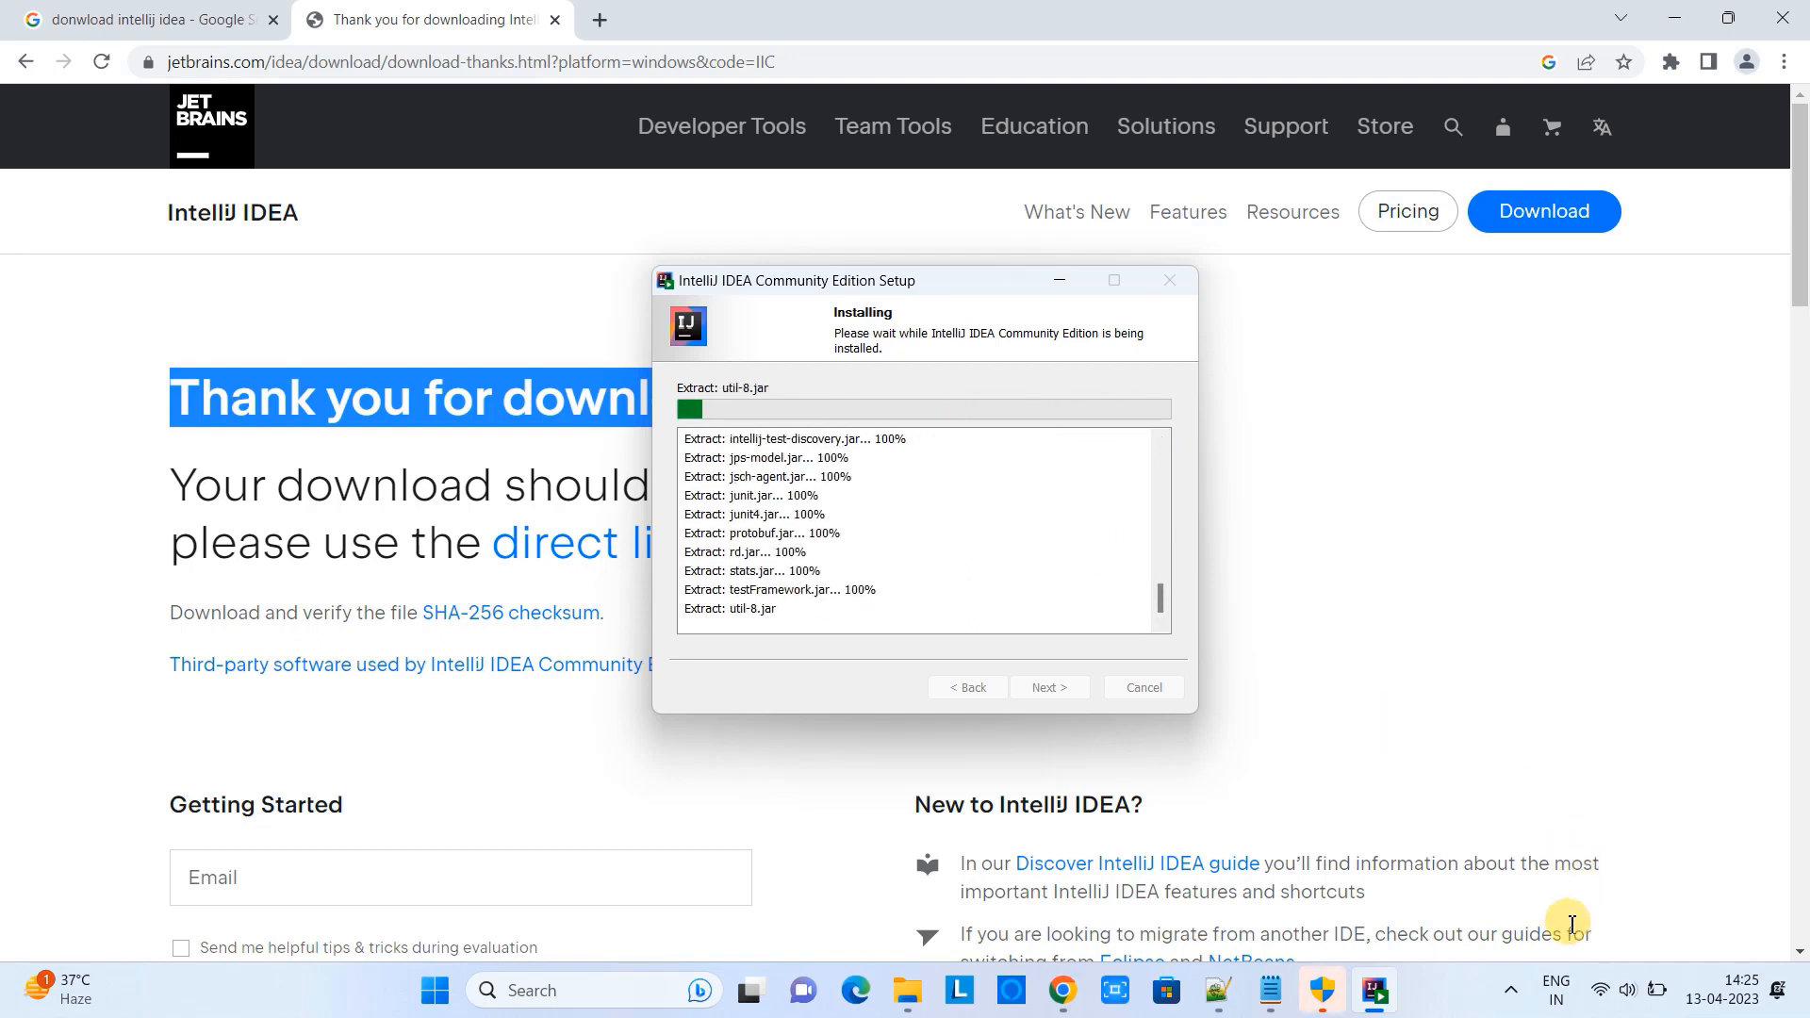
pyautogui.click(1510, 990)
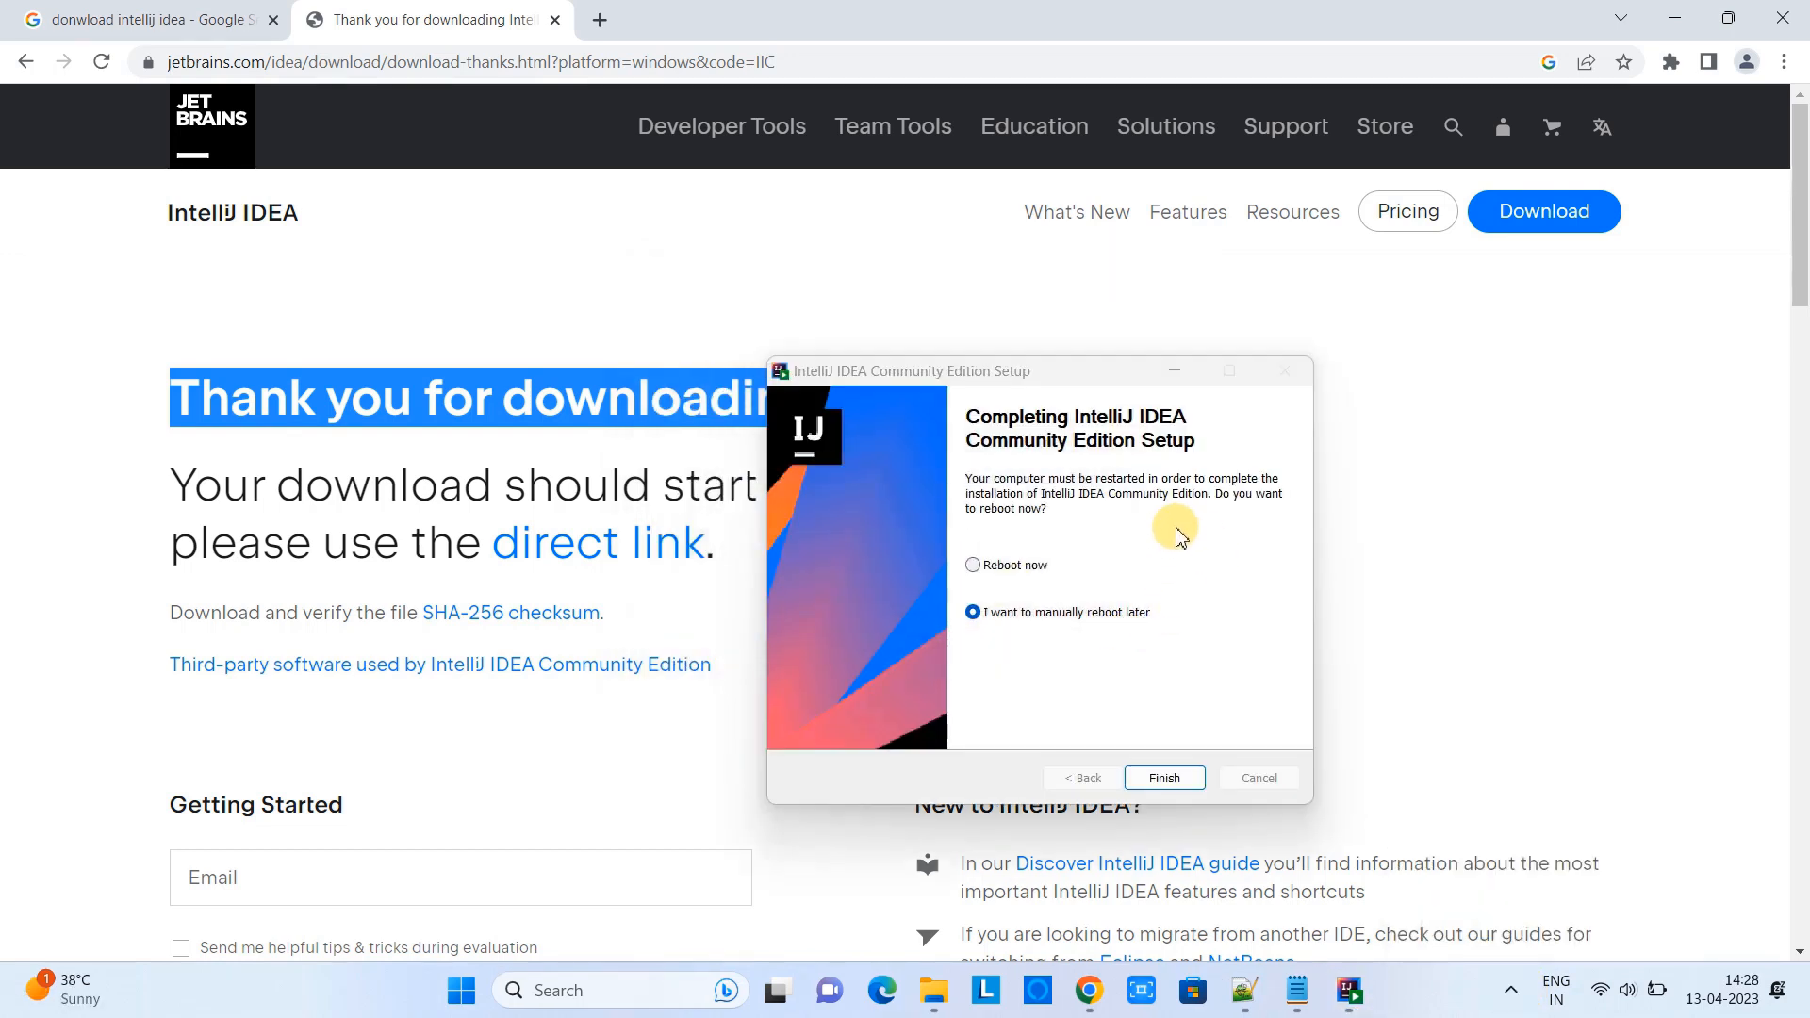
# Finish the setup with the option to manually reboot later.
pyautogui.moveTo(1013, 371); pyautogui.dragTo(972, 339)
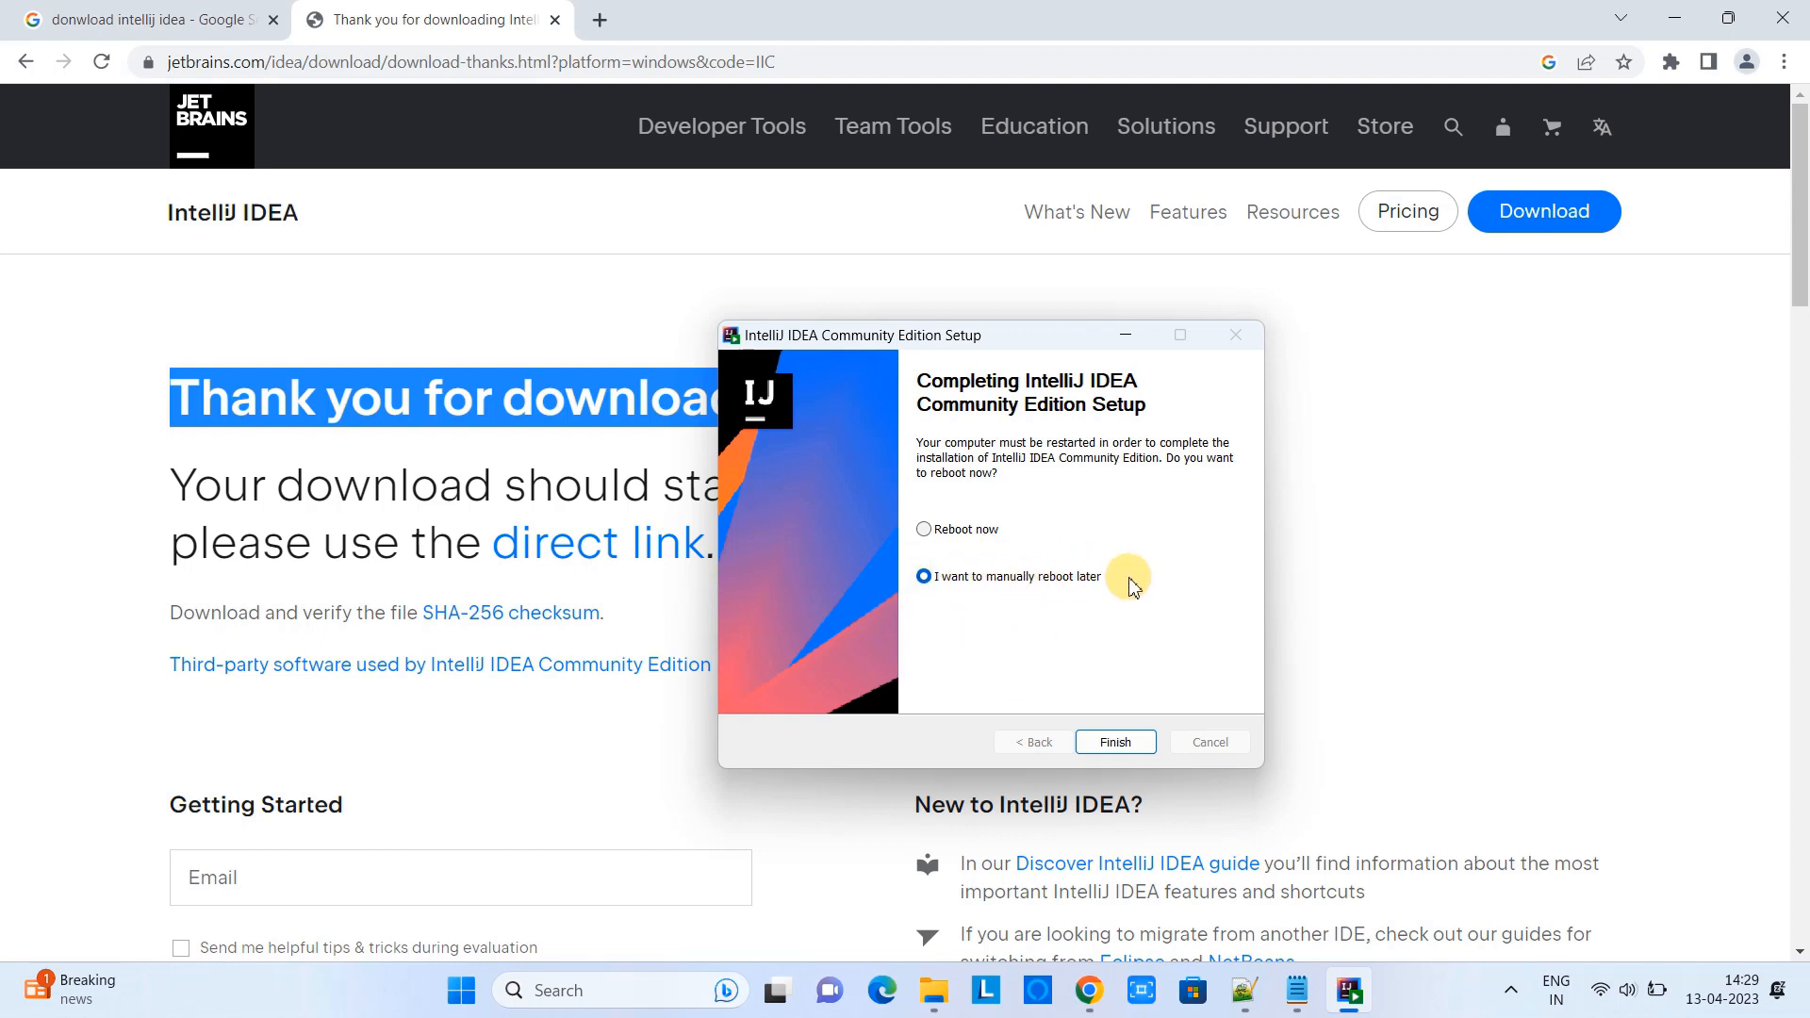
pyautogui.click(914, 528)
pyautogui.click(922, 577)
pyautogui.click(1136, 752)
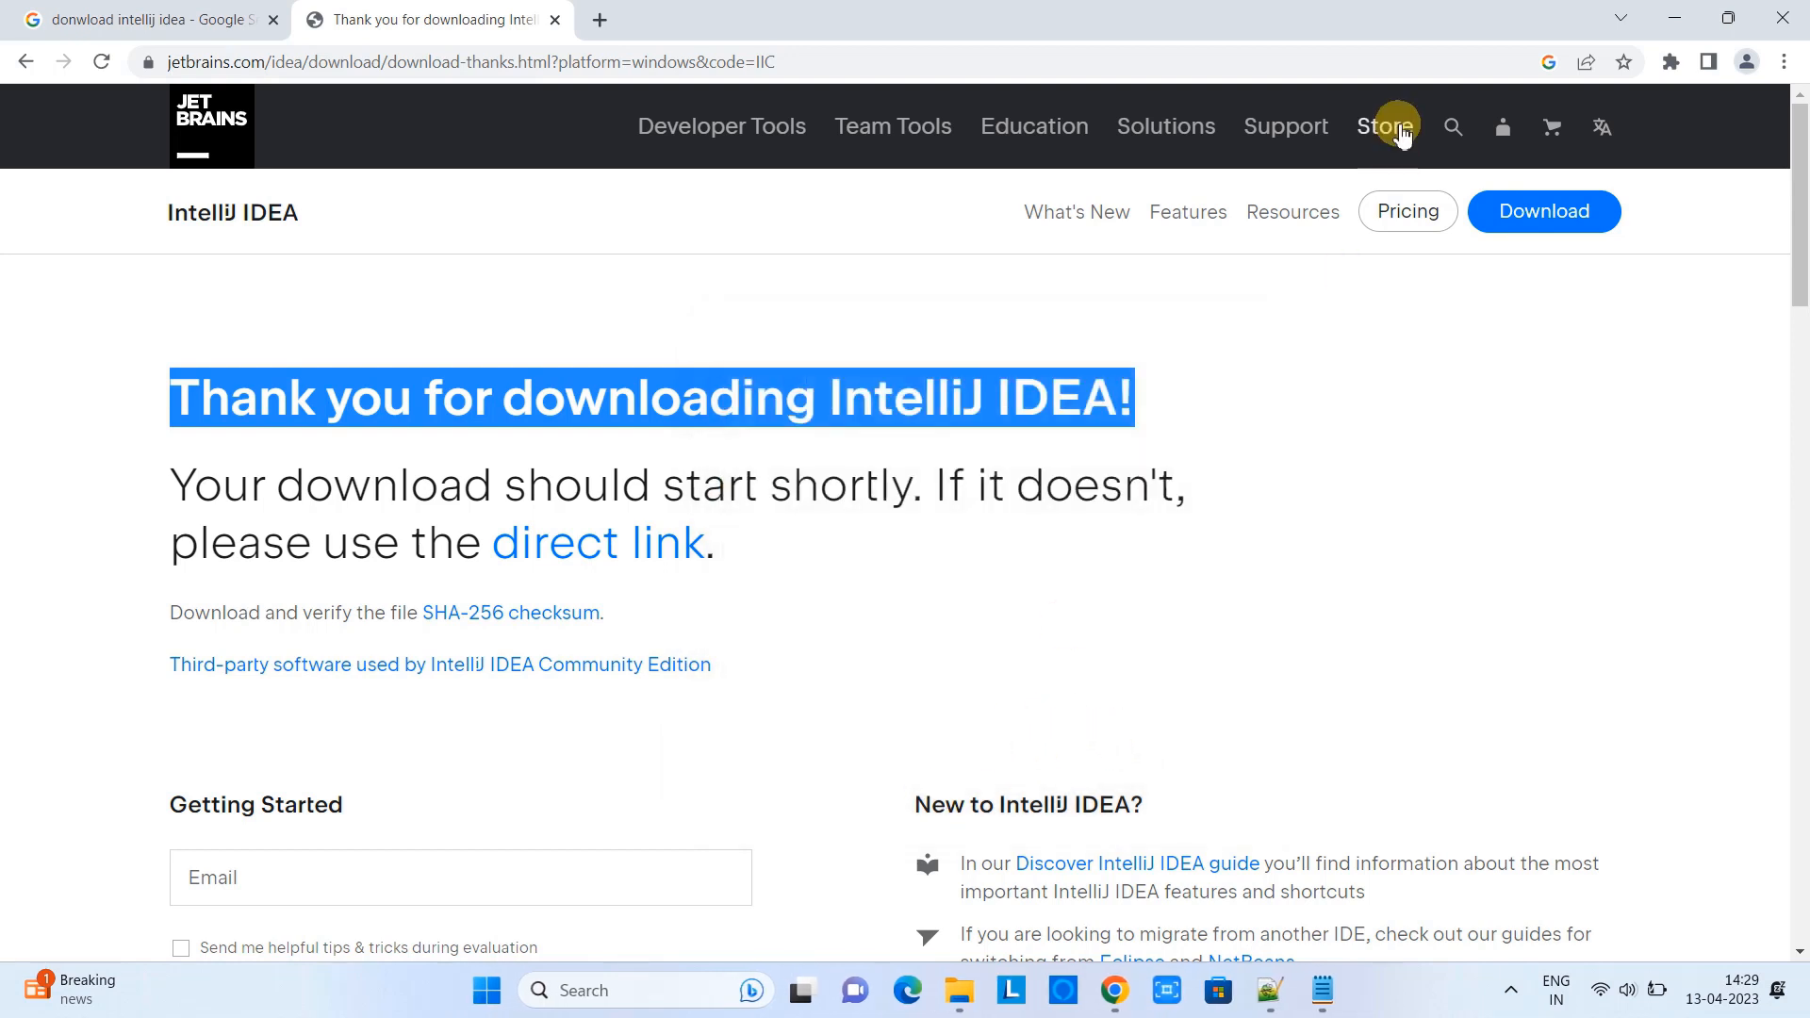
# Clear the open windows from the desktop and launch IntelliJ IDEA Community Edition from its desktop shortcut.
pyautogui.click(1728, 17)
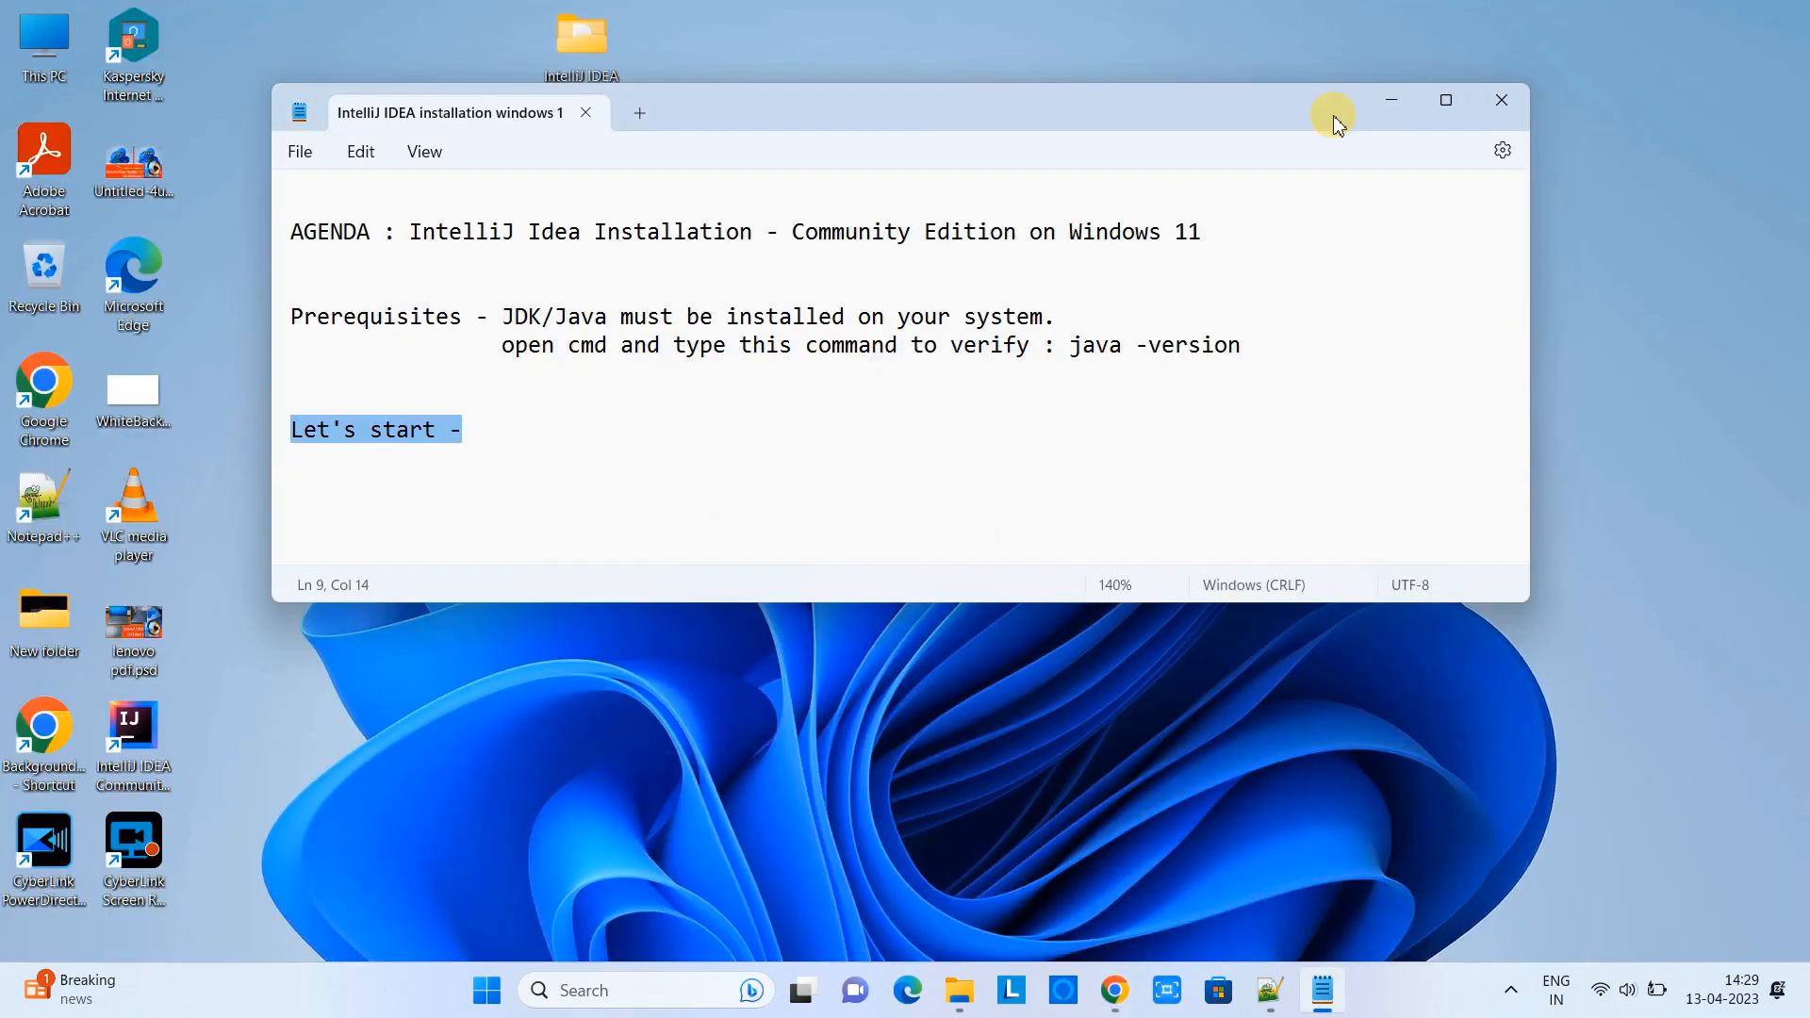
pyautogui.click(1384, 93)
pyautogui.click(101, 734)
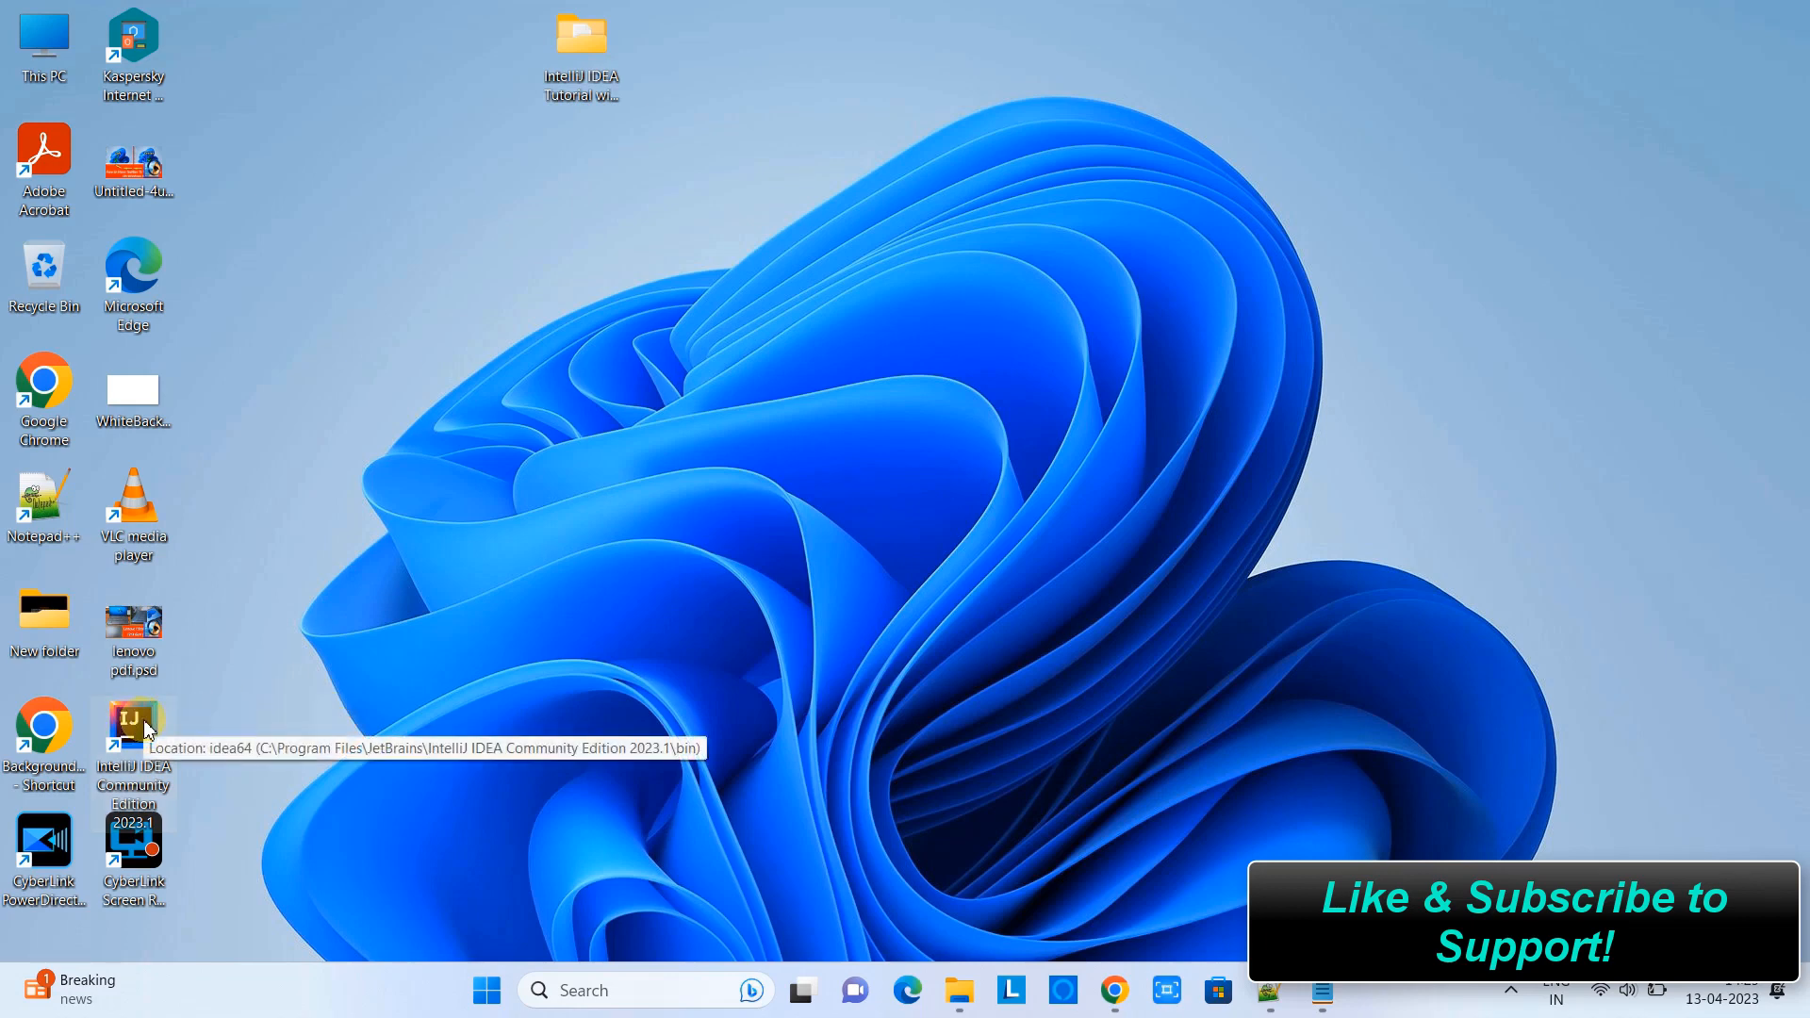
pyautogui.doubleClick(143, 721)
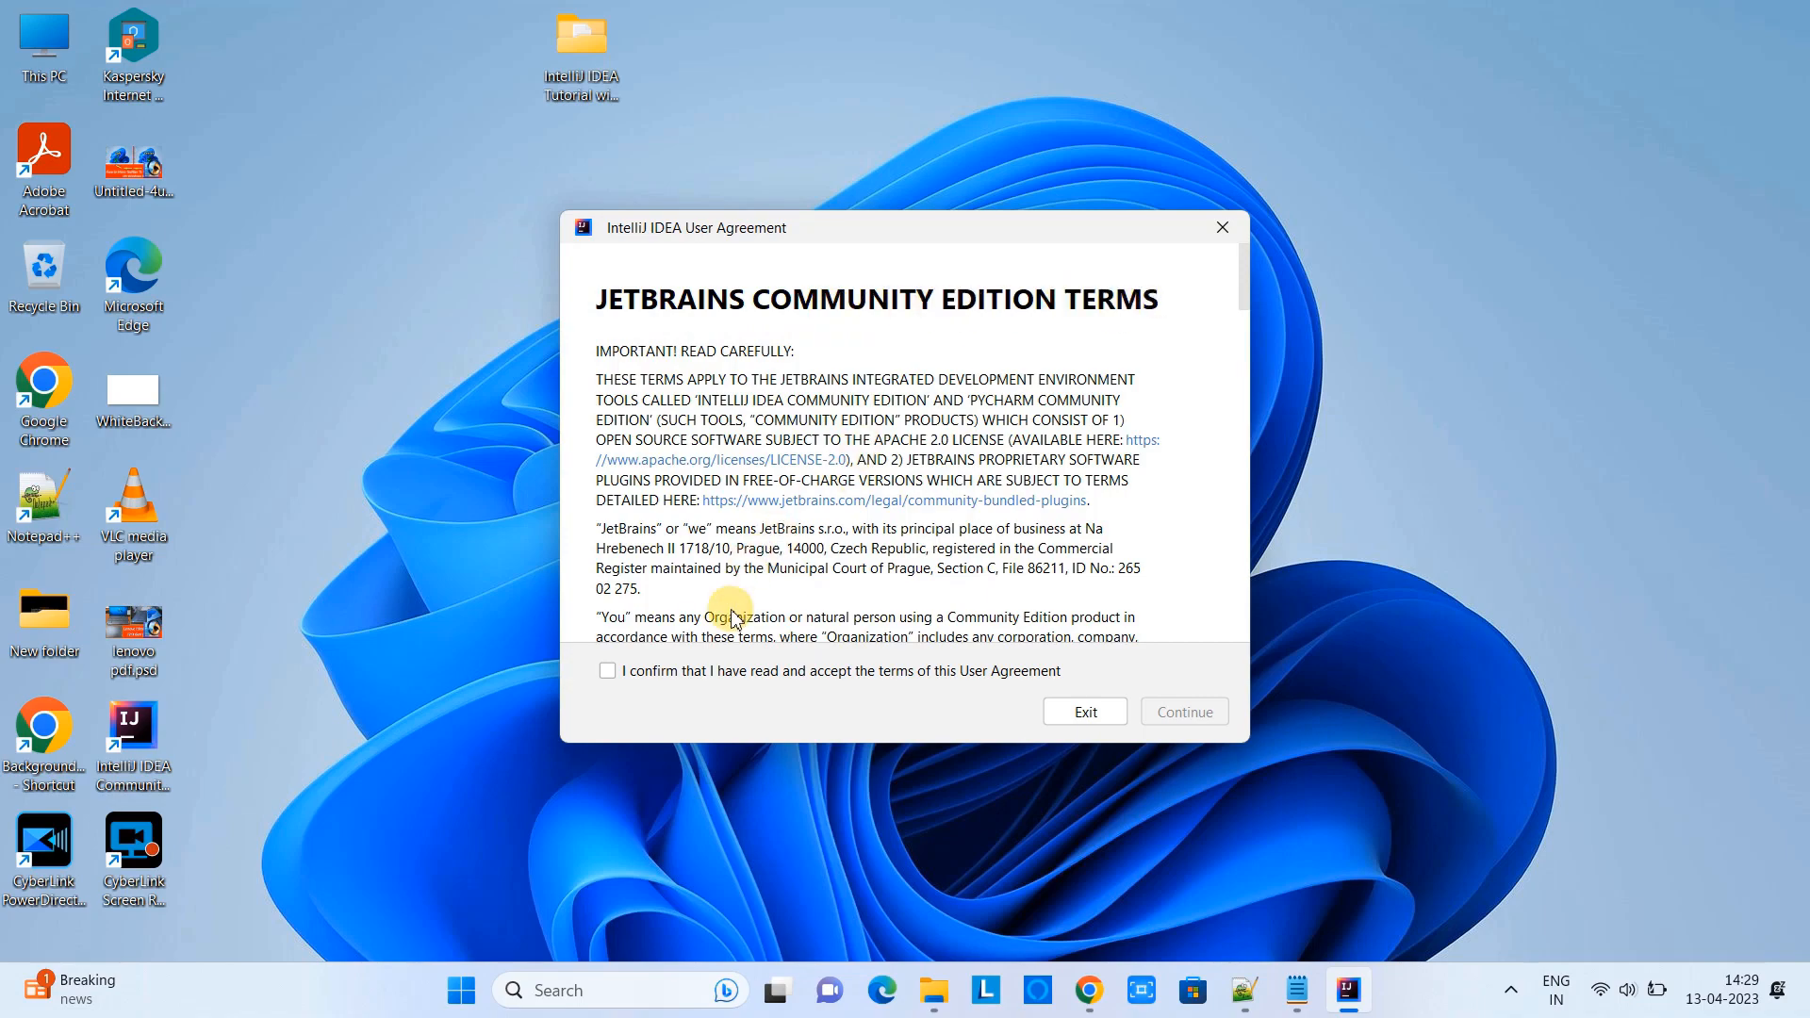
# Accept the JetBrains Community Edition user agreement after going through its terms, and decline to send anonymous usage statistics.
pyautogui.moveTo(1241, 282); pyautogui.dragTo(1239, 608)
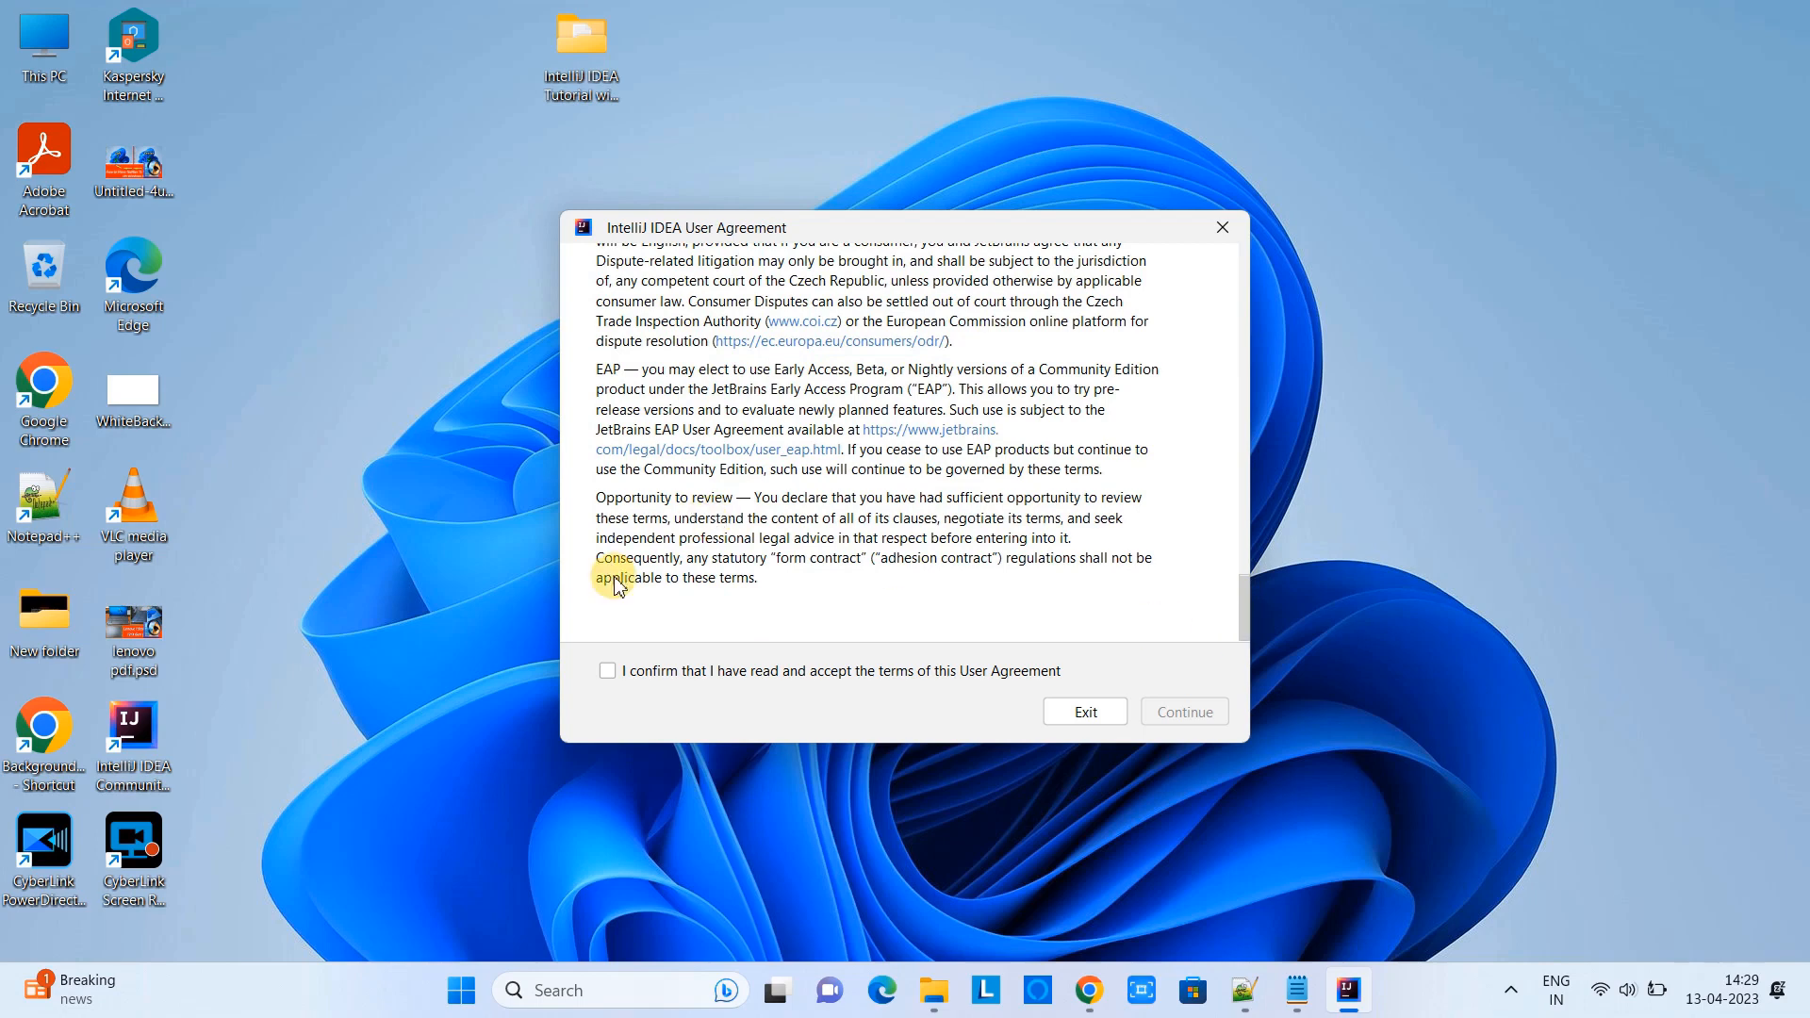
pyautogui.click(604, 672)
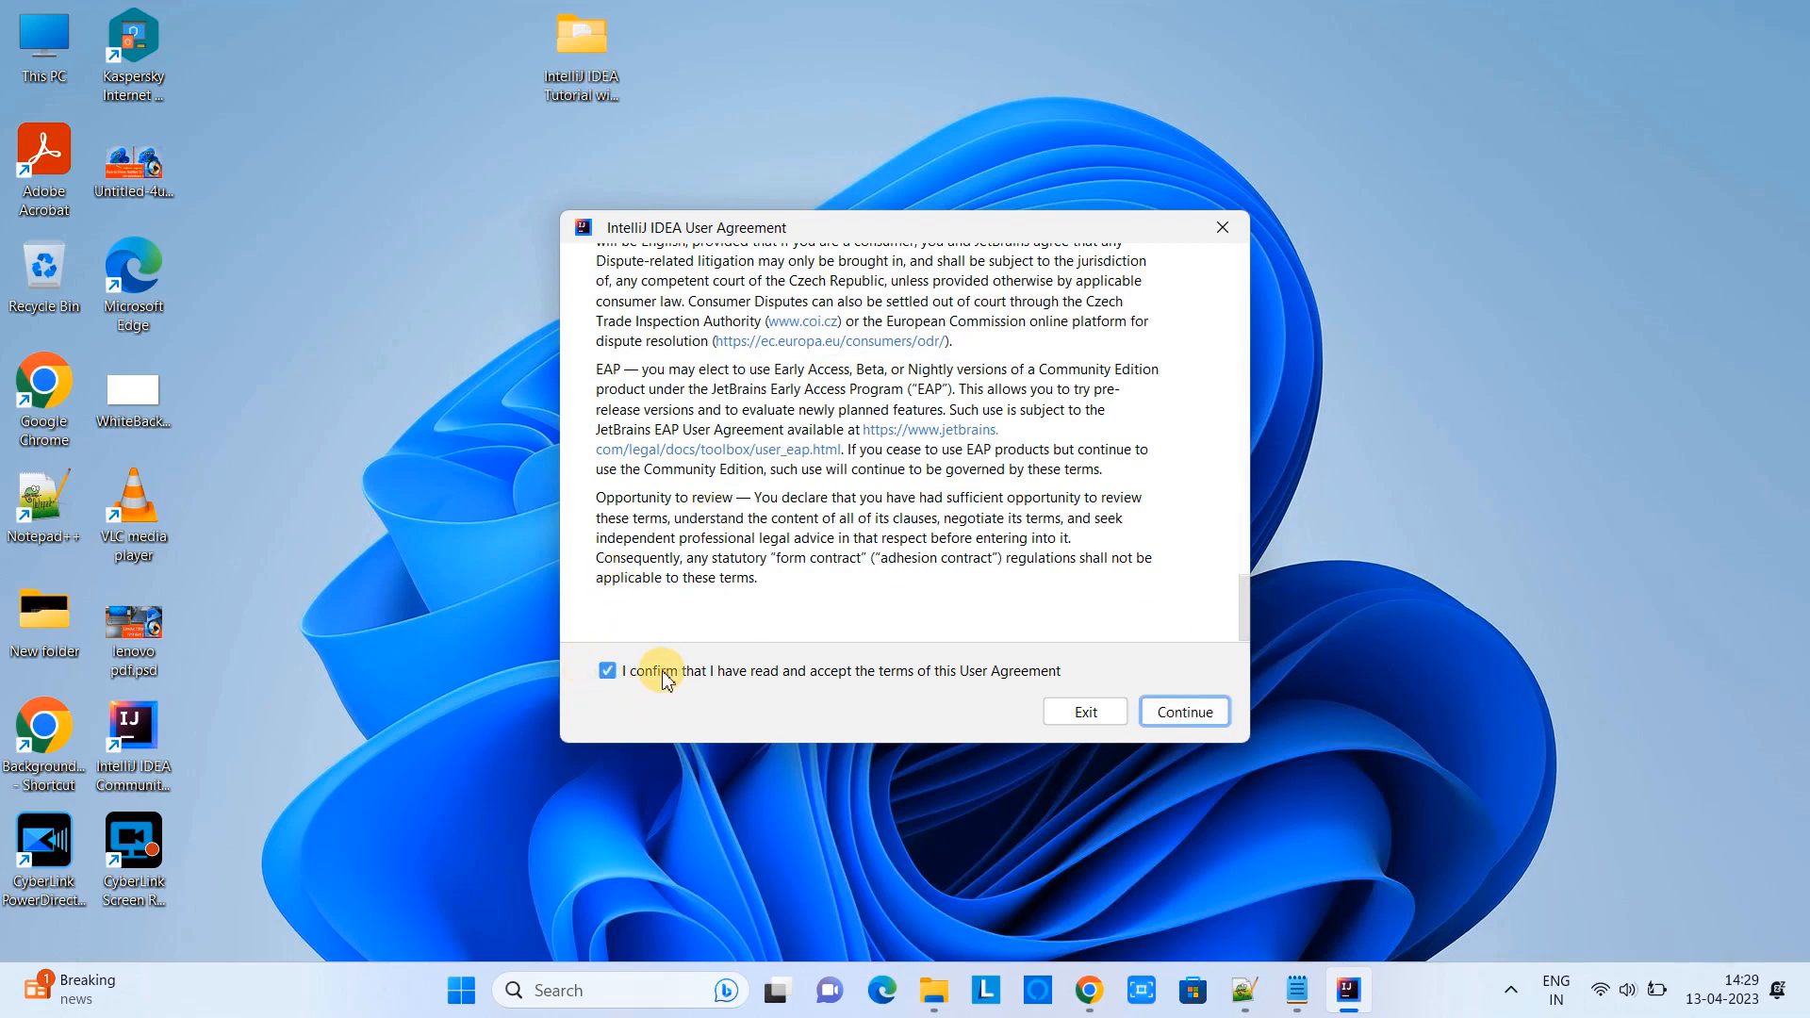
pyautogui.click(1183, 714)
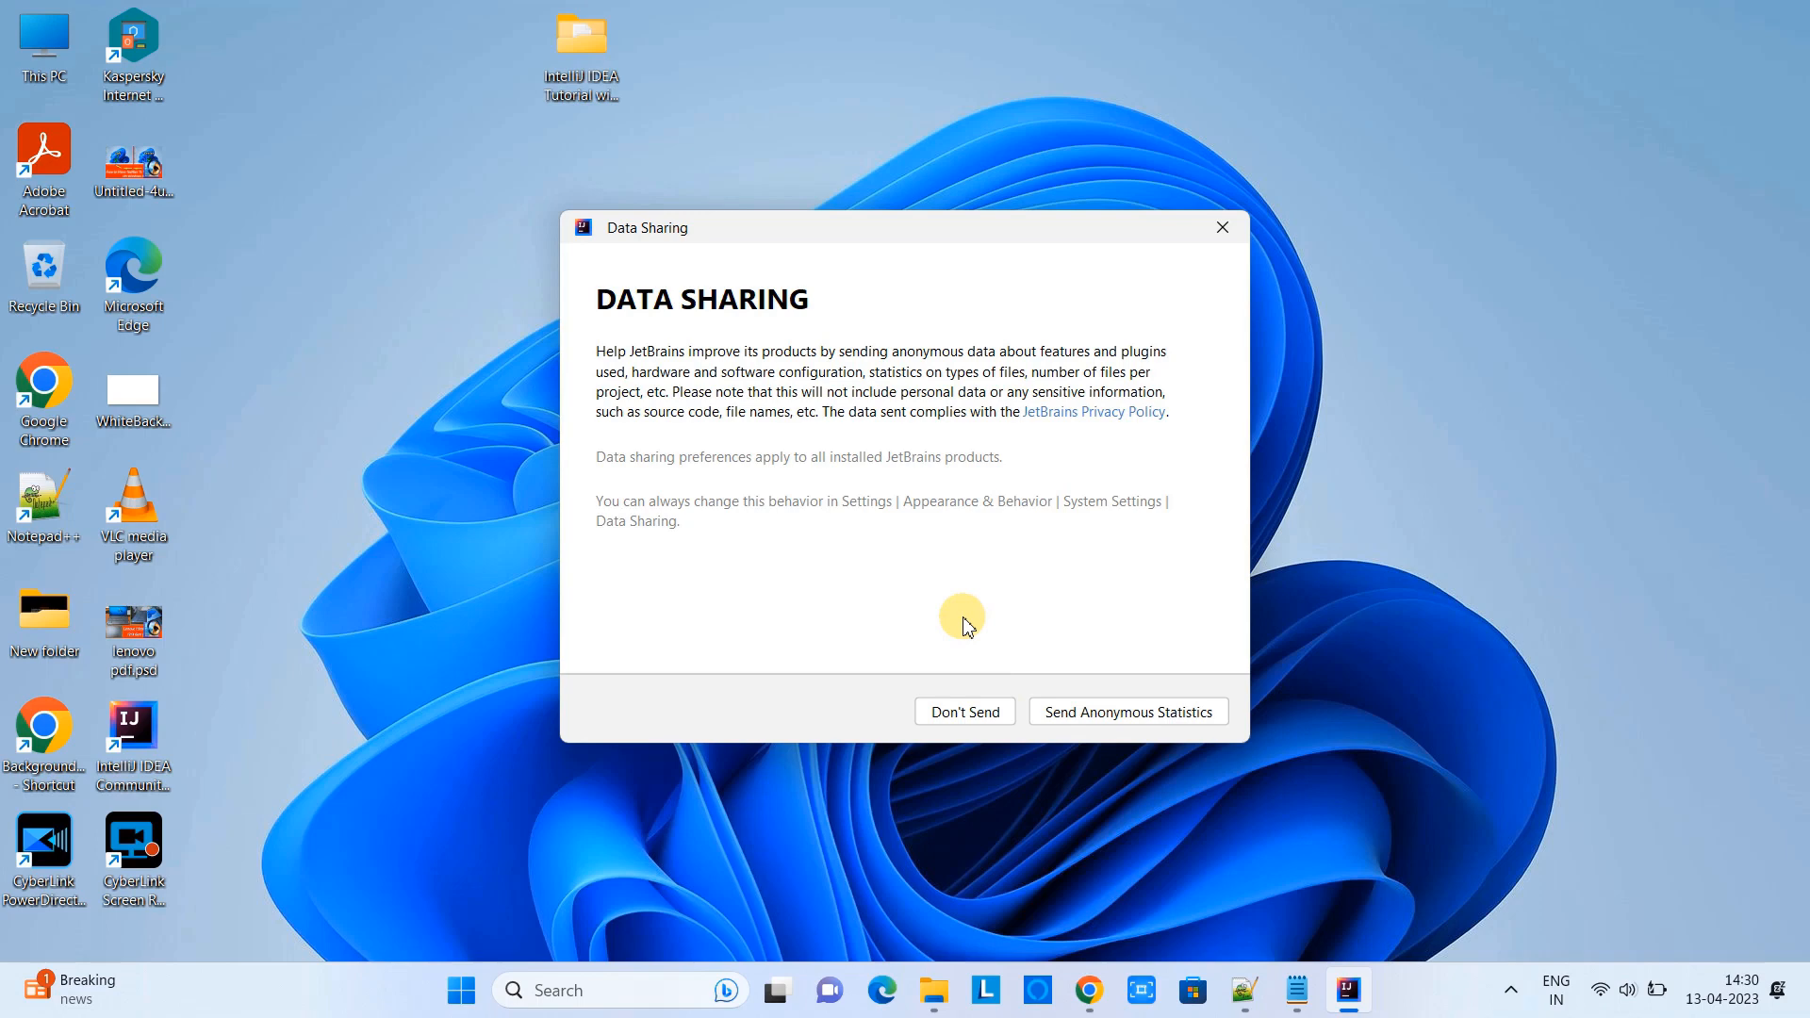
pyautogui.click(969, 712)
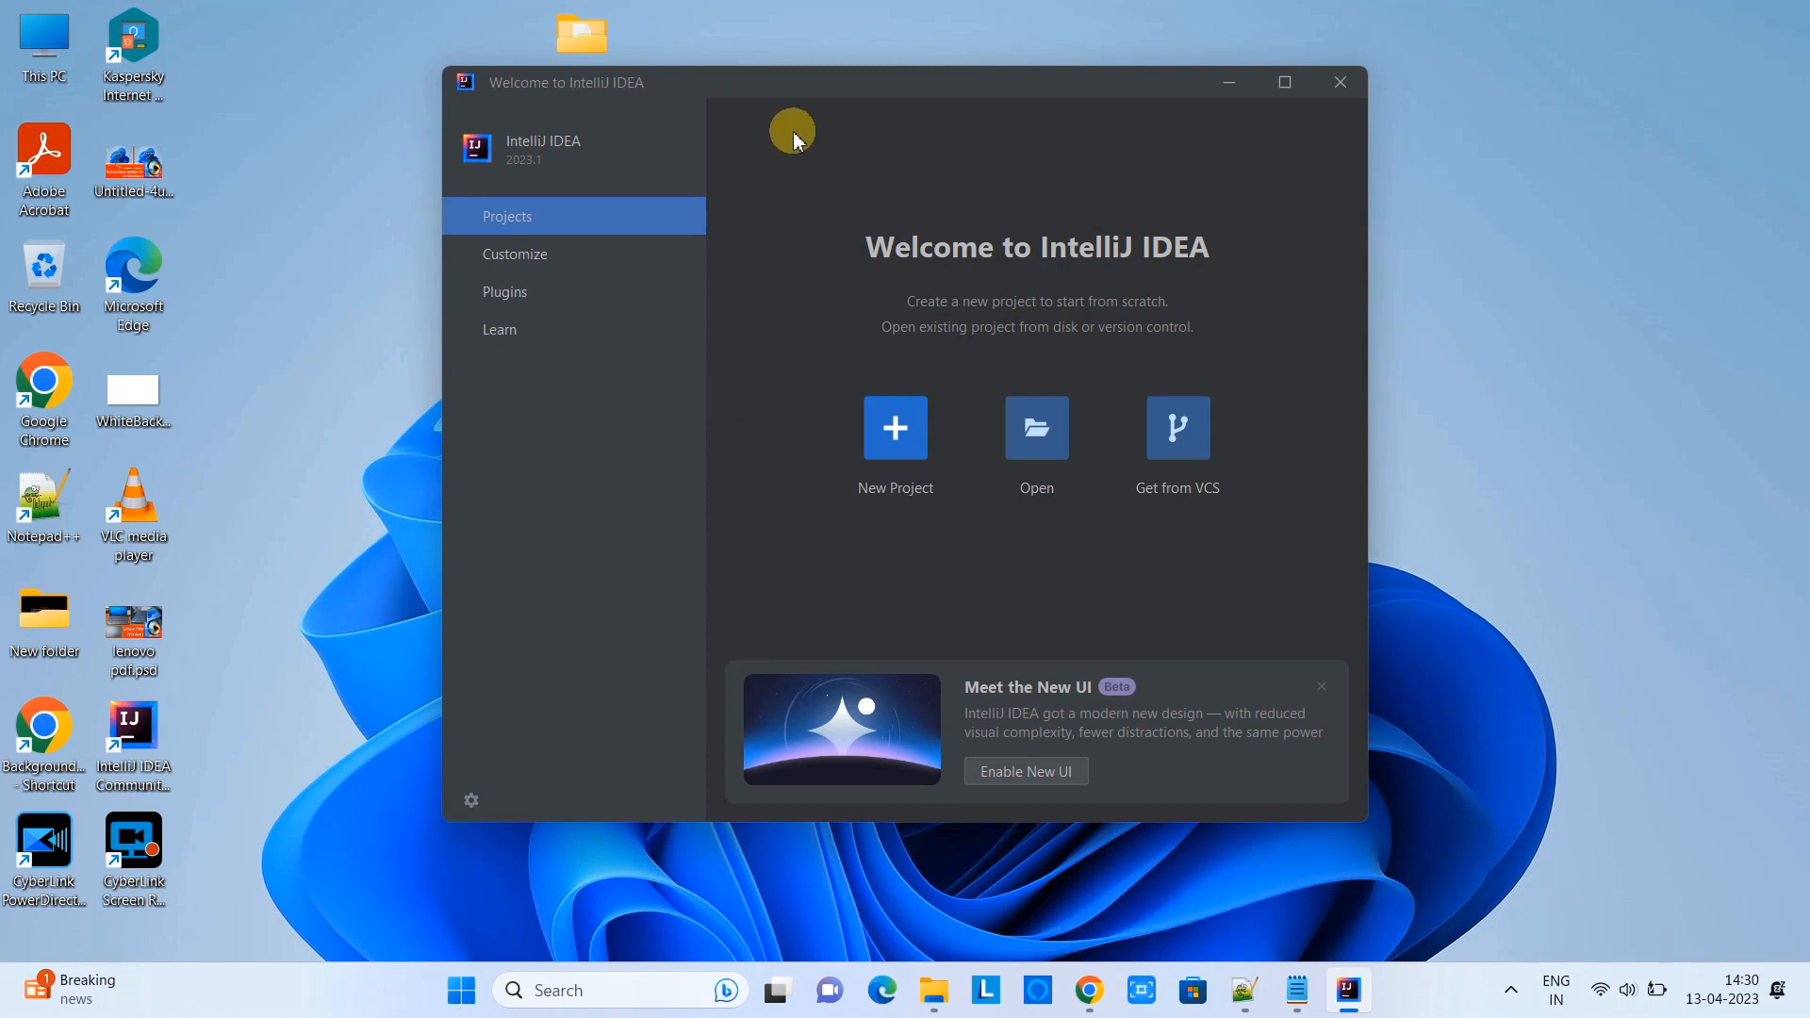
# Start a new project and check which JDK choices are offered, keeping Oracle OpenJDK 17.
pyautogui.moveTo(829, 92)
pyautogui.mouseDown()
pyautogui.moveTo(858, 115)
pyautogui.moveTo(801, 113)
pyautogui.mouseUp()
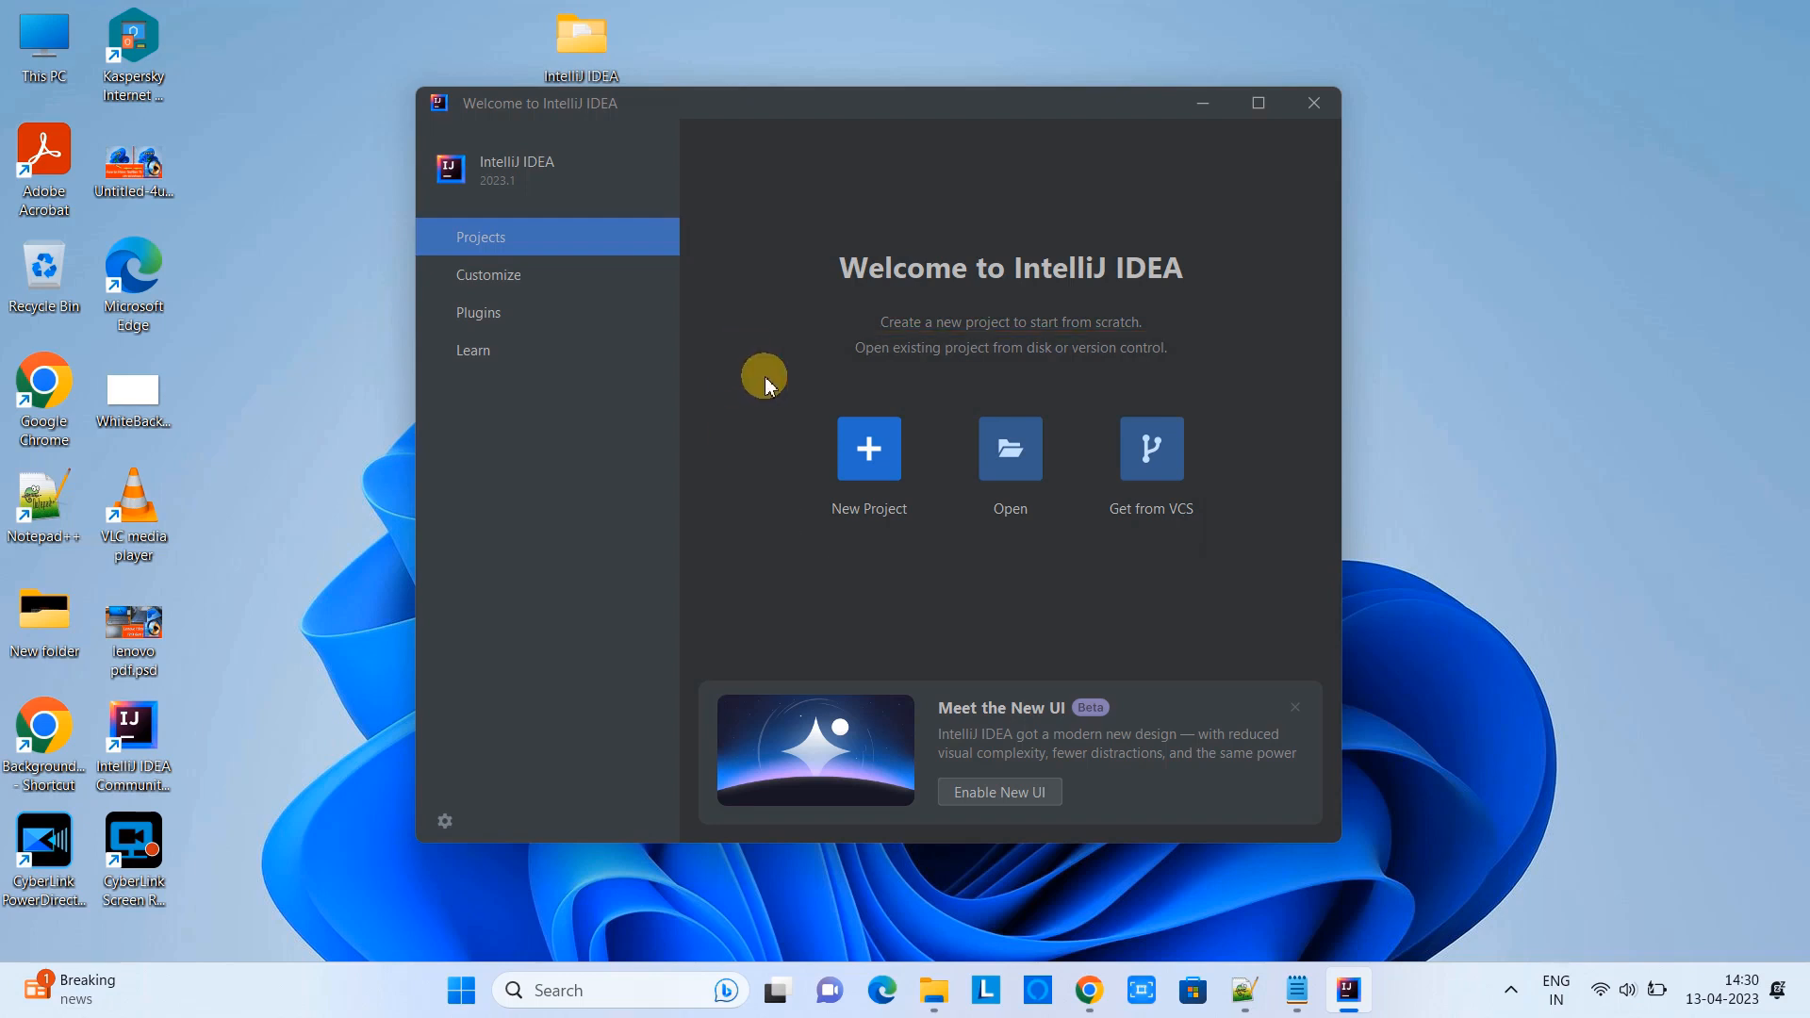
pyautogui.click(885, 461)
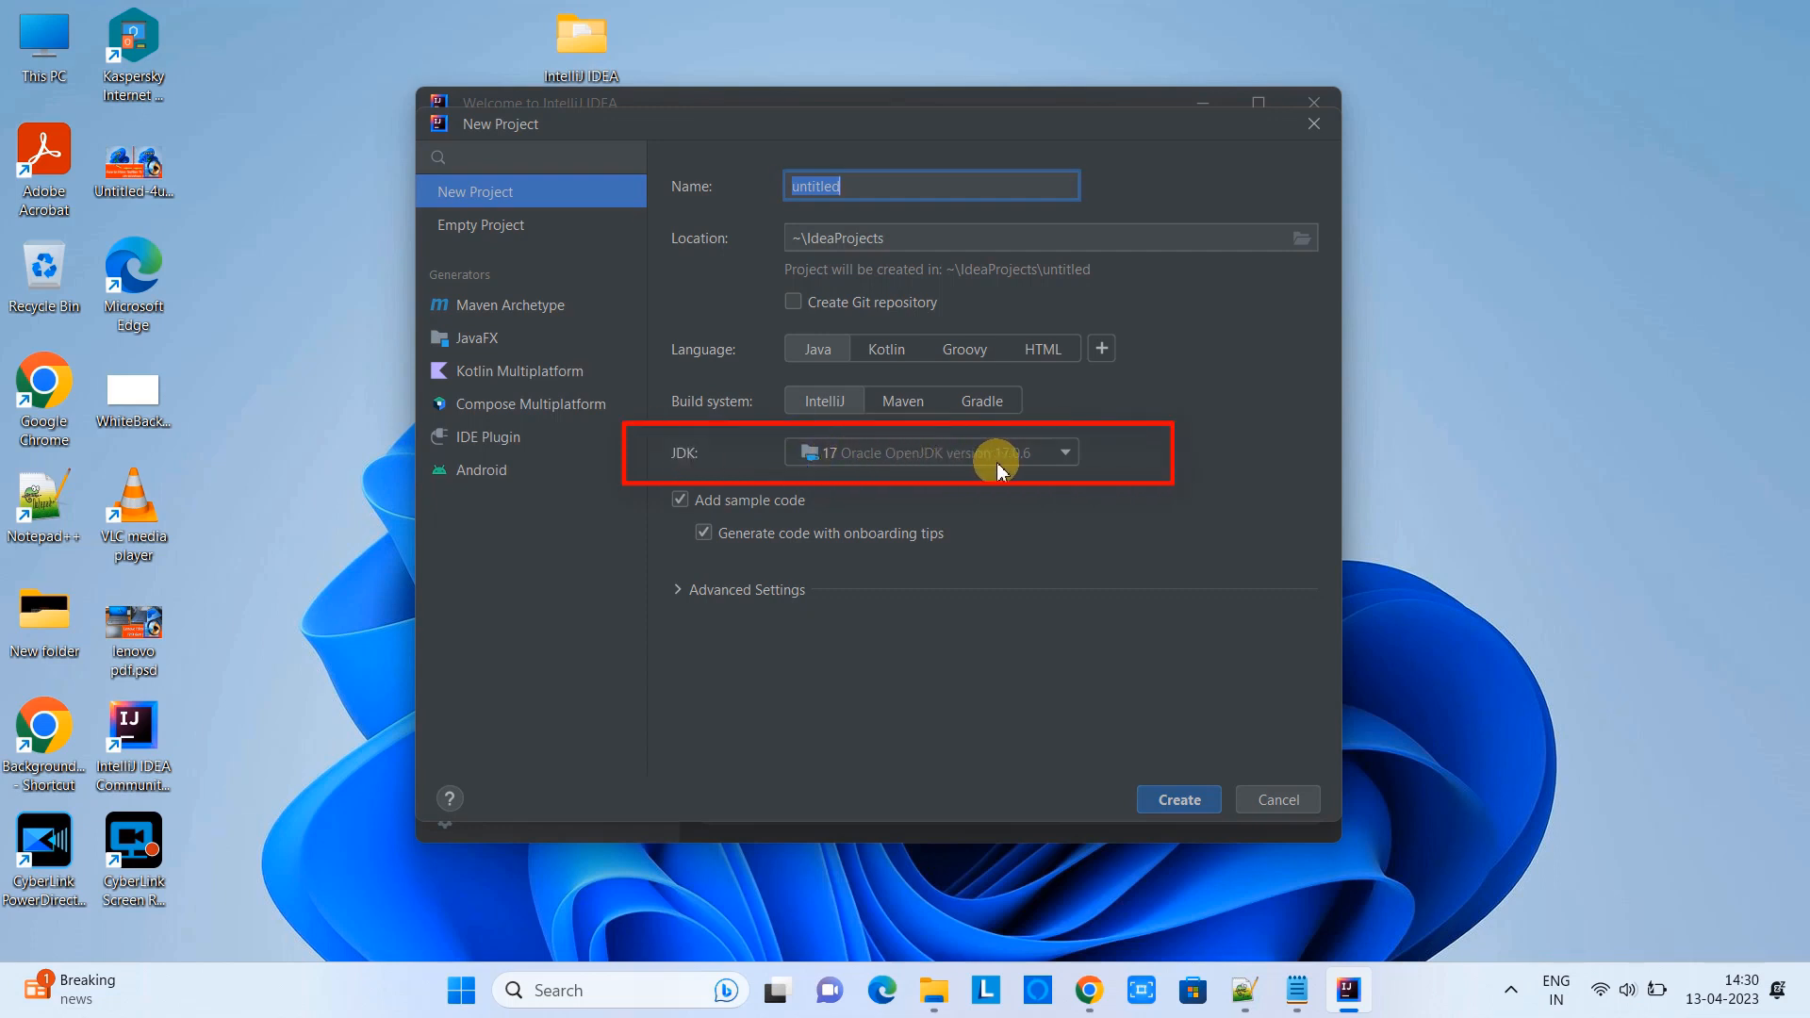
pyautogui.click(1063, 456)
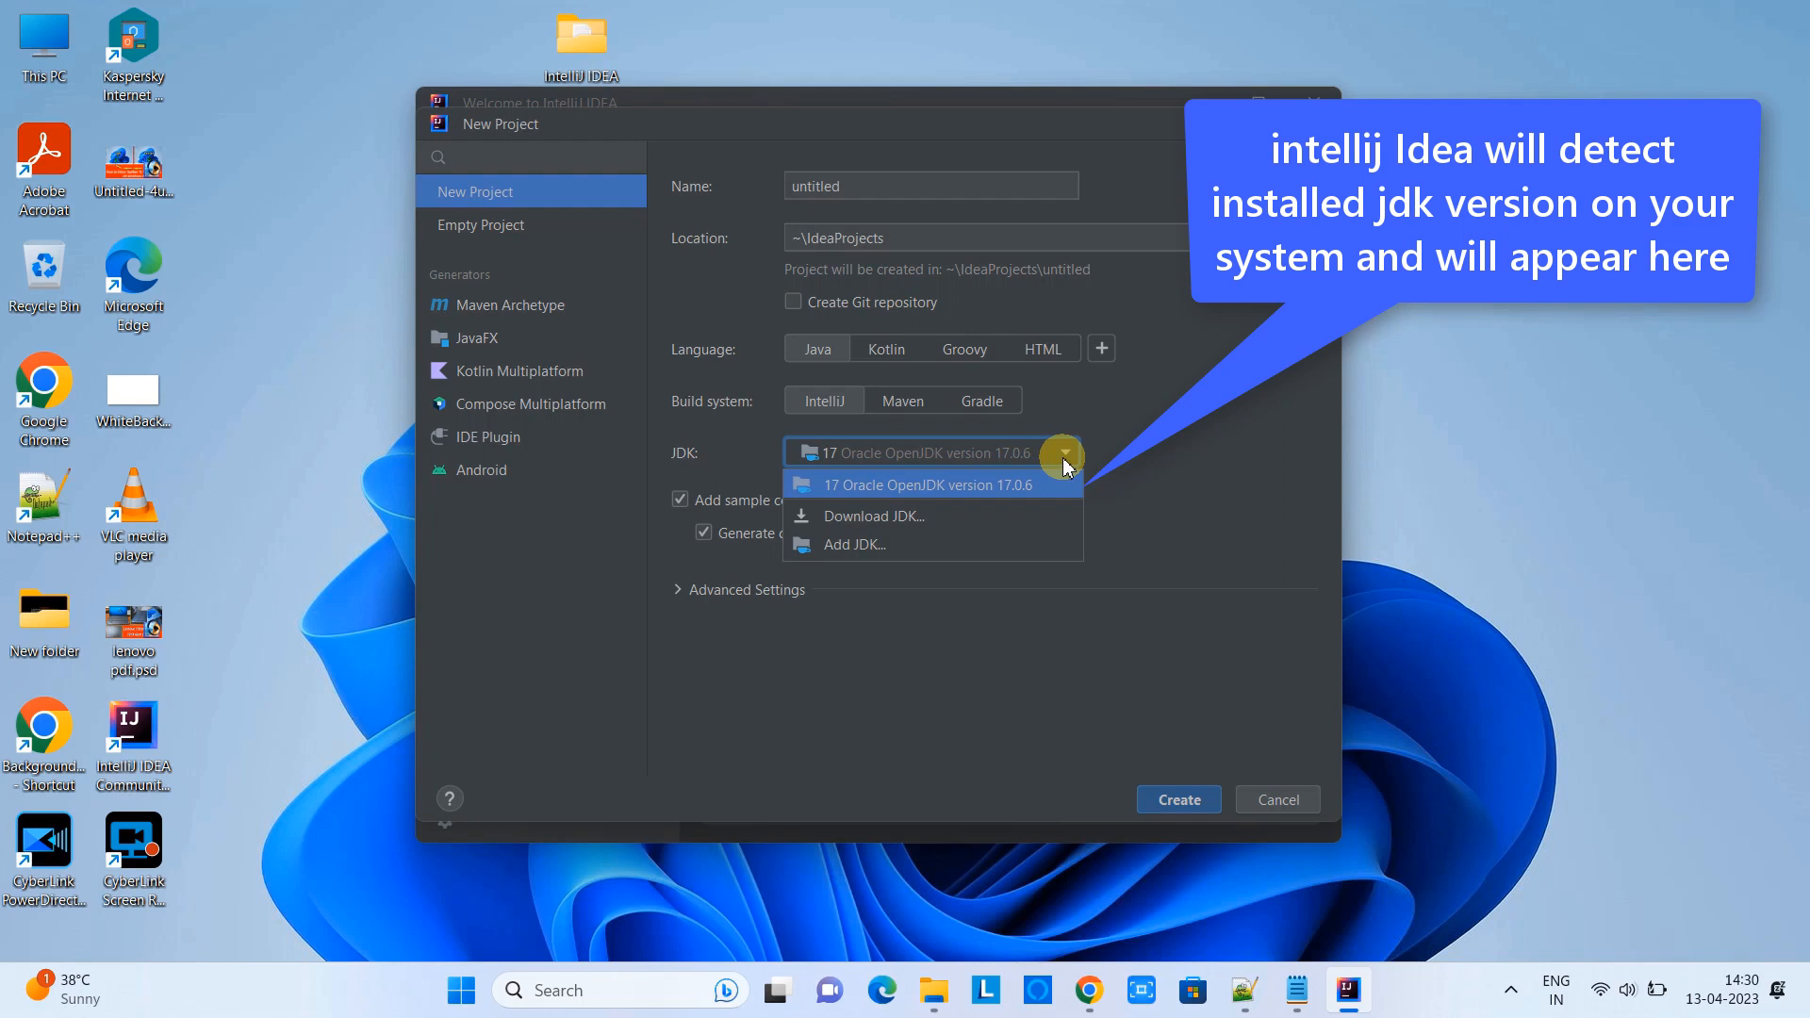
pyautogui.click(1064, 459)
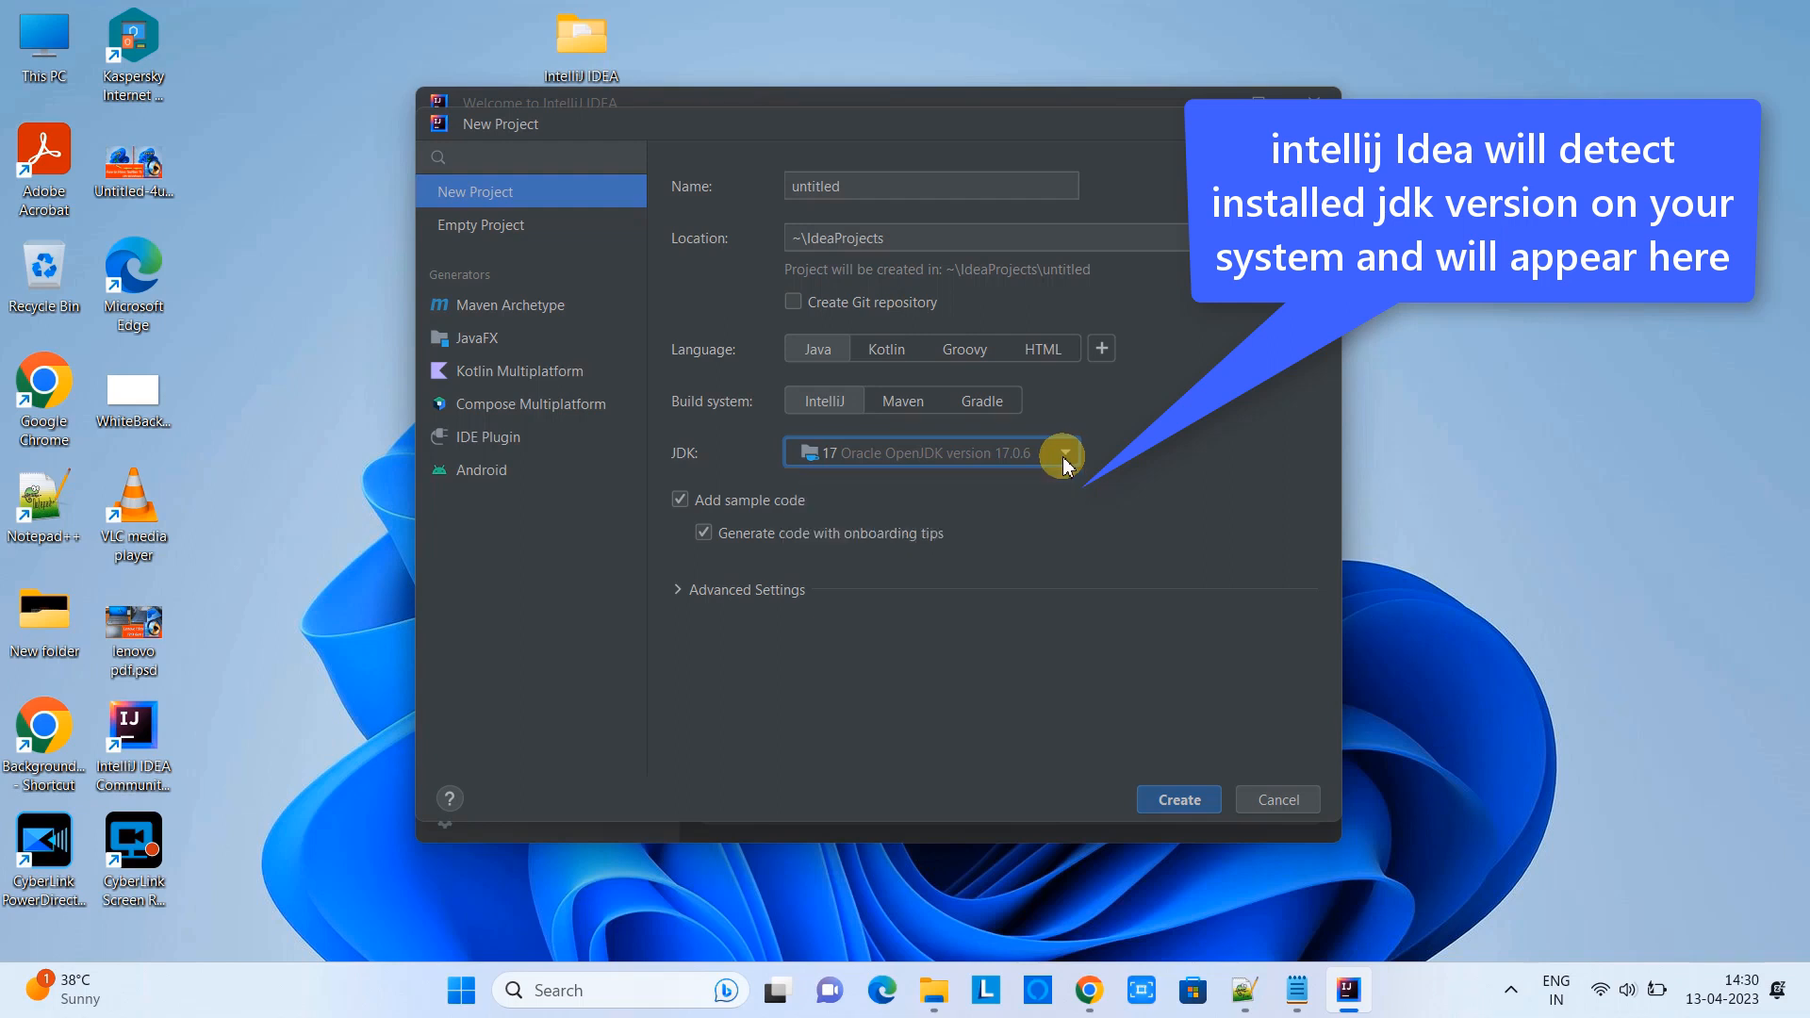
# Name the new project firstJavaProject.
pyautogui.click(869, 183)
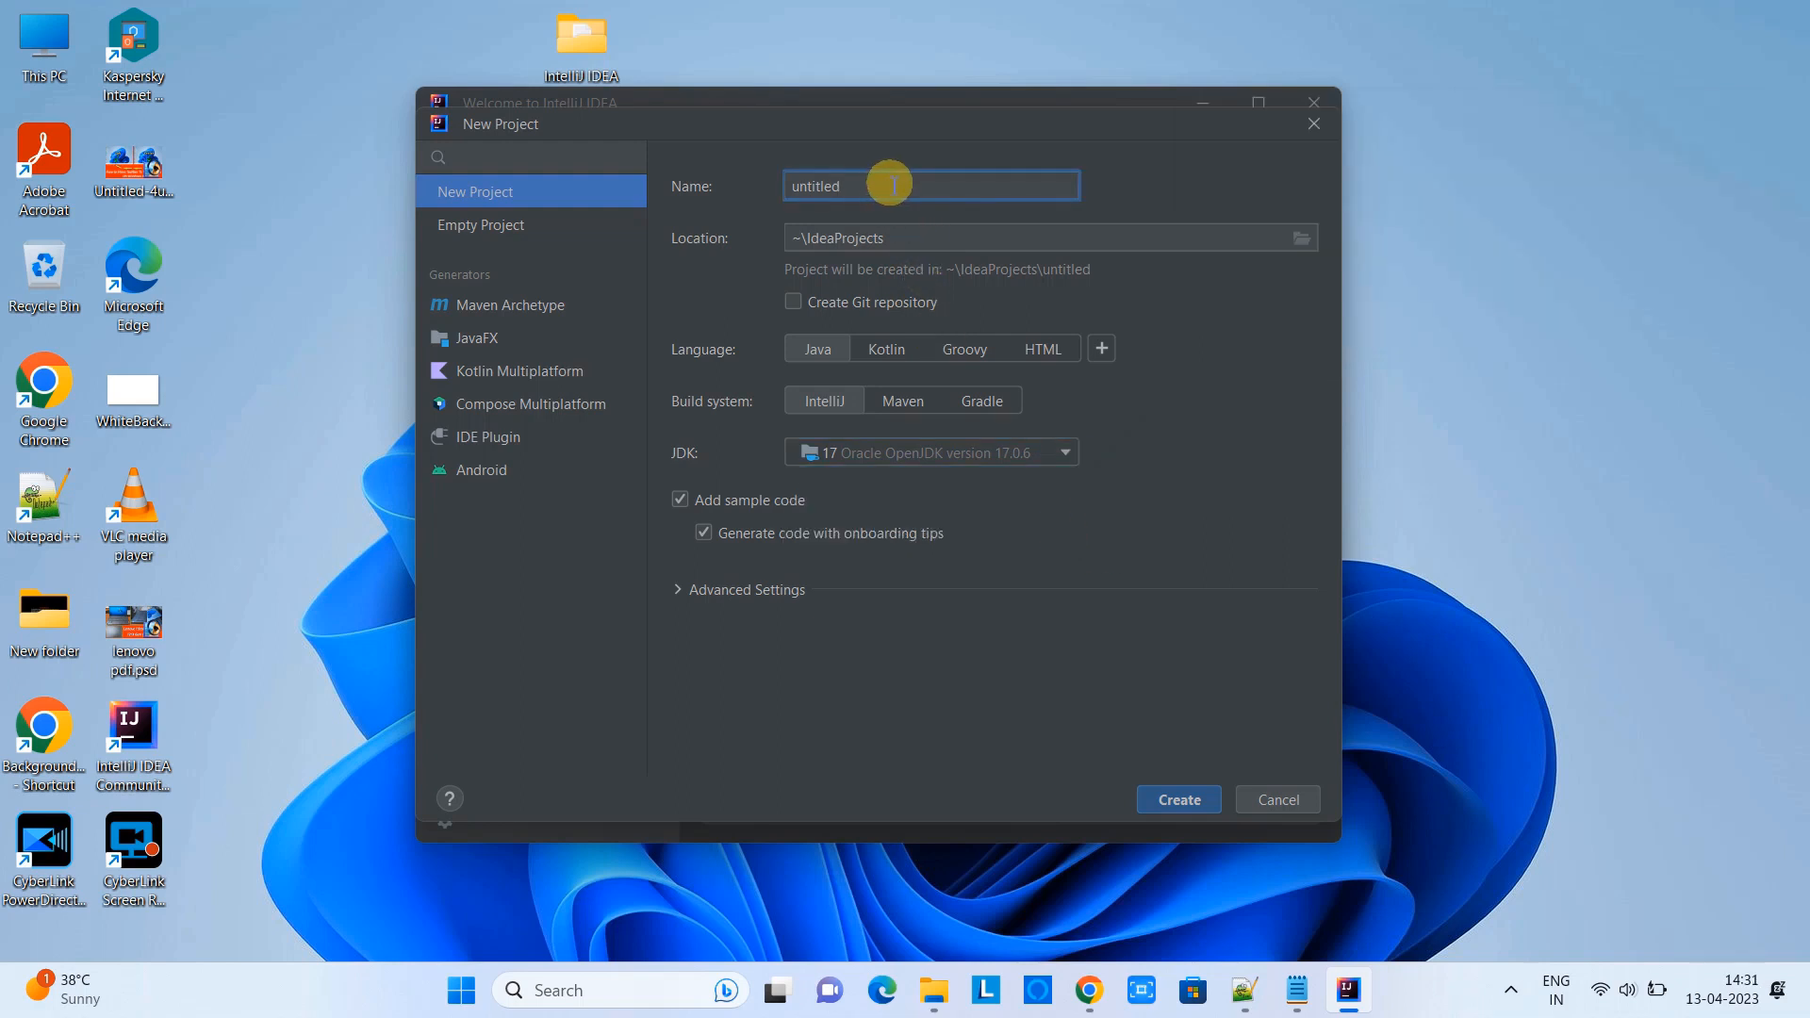
pyautogui.press('BackSpace')
pyautogui.press('BackSpace')
pyautogui.press('BackSpace')
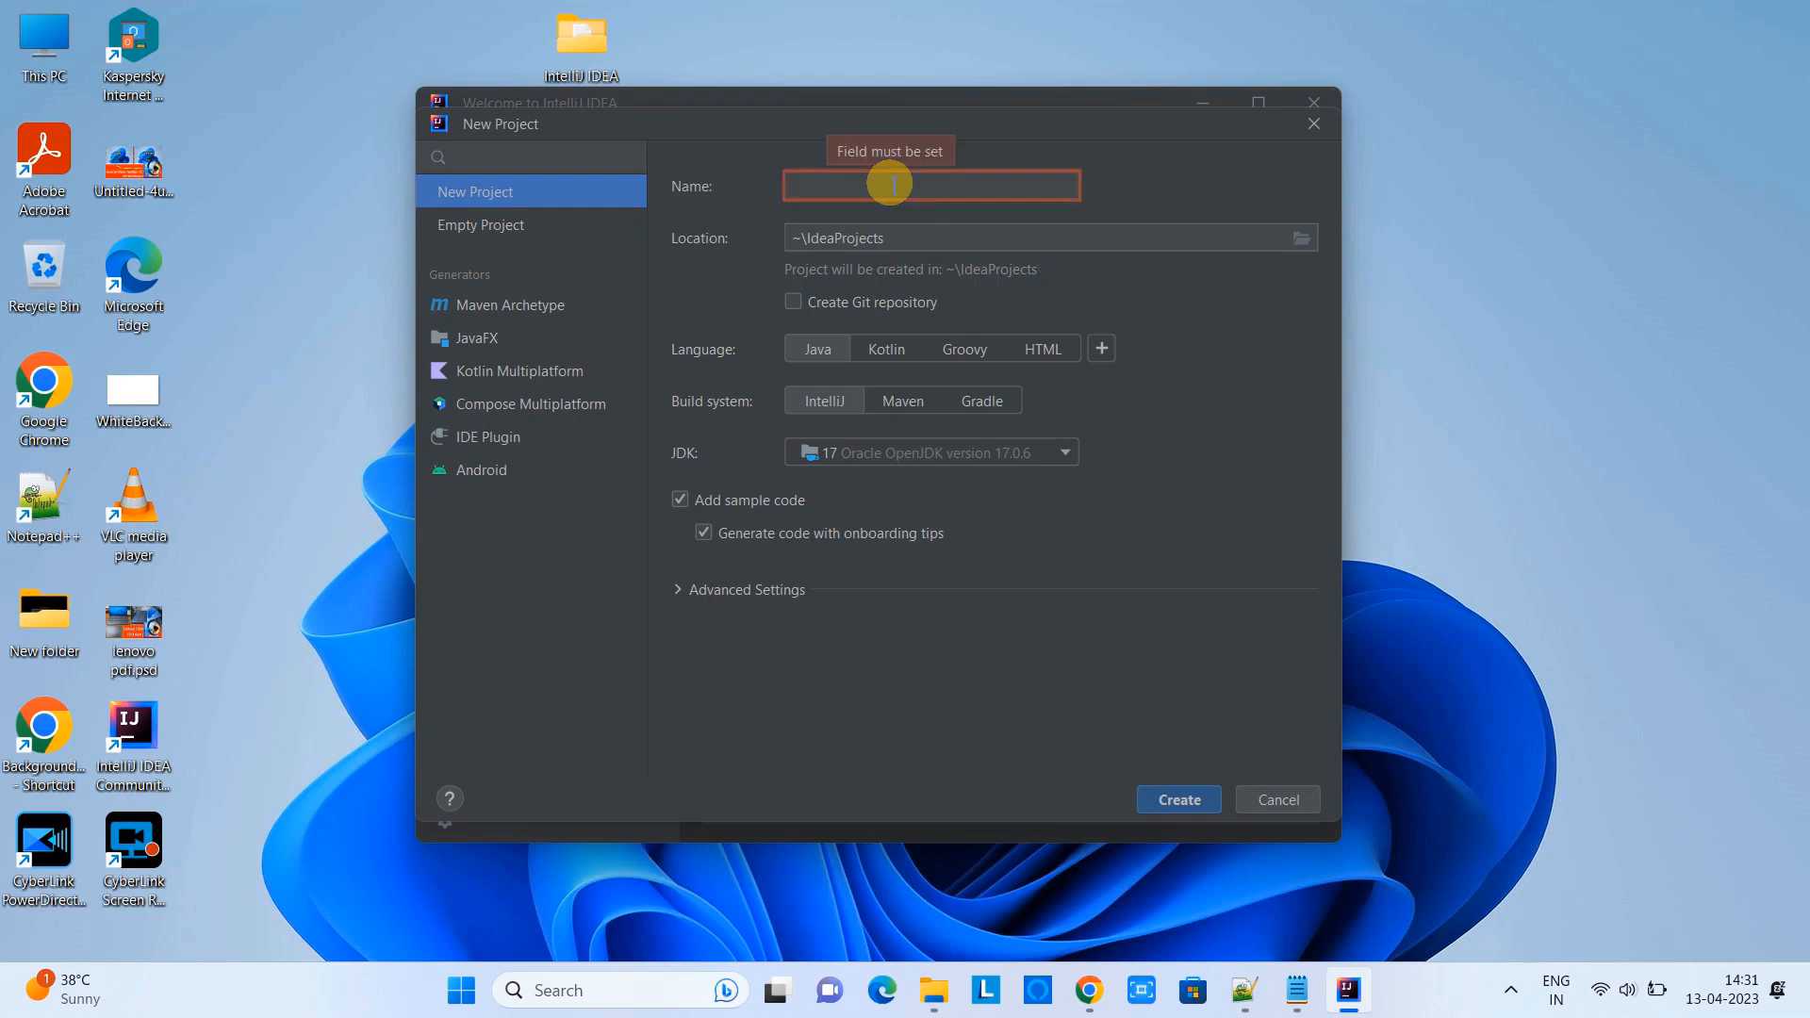
pyautogui.write('firstJa')
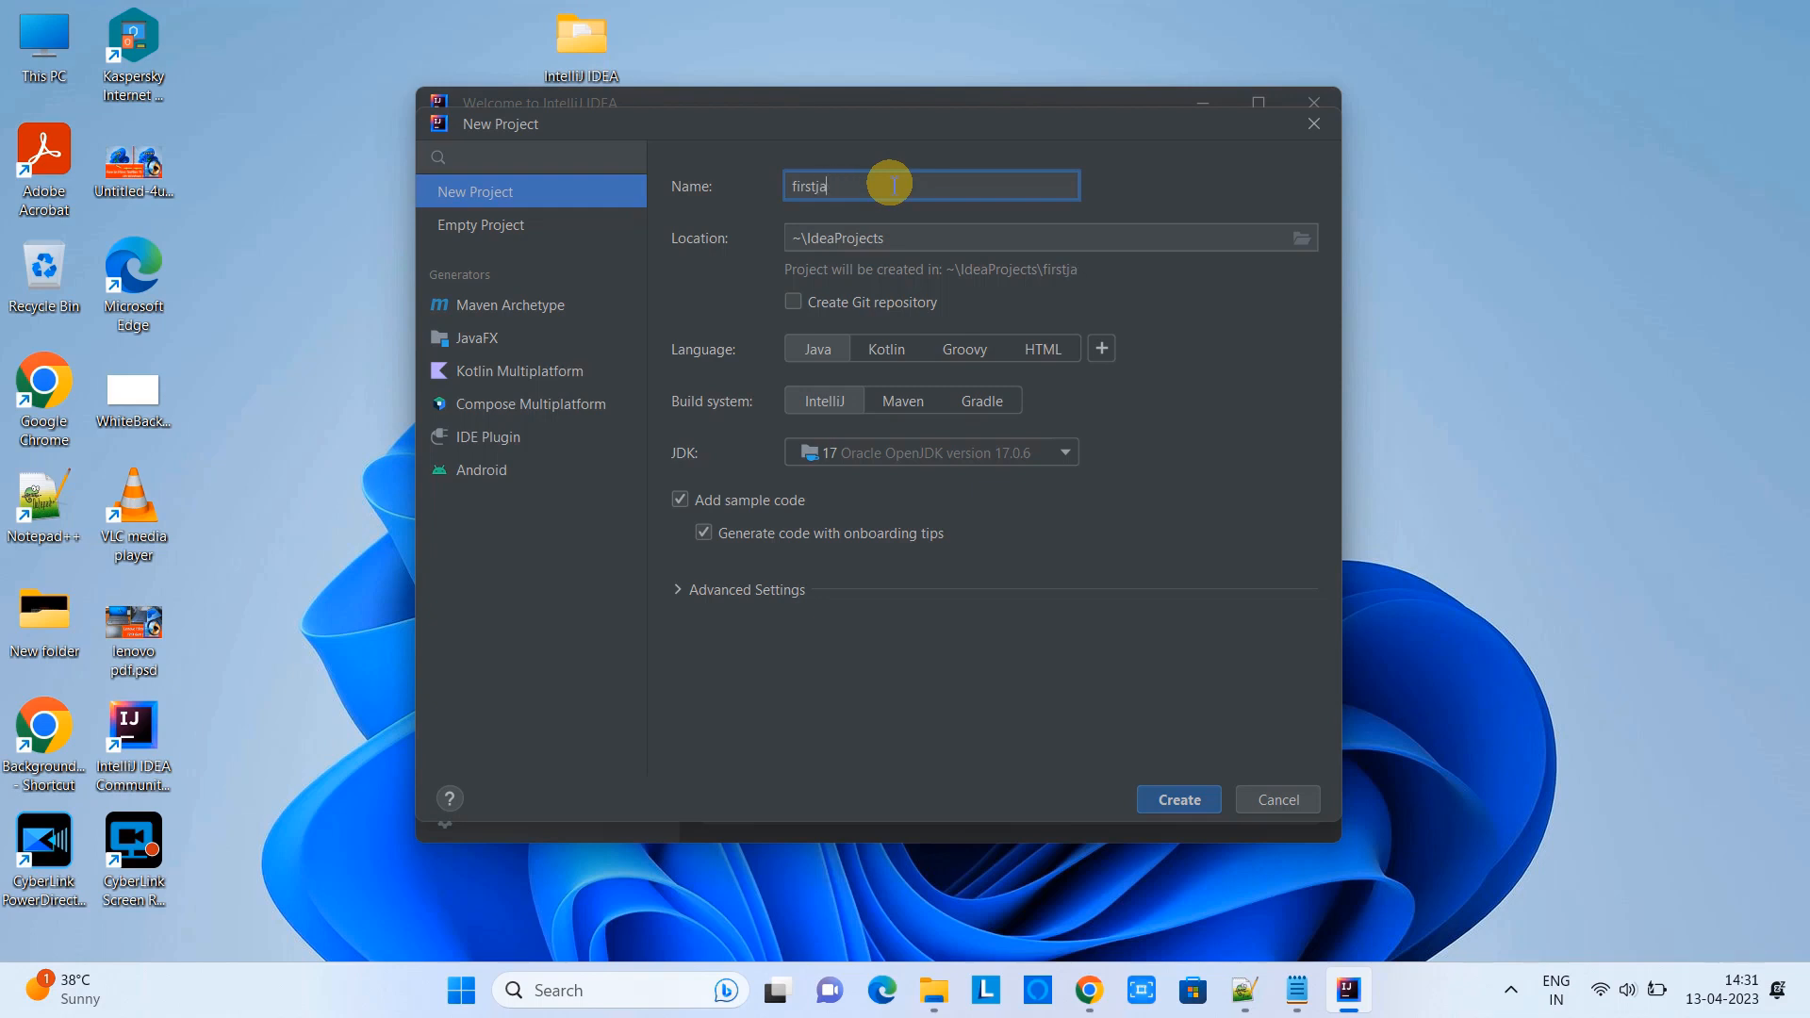
pyautogui.write('vapr')
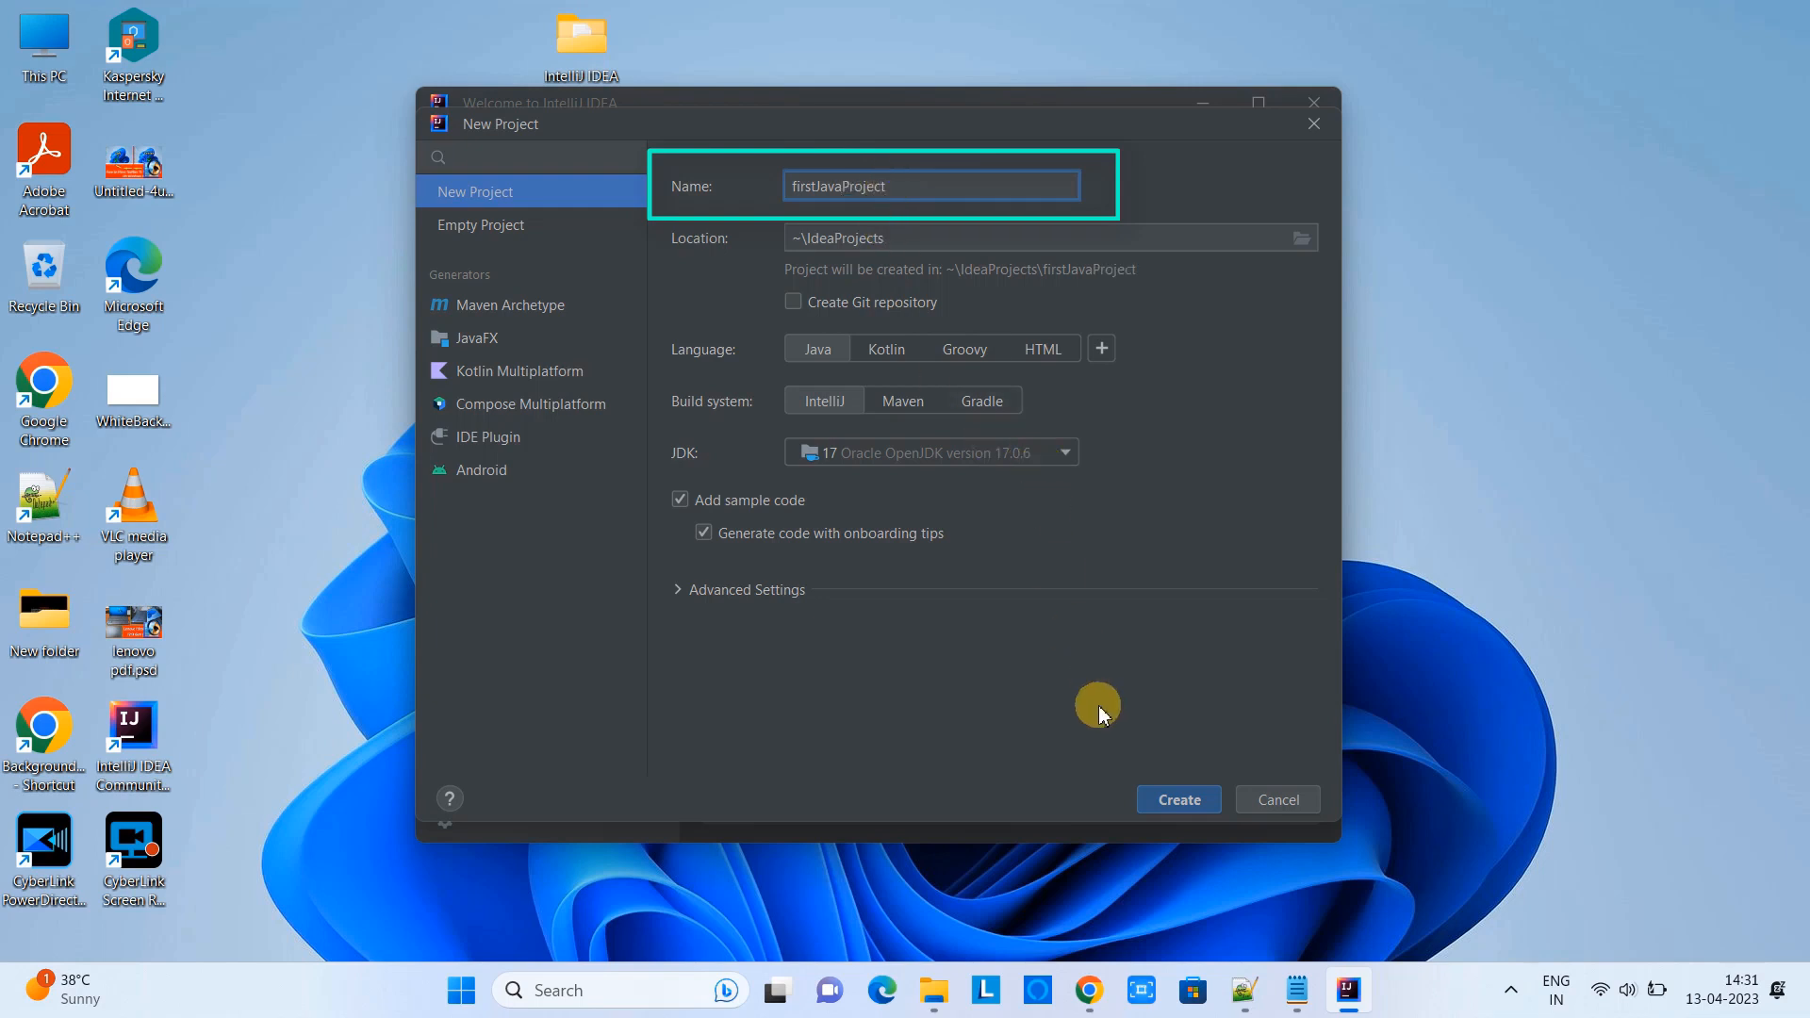
# Compare the new project options for Kotlin, Groovy and HTML, returning the language to Java.
pyautogui.click(884, 351)
pyautogui.click(957, 350)
pyautogui.click(1039, 354)
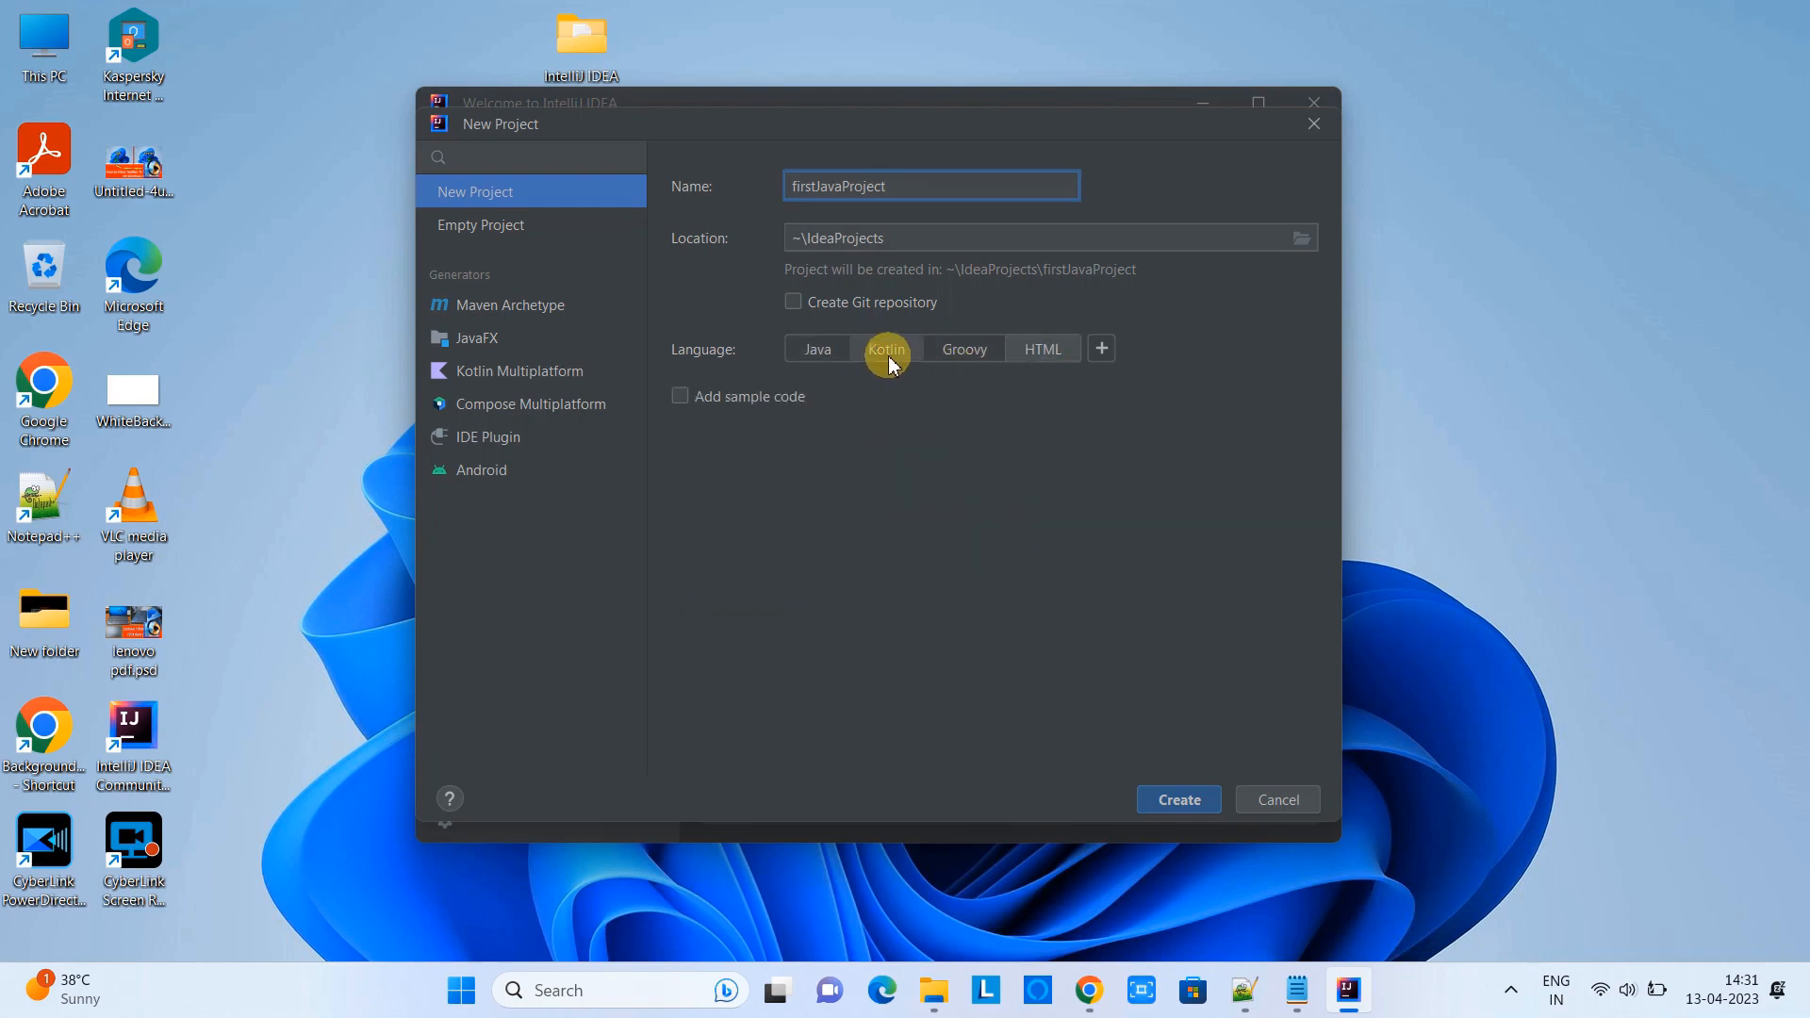
pyautogui.click(885, 353)
pyautogui.click(958, 351)
pyautogui.click(827, 353)
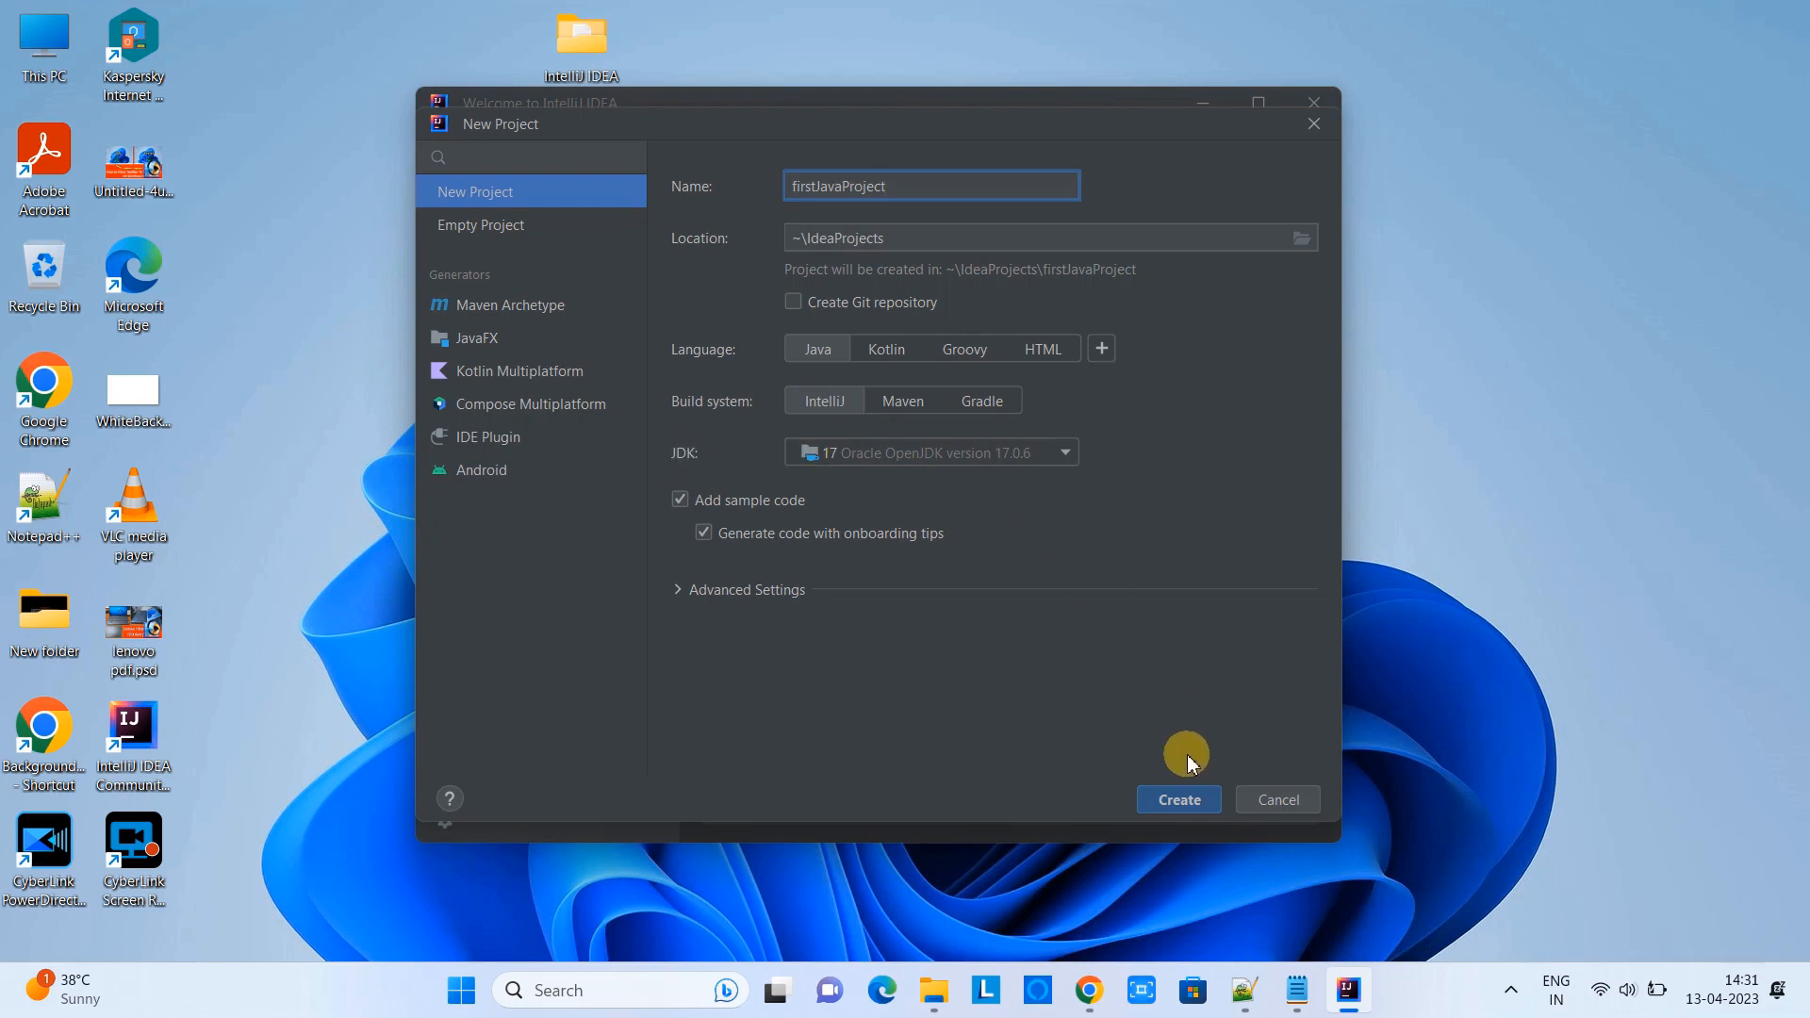
# Create firstJavaProject with the IntelliJ build system and sample code, and maximize the project window.
pyautogui.click(1184, 801)
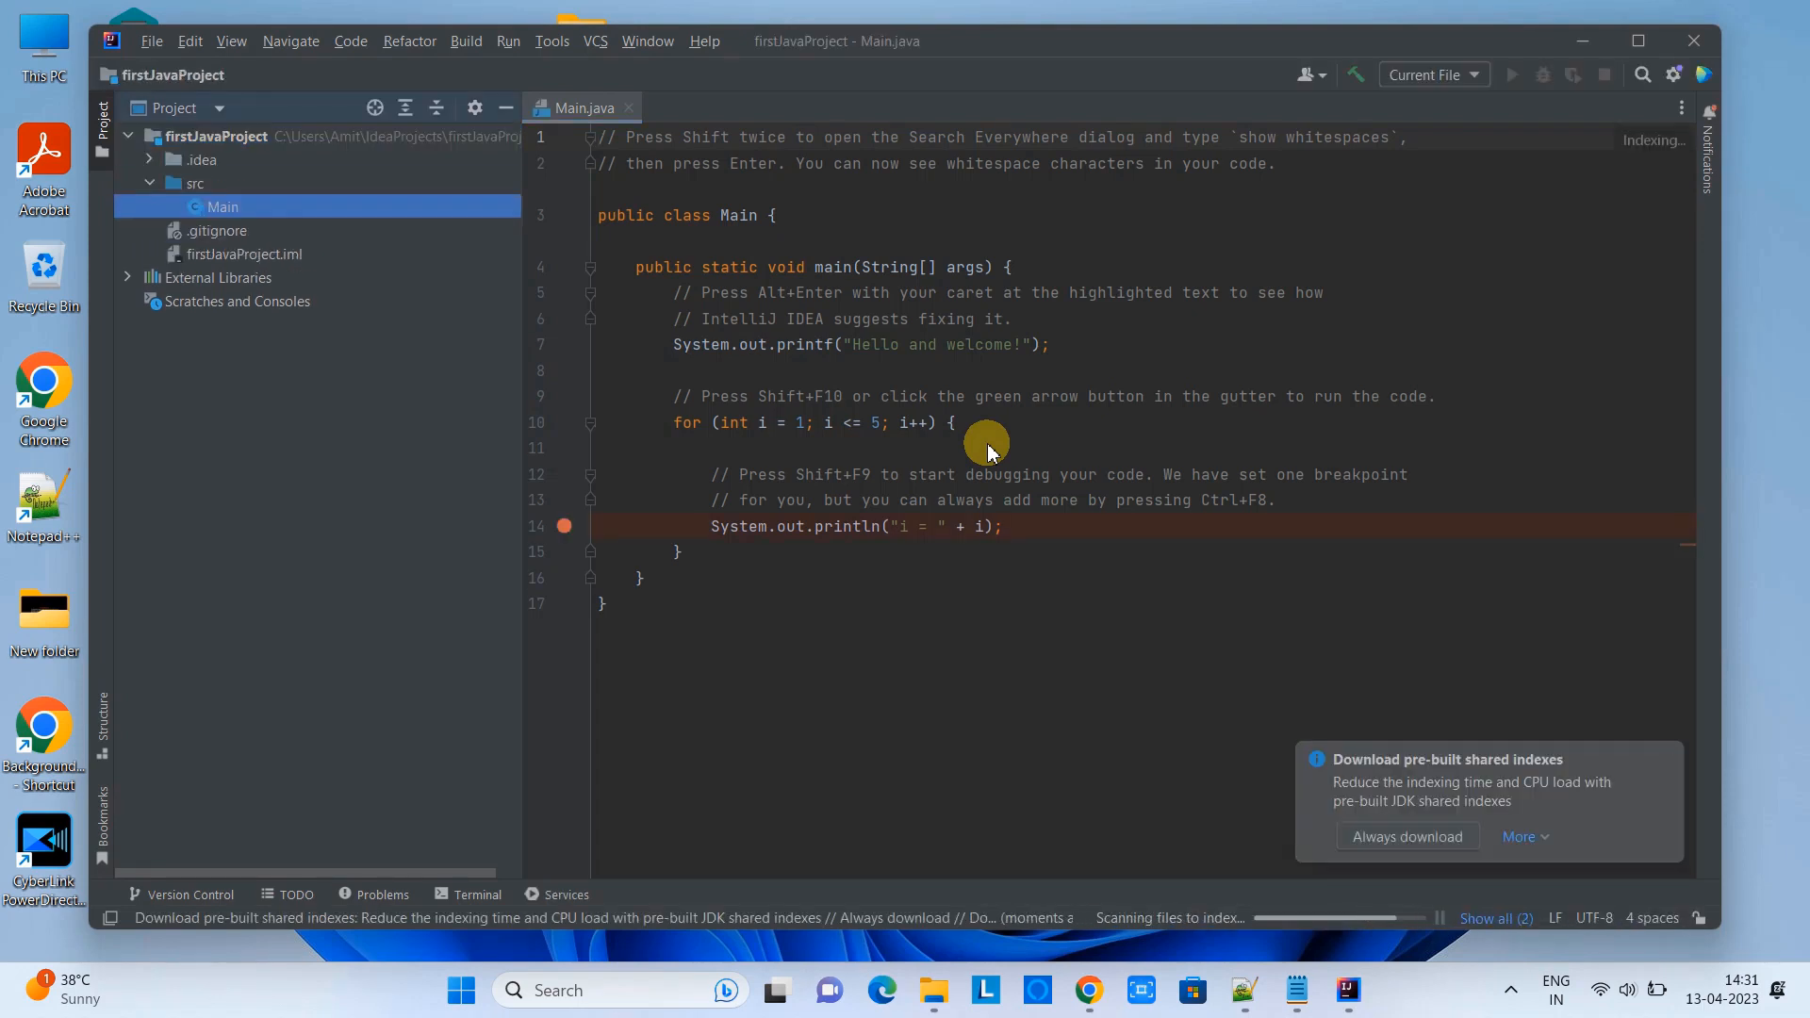
pyautogui.click(1637, 41)
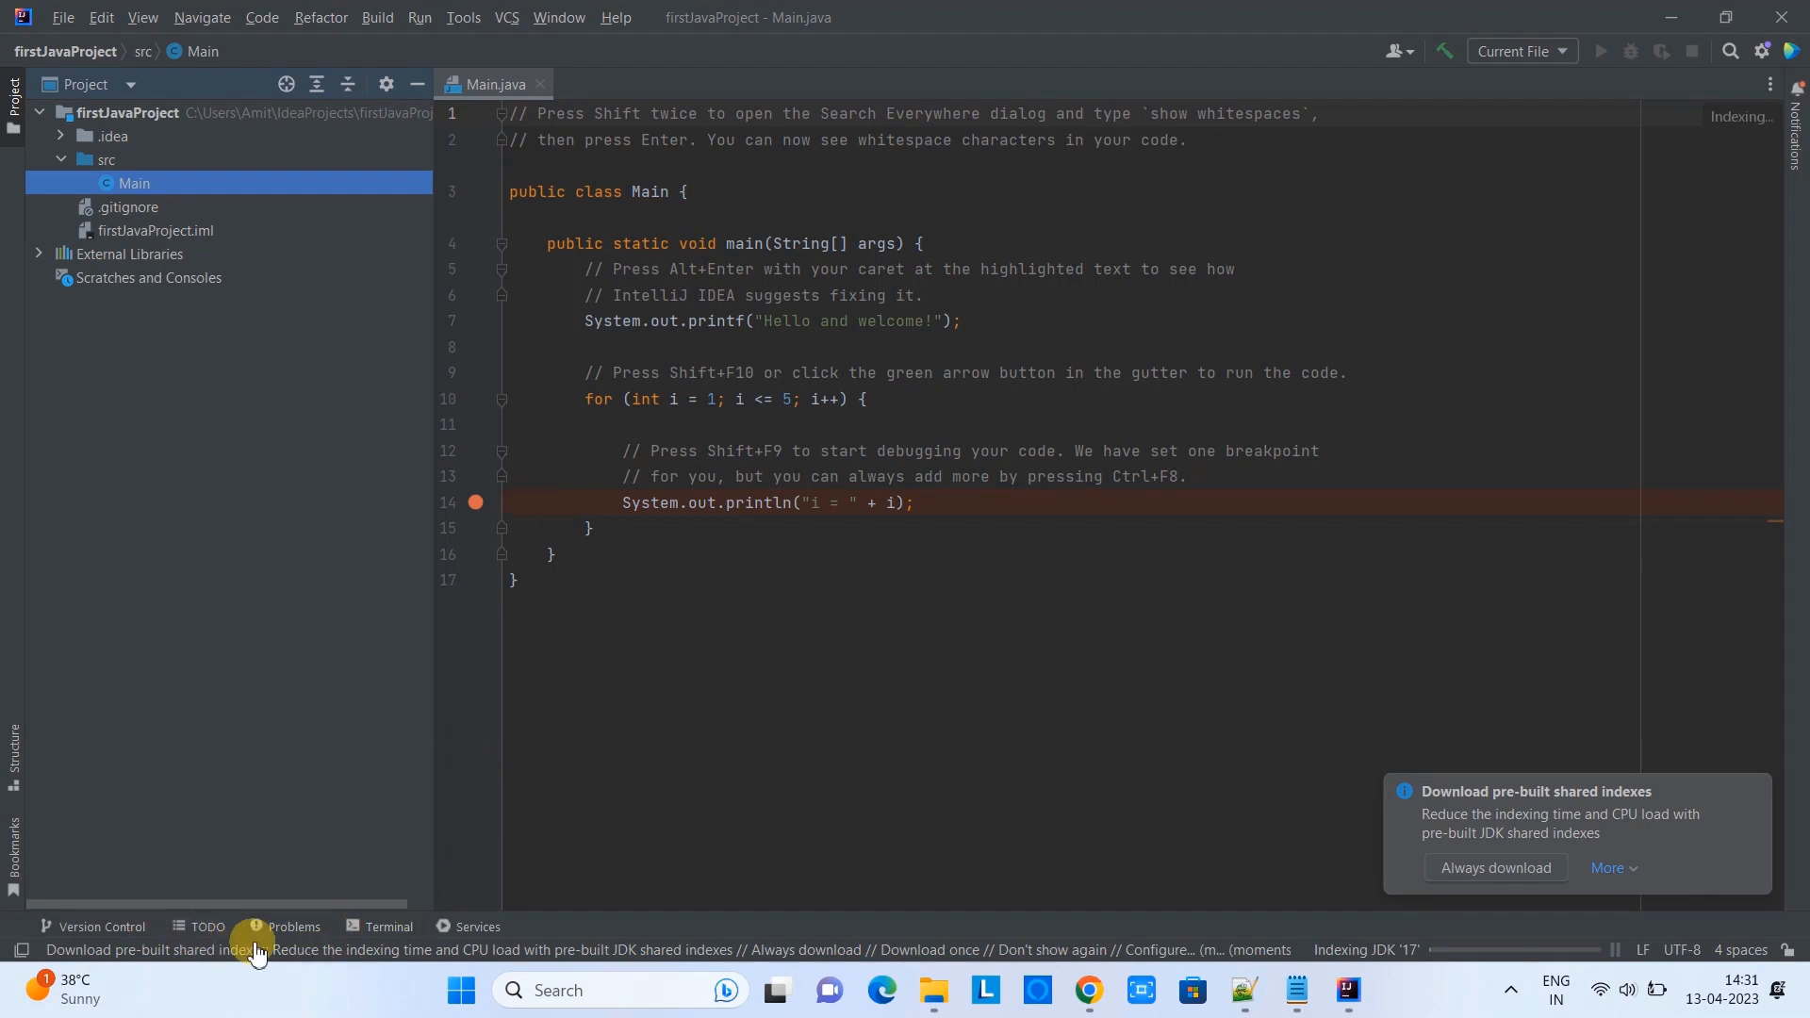
# View the project's integrated terminal and its shell choices, and hide the terminal again.
pyautogui.click(366, 928)
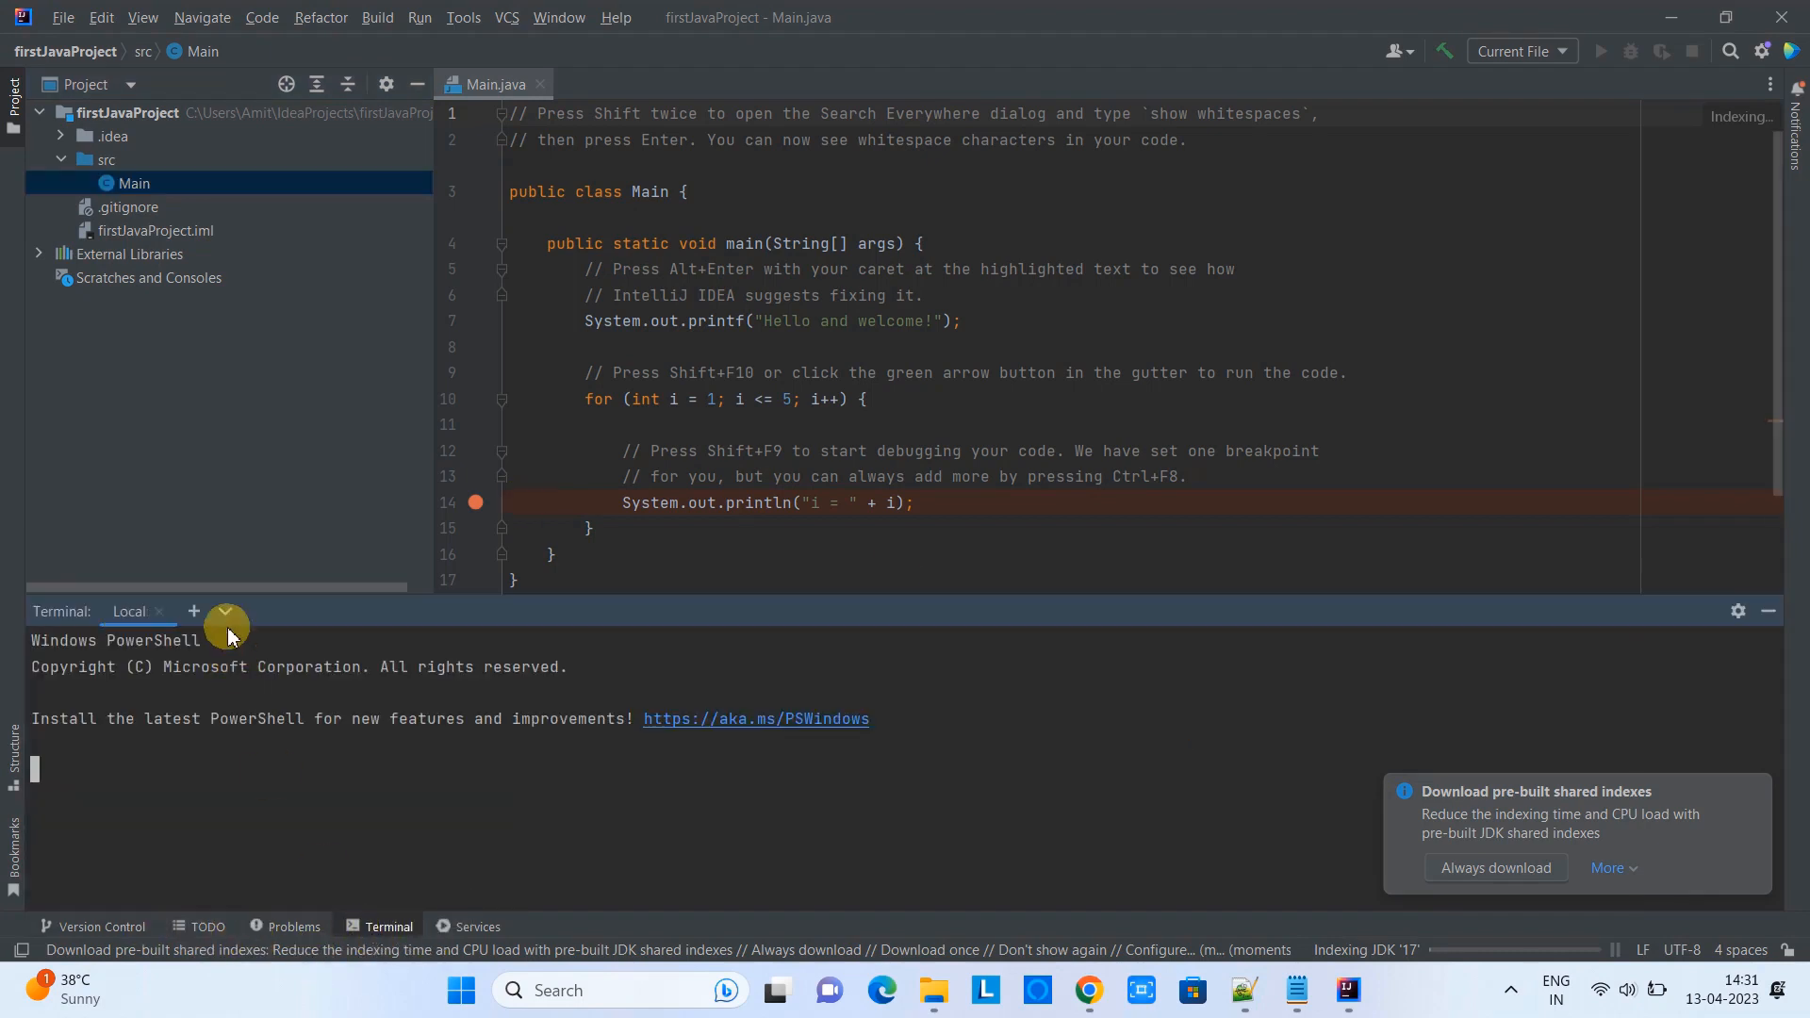
pyautogui.click(226, 613)
pyautogui.click(264, 553)
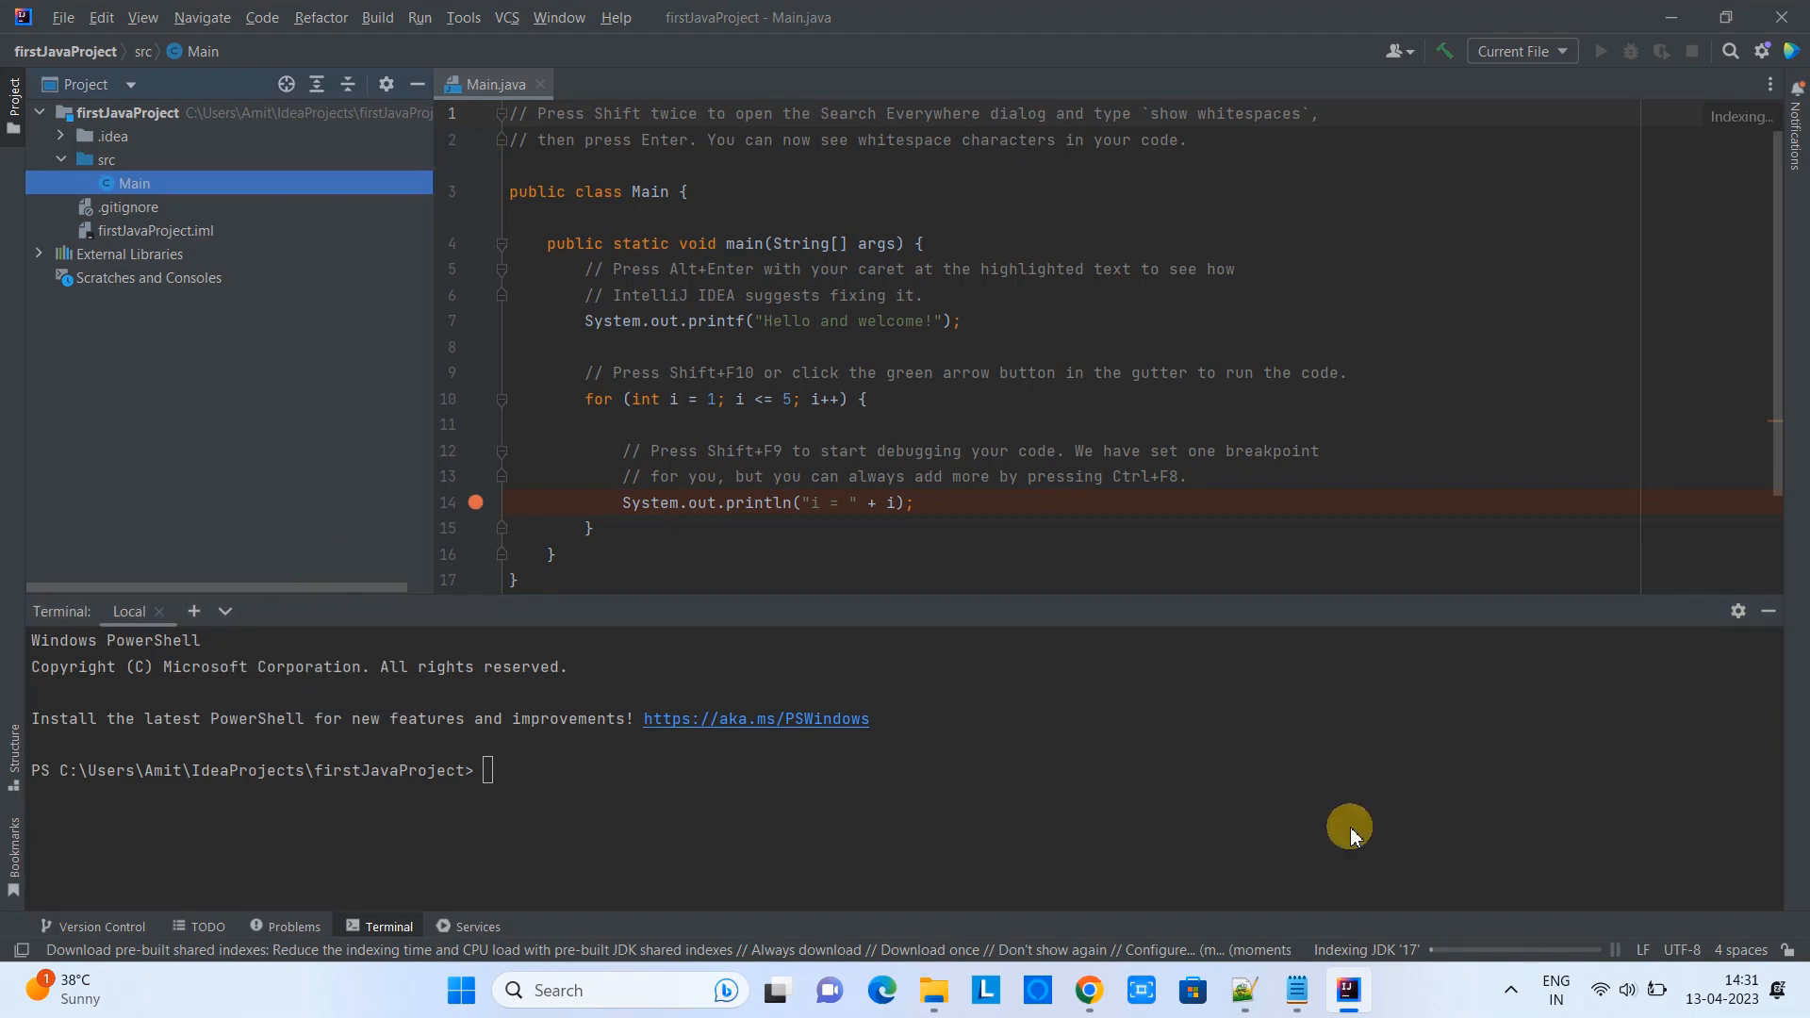
pyautogui.click(1771, 626)
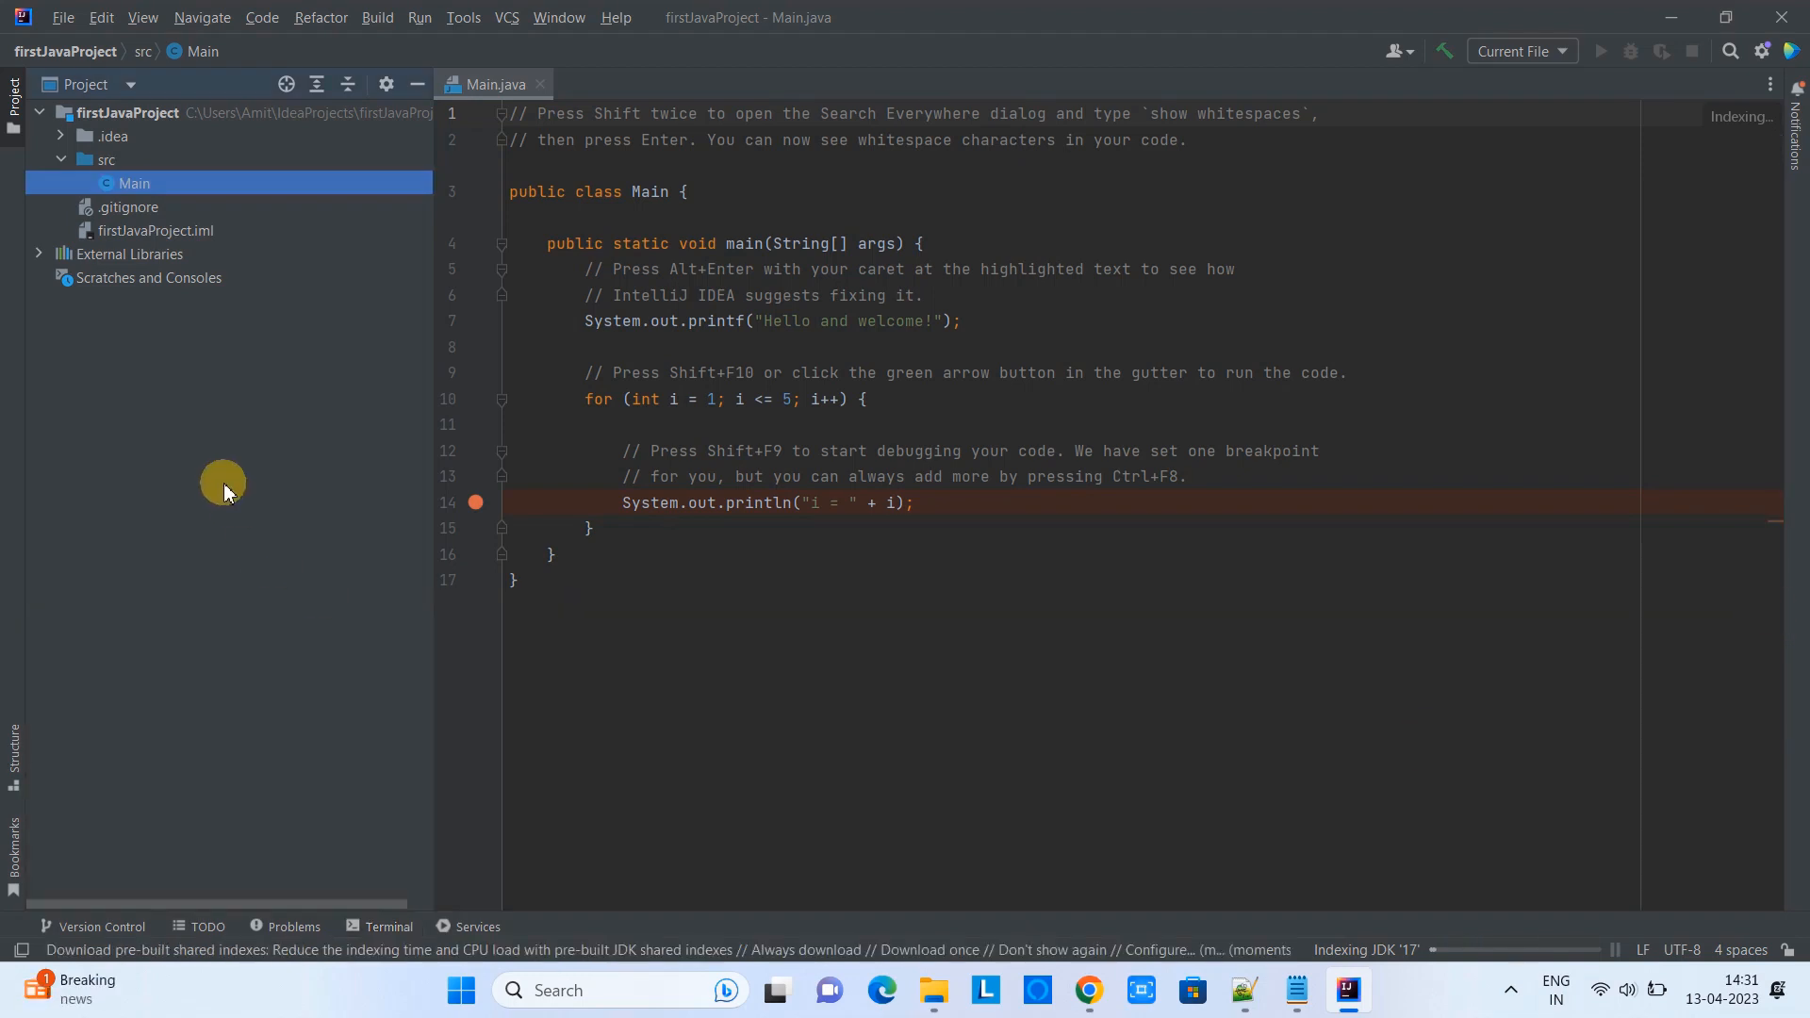
# Collapse and re-expand the firstJavaProject tree, and remove the breakpoint on line 14 of Main.java.
pyautogui.click(128, 114)
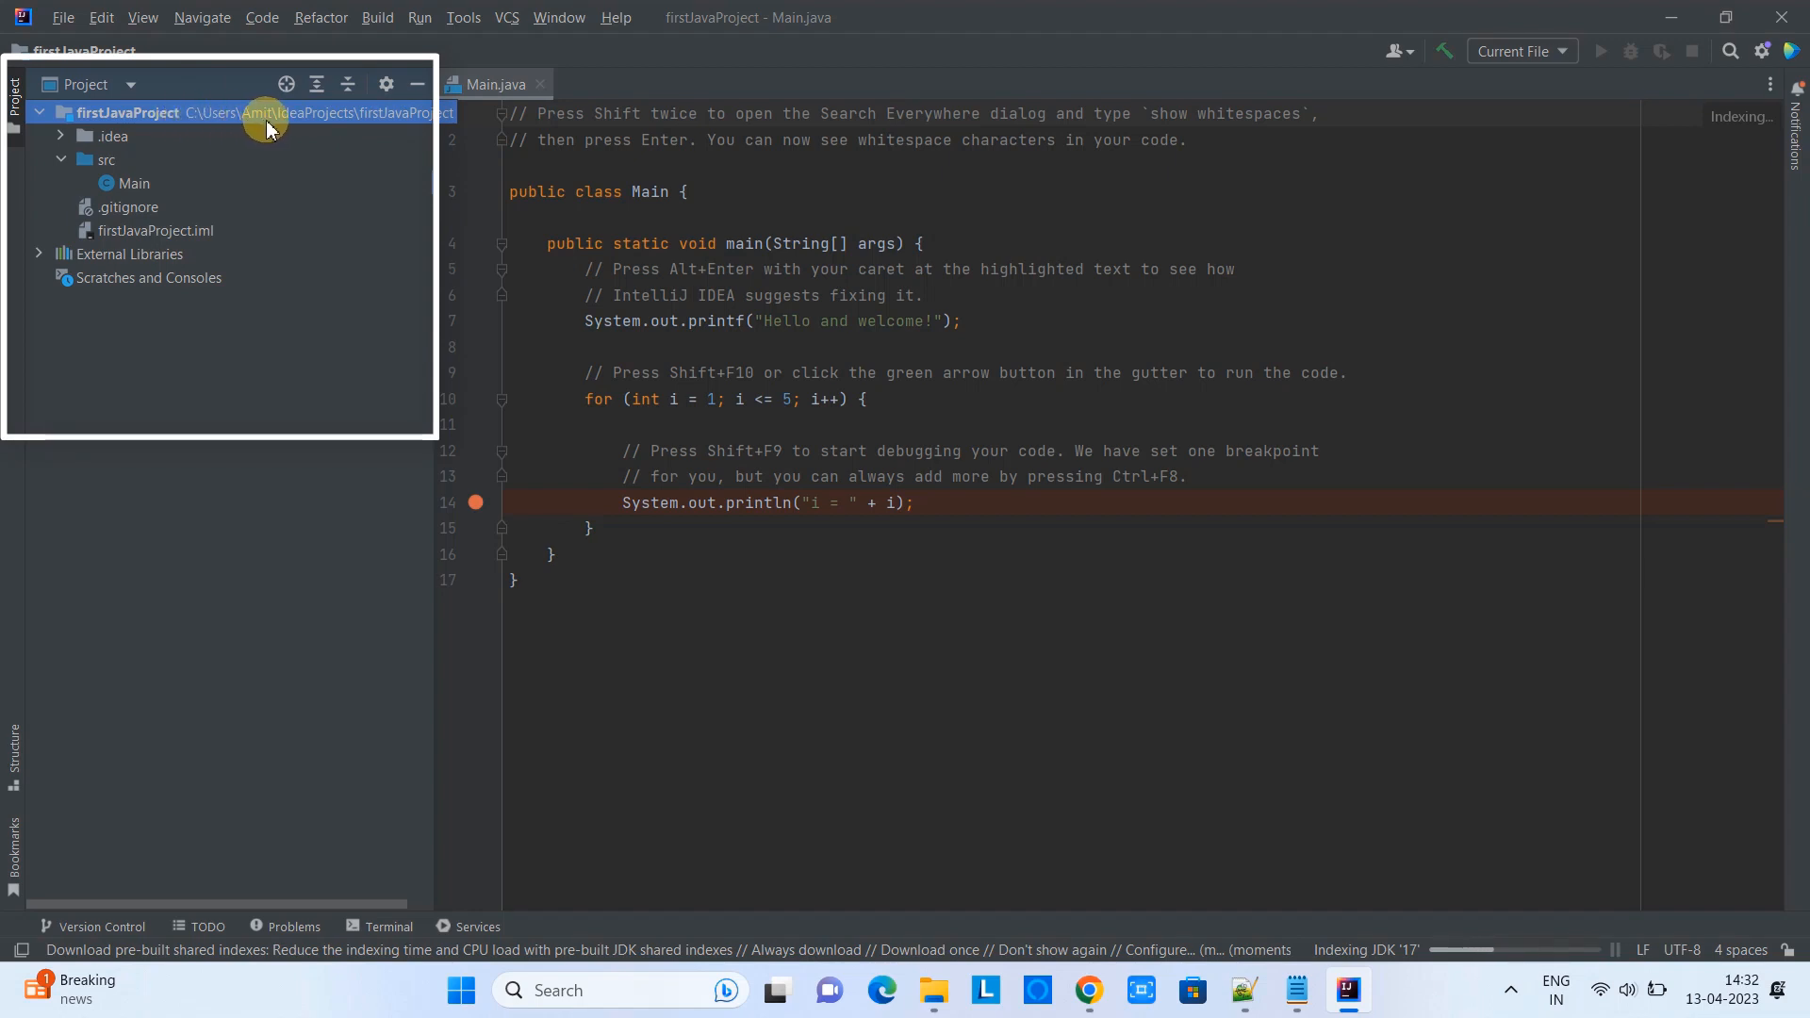
pyautogui.doubleClick(375, 116)
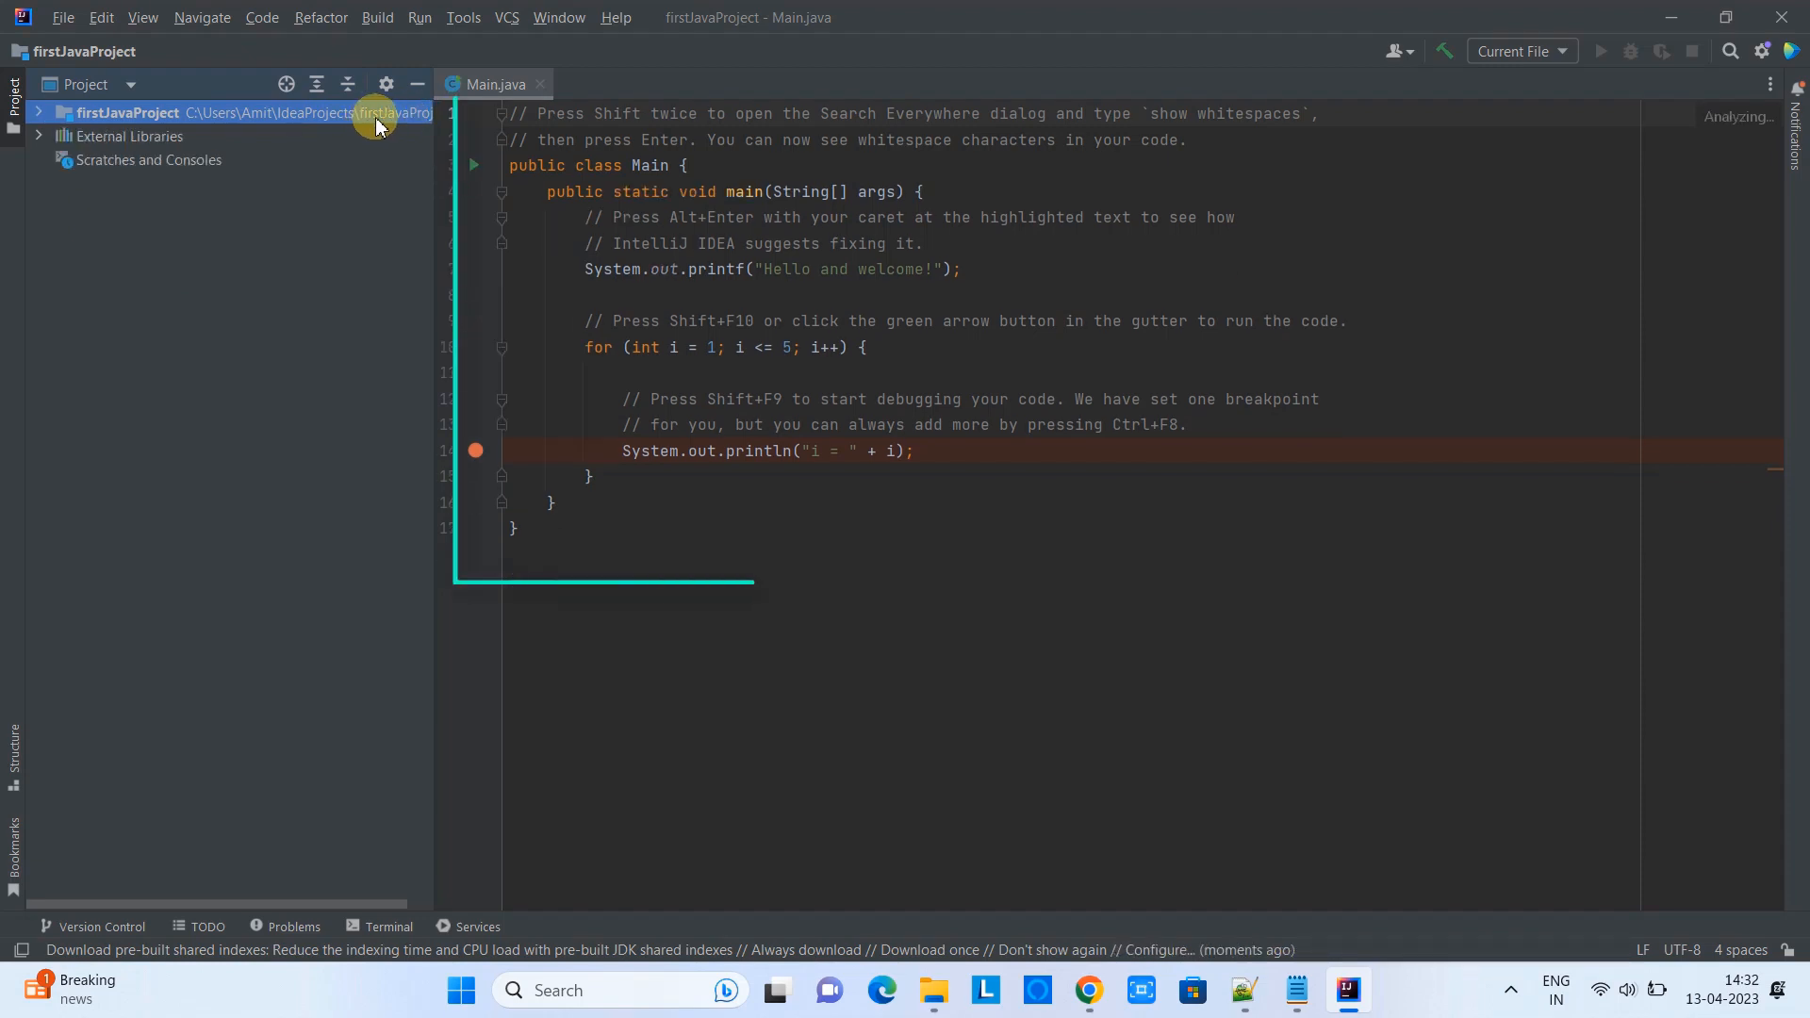
pyautogui.click(320, 158)
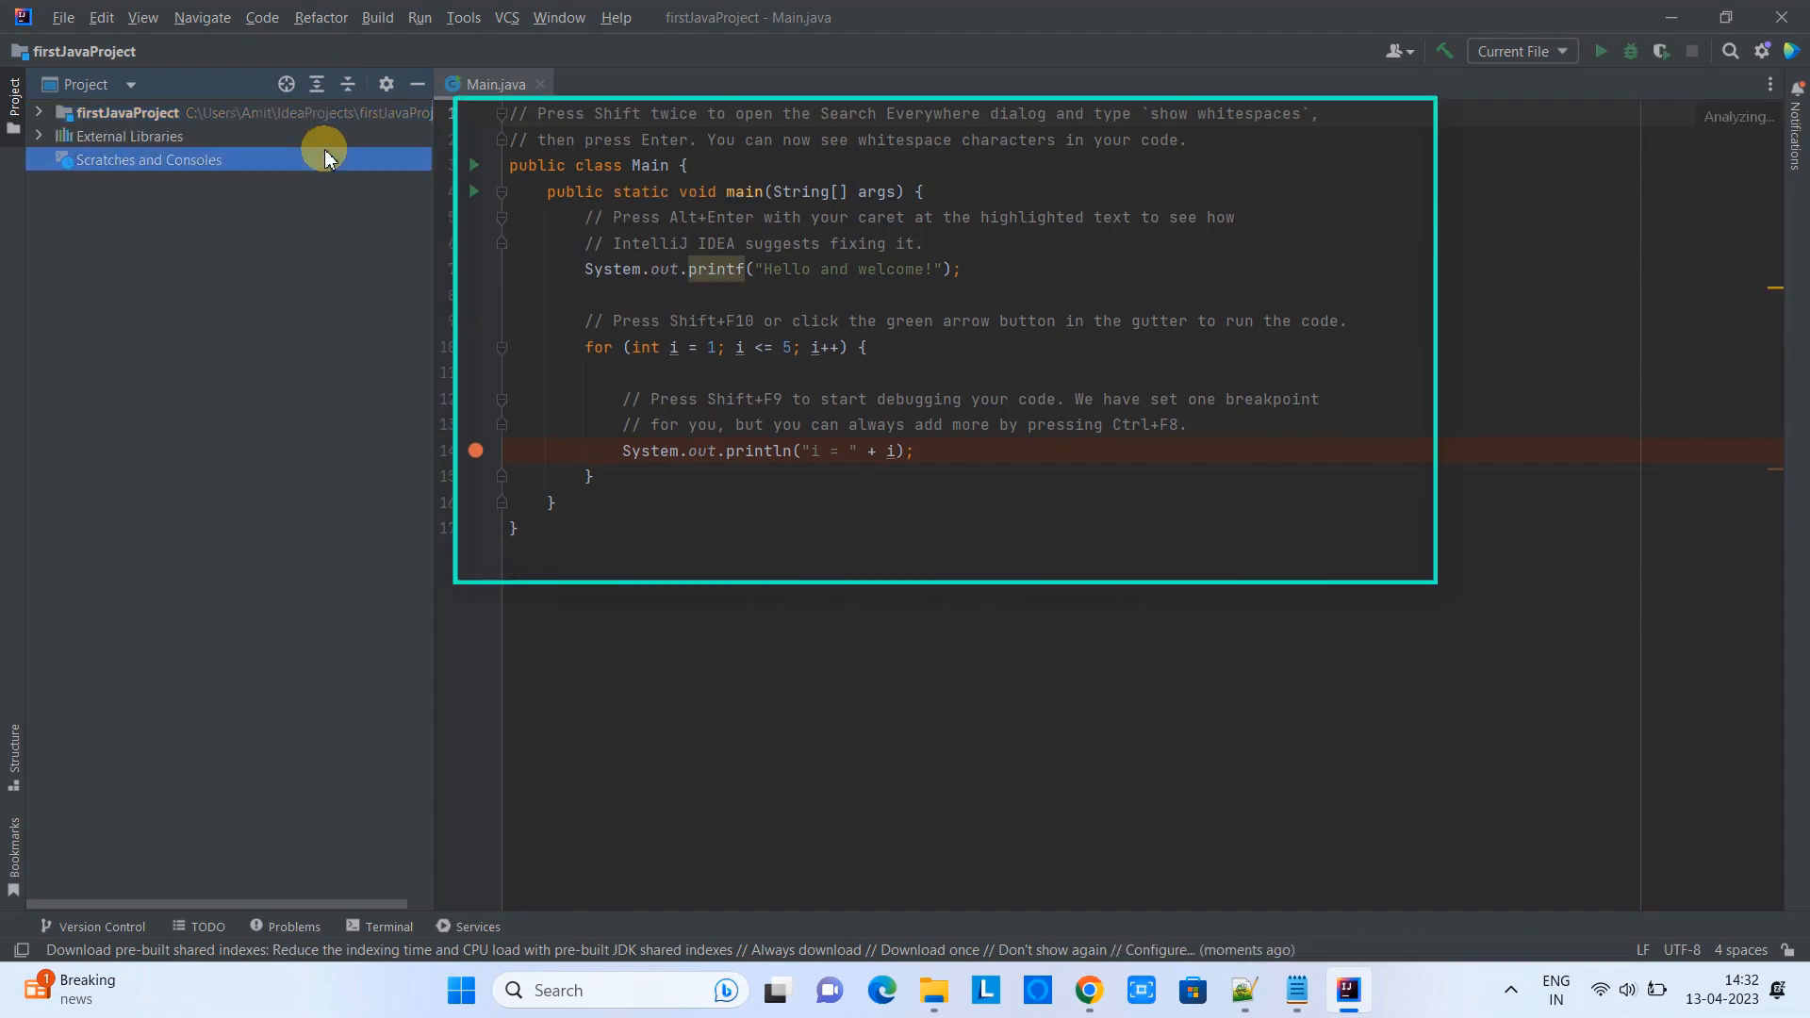
pyautogui.click(39, 114)
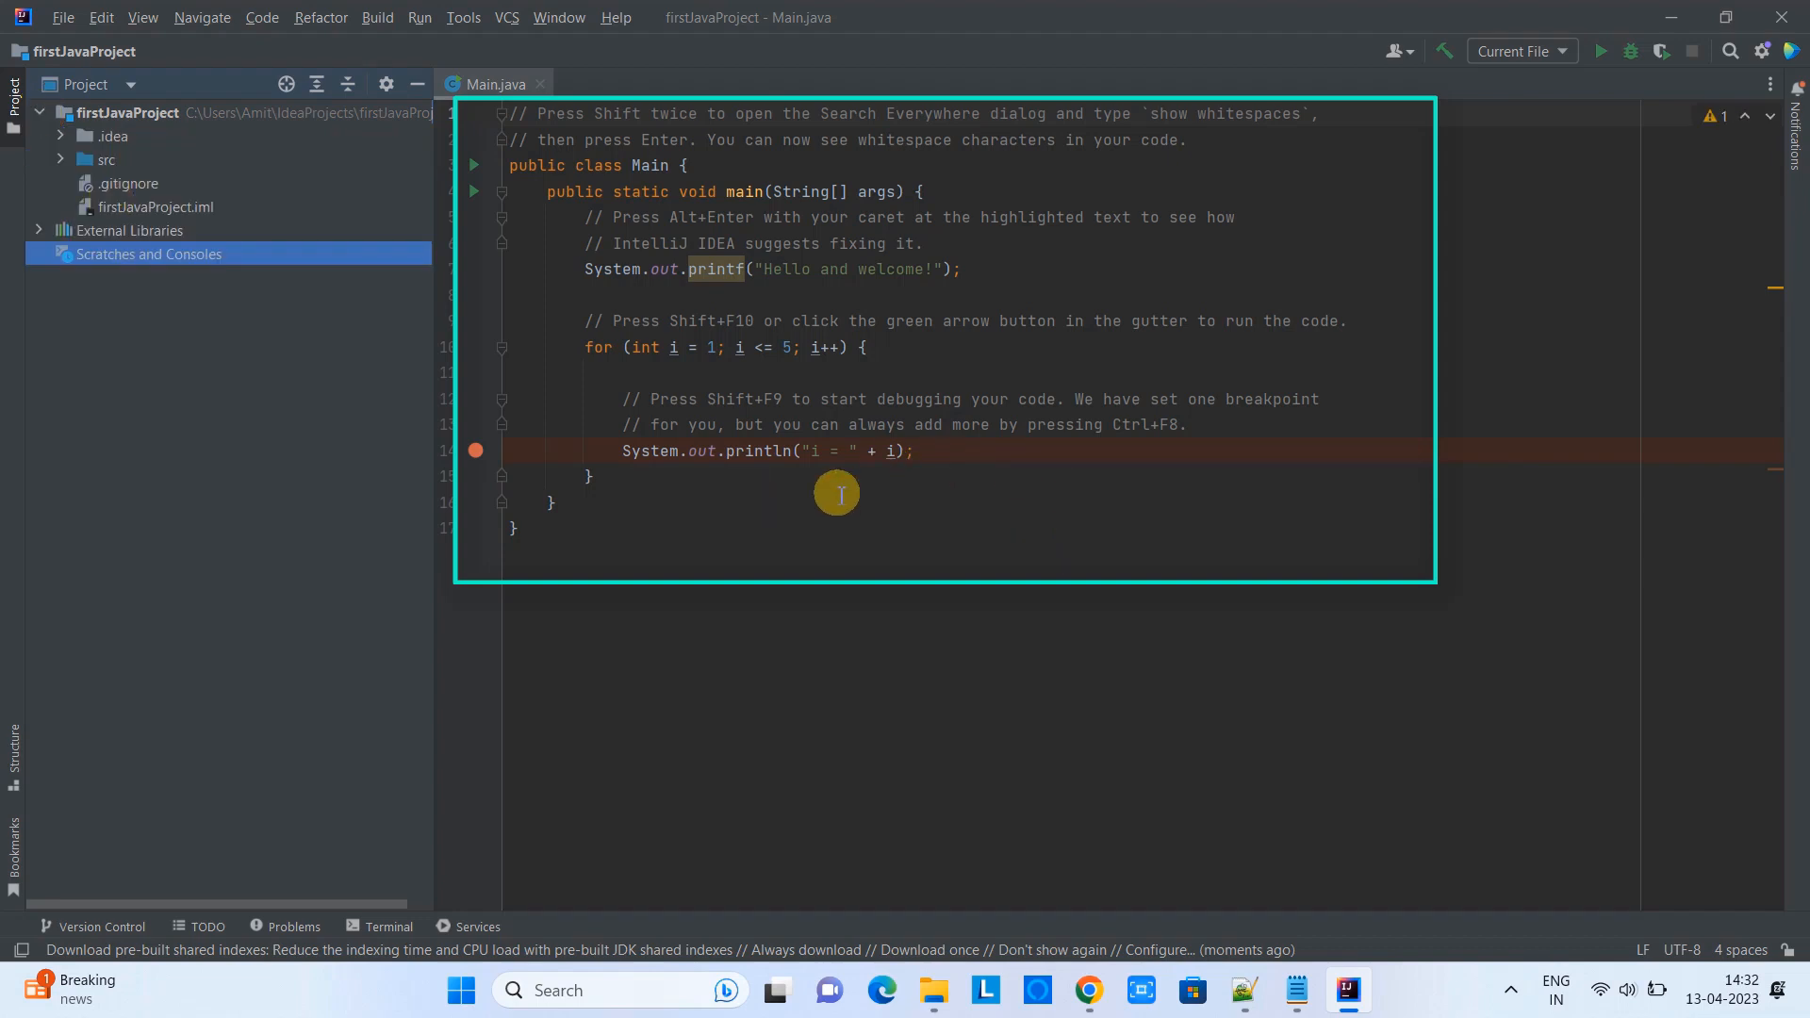
pyautogui.click(475, 453)
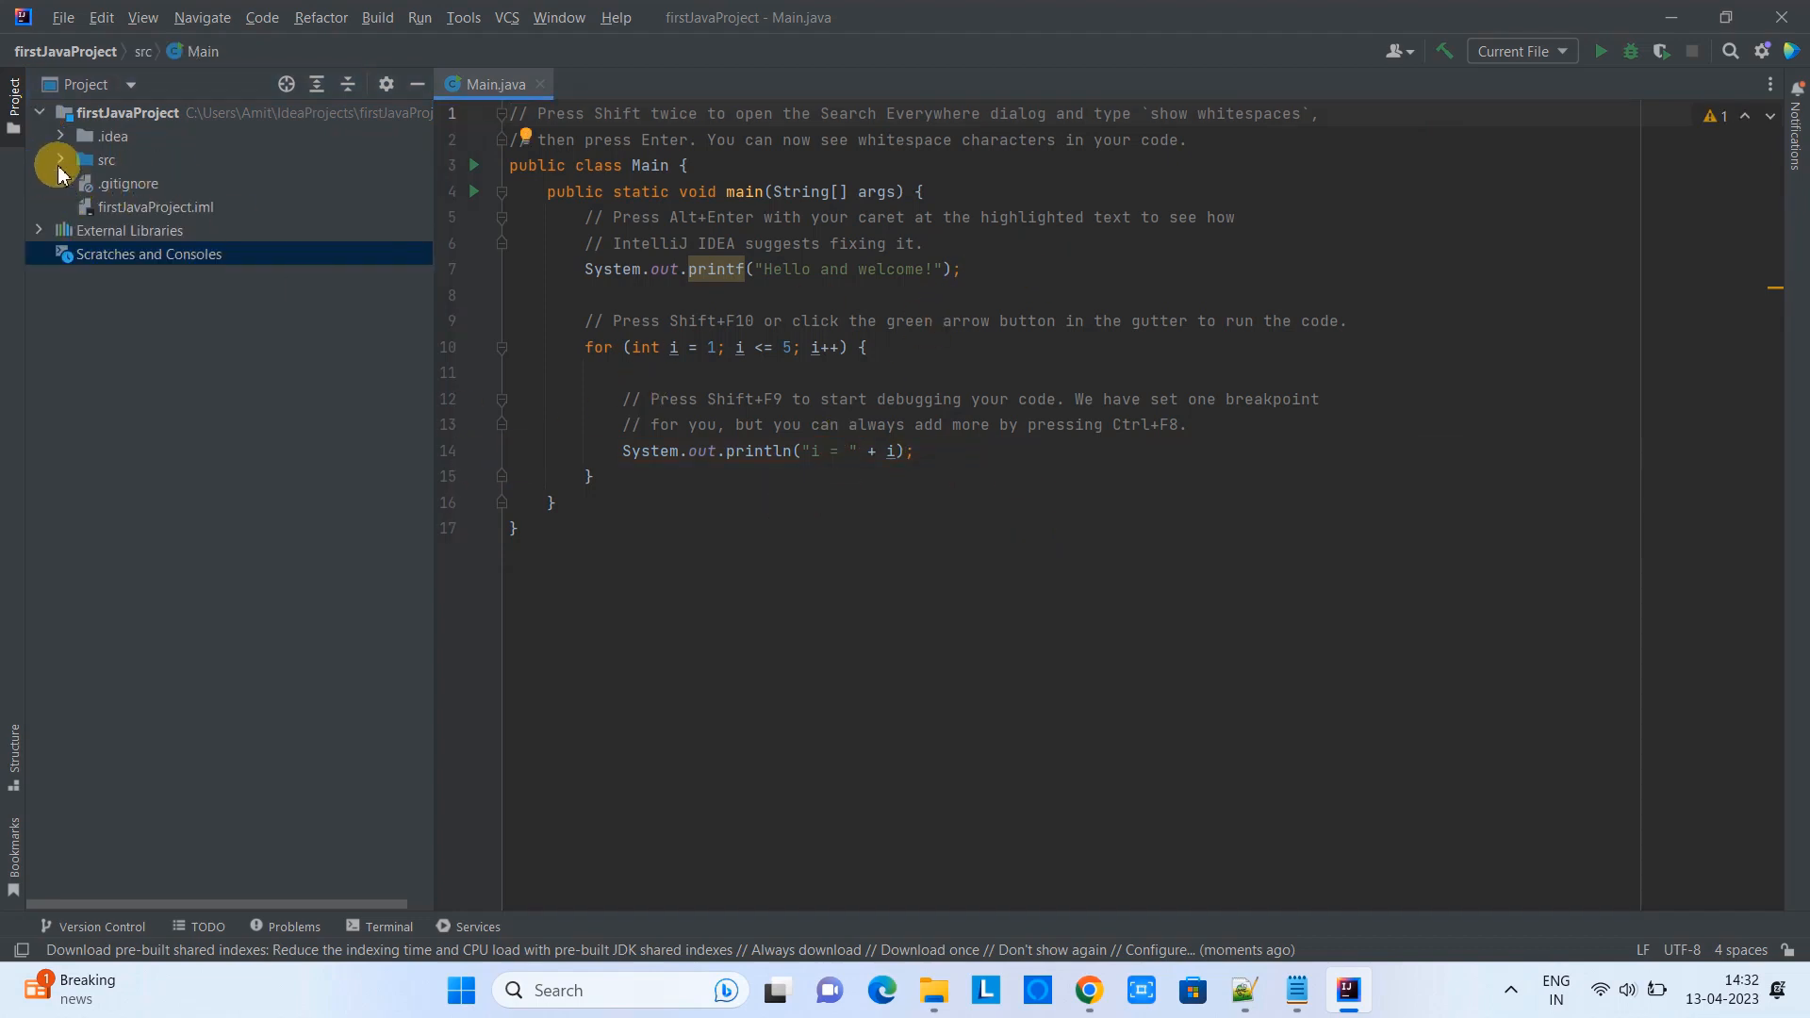
# Examine the contents of the .idea folder, collapse it, and expand the src folder to select the Main class.
pyautogui.click(170, 116)
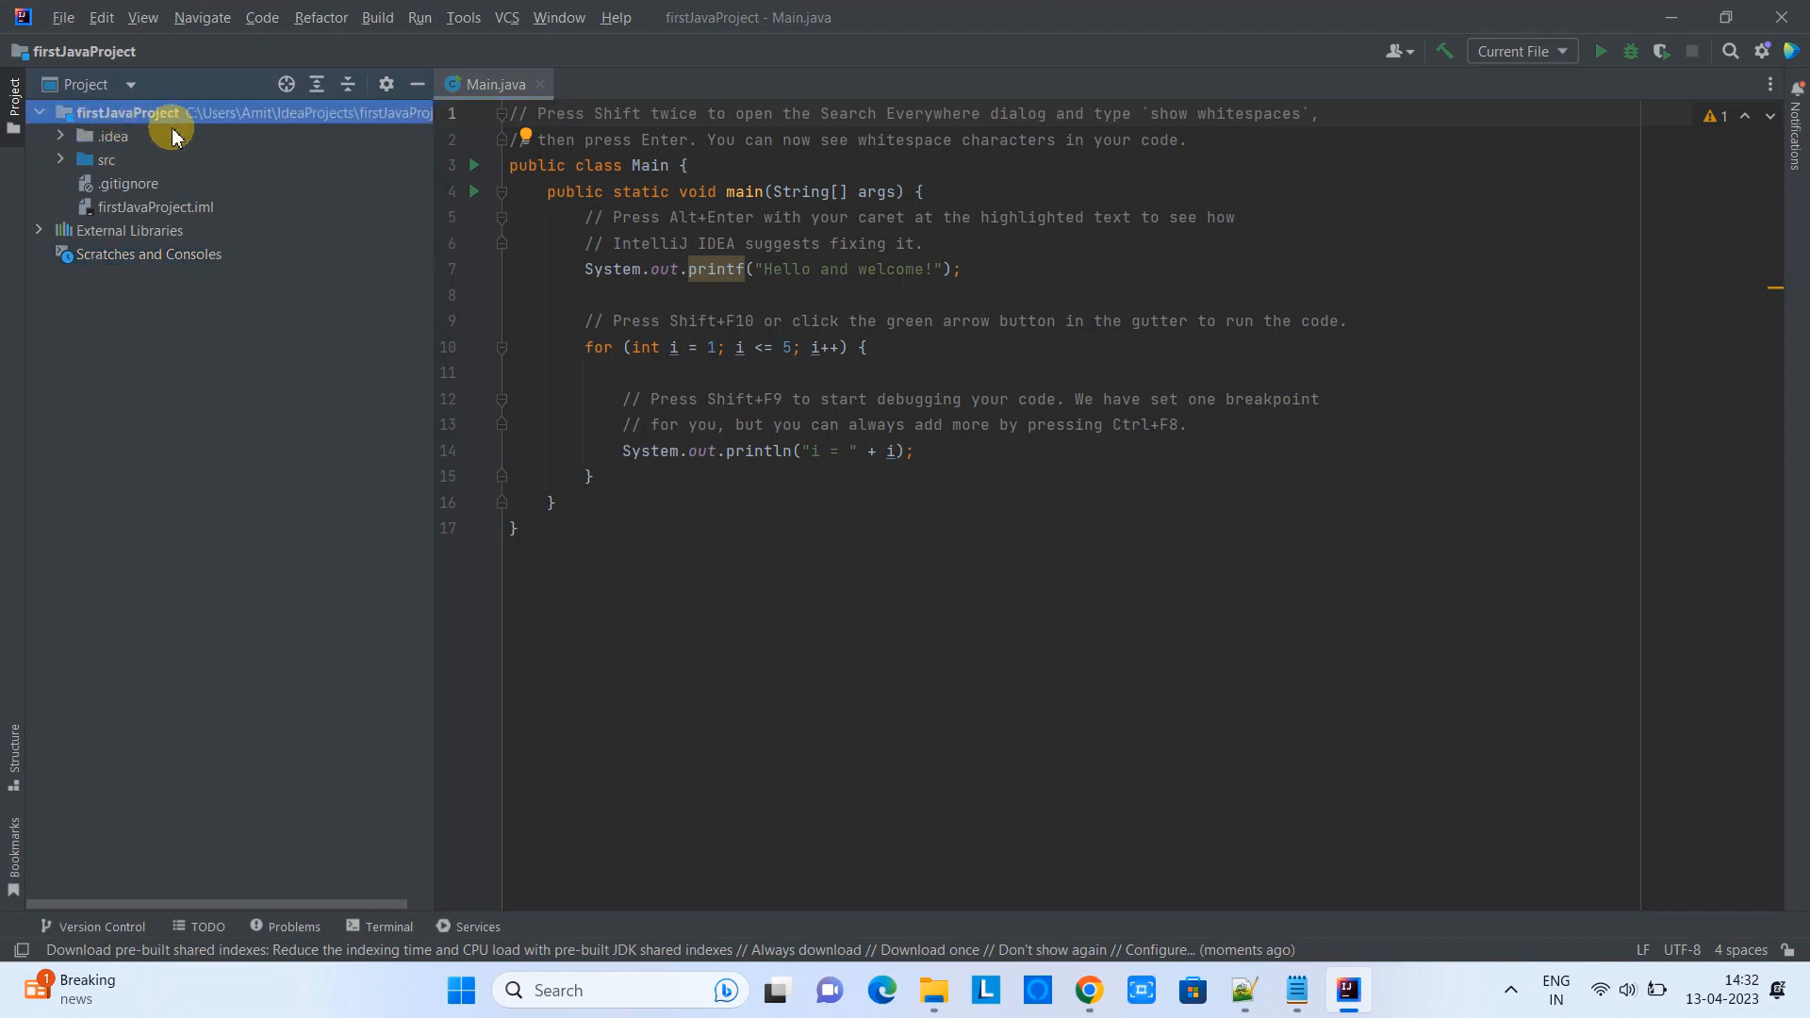
pyautogui.click(63, 140)
pyautogui.click(66, 141)
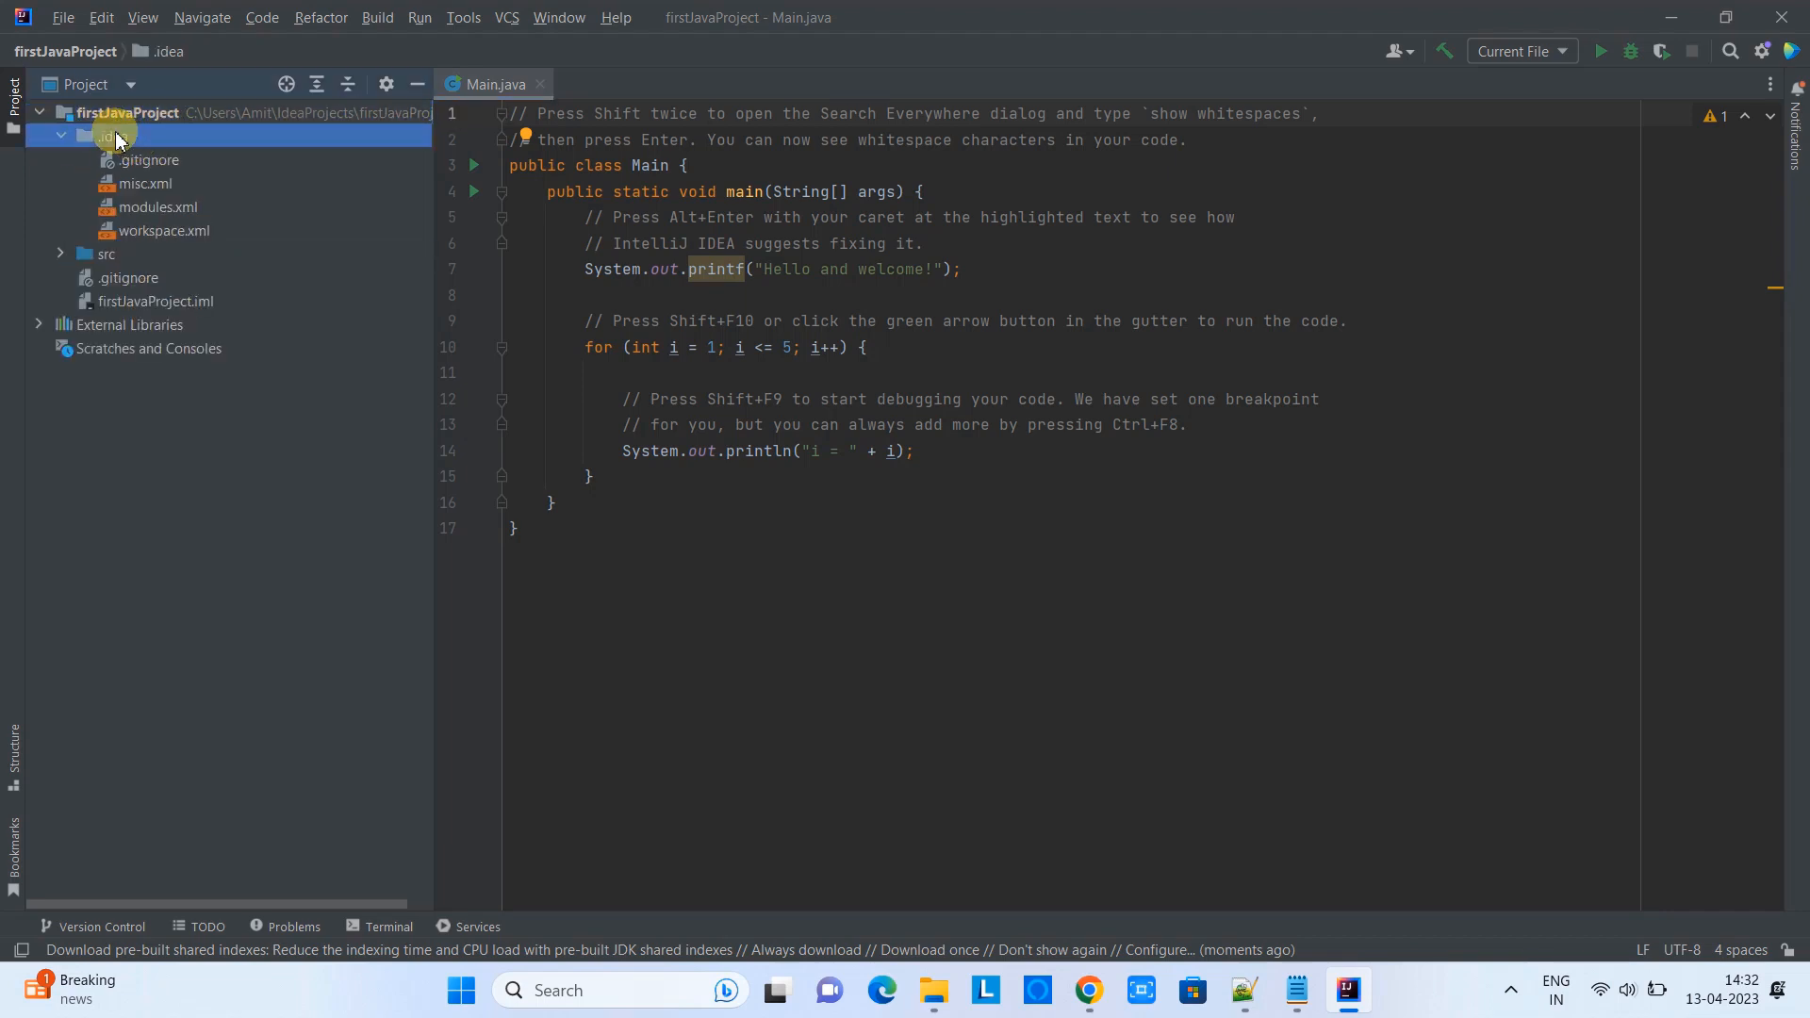
pyautogui.click(66, 141)
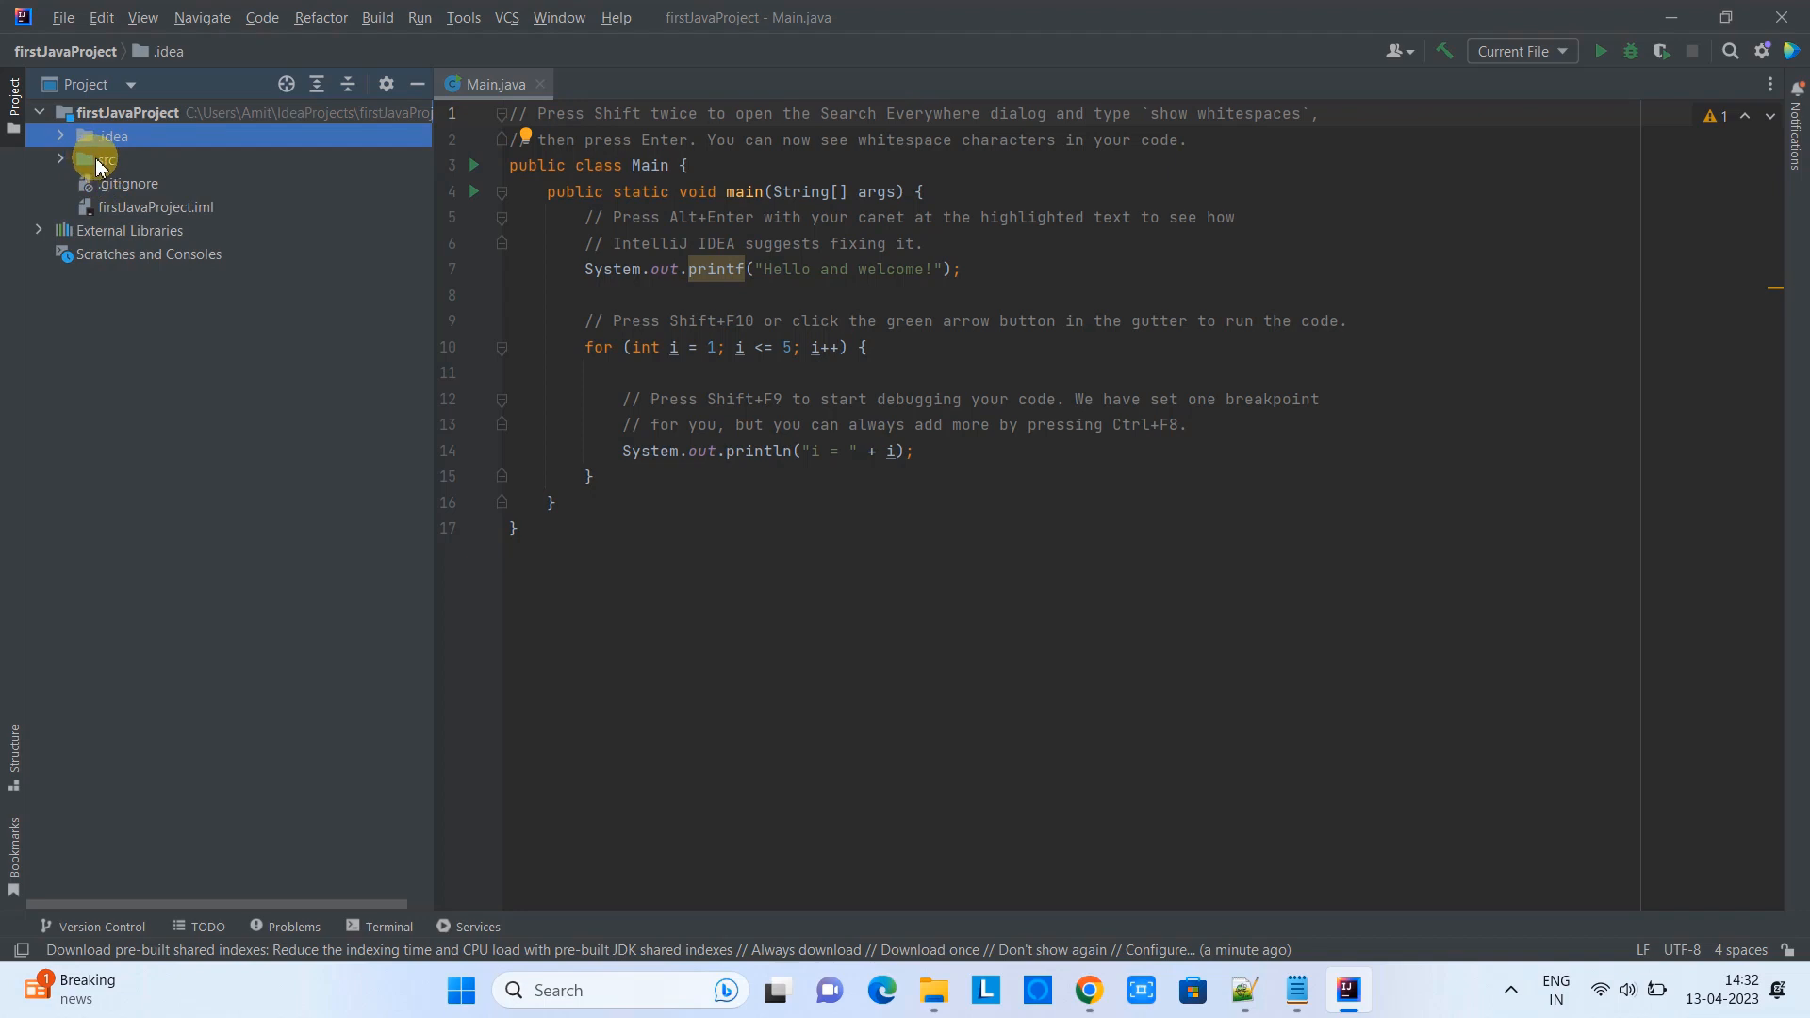
pyautogui.click(105, 161)
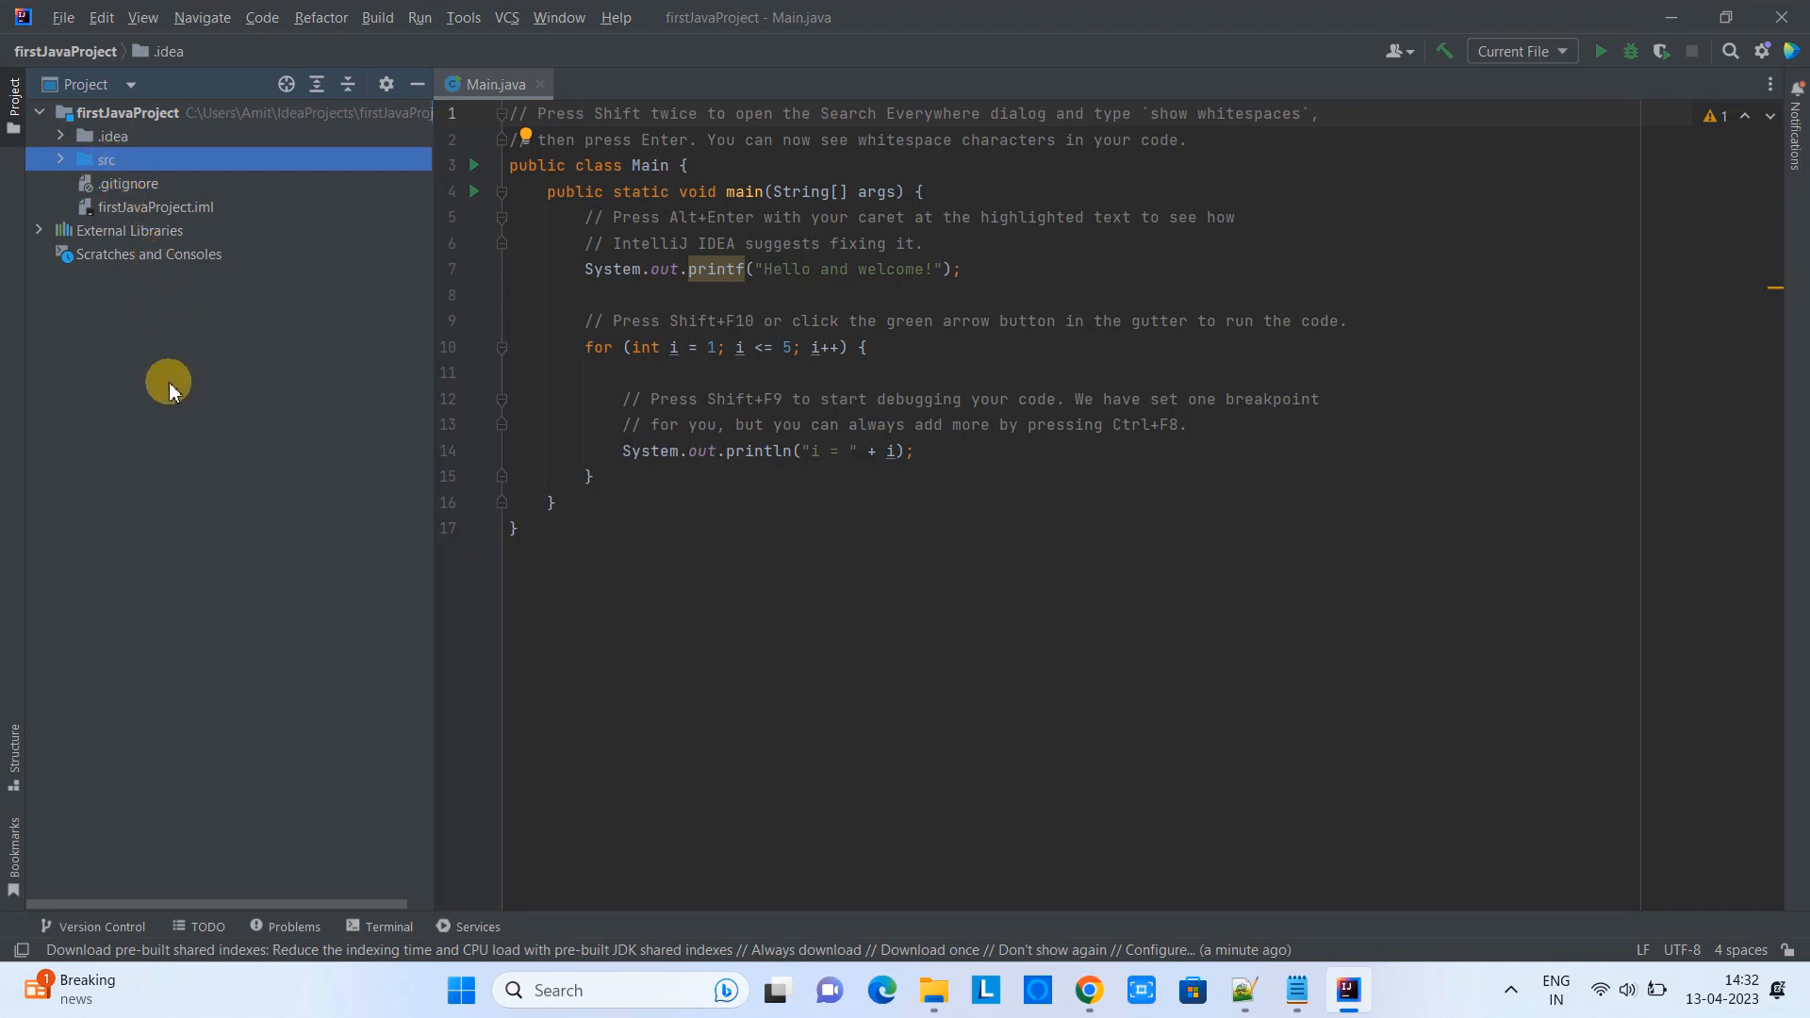
pyautogui.click(61, 159)
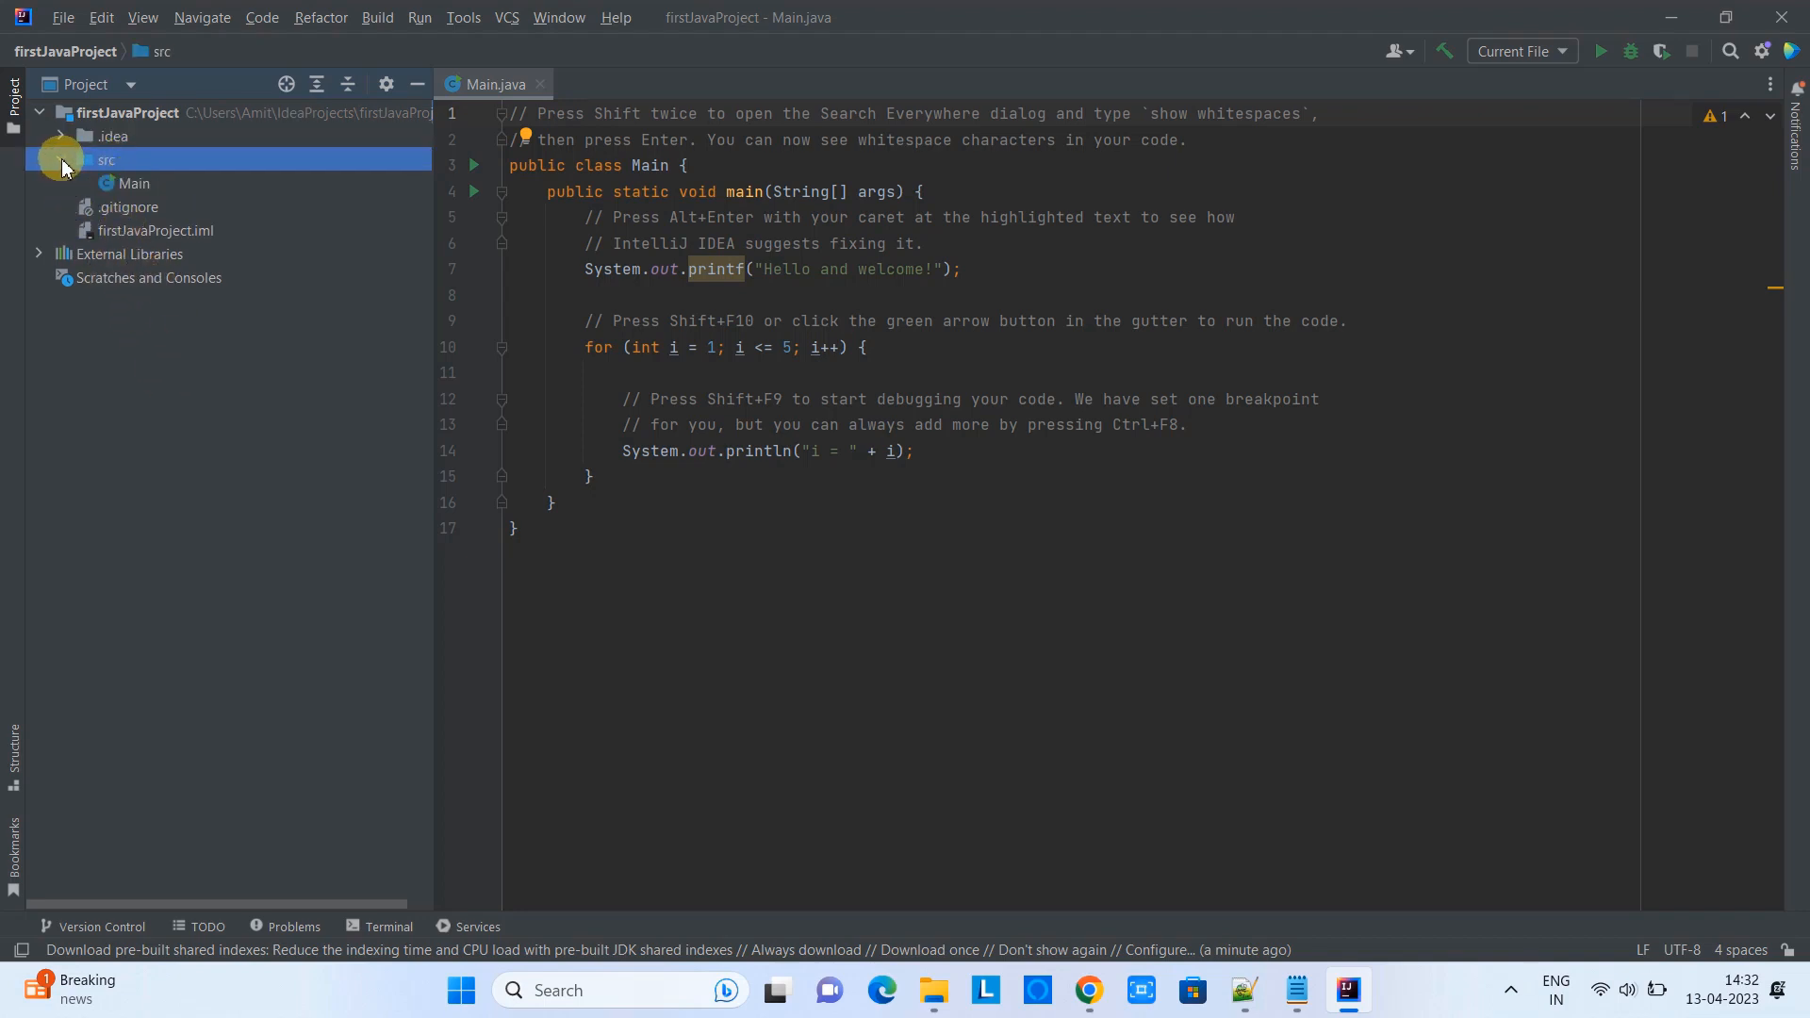
pyautogui.click(143, 182)
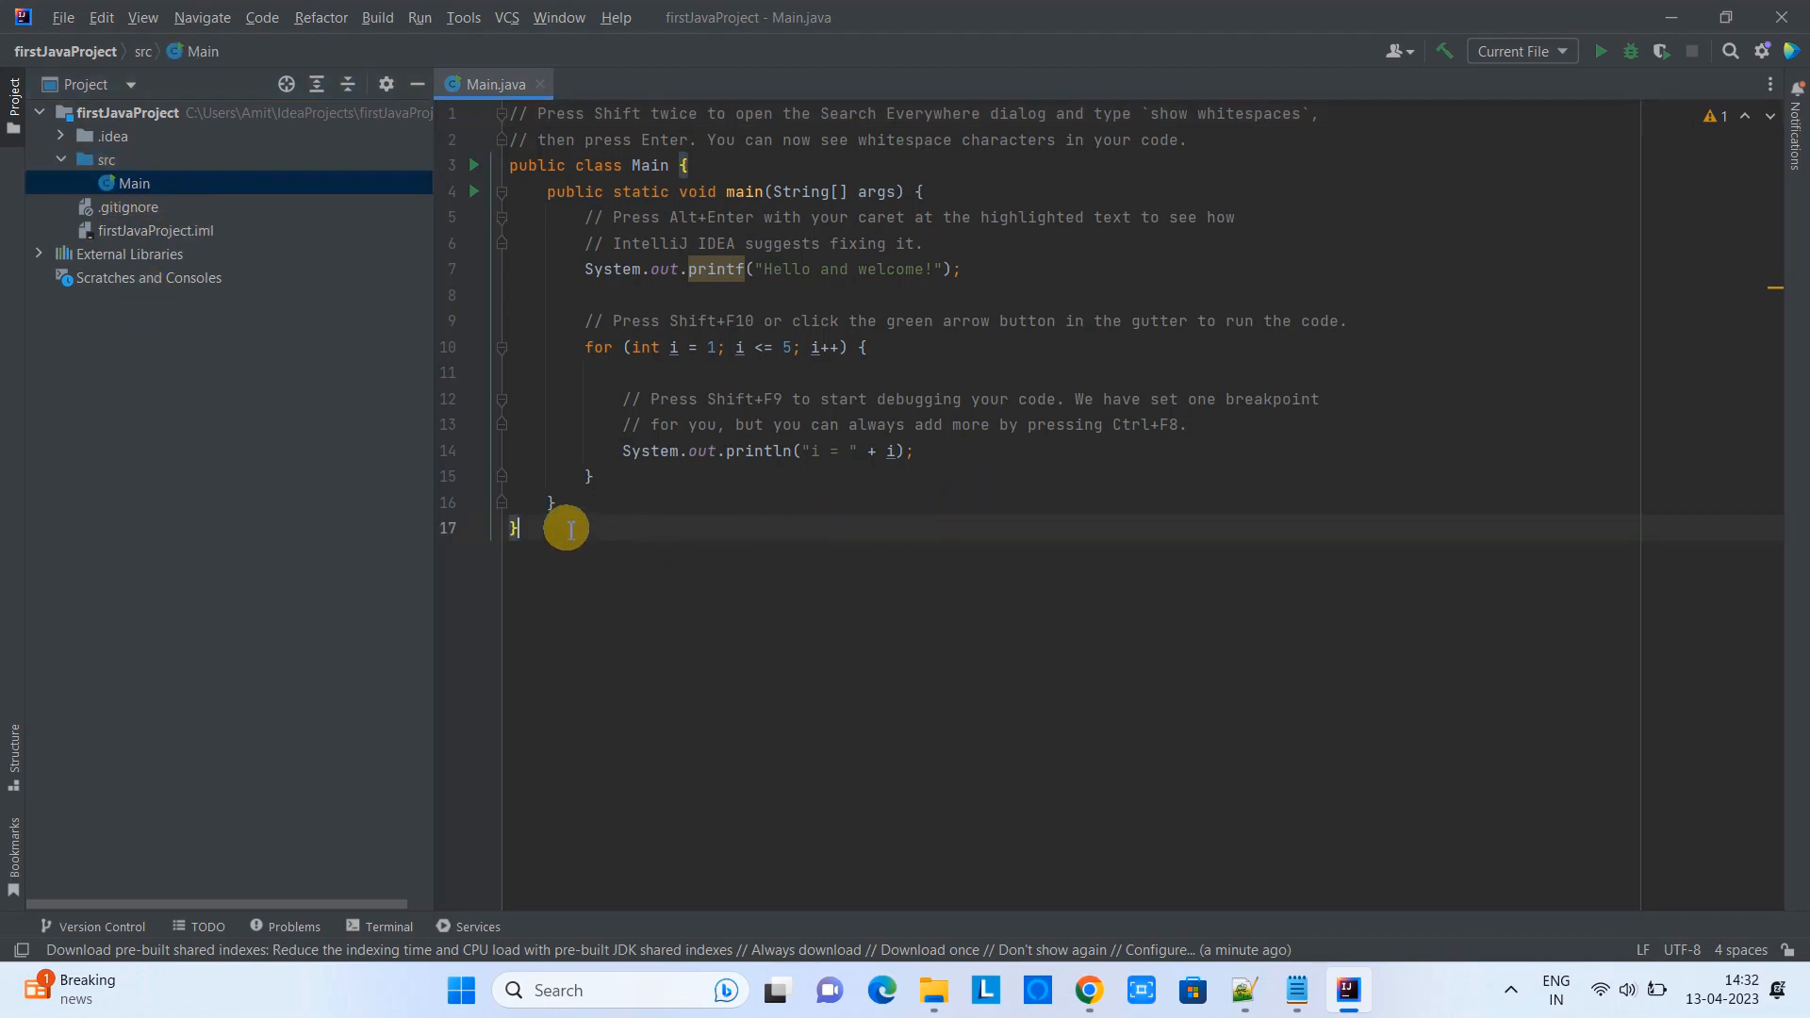
# Examine the sample code in Main.java, highlighting the whole class, the printf statement and the for loop header.
pyautogui.moveTo(566, 521); pyautogui.dragTo(497, 115)
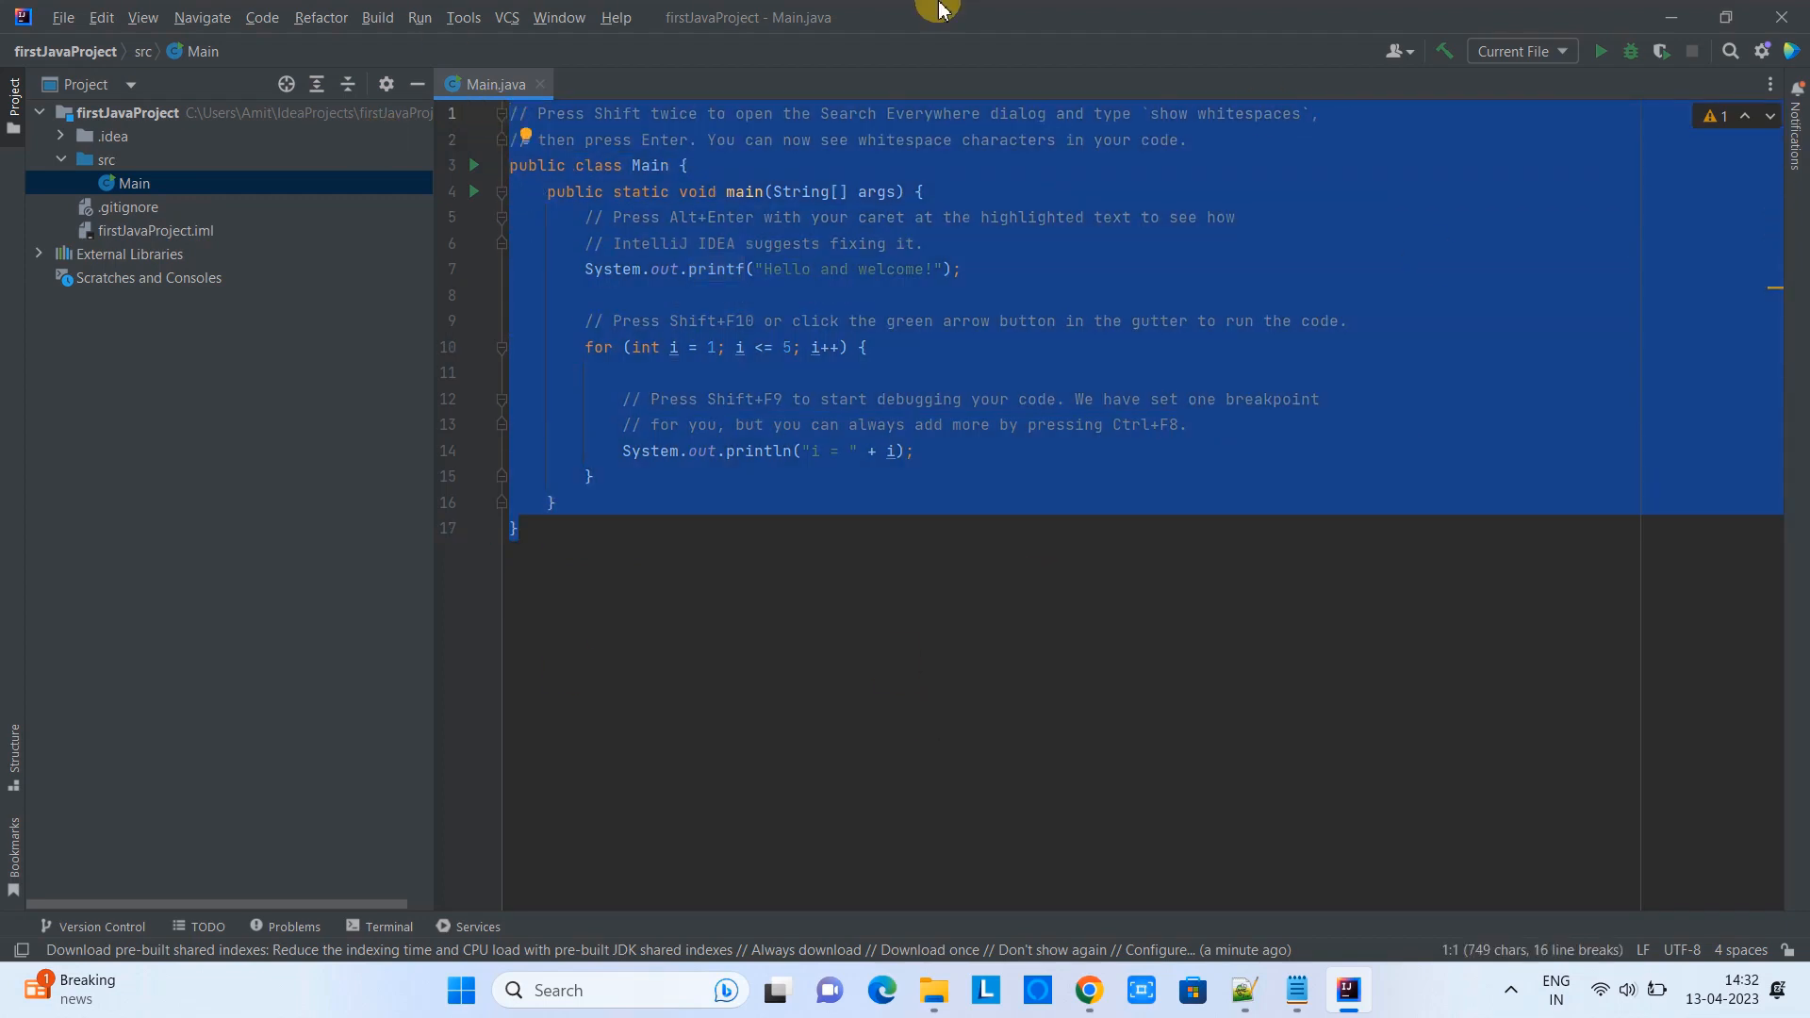
pyautogui.click(946, 683)
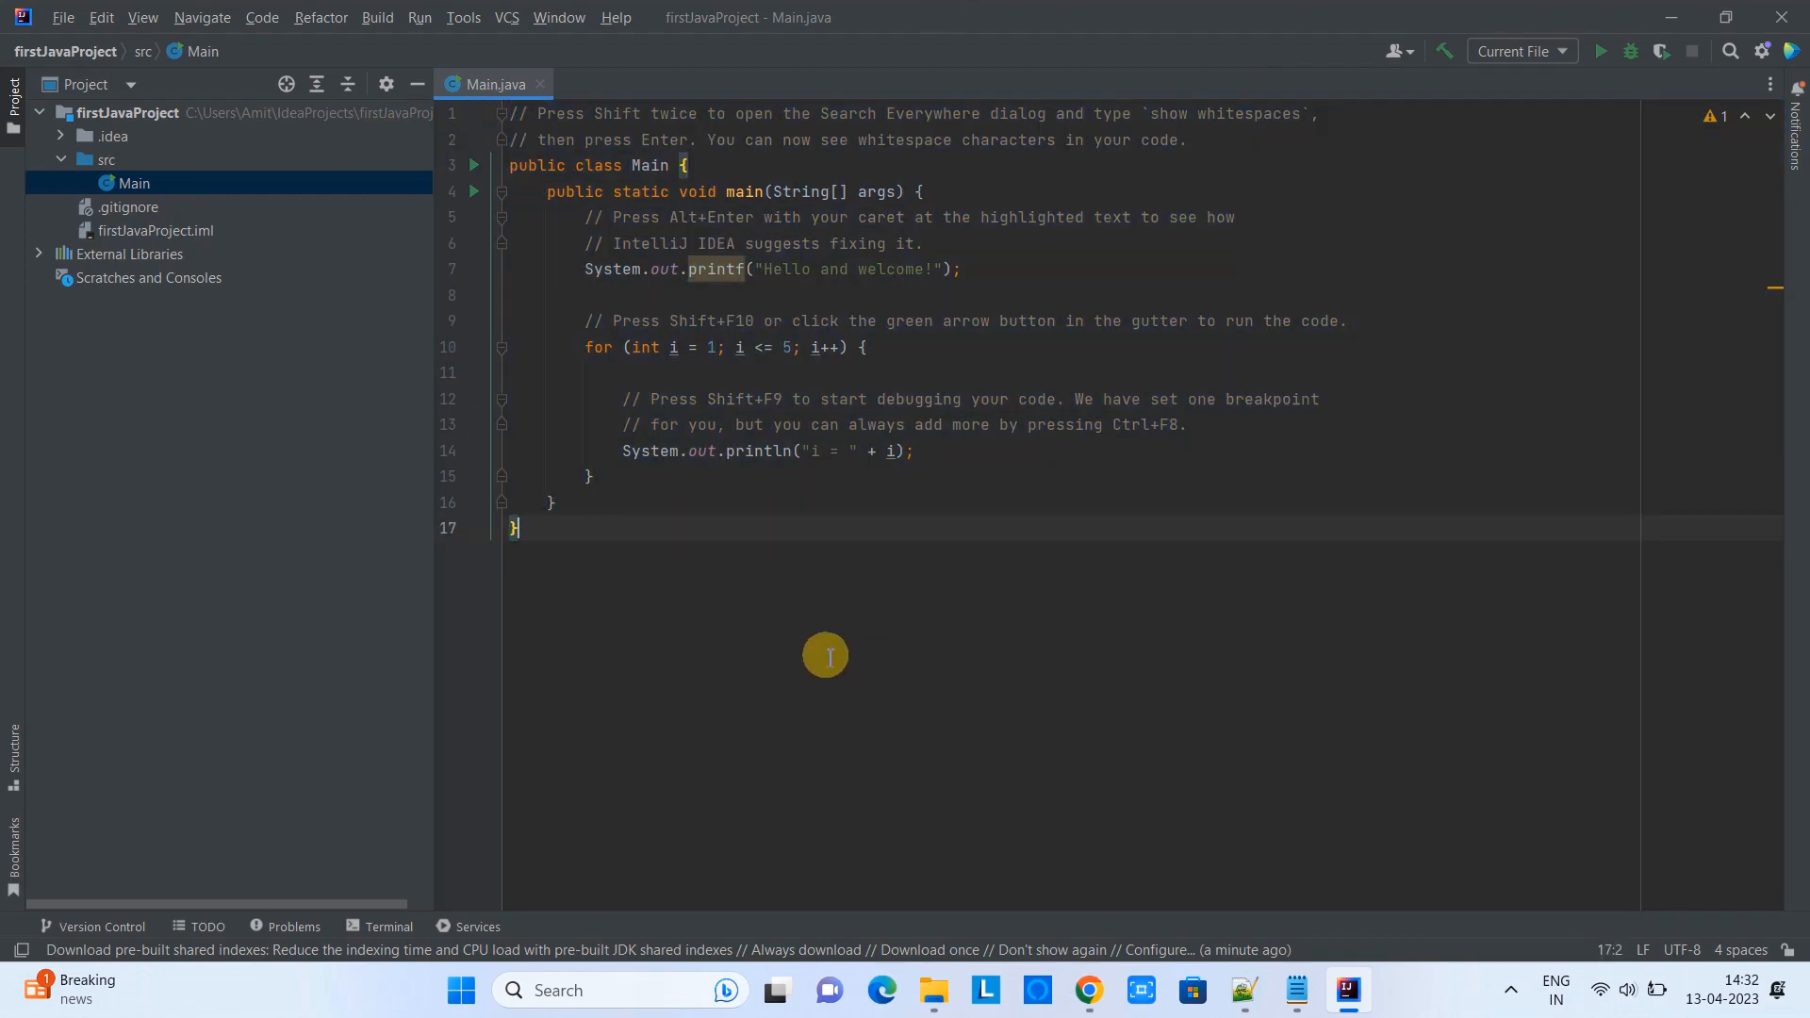
pyautogui.click(801, 392)
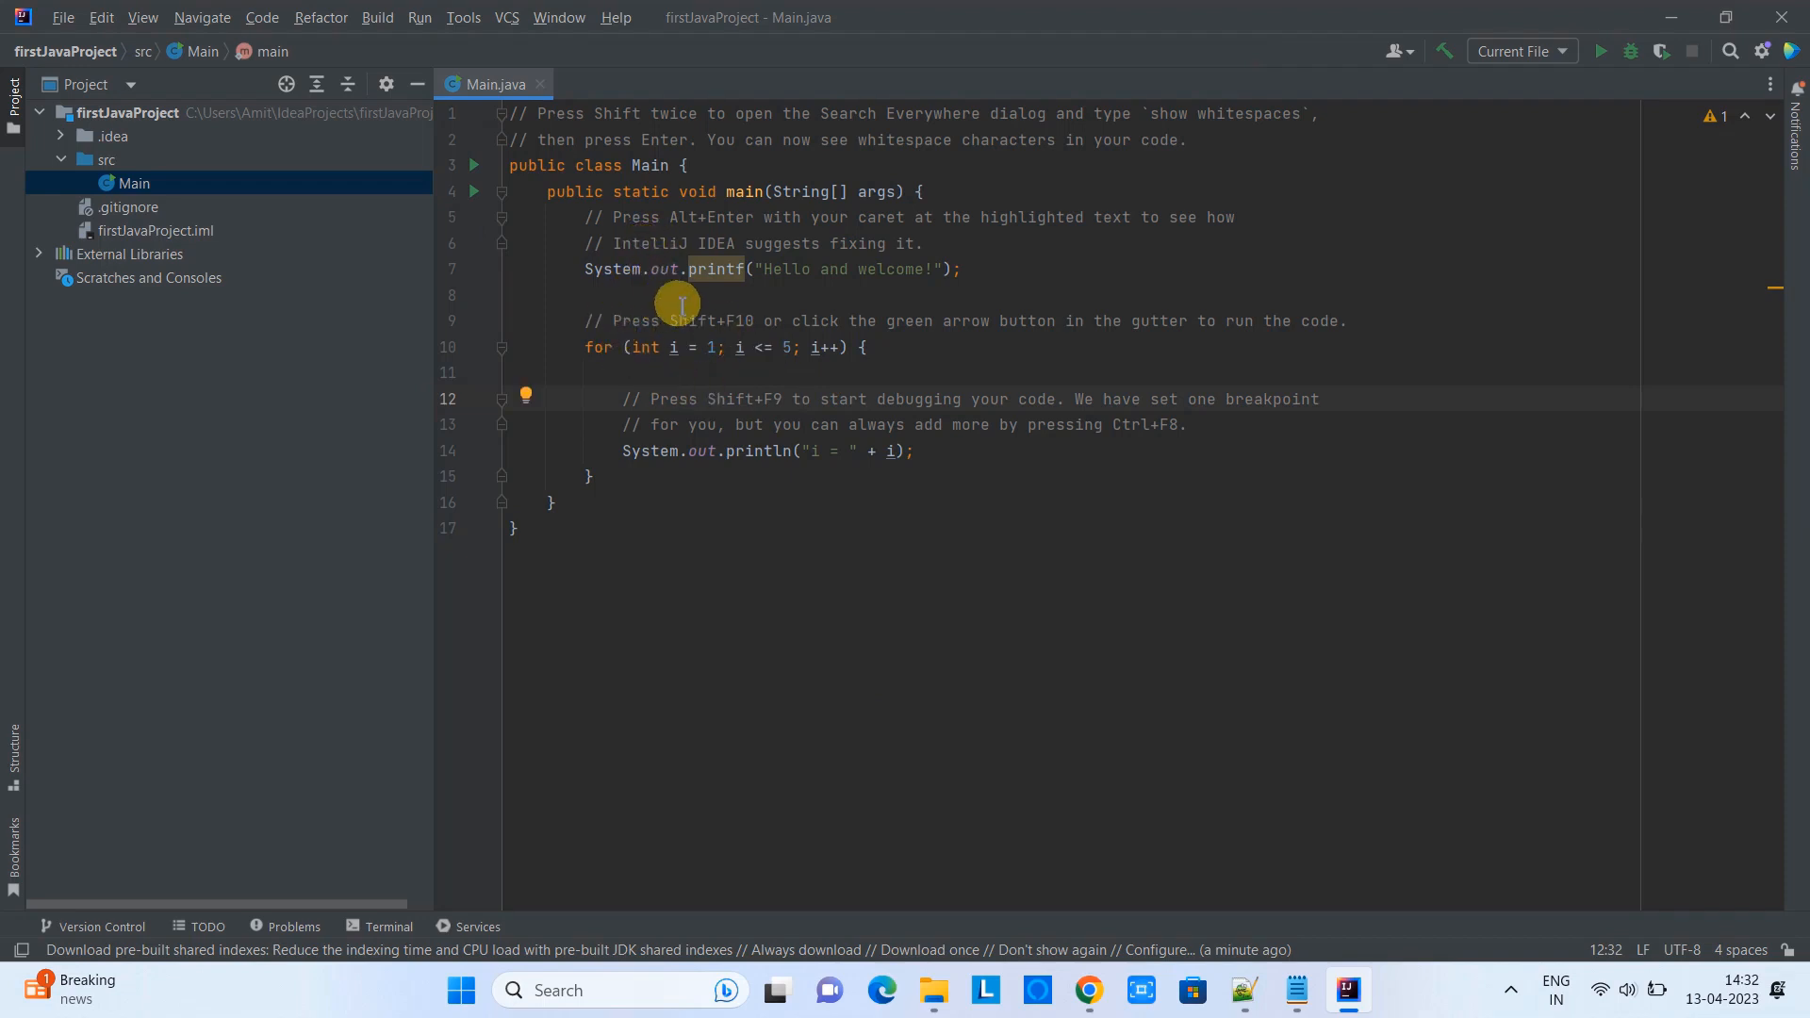
pyautogui.moveTo(586, 268); pyautogui.dragTo(994, 268)
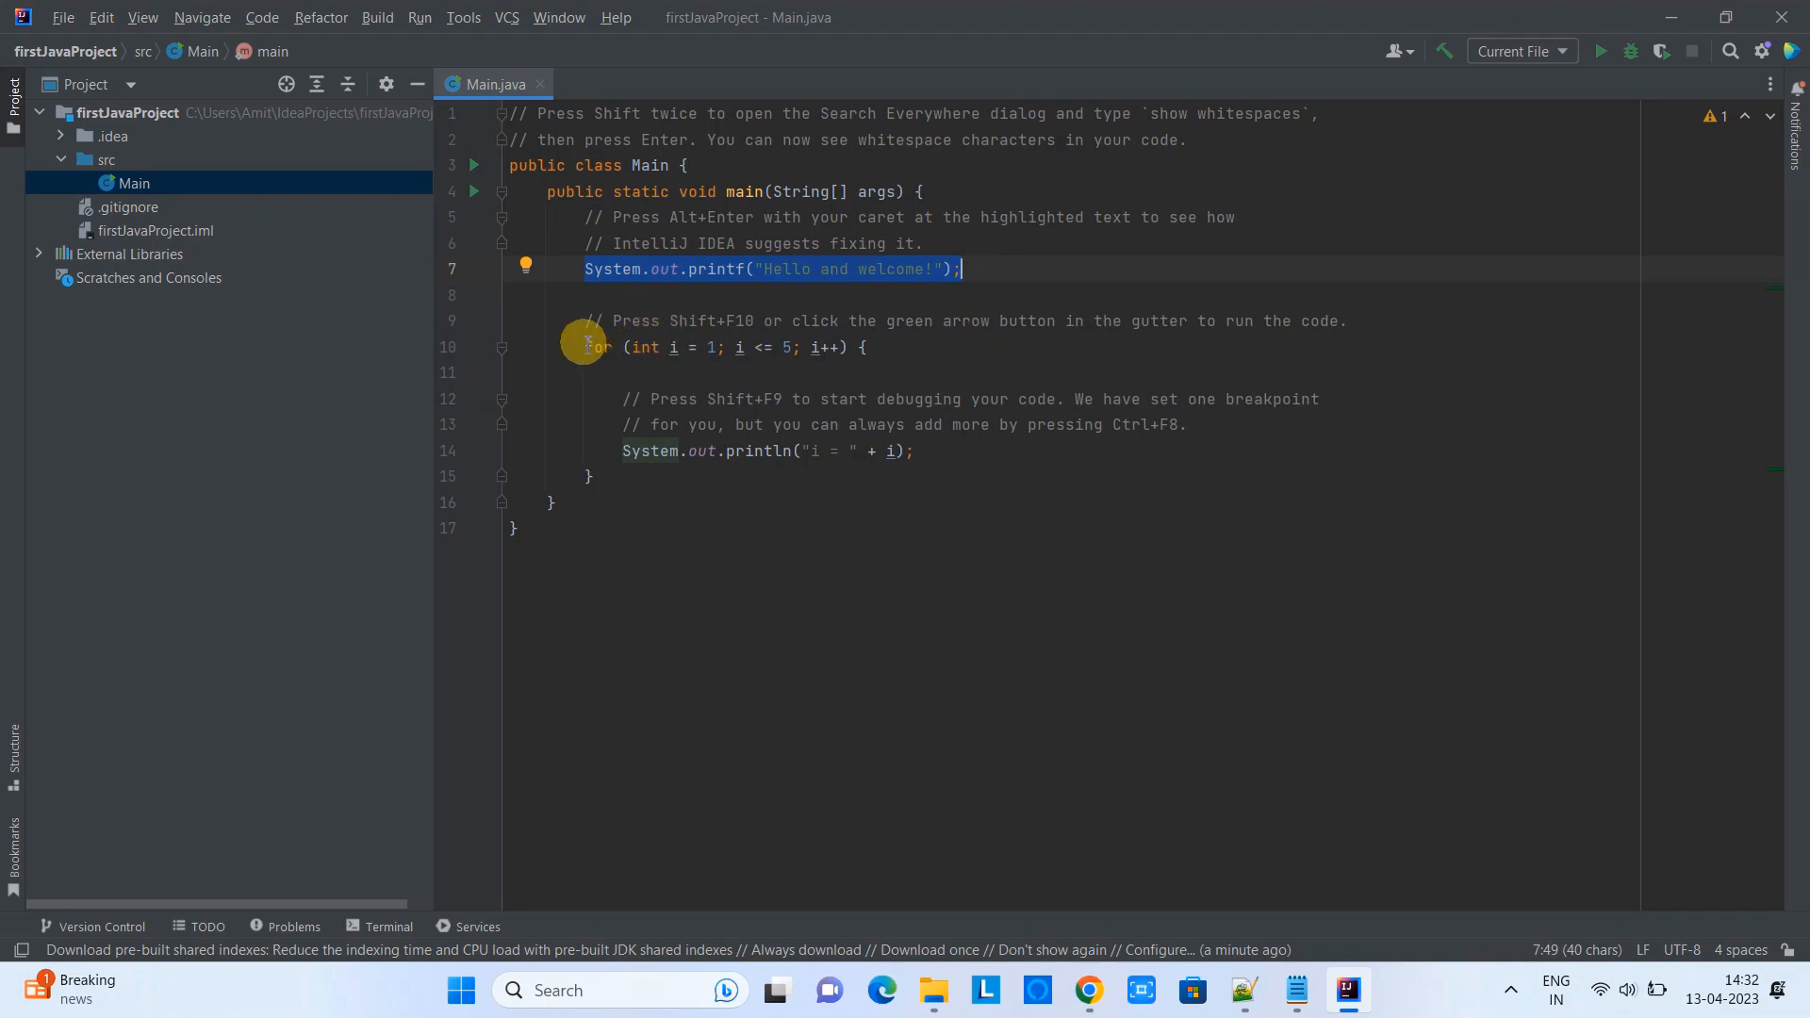
pyautogui.moveTo(585, 347); pyautogui.dragTo(954, 360)
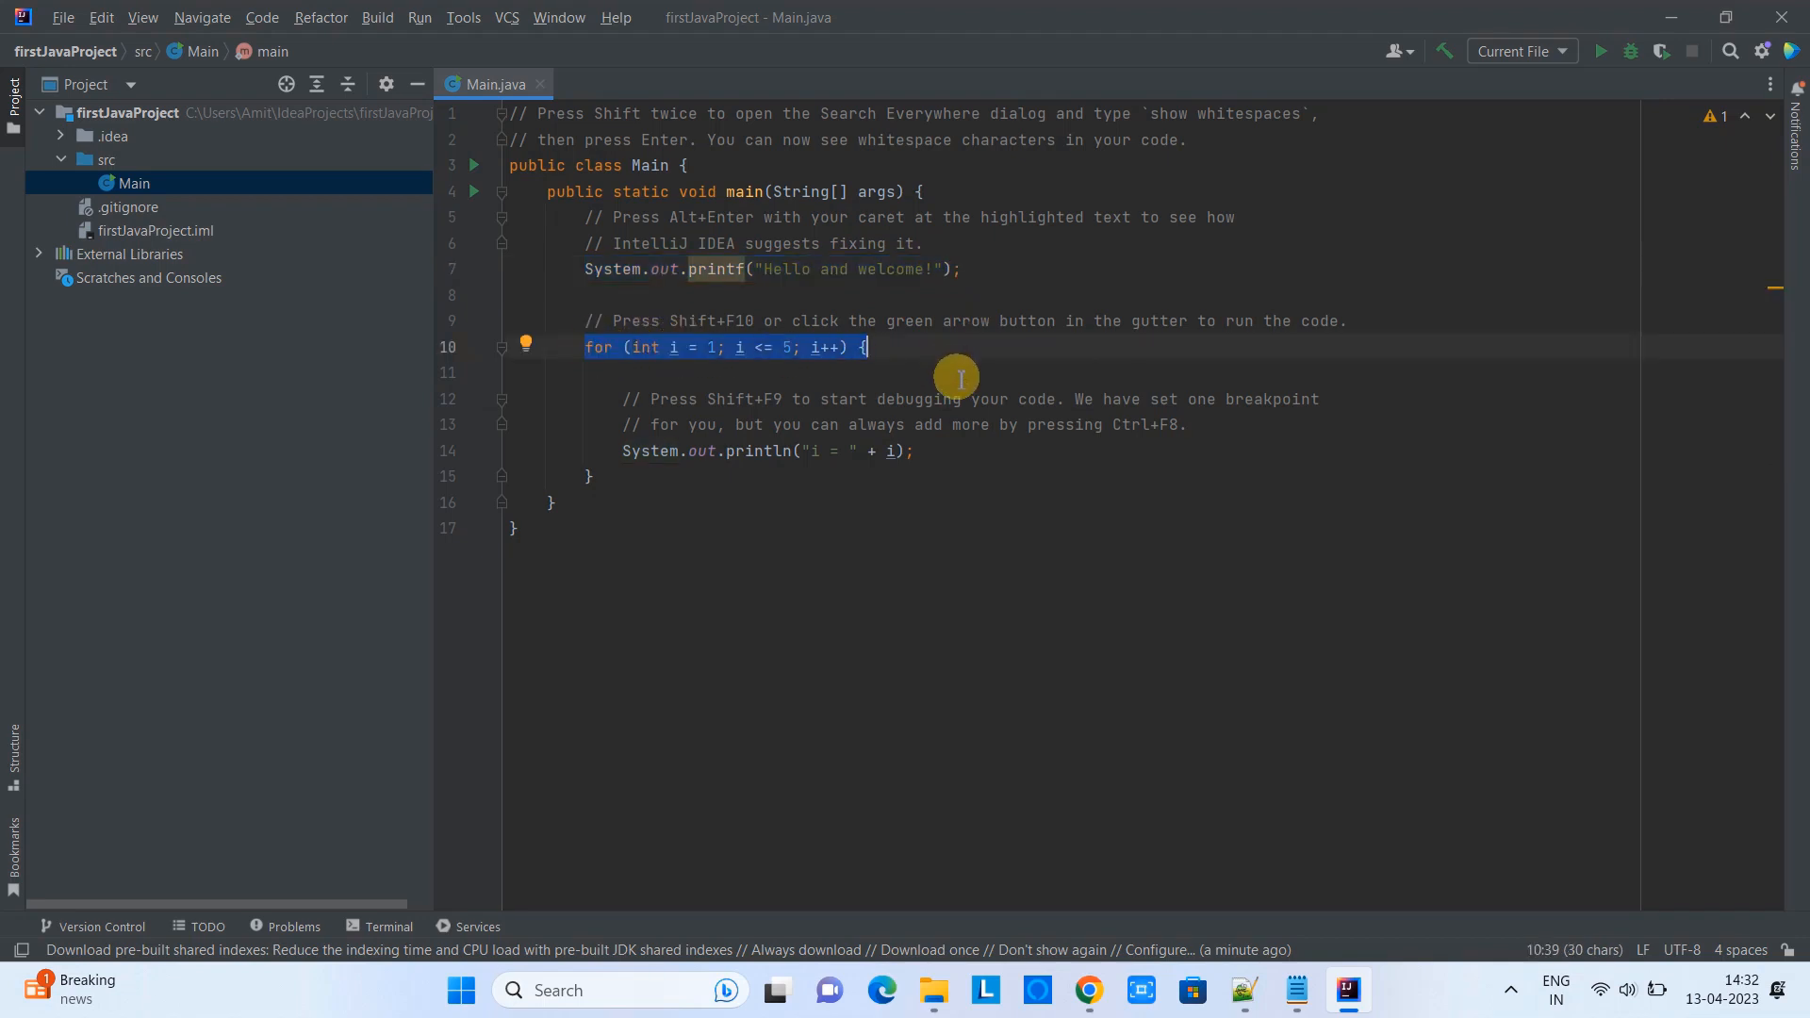
# Examine the debugging comment and the println statement inside the for loop of Main.java by highlighting each.
pyautogui.click(947, 469)
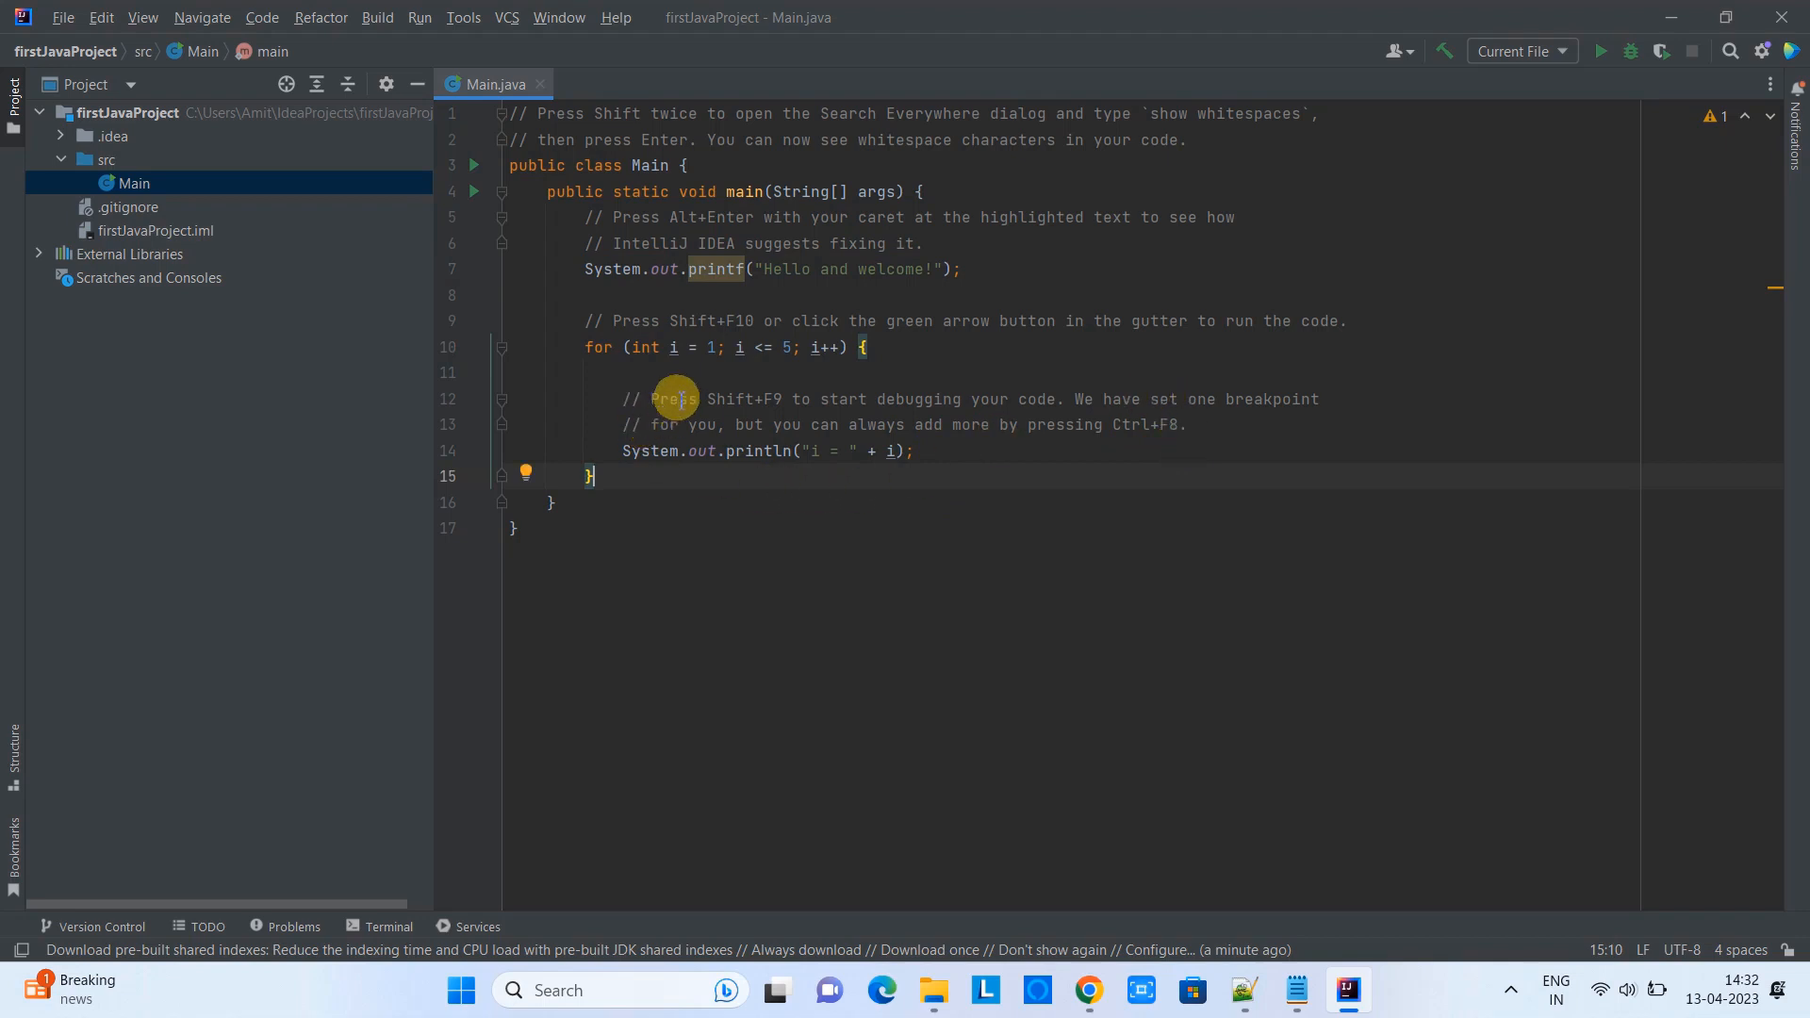
pyautogui.moveTo(650, 399); pyautogui.dragTo(1063, 401)
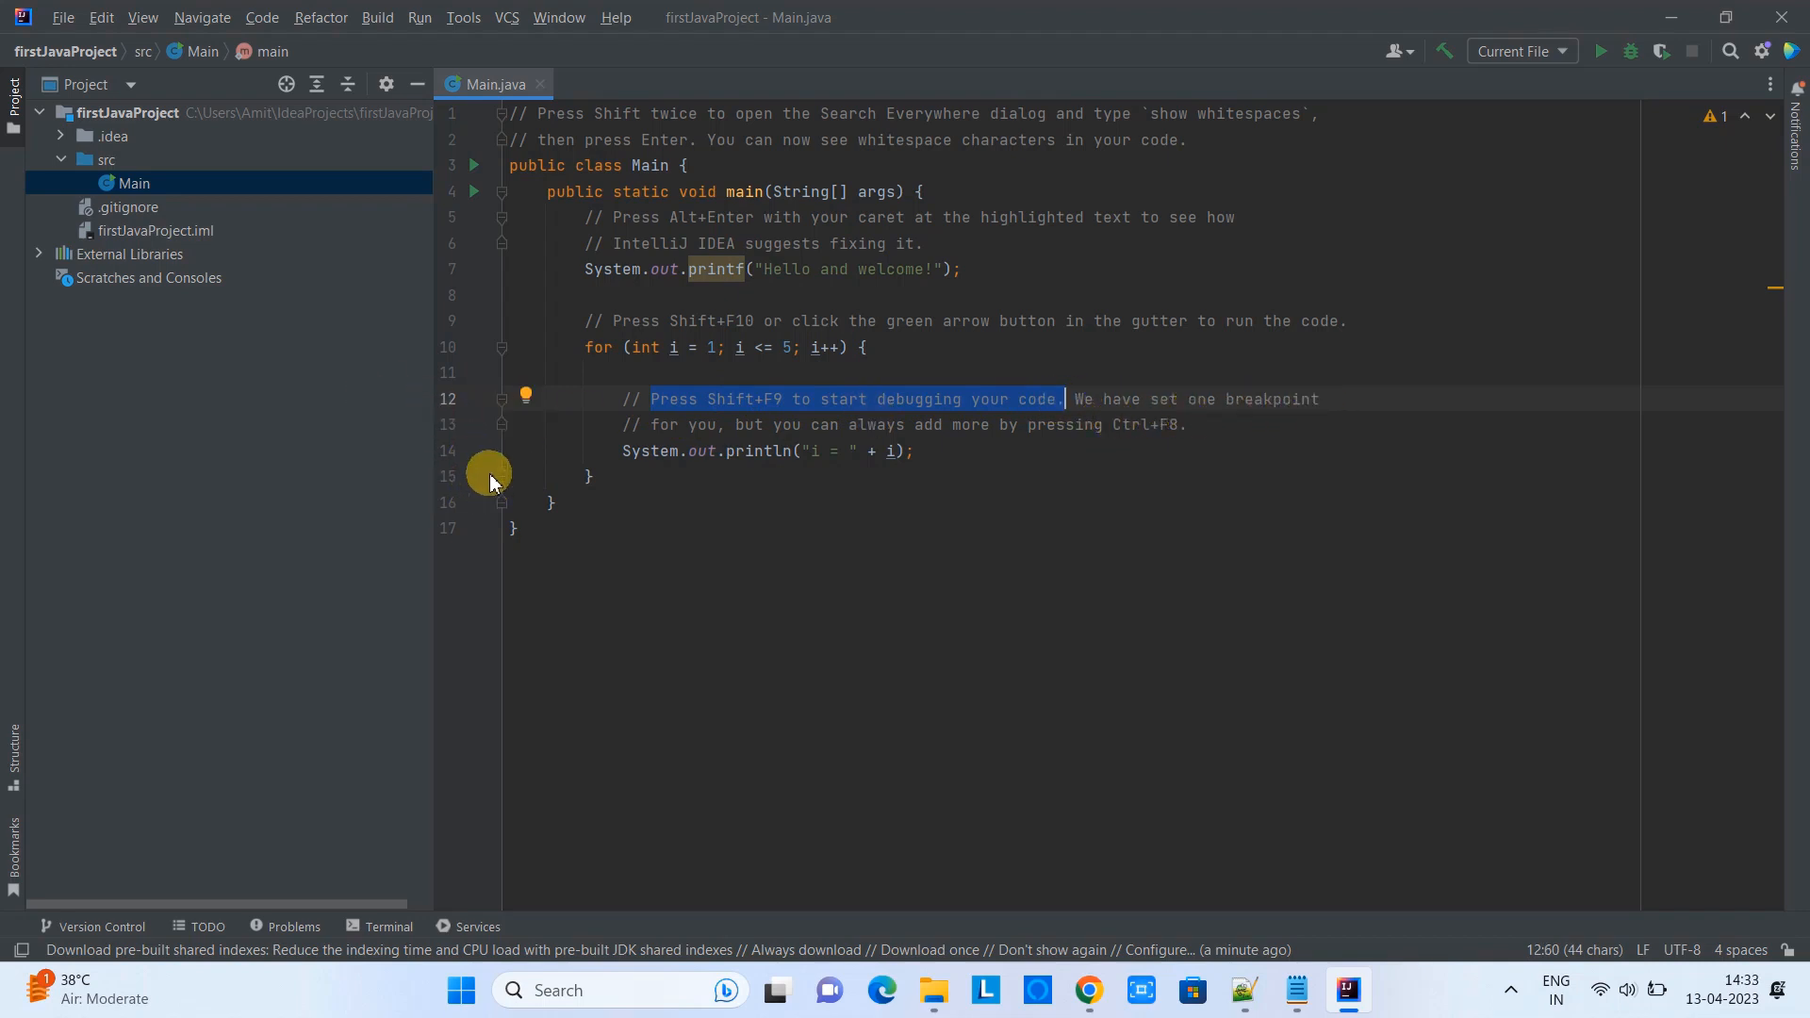
pyautogui.moveTo(603, 452); pyautogui.dragTo(986, 460)
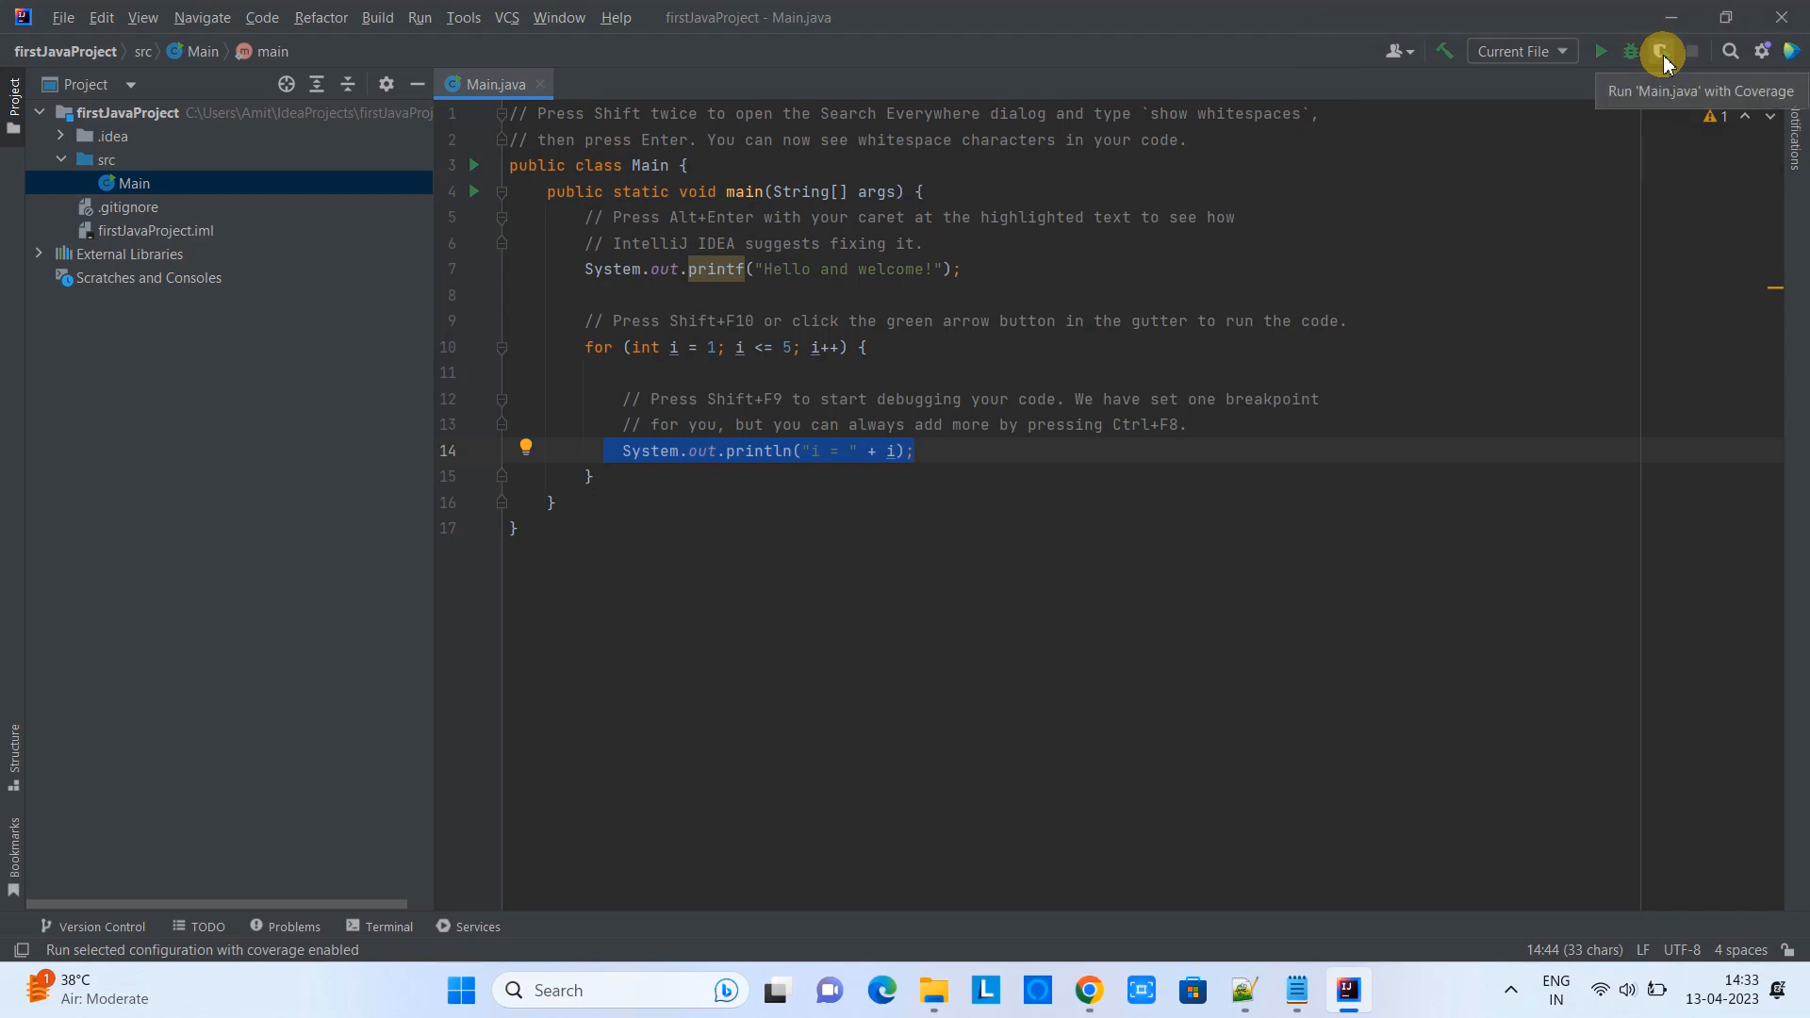
# View the IDE notifications and hide them again.
pyautogui.click(1793, 141)
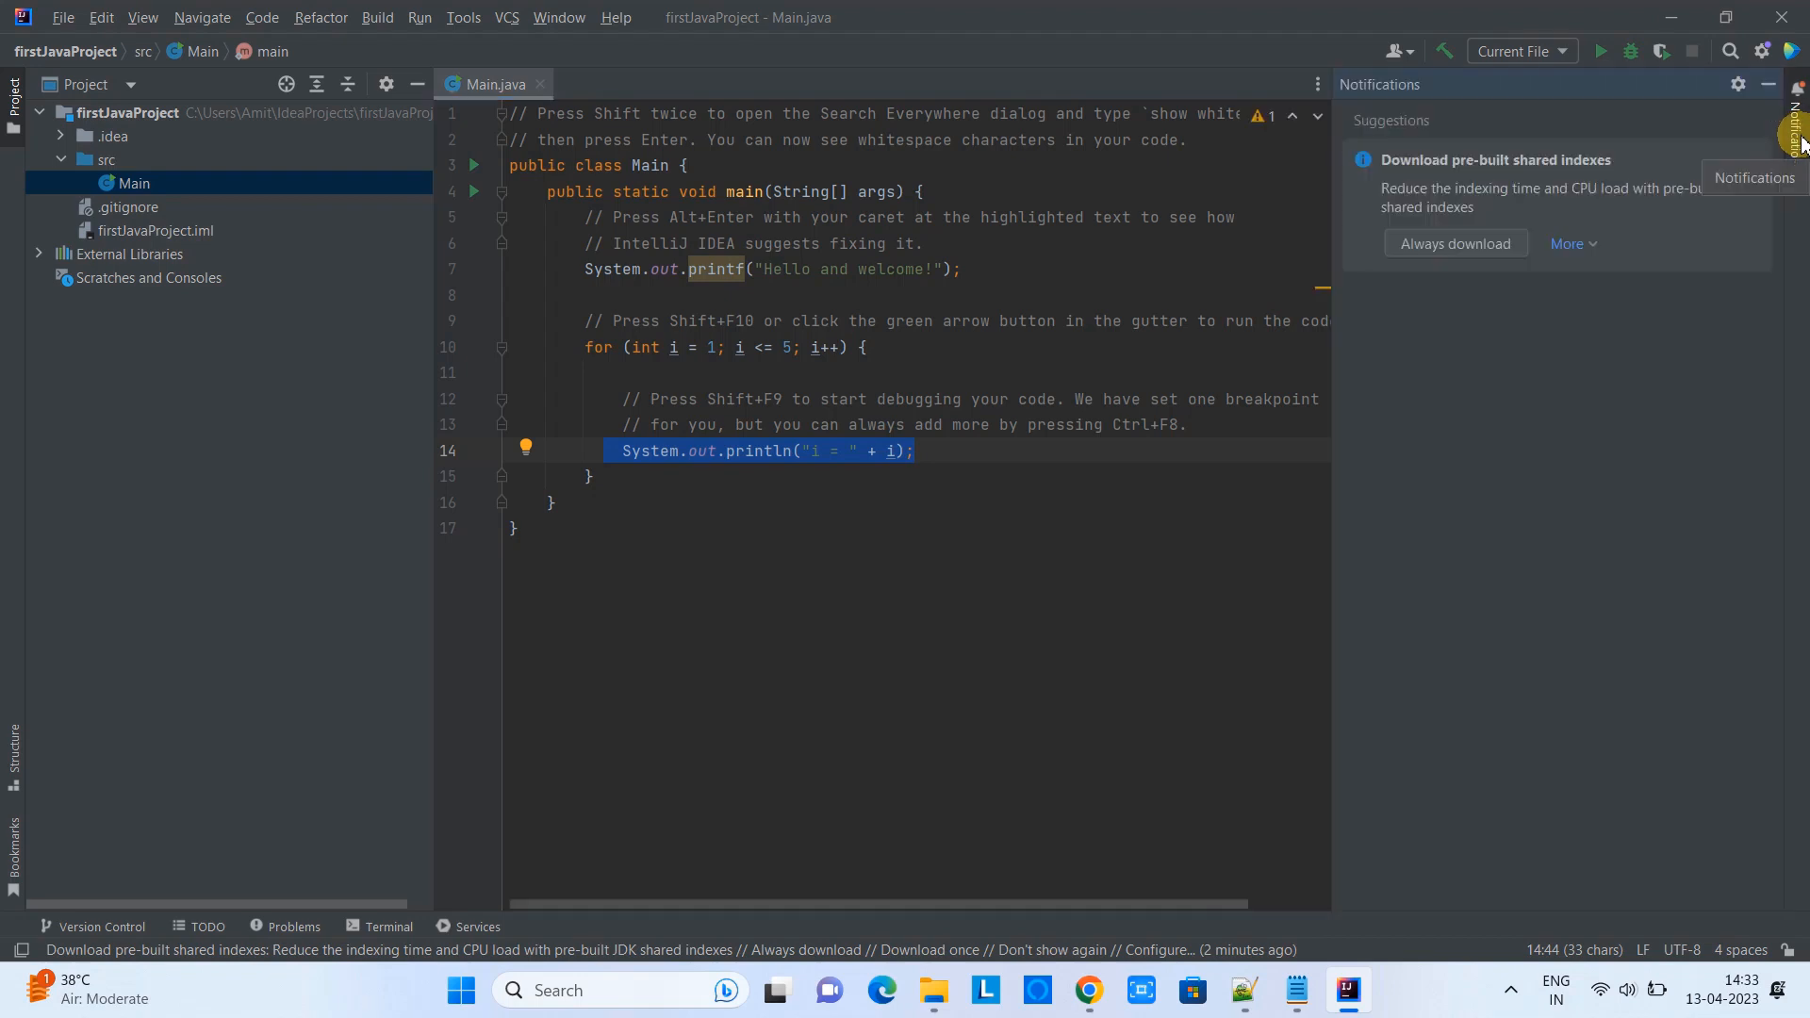
pyautogui.click(1166, 558)
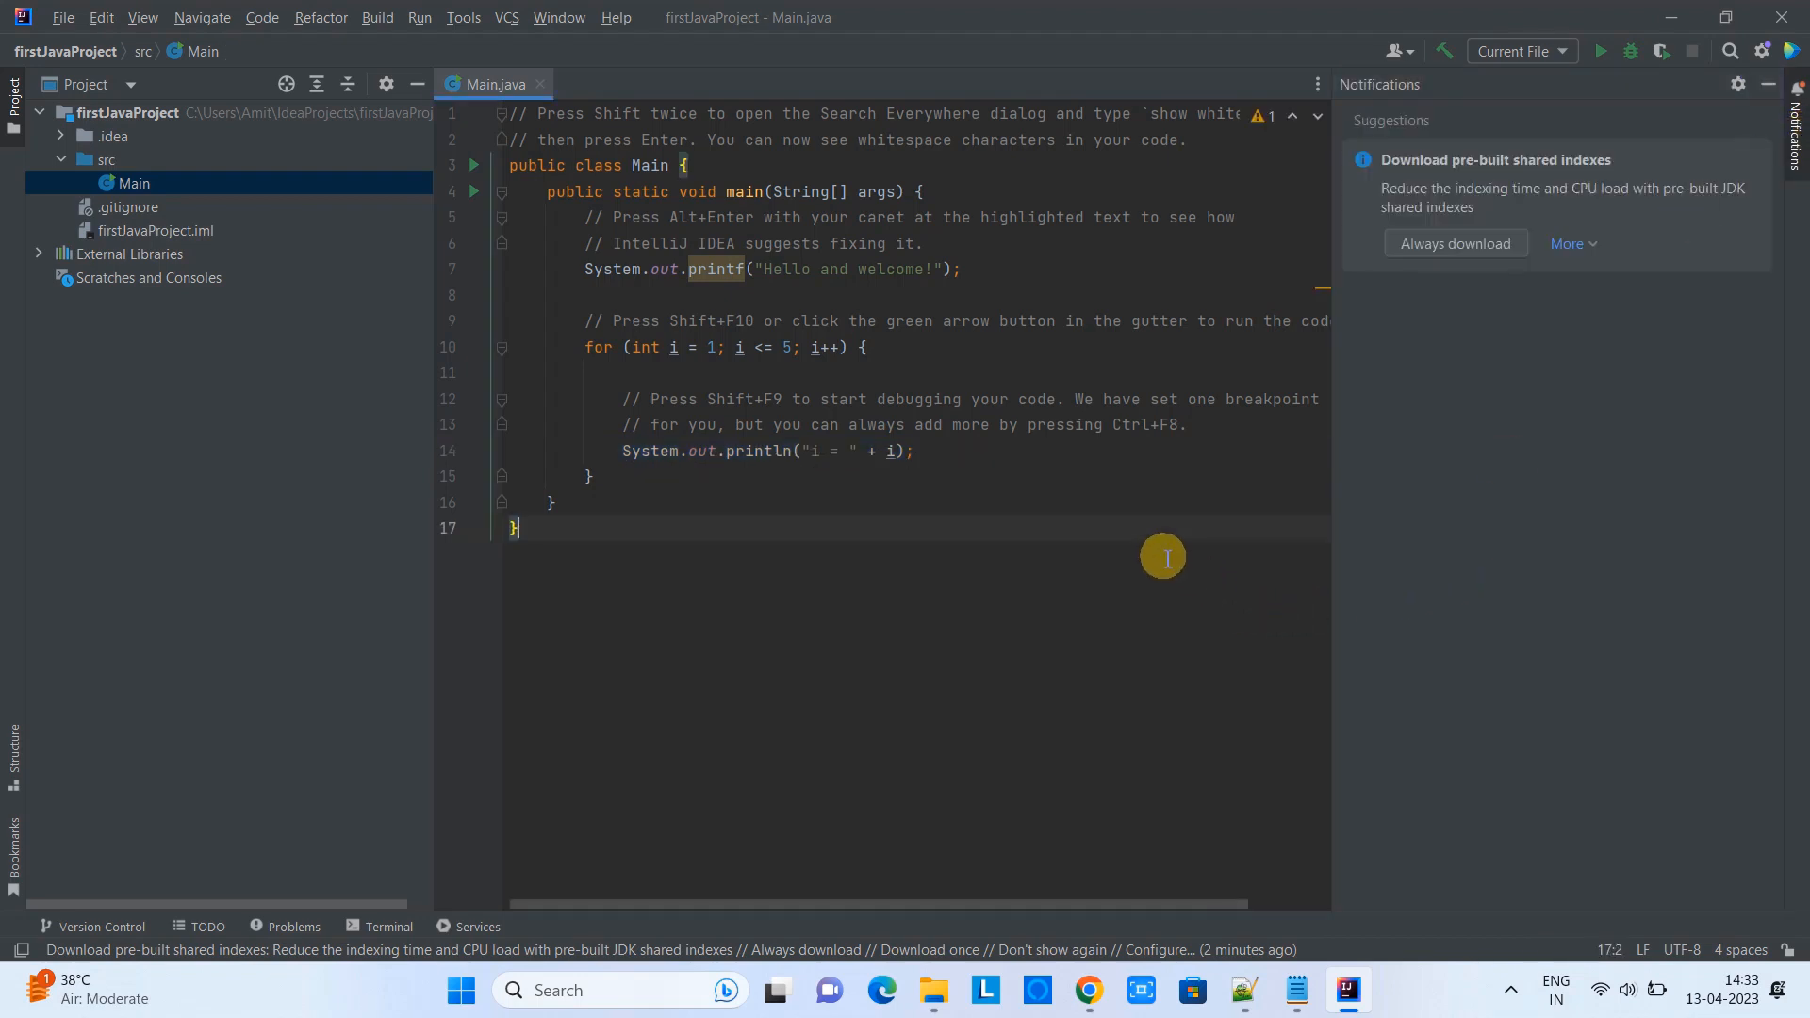
pyautogui.click(1769, 84)
# Check the run options offered for the selected Main.java code, and run the current file.
pyautogui.moveTo(566, 524); pyautogui.dragTo(461, 127)
pyautogui.rightClick(1006, 374)
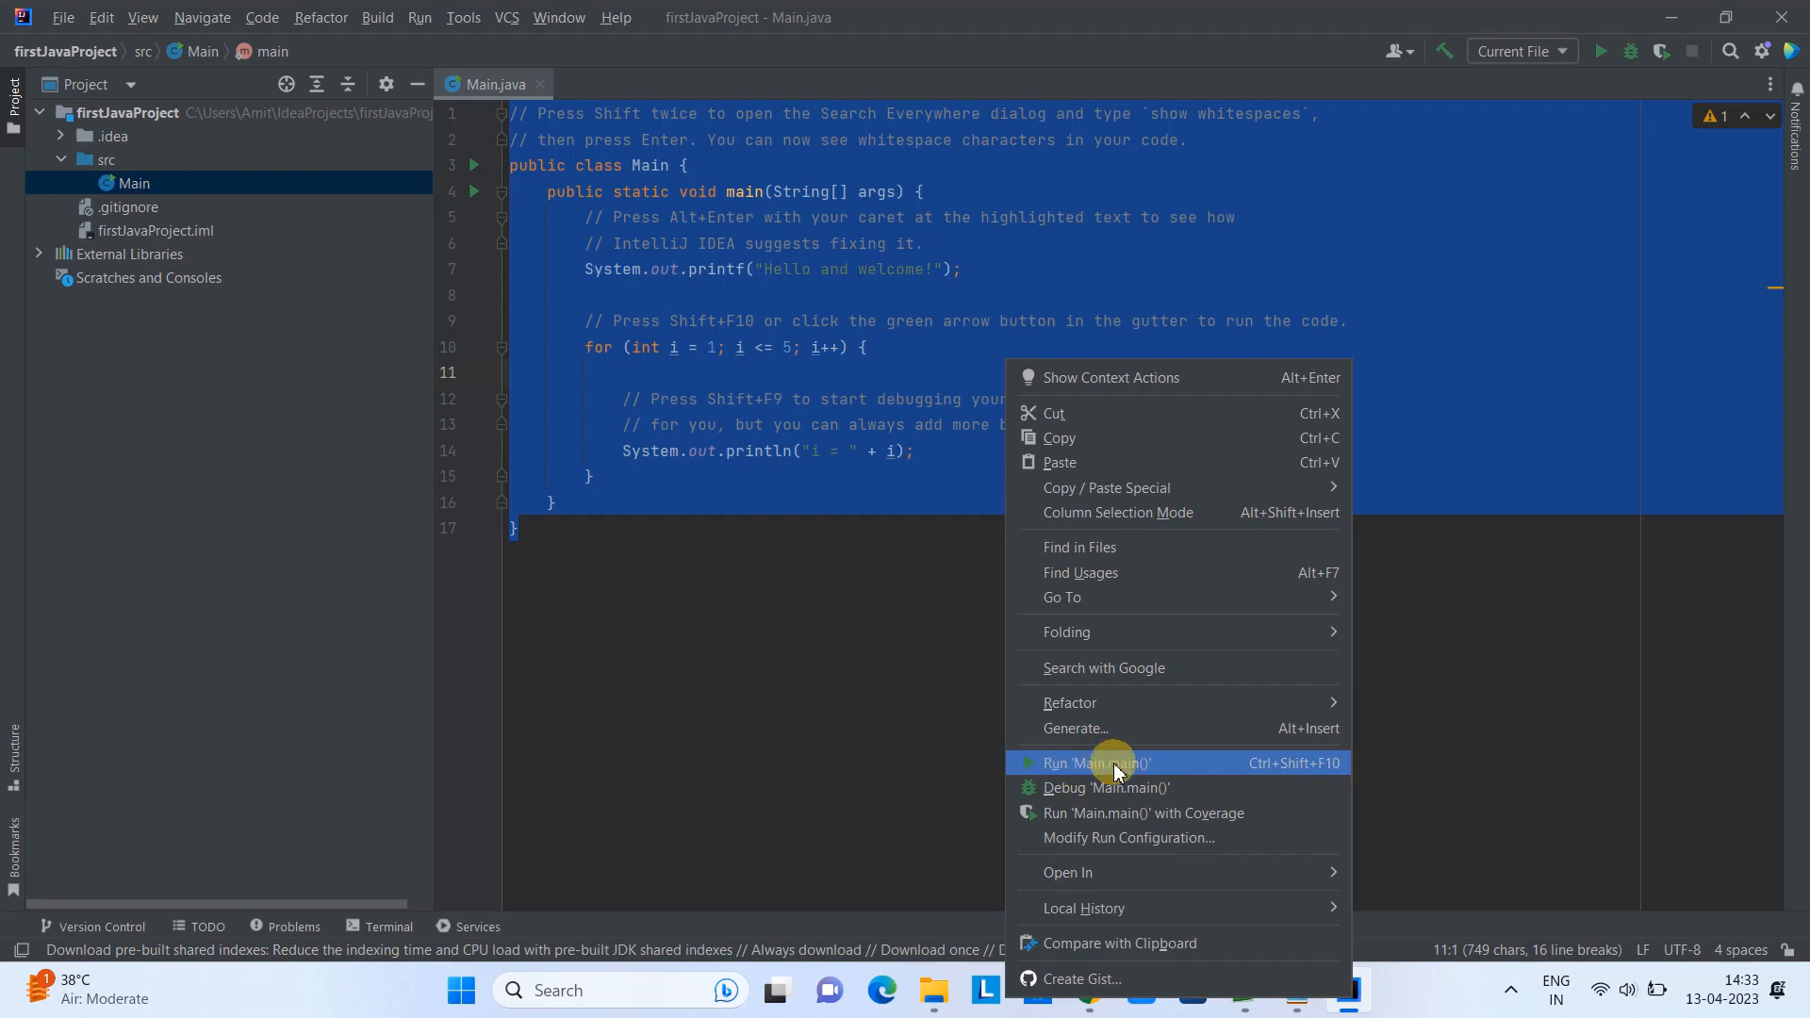
pyautogui.click(818, 729)
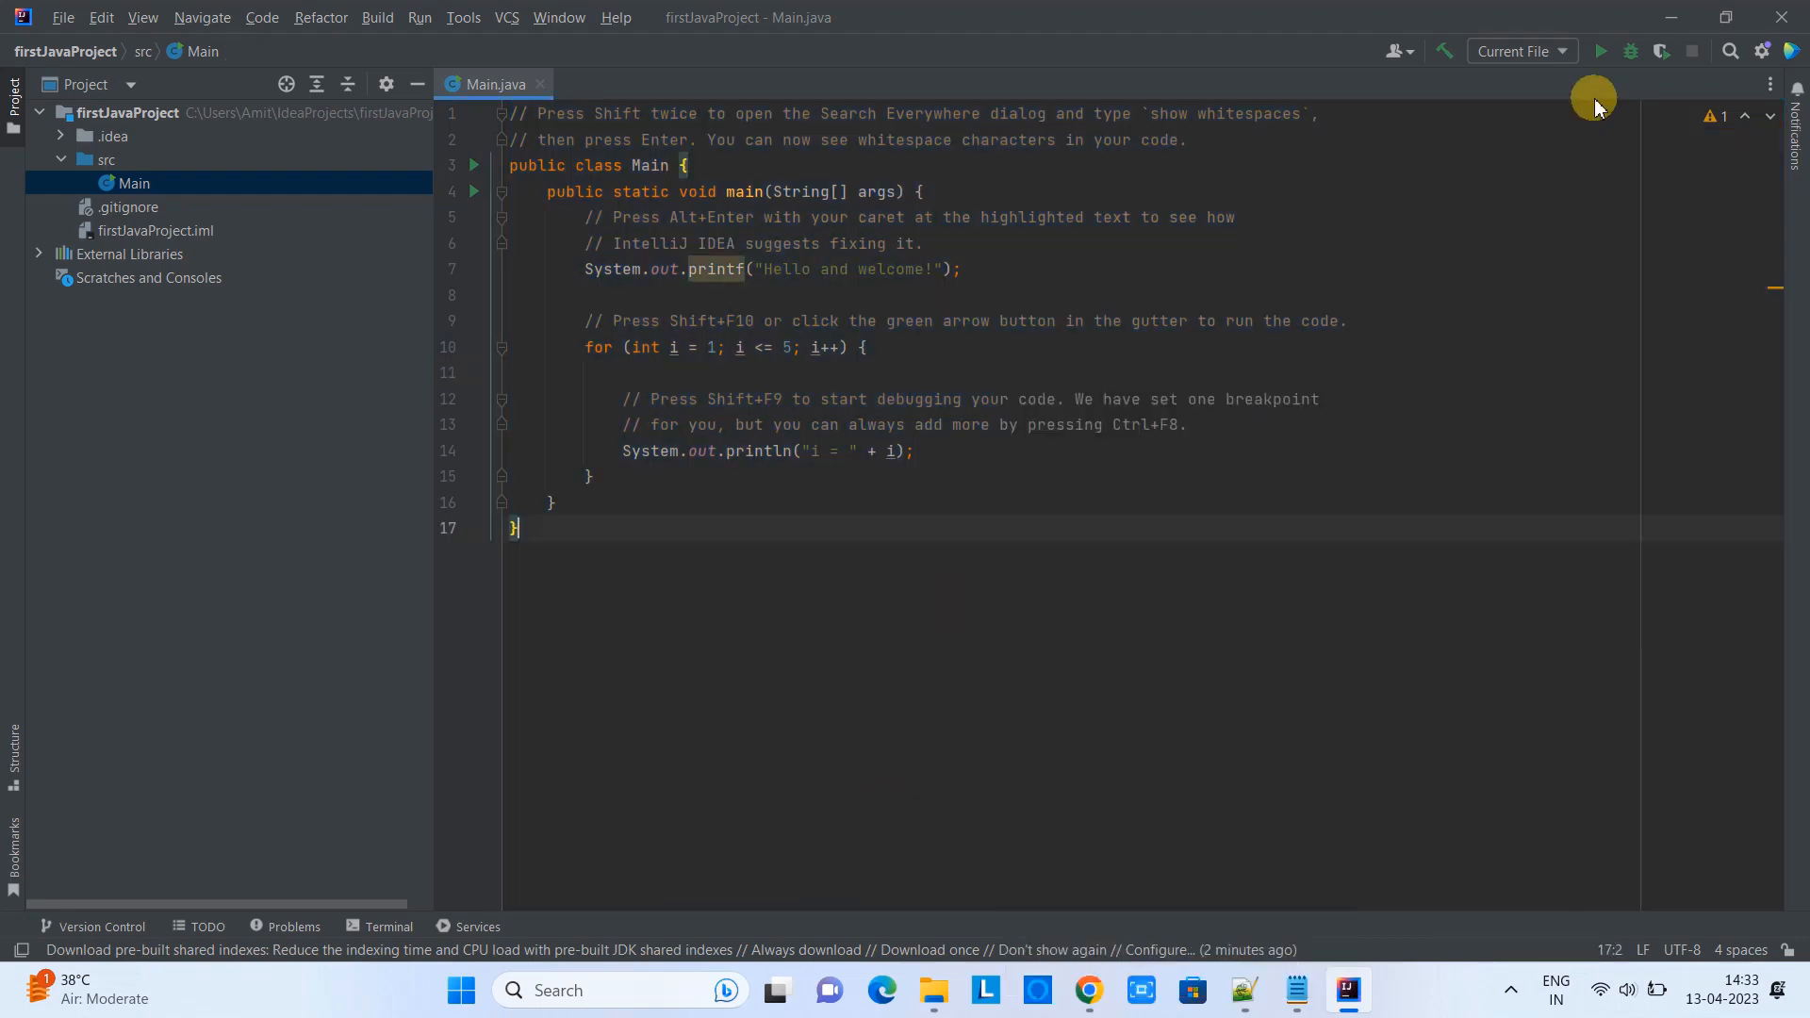
pyautogui.click(1599, 51)
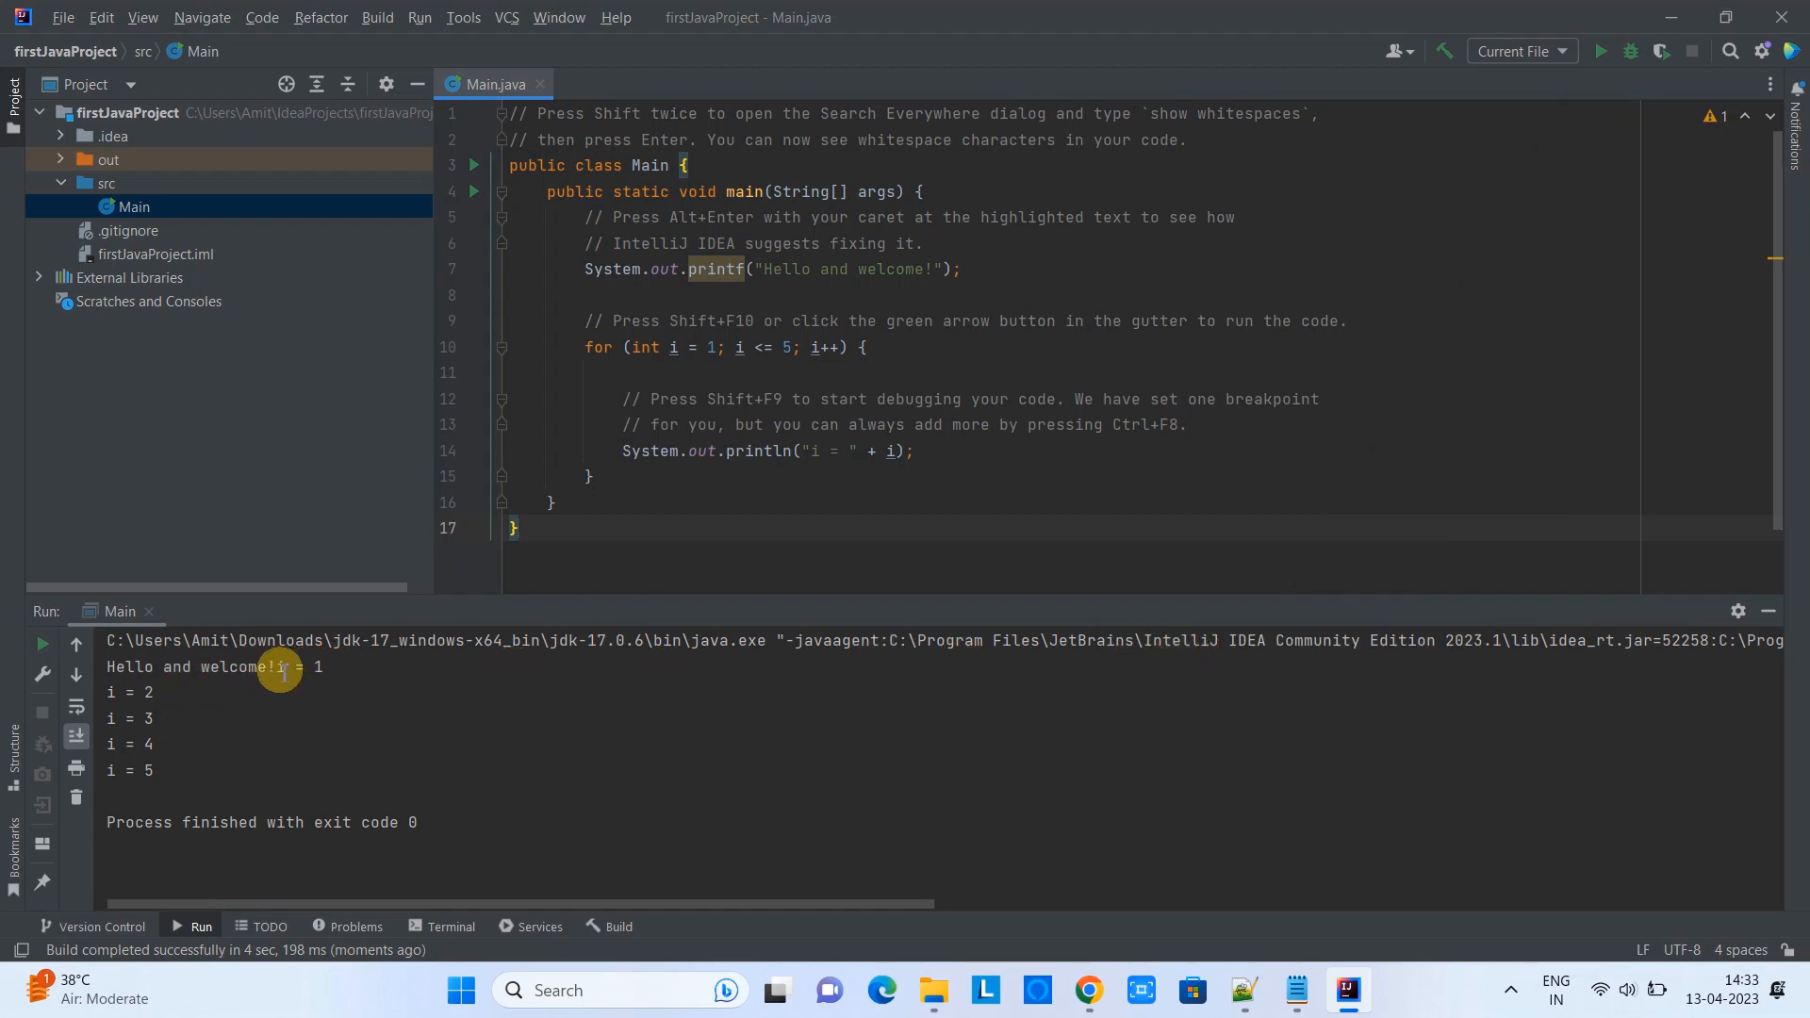
# Compare the welcome message and the i values in the run output with the printf statement on line 7.
pyautogui.click(108, 668)
pyautogui.moveTo(324, 667); pyautogui.dragTo(102, 665)
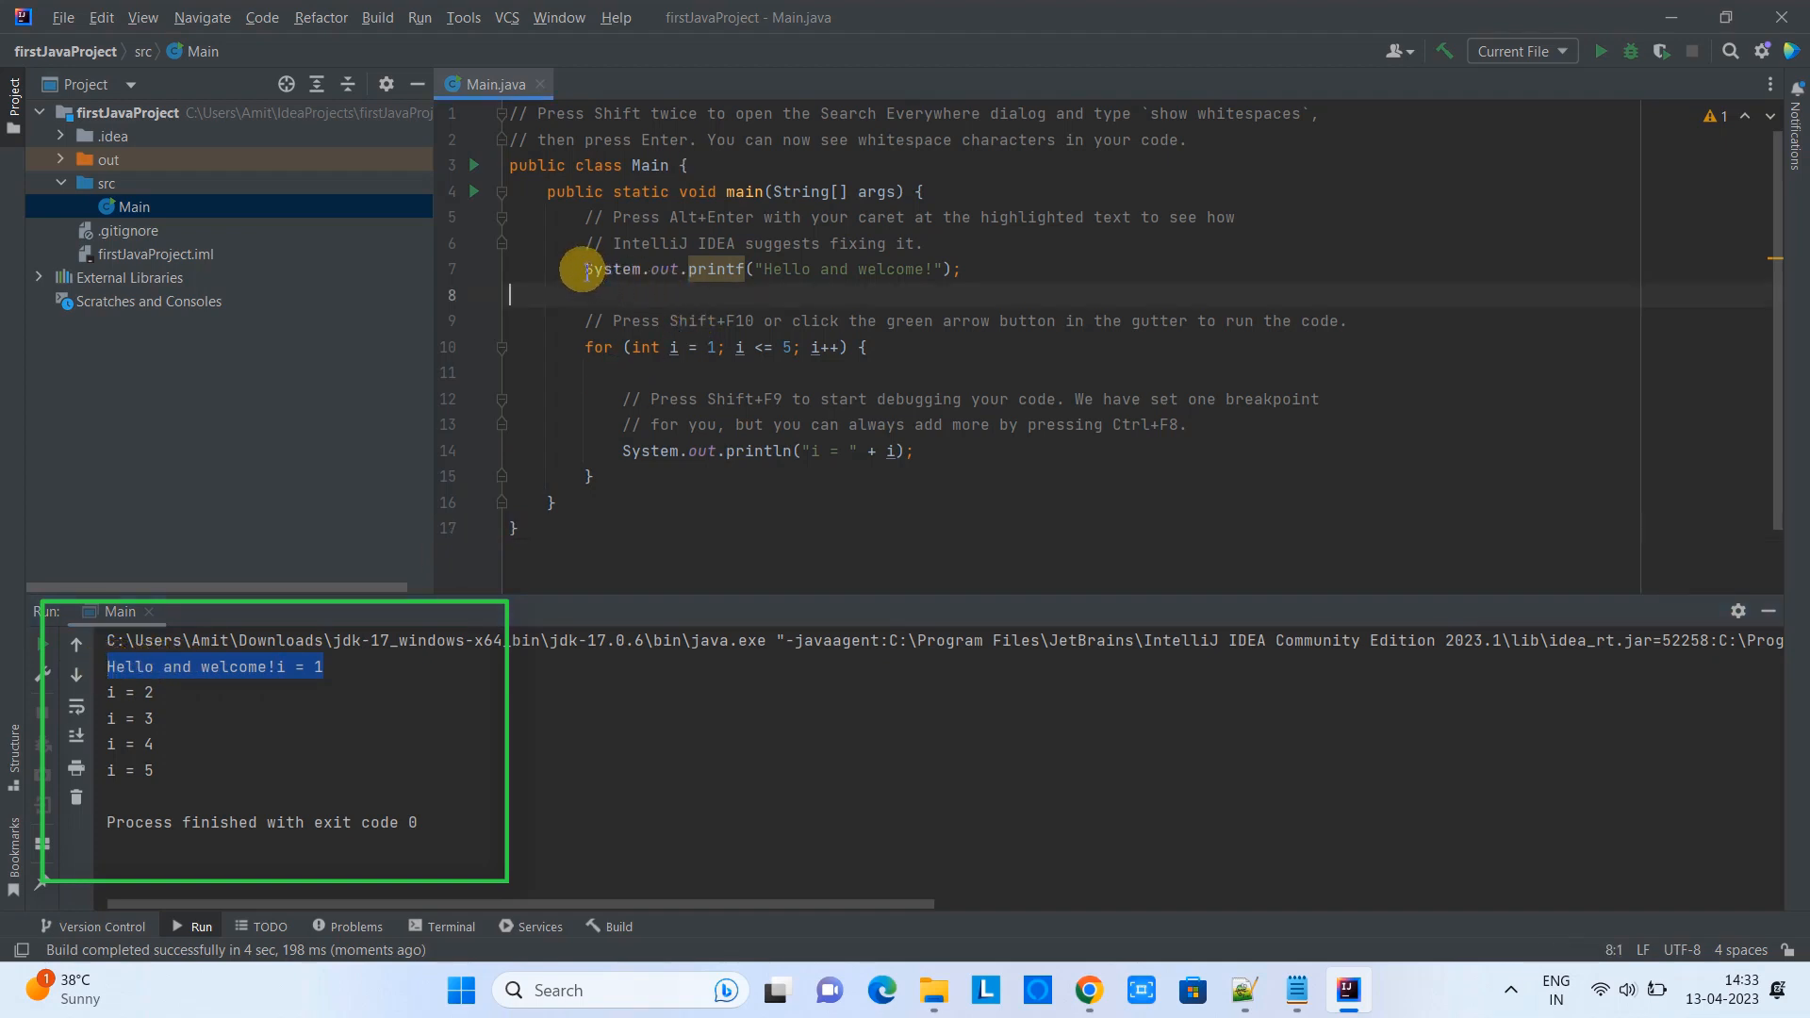
pyautogui.moveTo(582, 271); pyautogui.dragTo(991, 274)
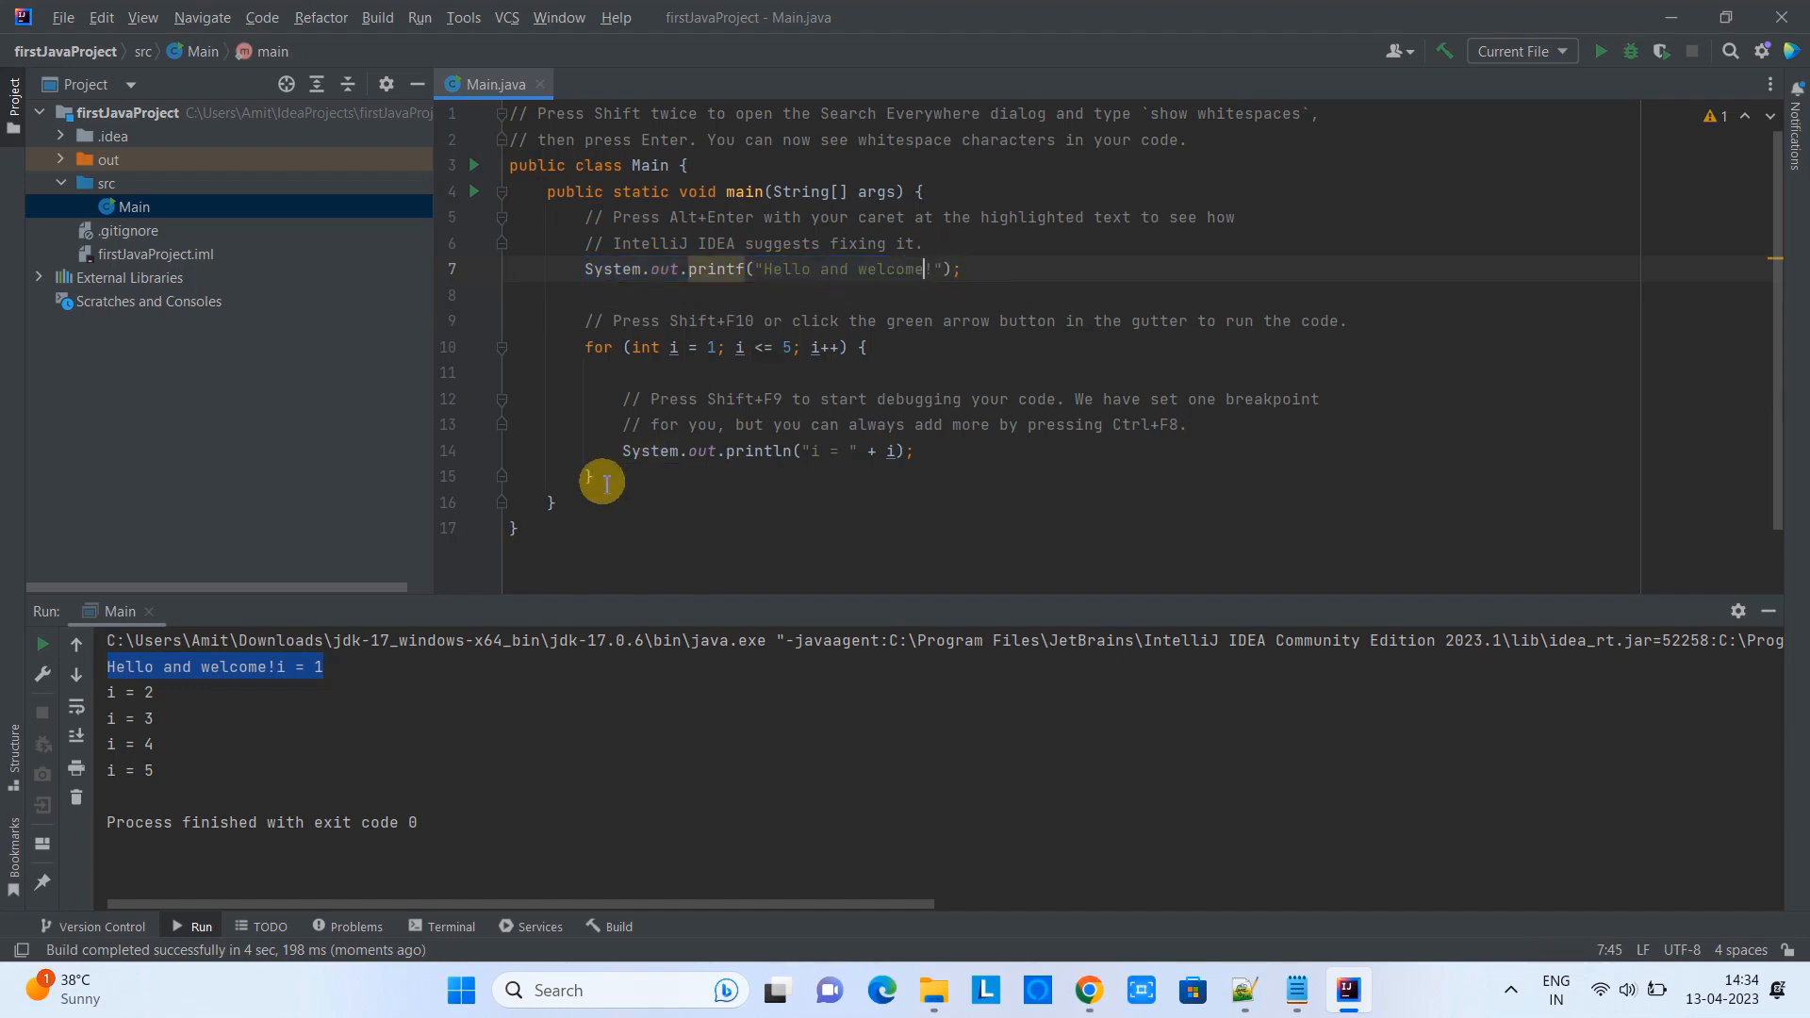
pyautogui.moveTo(577, 270); pyautogui.dragTo(996, 273)
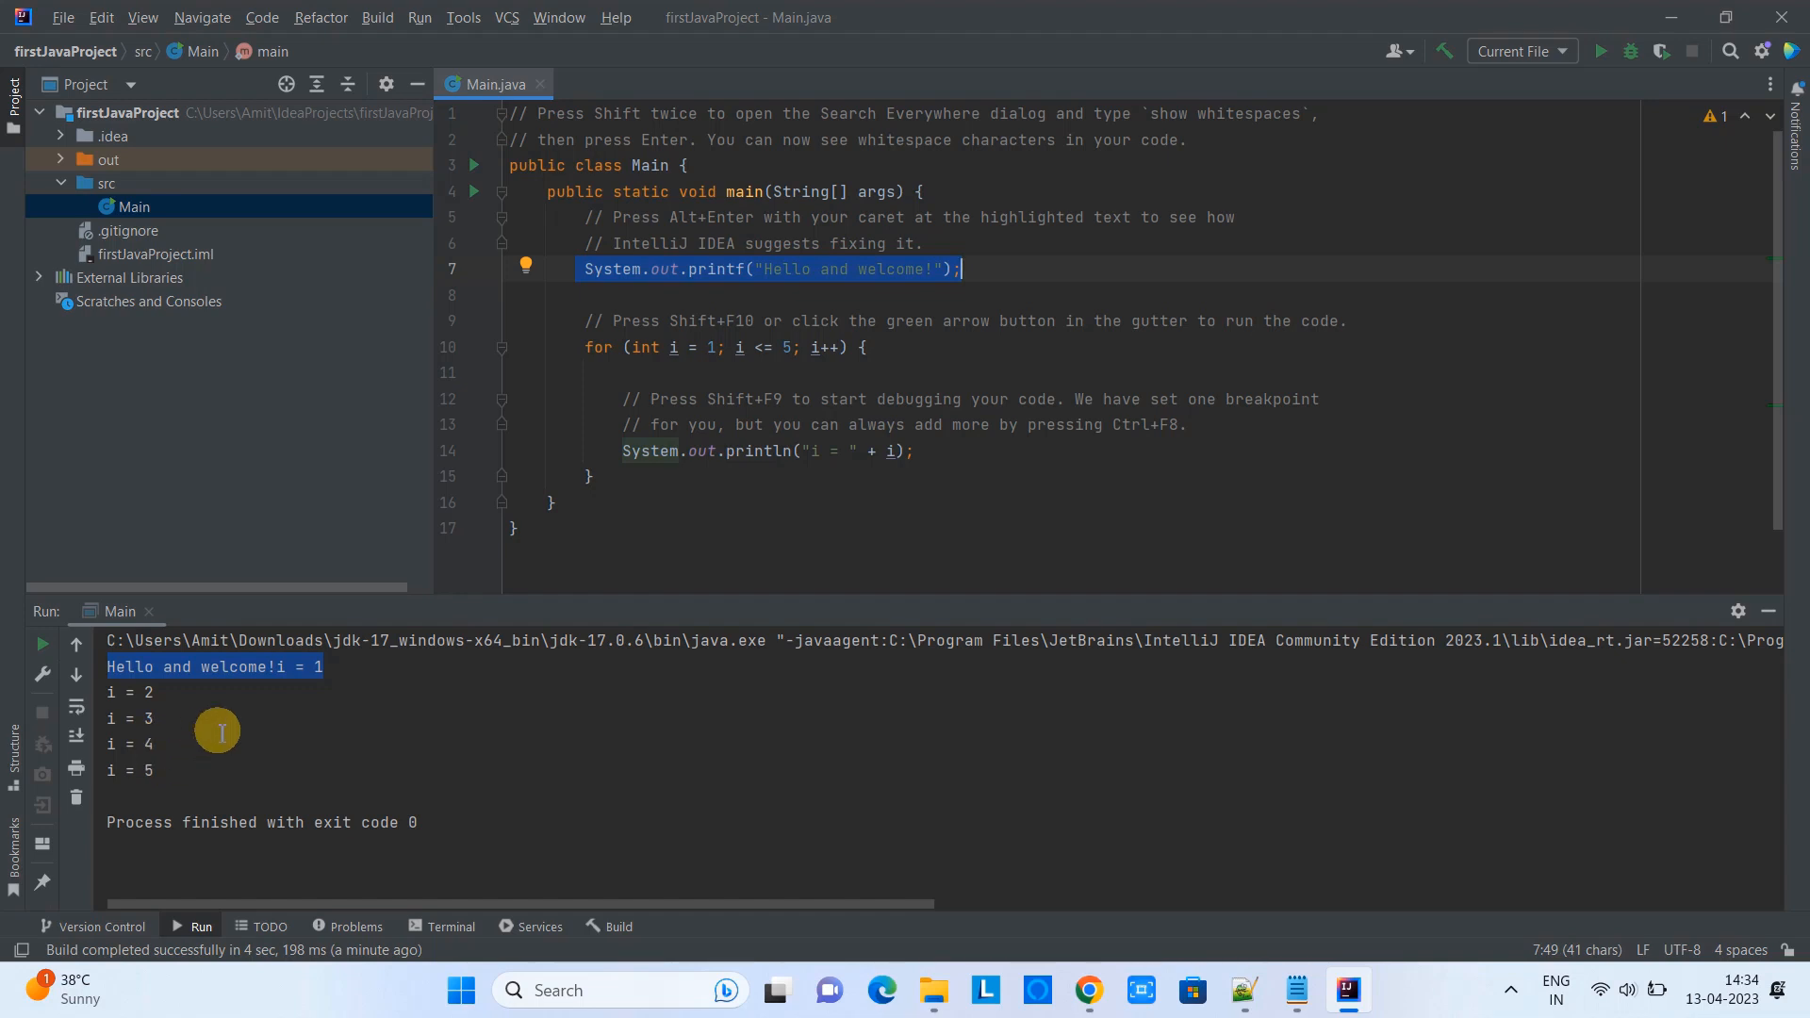
pyautogui.moveTo(276, 667); pyautogui.dragTo(153, 760)
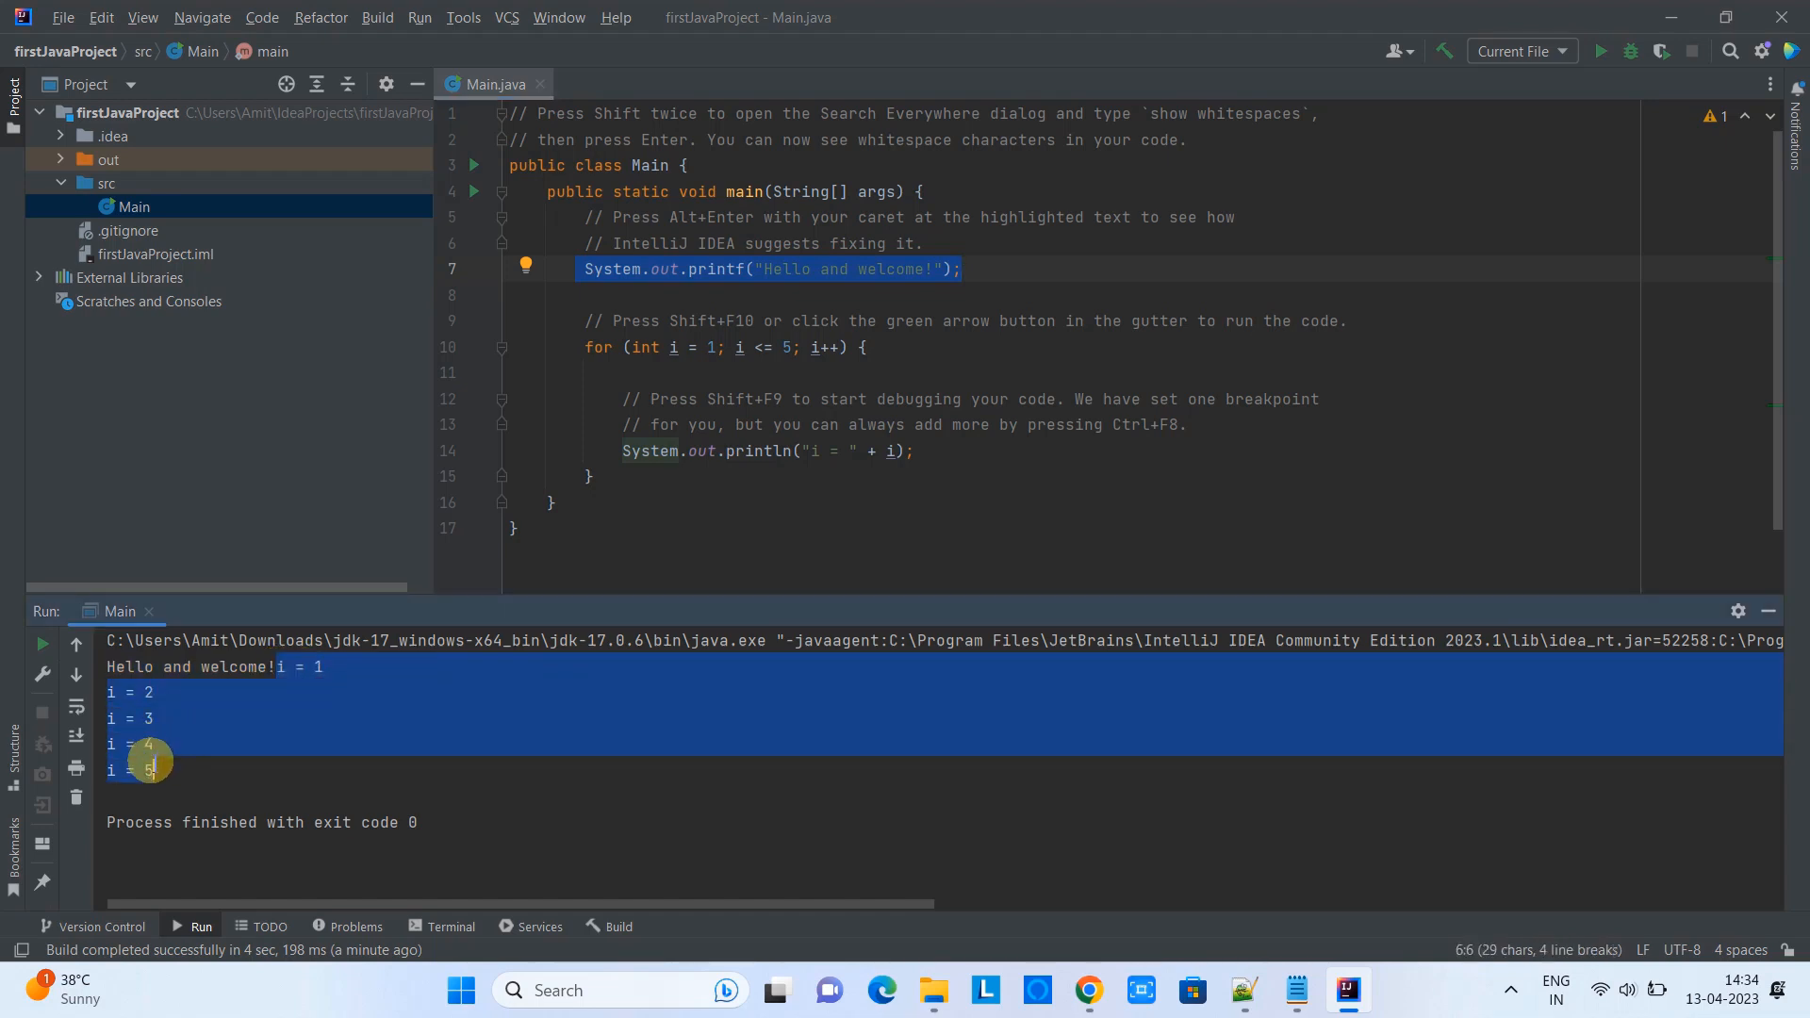
pyautogui.click(283, 670)
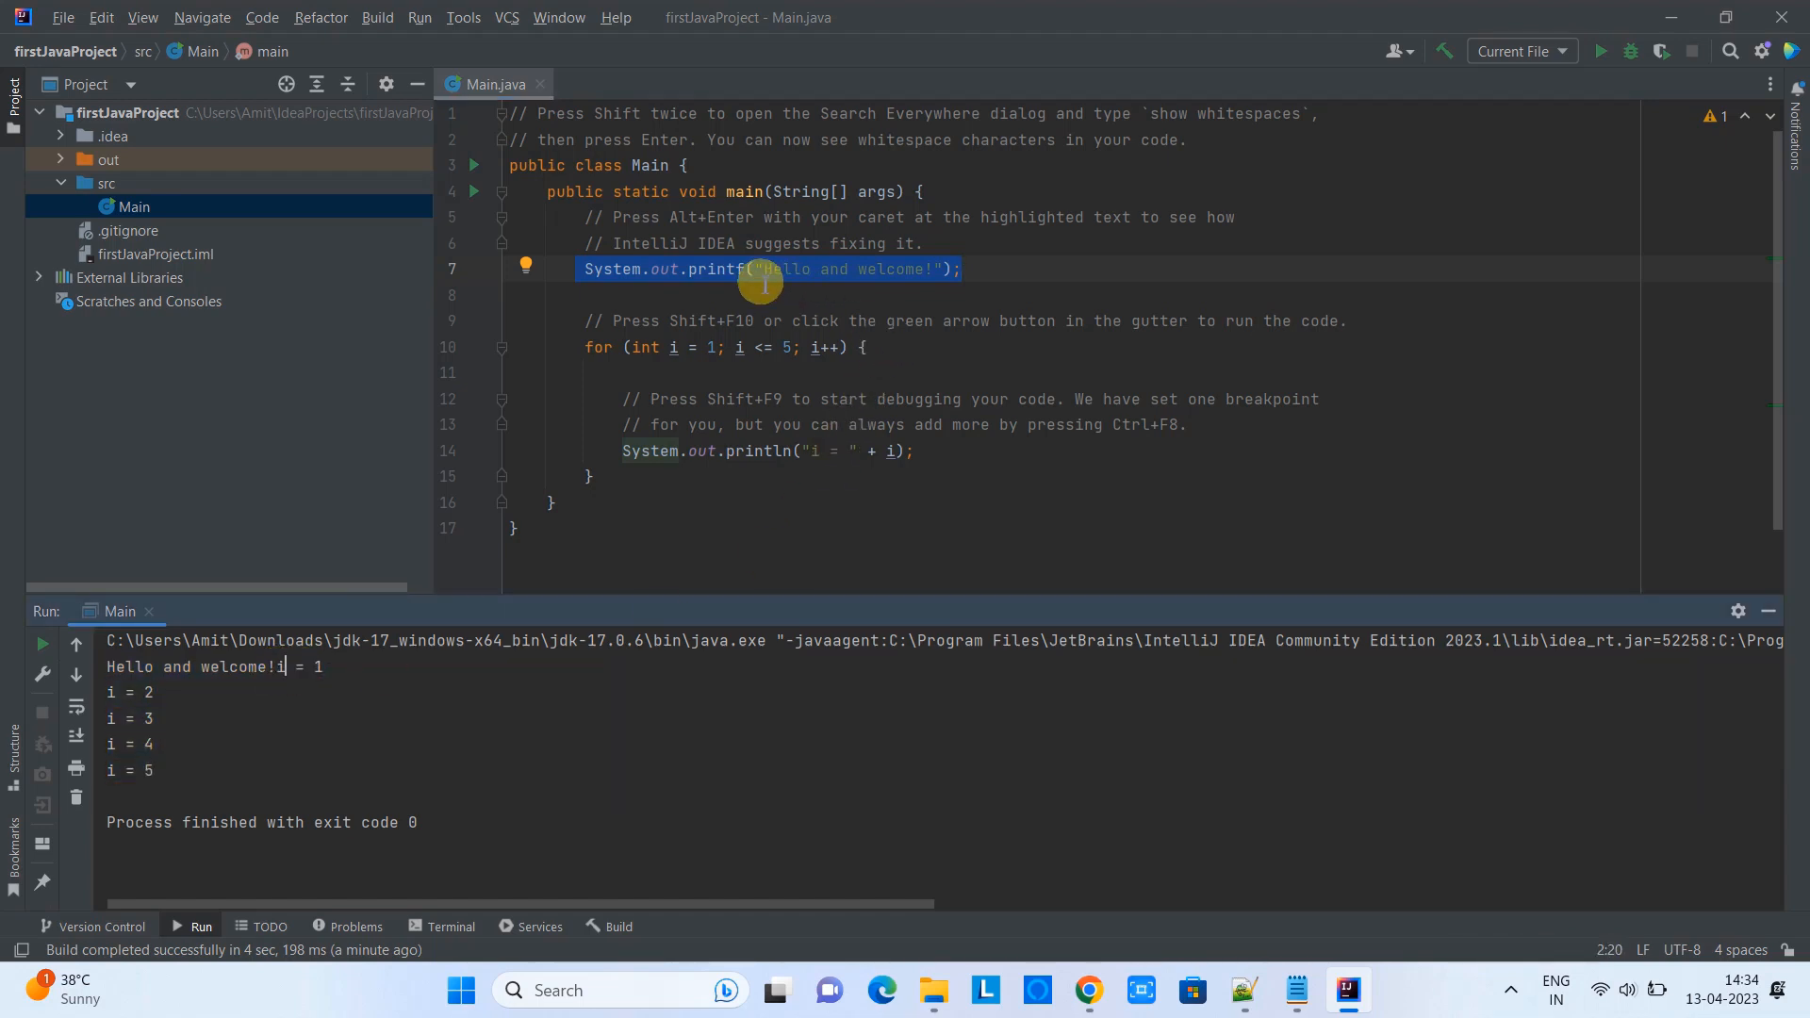
# Change the printf call on line 7 of Main.java to println, keeping the "Hello and welcome!" argument.
pyautogui.click(736, 270)
pyautogui.press('Delete')
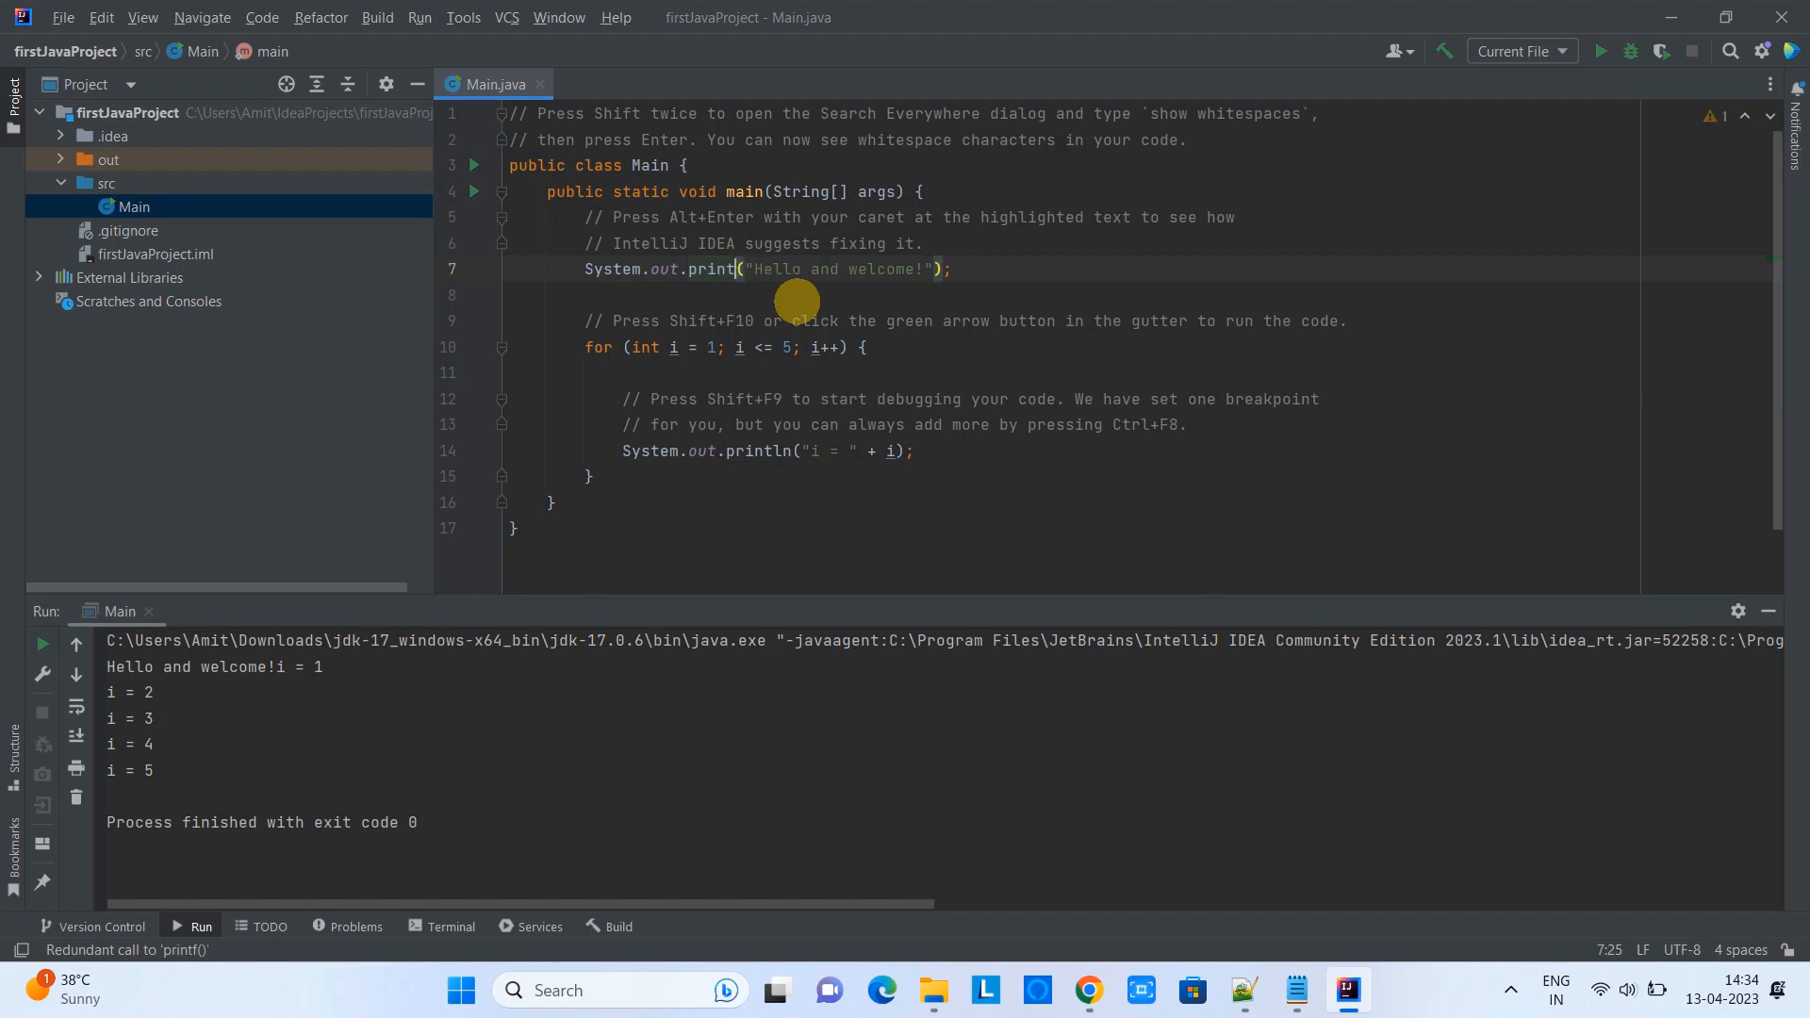
pyautogui.write('ln')
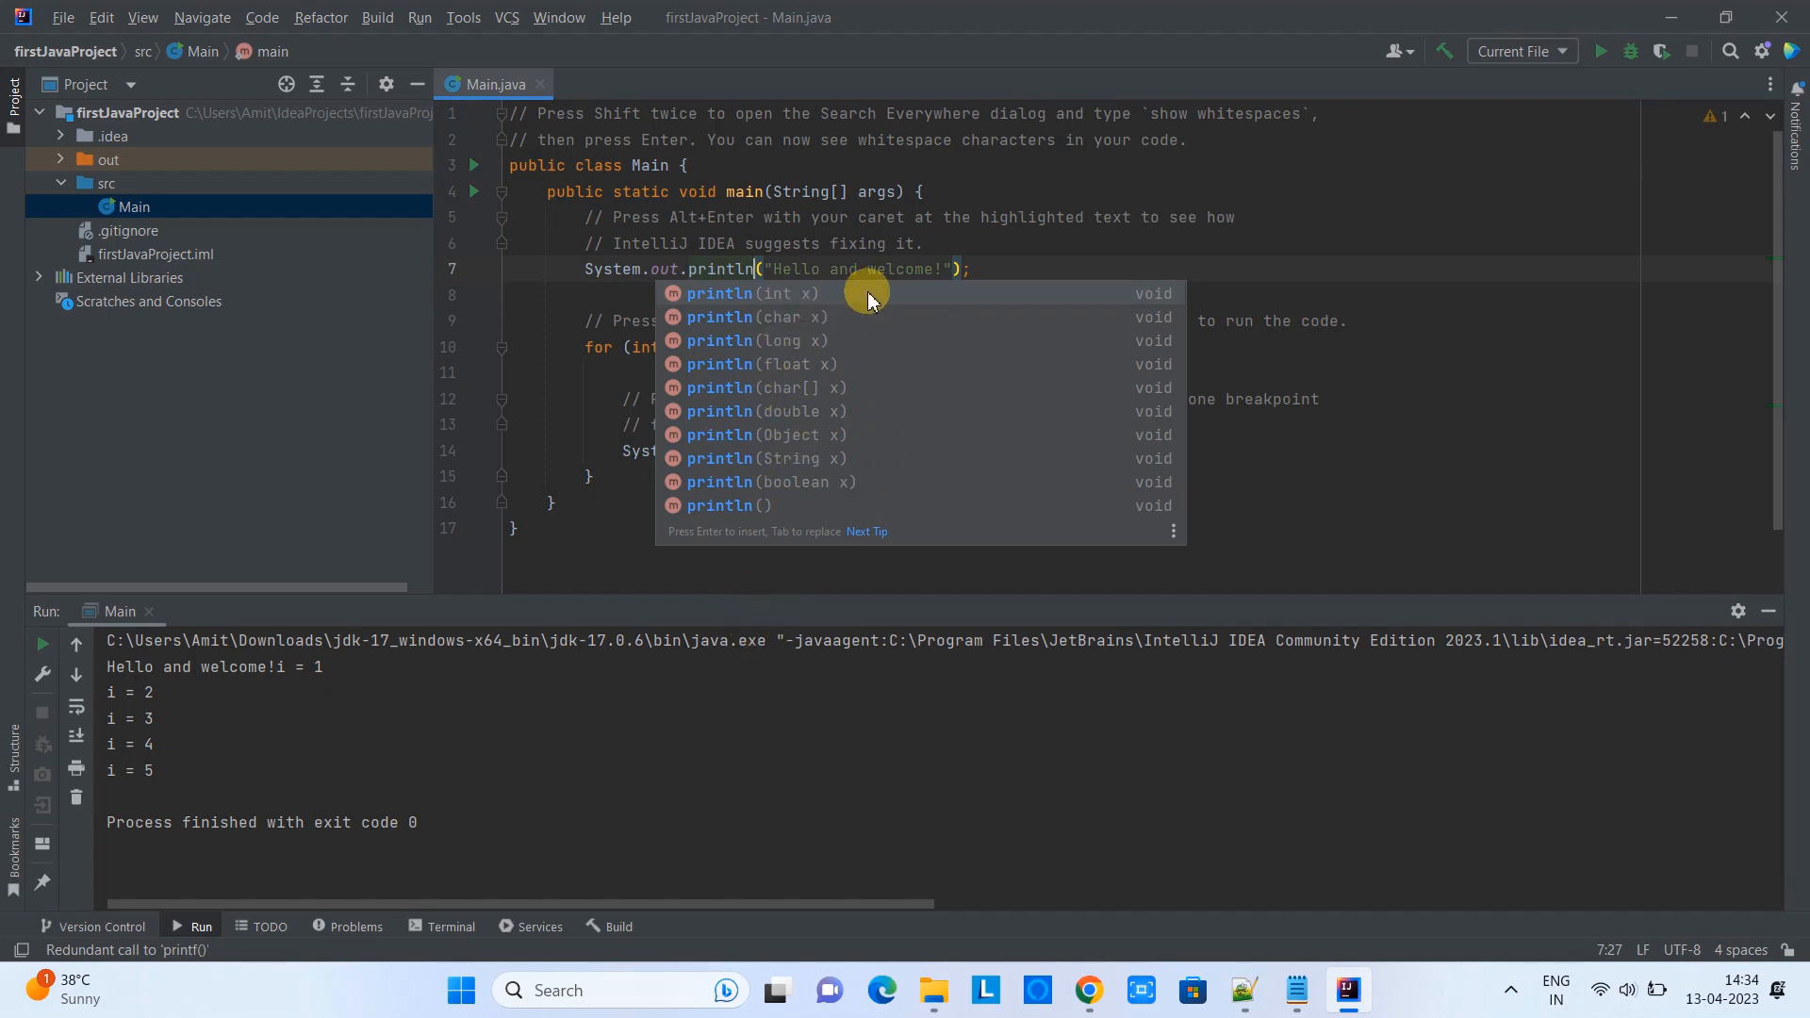
pyautogui.click(835, 268)
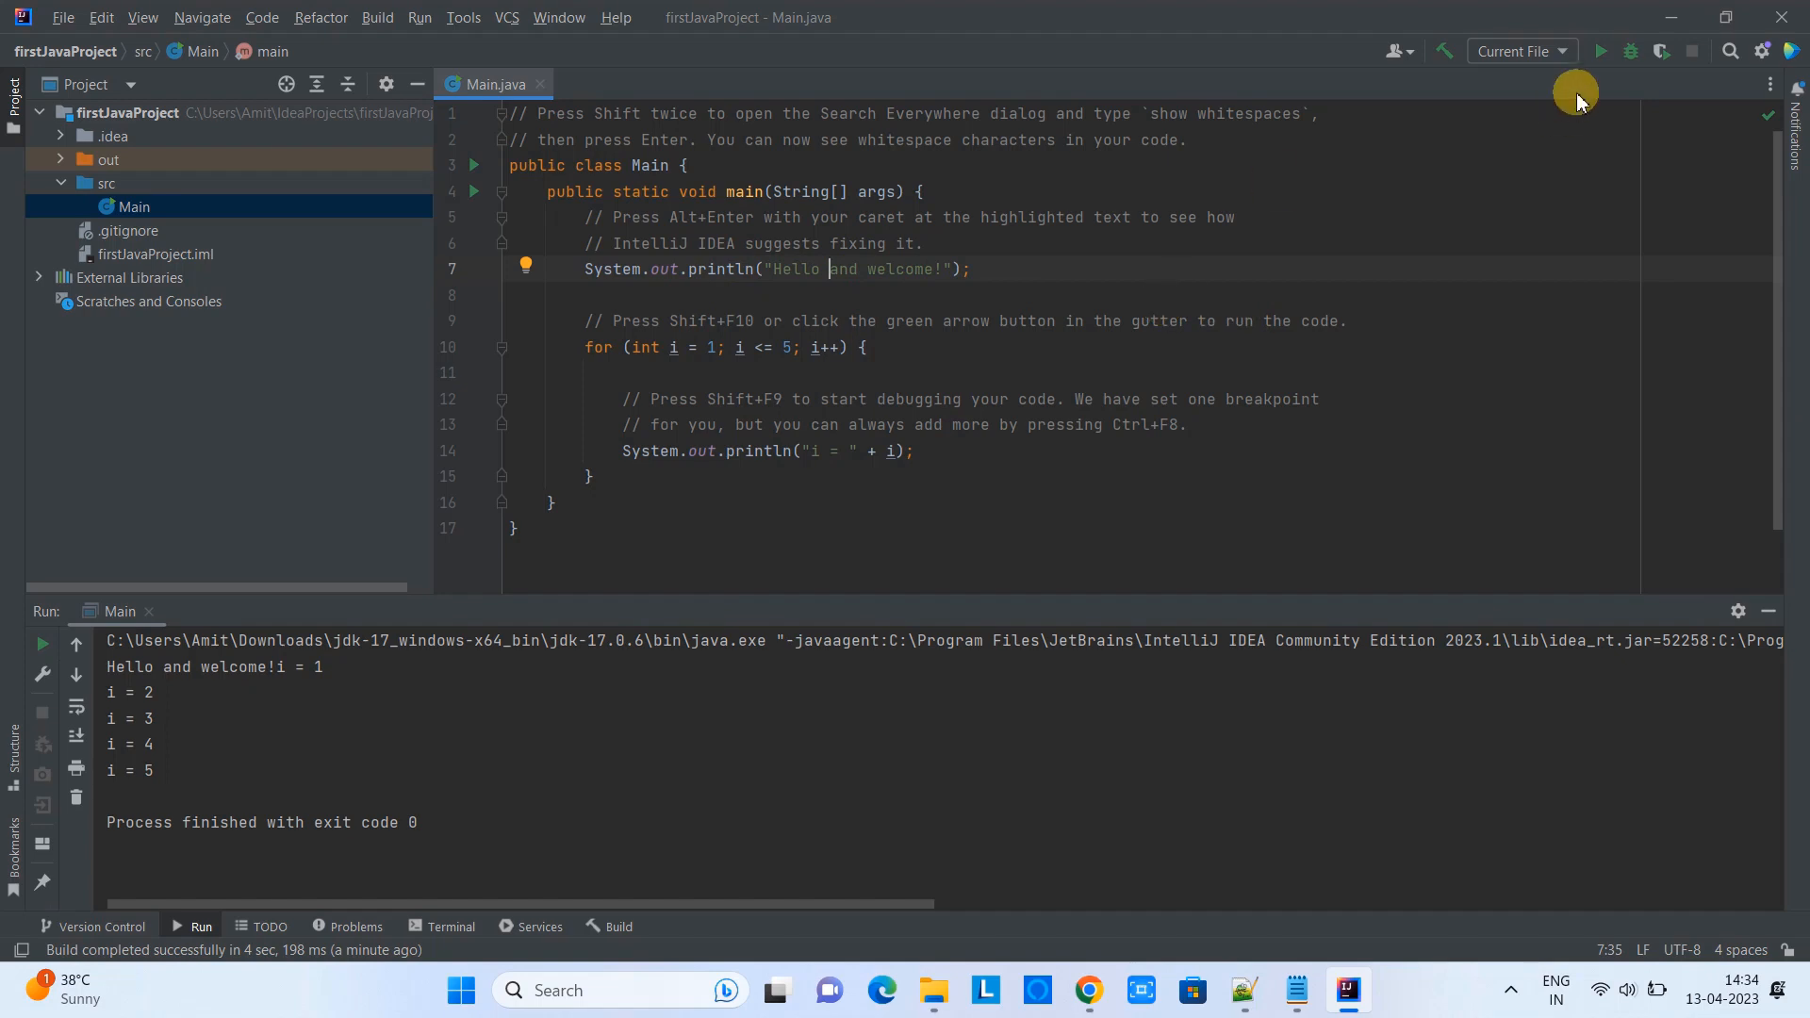
# Rerun Main.java and compare the printed i values with the for loop on lines 10 to 15.
pyautogui.click(1602, 51)
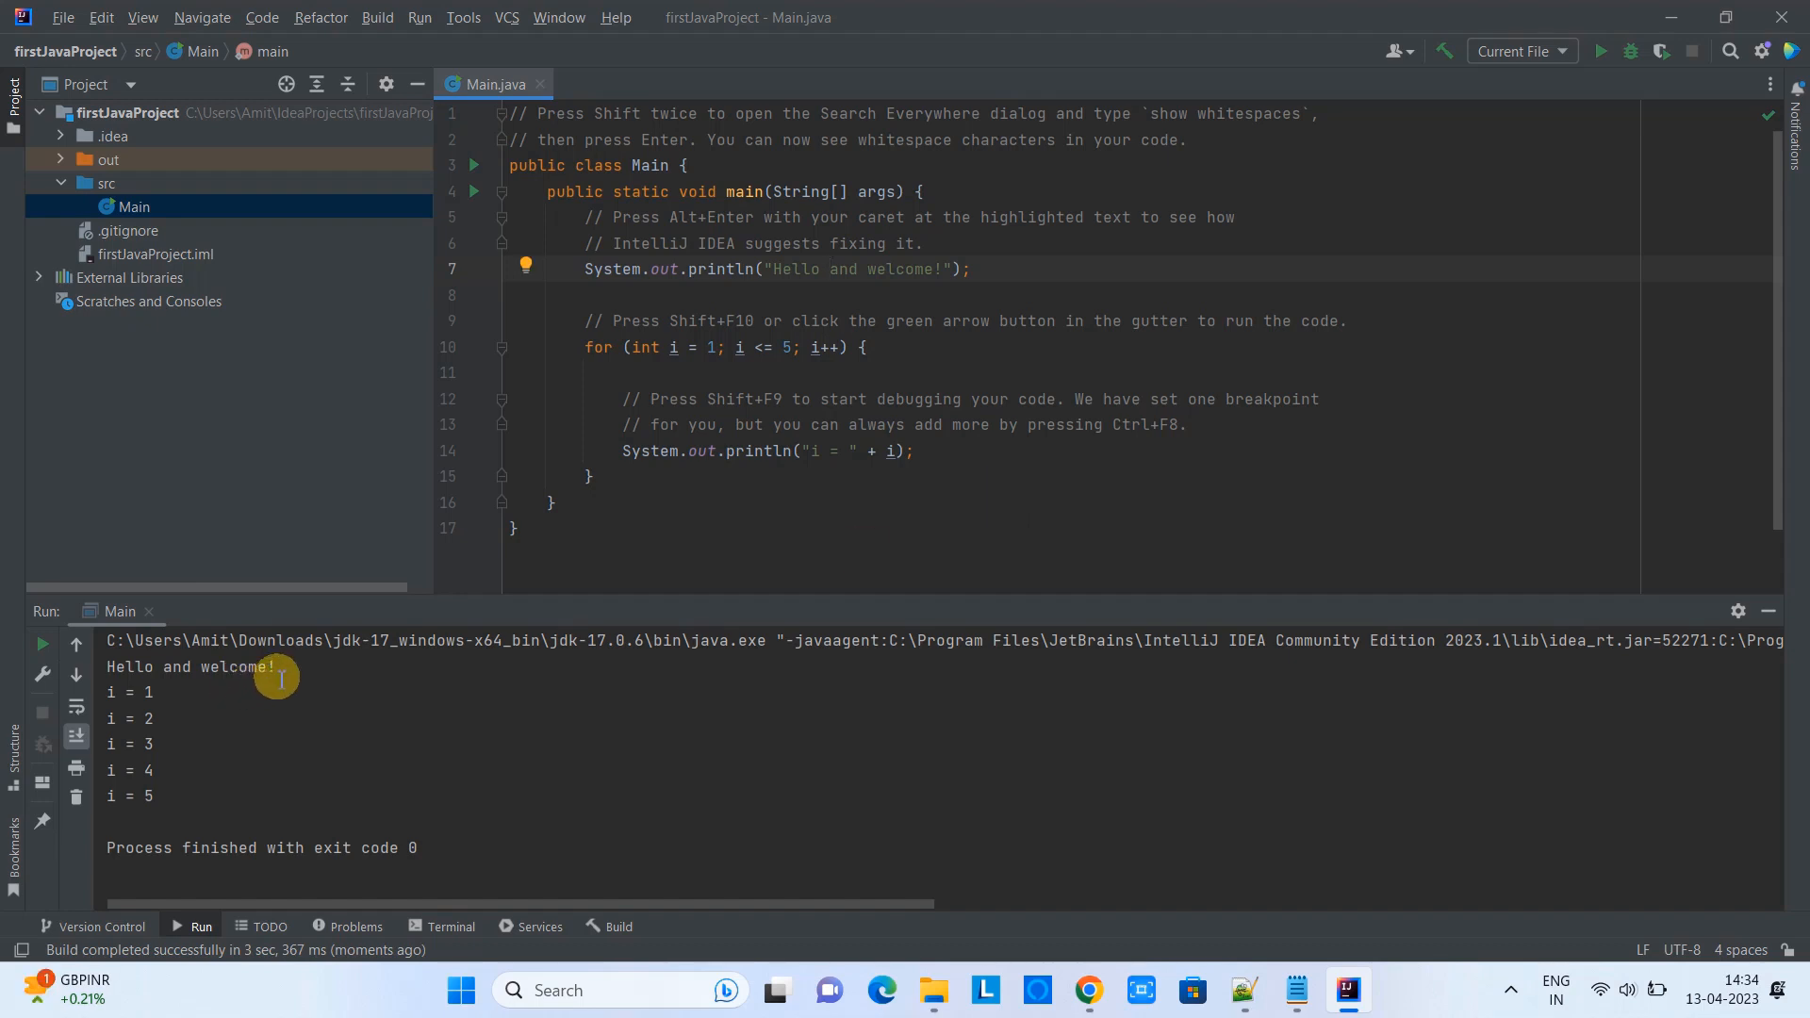
pyautogui.moveTo(108, 696); pyautogui.dragTo(256, 823)
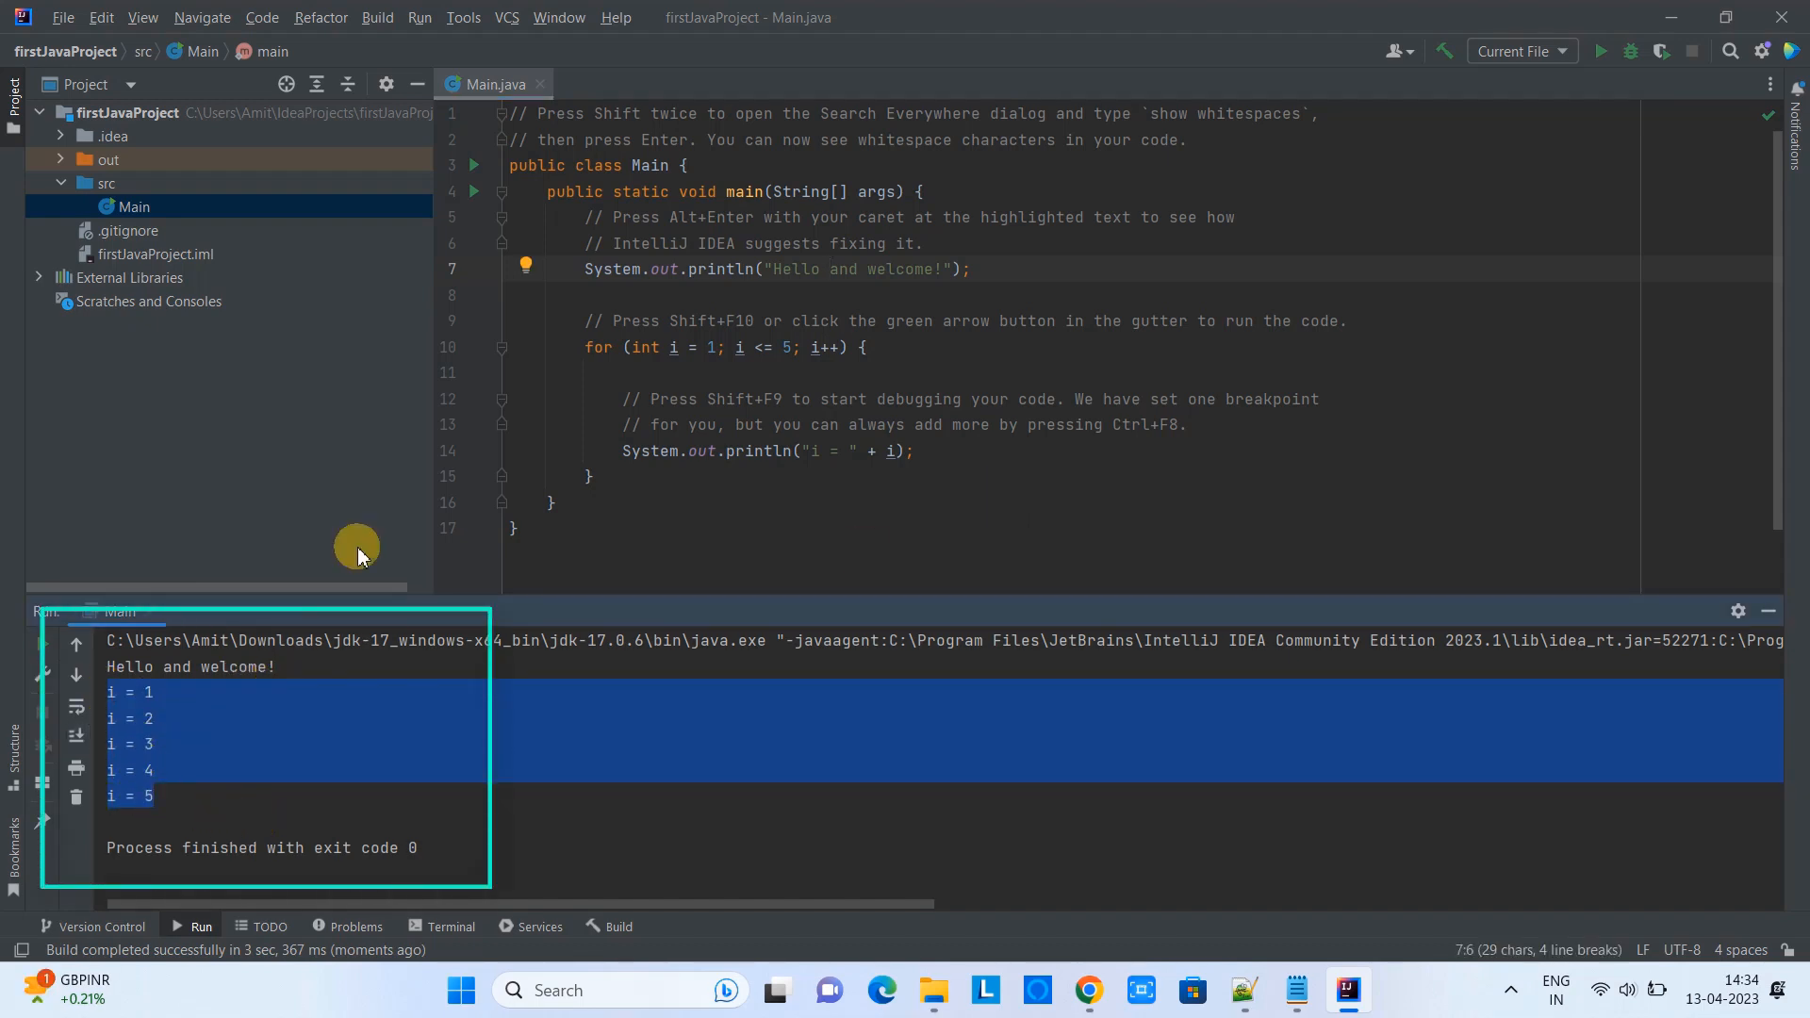
pyautogui.click(707, 424)
pyautogui.moveTo(586, 351); pyautogui.dragTo(596, 477)
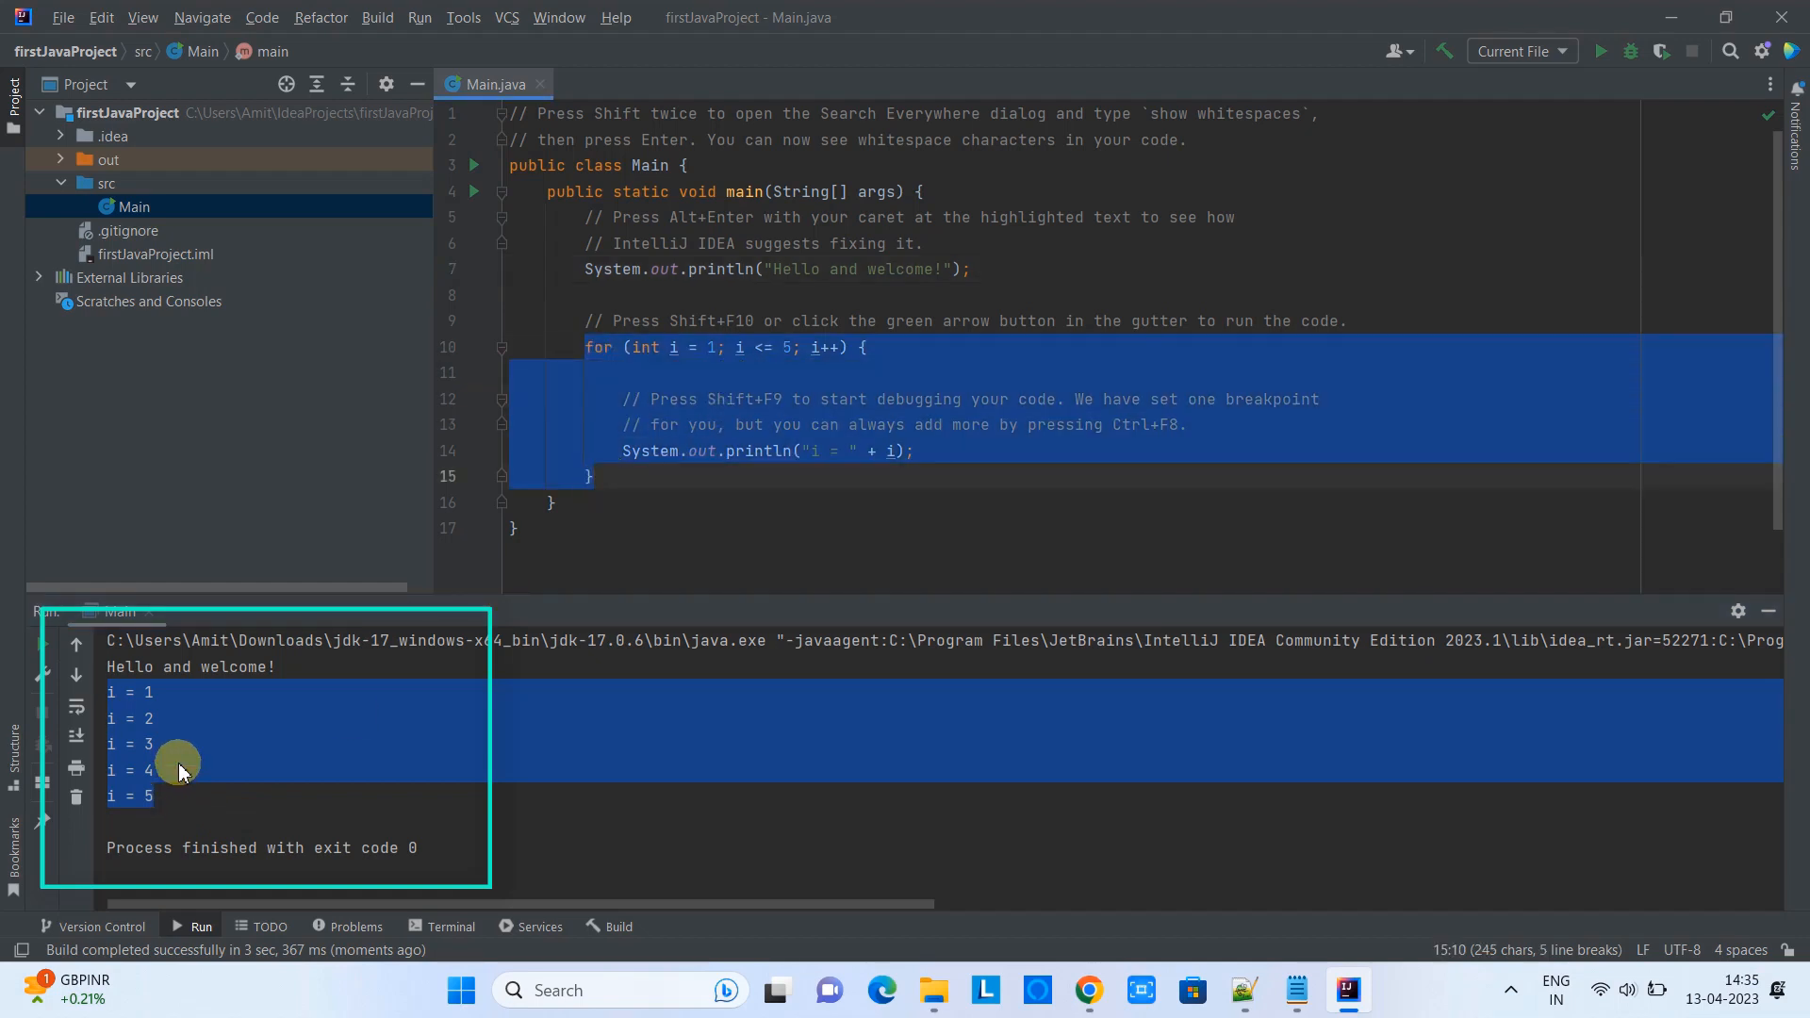
pyautogui.click(240, 799)
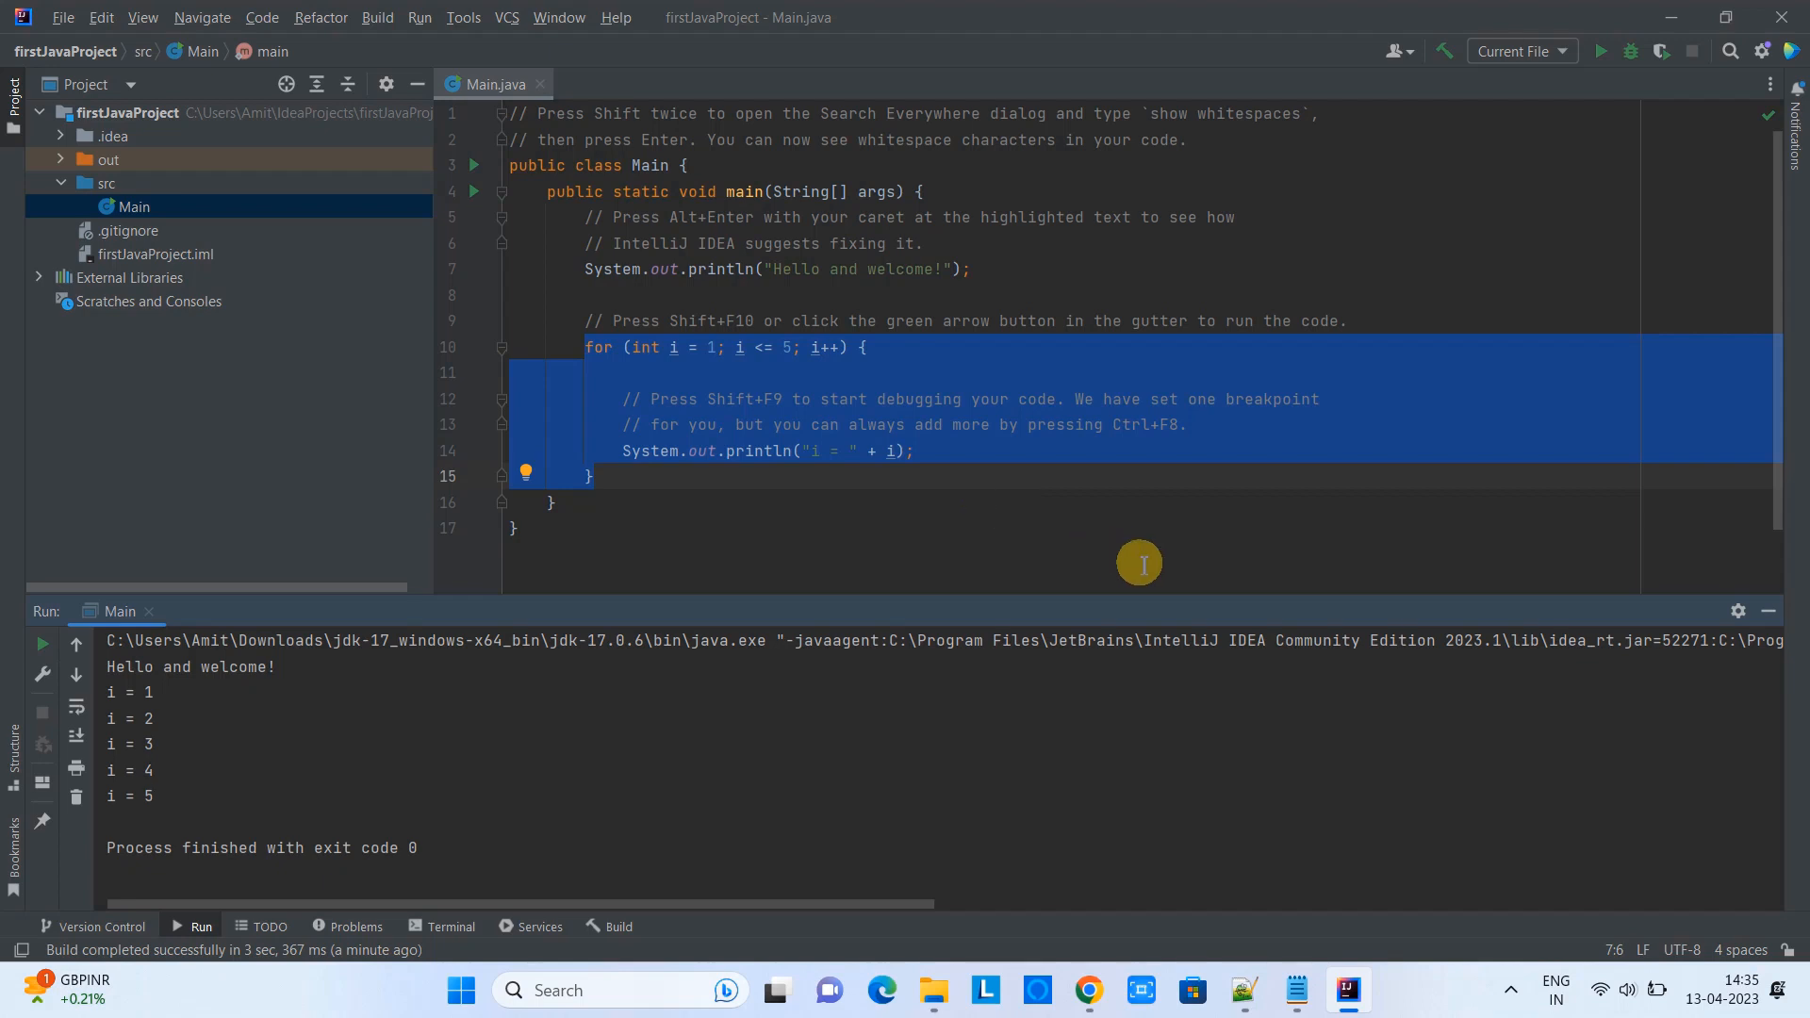
# Switch to the Notepad agenda on IntelliJ IDEA installation, reposition its window to review the notes, and minimize it.
pyautogui.click(1299, 997)
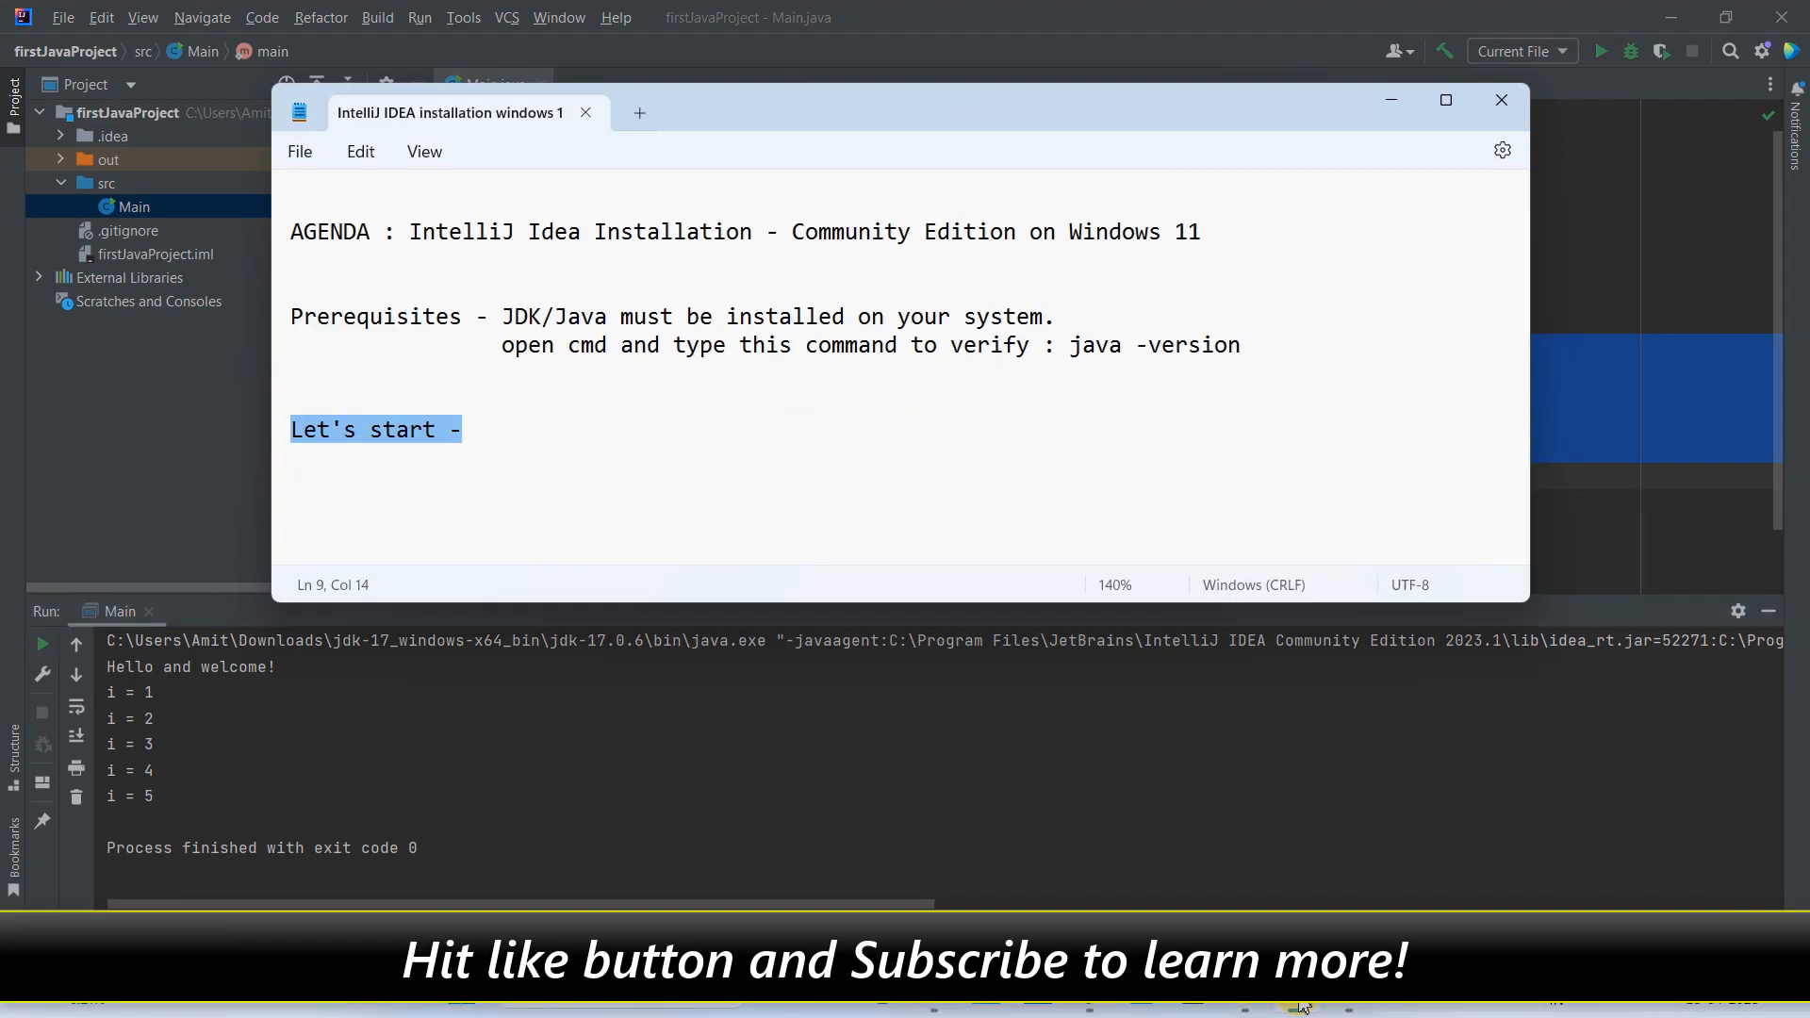
pyautogui.moveTo(823, 106); pyautogui.dragTo(833, 325)
pyautogui.click(756, 586)
pyautogui.moveTo(1347, 318); pyautogui.dragTo(1406, 318)
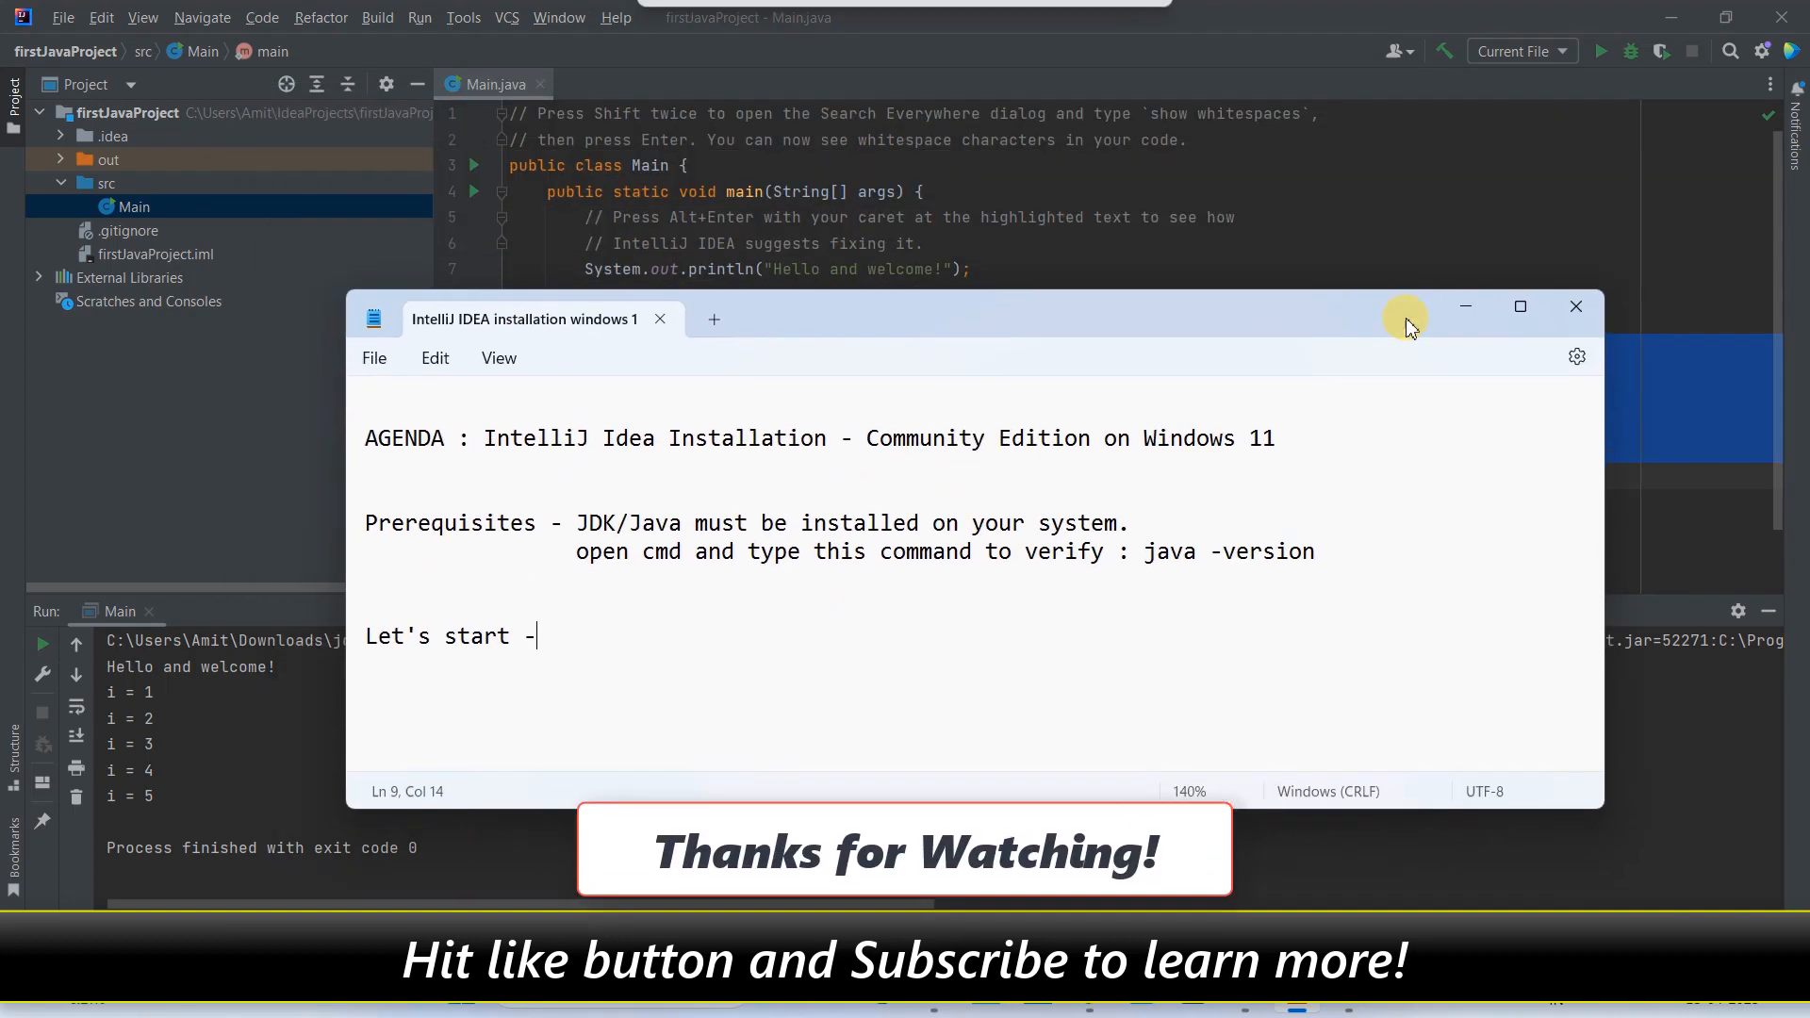
pyautogui.click(1466, 306)
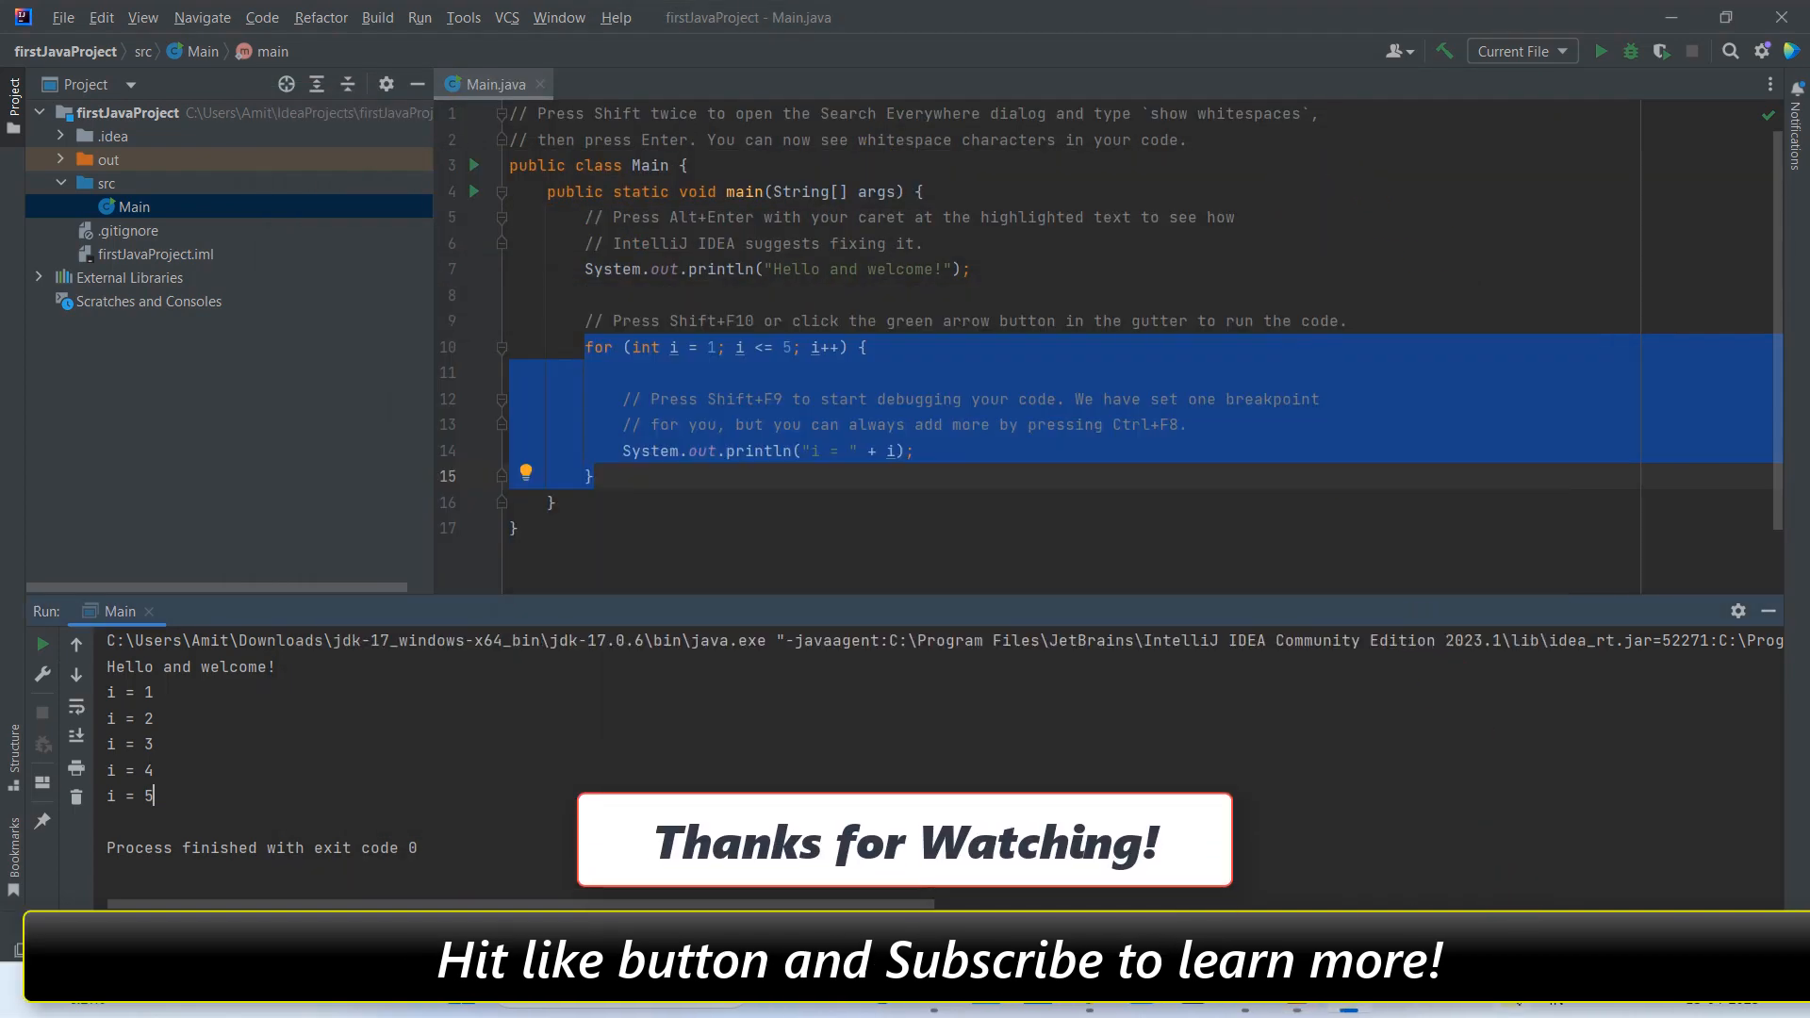